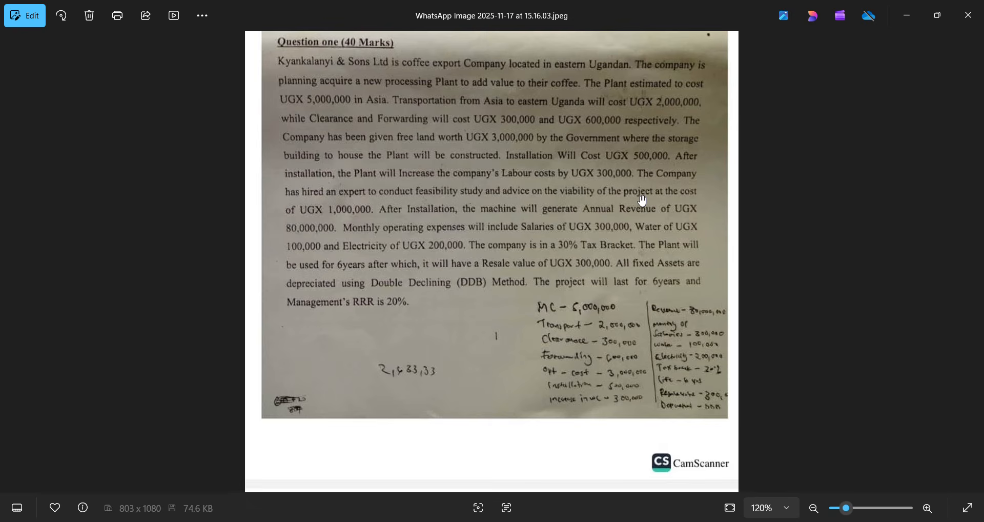
- Read the Question one case text and its required tasks a) to e) in the scanned exam image
scroll(642, 200, down, 1)
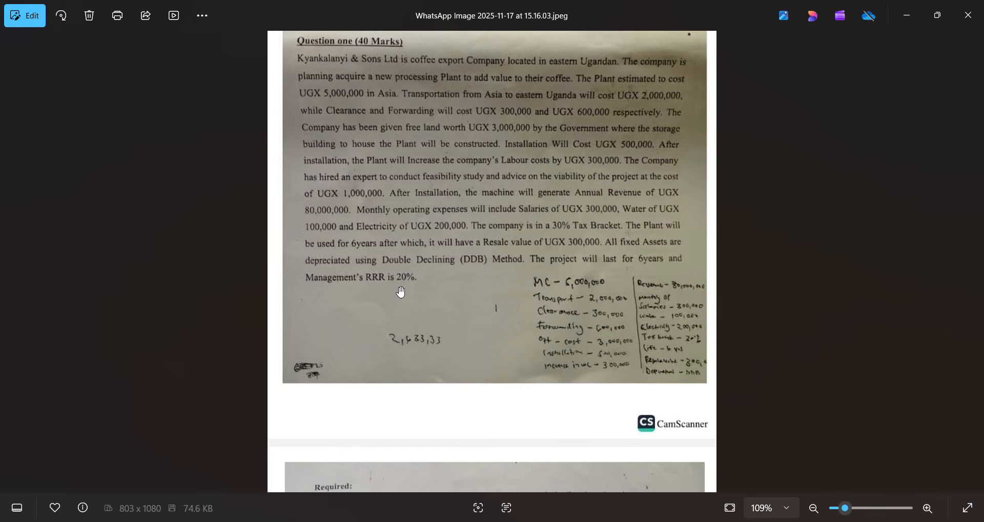
scroll(401, 300, down, 3)
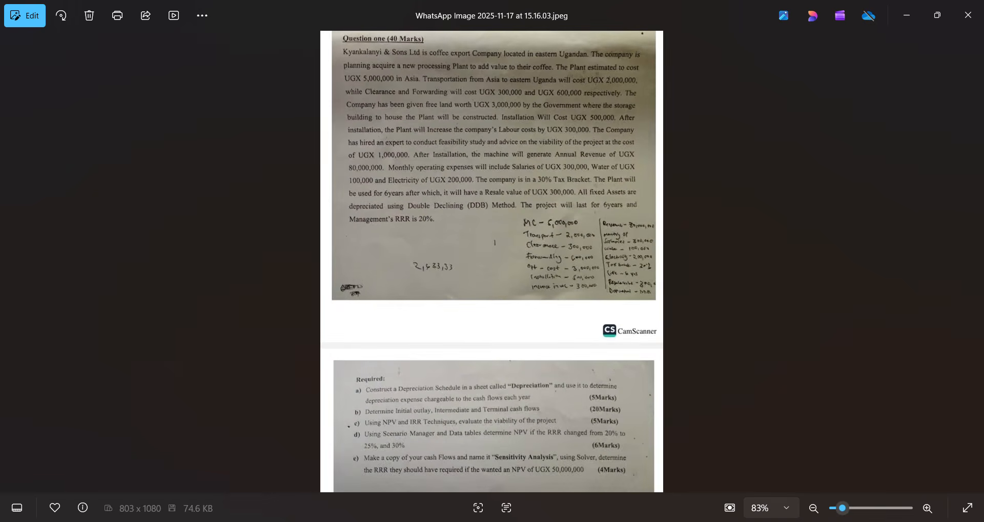
click(928, 508)
drag(422, 240, 422, 193)
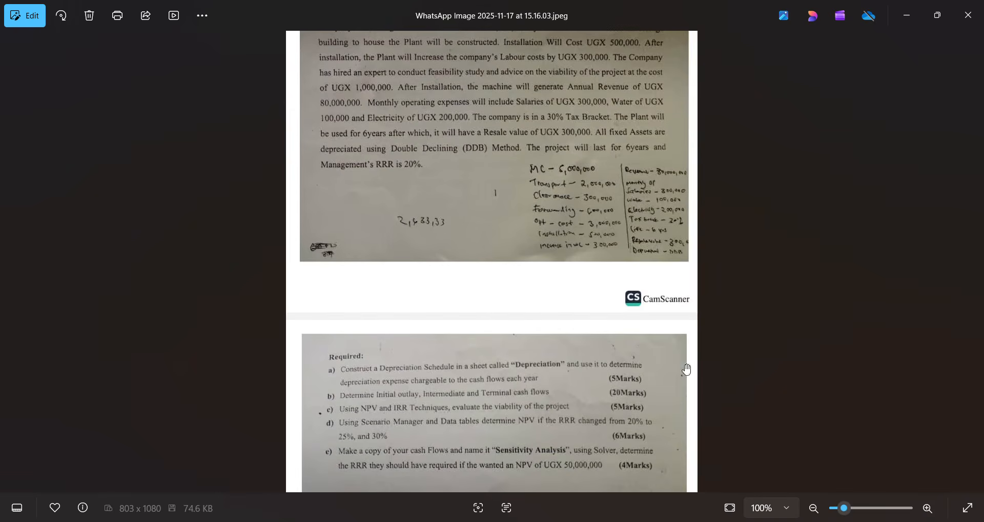
click(935, 512)
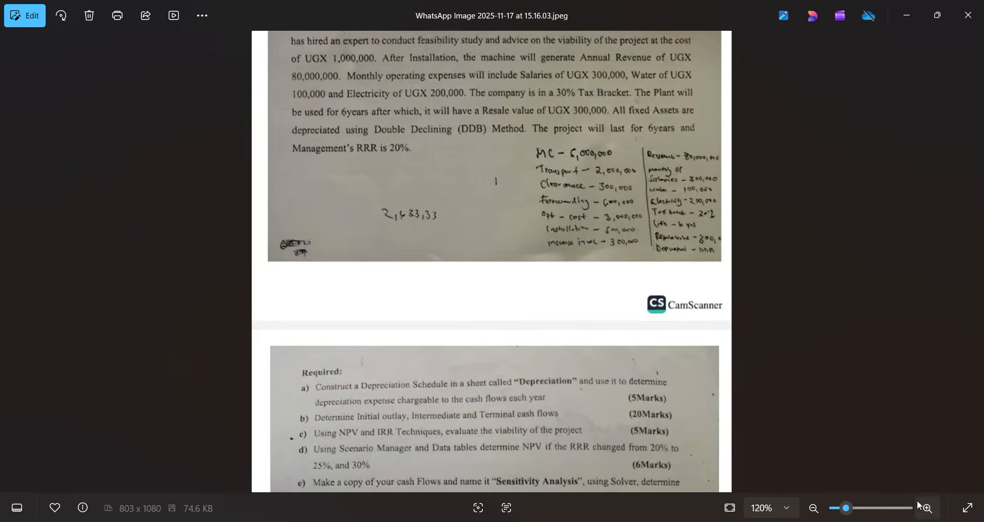
drag(408, 408, 405, 290)
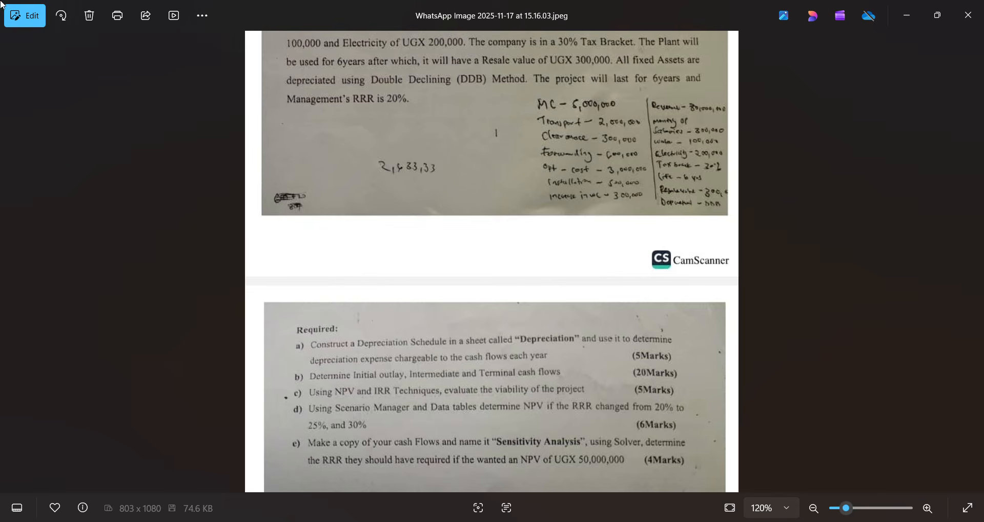
- Switch to the Excel workbook and check the annual formulas behind the water, salaries and electricity amounts on Sheet5
key(alt+Tab)
key(alt+Tab)
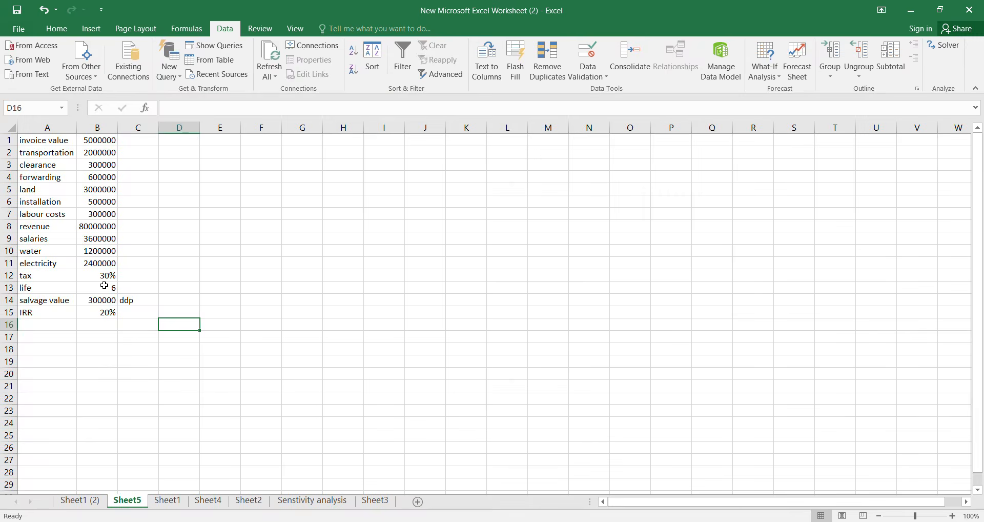
click(98, 248)
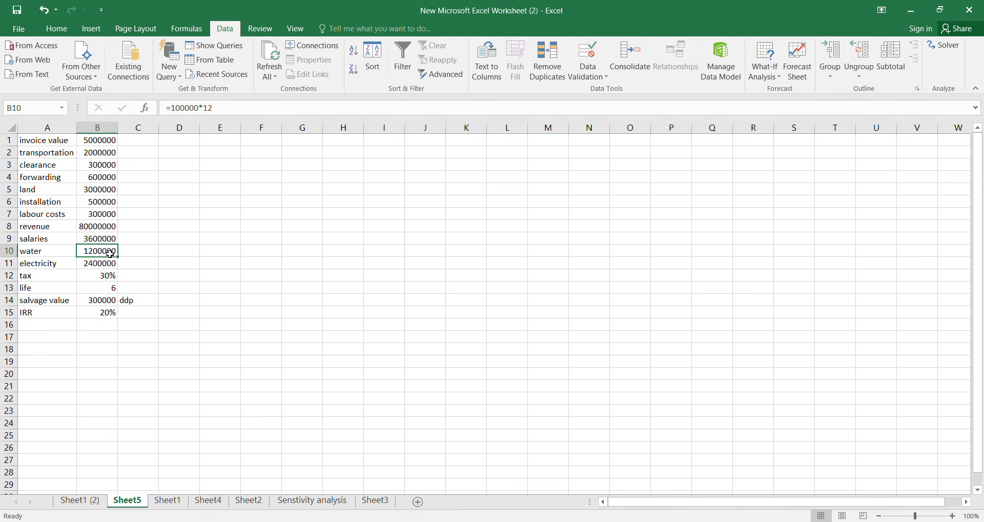
click(101, 237)
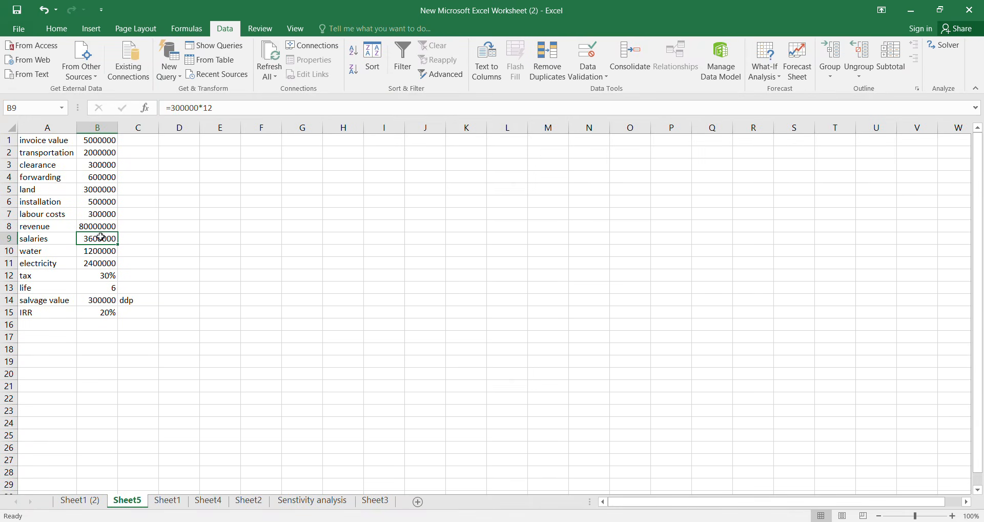
click(103, 260)
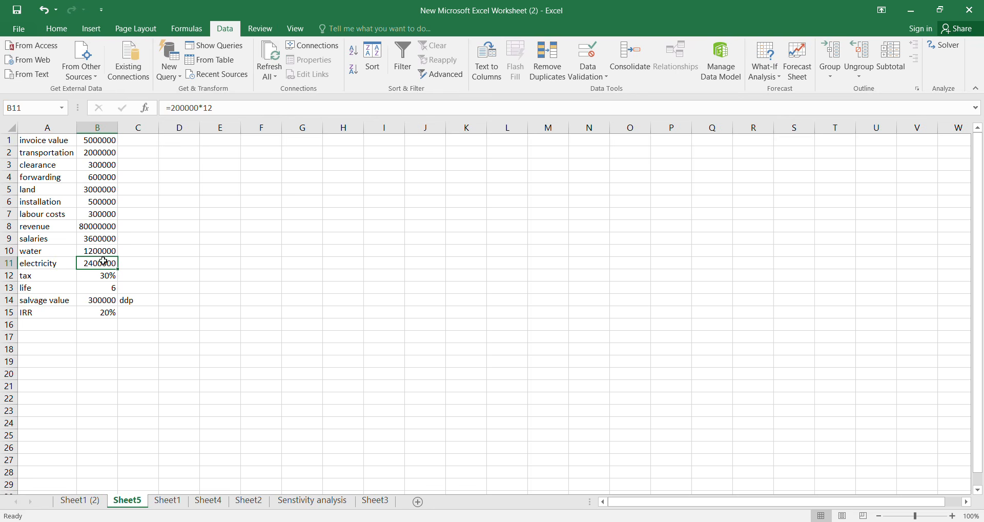
- Enter the heading "Initial outlay" in cell A18, below the list of project inputs
double_click(40, 324)
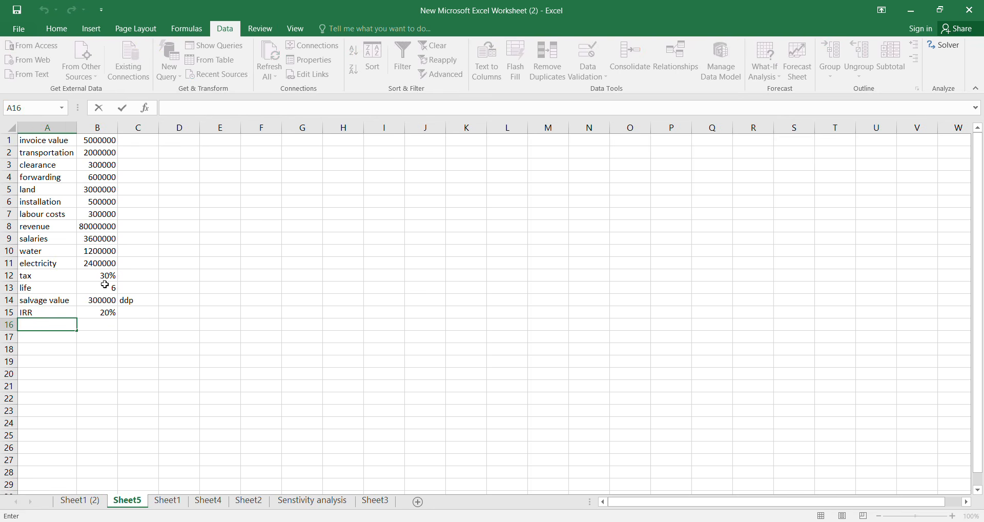
scroll(103, 367, down, 3)
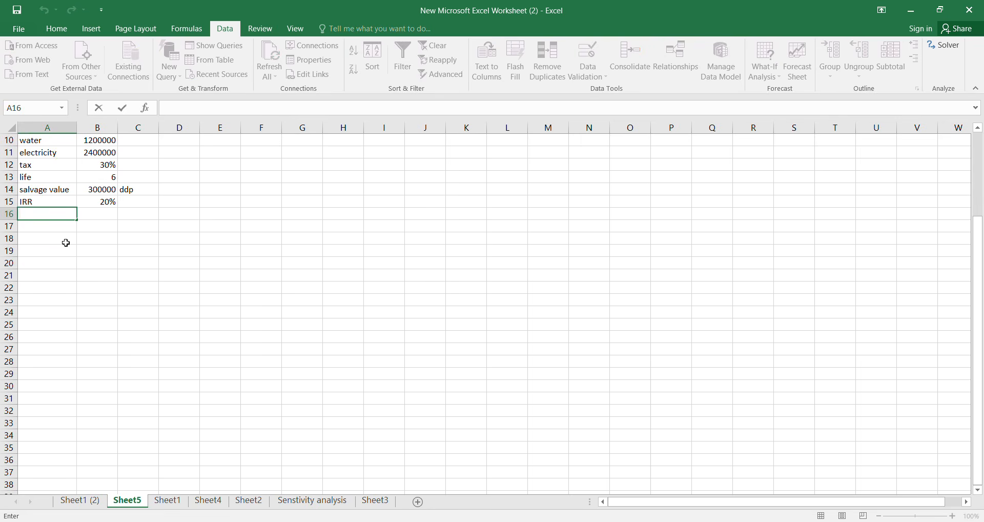
click(60, 239)
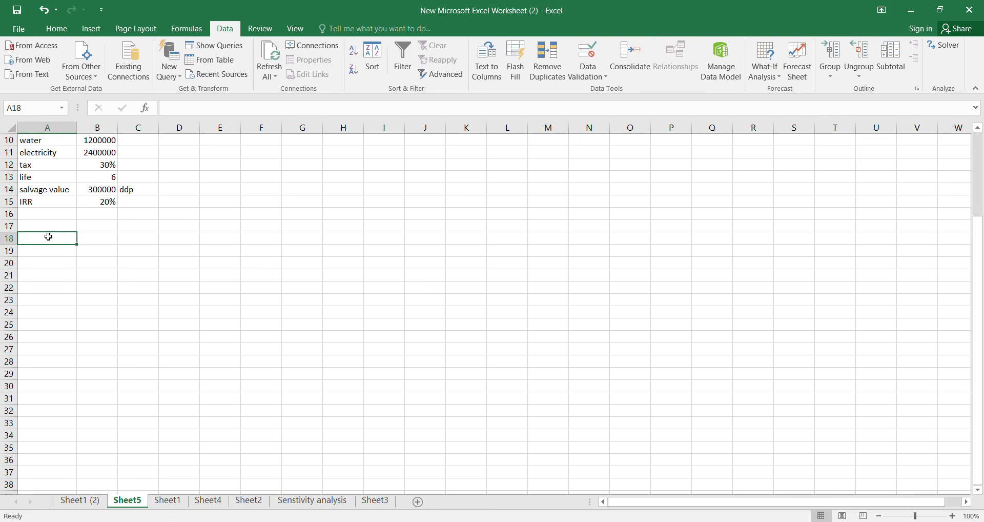
text(Init)
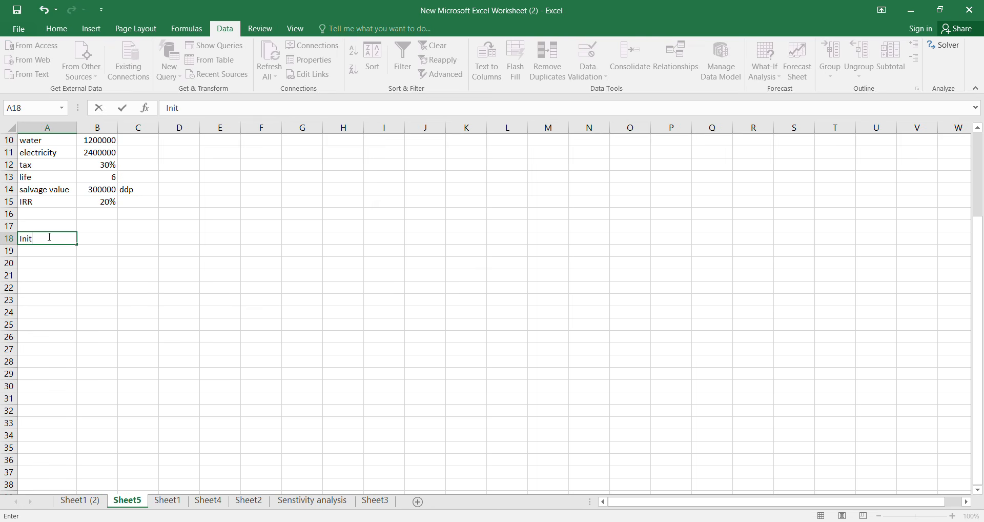
text(ial outlay)
click(66, 254)
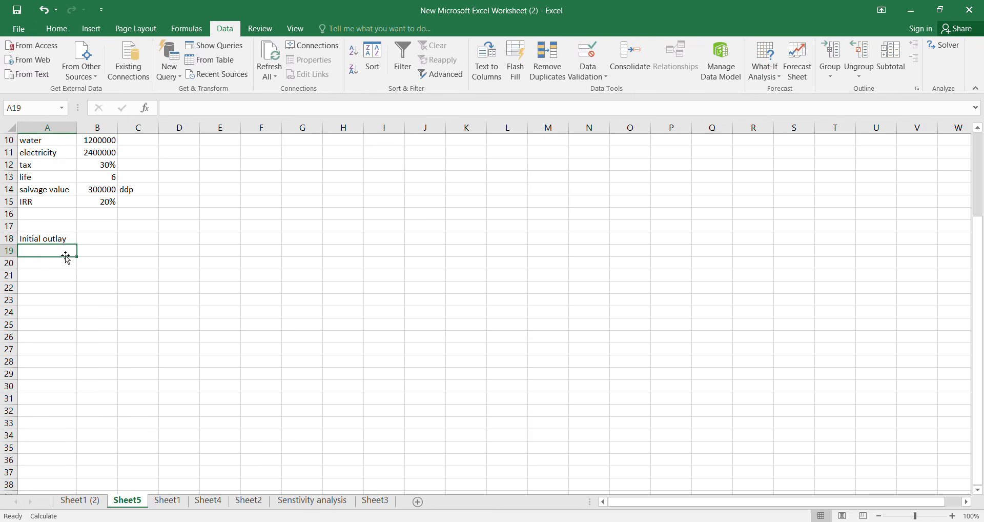
- Link cell A19 to the invoice value label with the formula =A1
click(98, 255)
click(54, 255)
text(P)
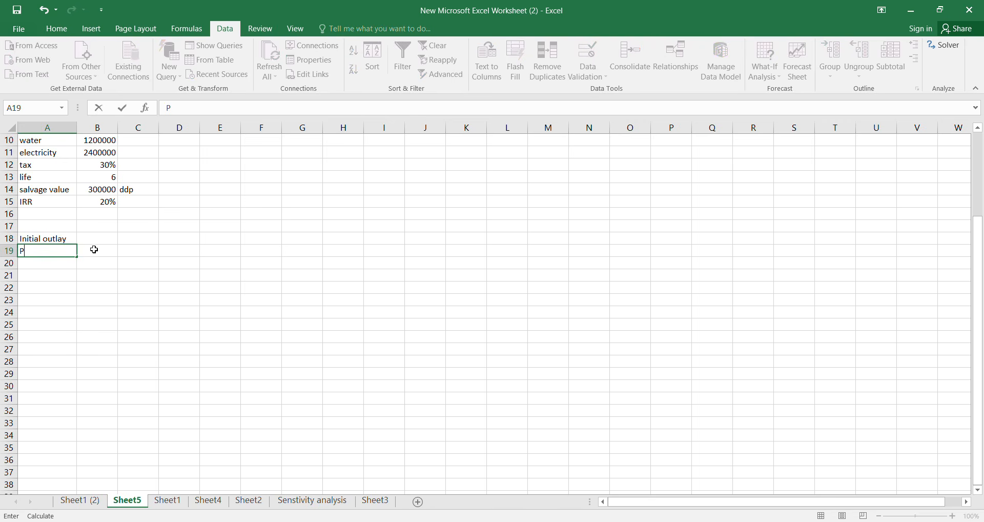
text(=)
key(Up)
key(Up)
key(Up)
key(Up)
key(Up)
key(Up)
key(Up)
key(Up)
key(Up)
key(Up)
key(Up)
key(Up)
key(Up)
key(Up)
key(Up)
key(Up)
key(Up)
key(Up)
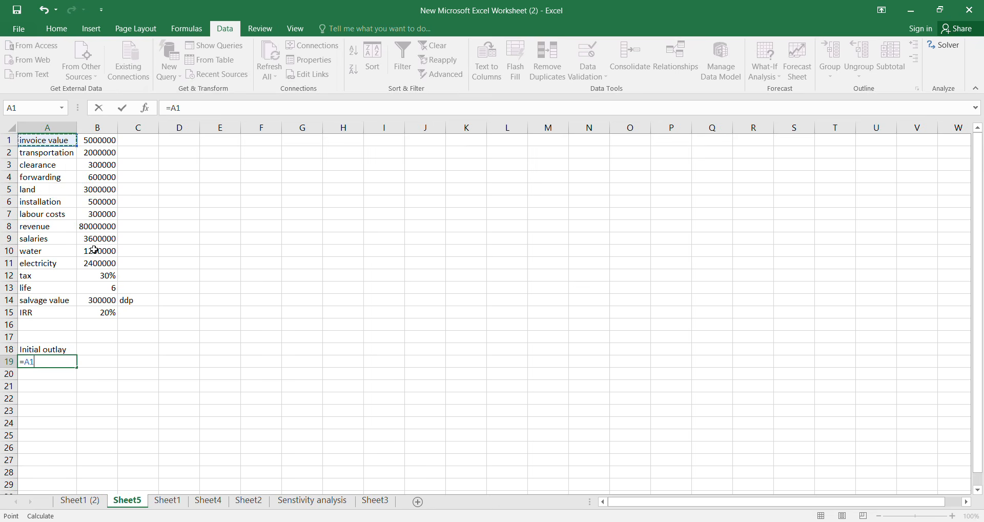
key(Return)
- Link cell B19 to the invoice value amount with the formula =B1
key(Right)
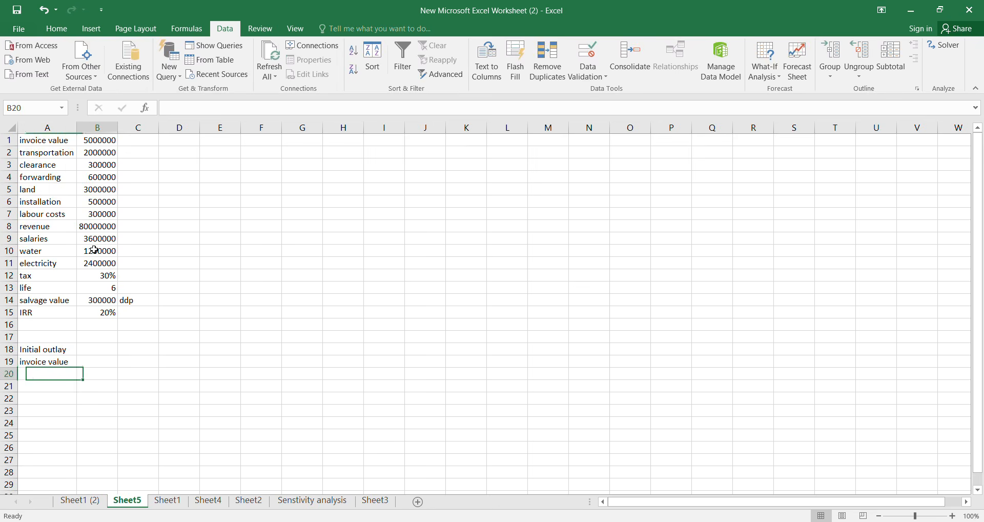
key(Up)
text(=)
key(Up)
key(Up)
key(Up)
key(Up)
key(Up)
key(Up)
key(Up)
key(Up)
key(Up)
key(Up)
key(Up)
key(Up)
key(Up)
key(Up)
key(Up)
key(Up)
key(Up)
key(Up)
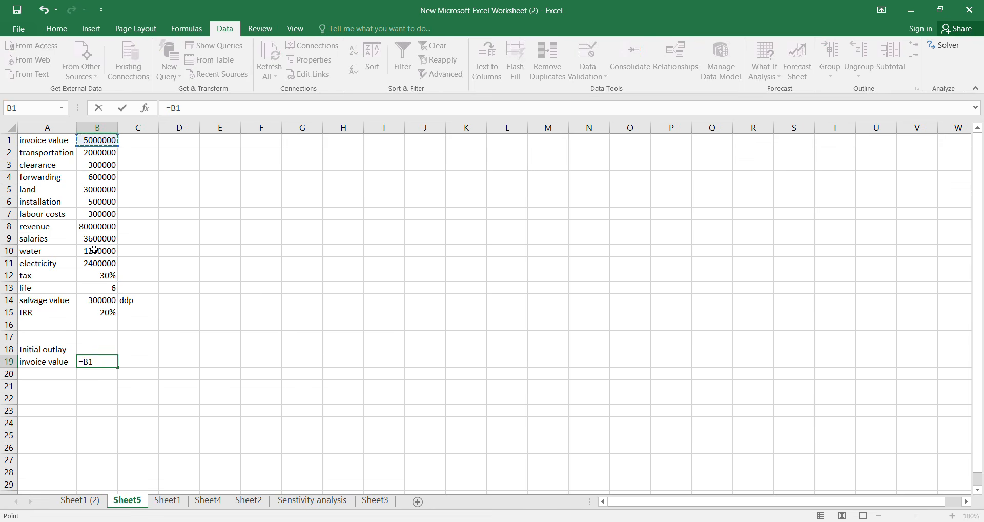
key(Return)
- Enter the subheading "Add the incidental costs" in cell A20, below the invoice value row
key(Left)
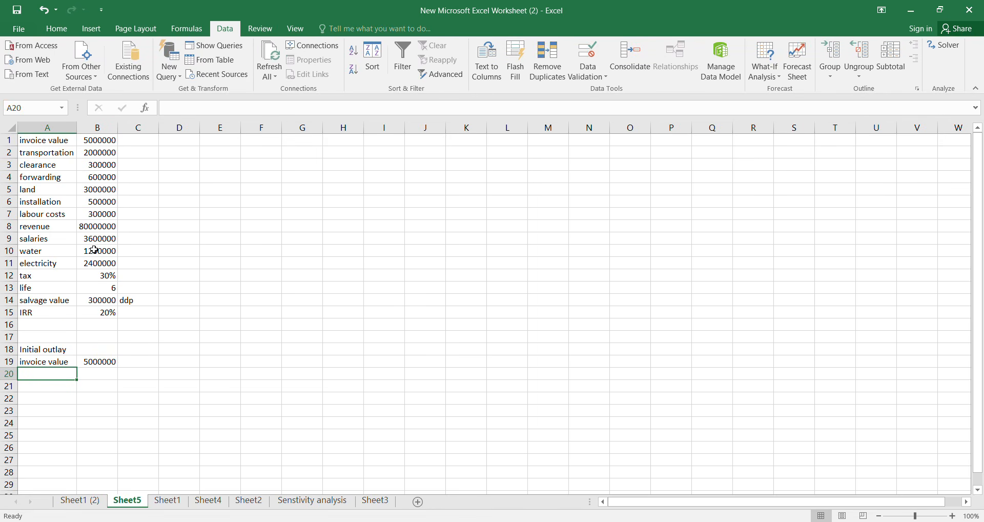
text(=)
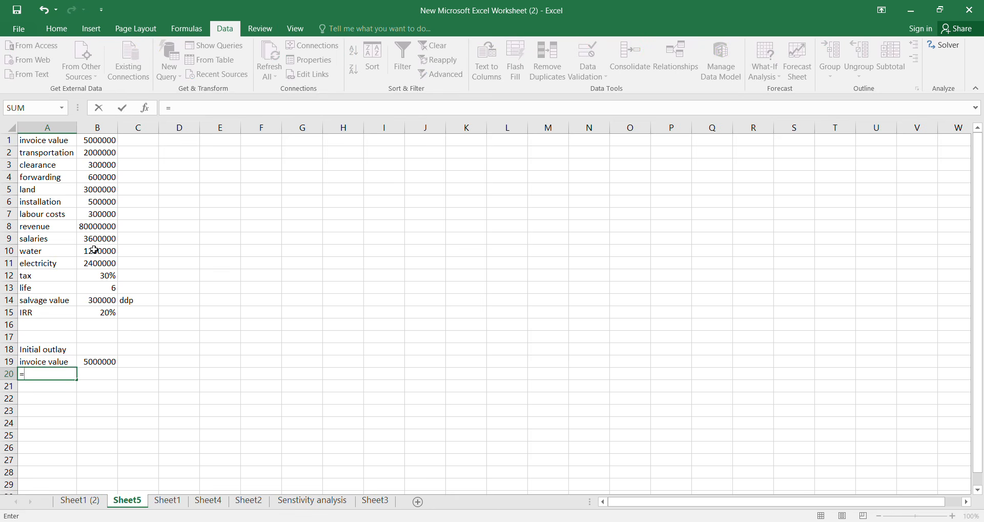
key(BackSpace)
text(Add)
text(the inci)
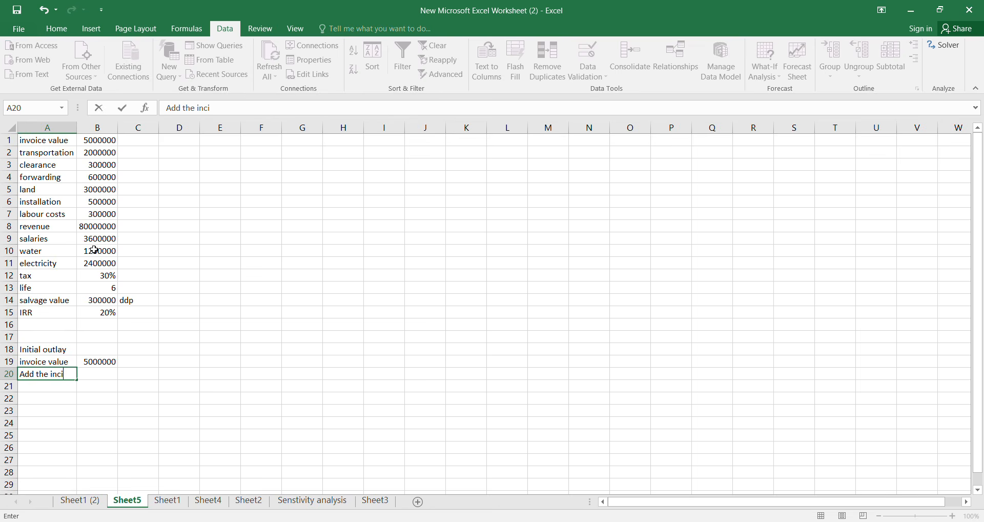
text(dental costs)
key(Return)
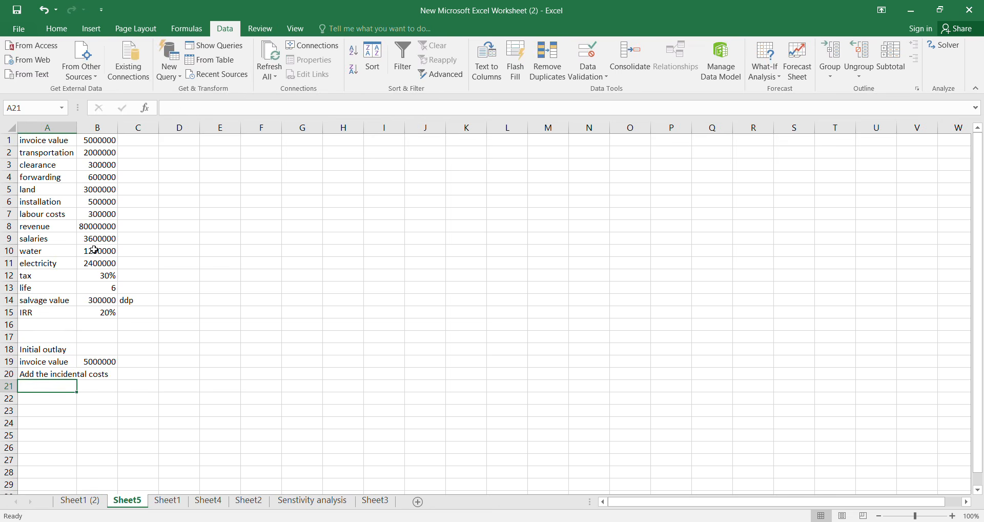
- Link cell A21 to the transportation label with the formula =A2
text(=)
key(Up)
key(Up)
key(Up)
key(Up)
key(Up)
key(Up)
key(Up)
key(Up)
key(Up)
key(Up)
key(Up)
key(Up)
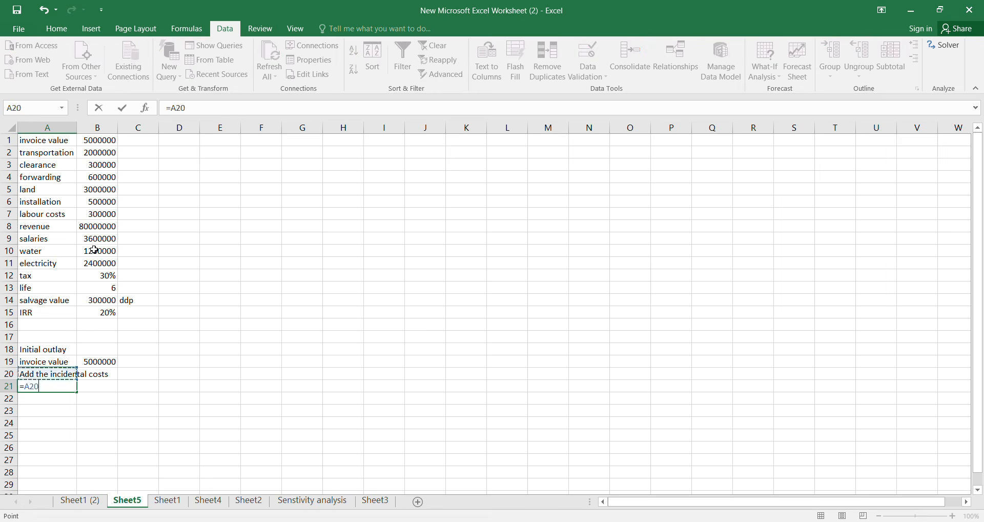
key(Up)
key(Up)
key(Up)
key(Up)
key(Up)
key(Up)
key(Up)
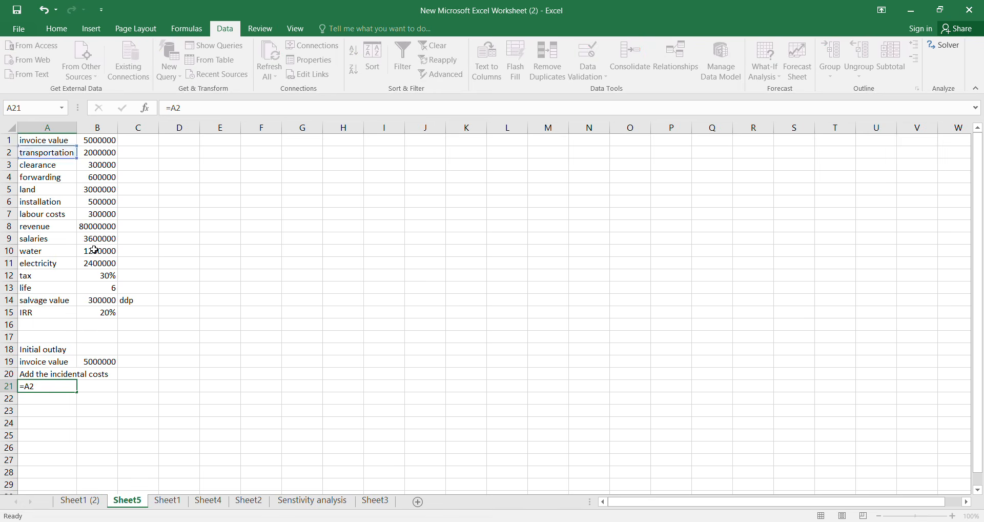
key(Return)
- Link cell B21 to the transportation amount with the formula =B2
key(Right)
key(Up)
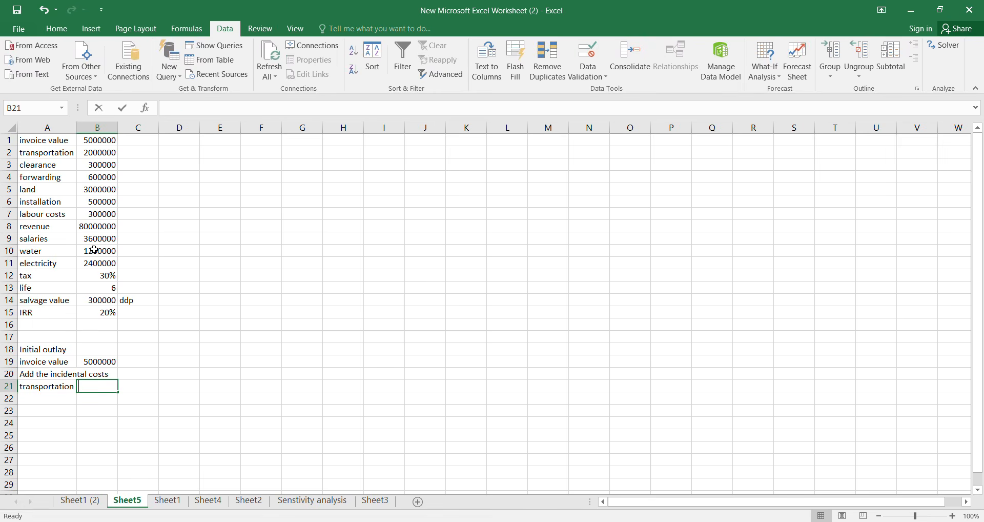
text(=)
key(Up)
key(Up)
key(Up)
key(Up)
key(Up)
key(Up)
key(Up)
key(Up)
key(Up)
key(Up)
key(Up)
key(Up)
key(Up)
key(Up)
key(Up)
key(Up)
key(Up)
key(Up)
key(Up)
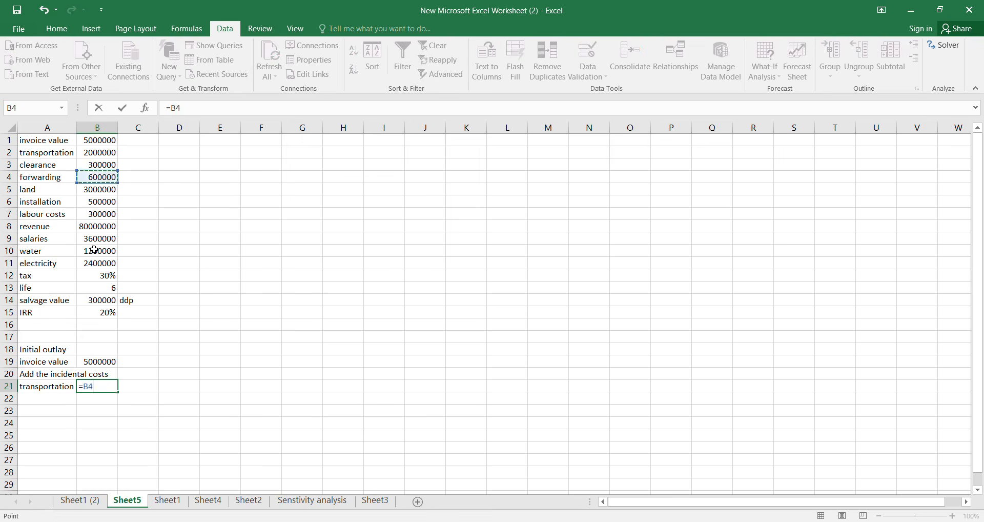
key(Return)
- Link cell A22 to the clearance label with the formula =A3
key(Left)
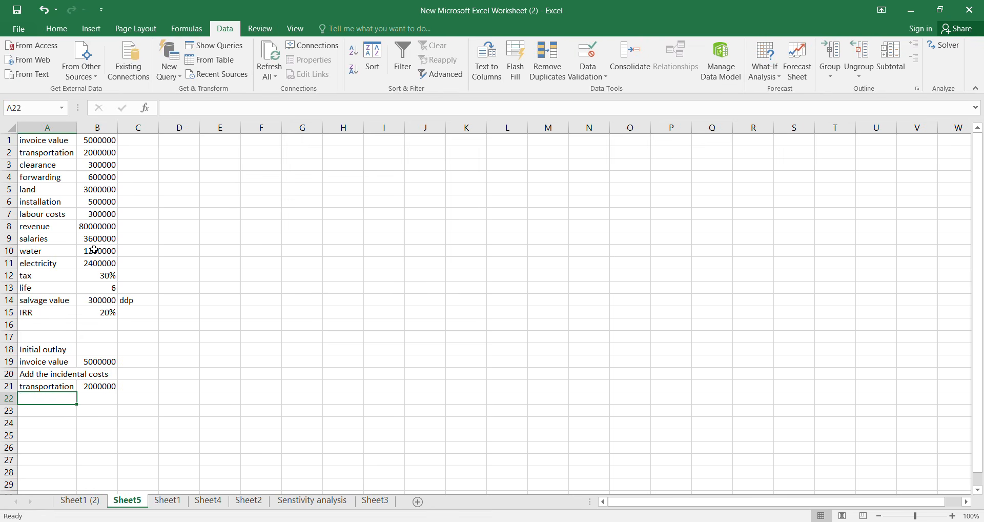
text(=)
key(Up)
key(Up)
key(Up)
key(Up)
key(Up)
key(Up)
key(Up)
key(Up)
key(Up)
key(Up)
key(Up)
key(Up)
key(Up)
key(Up)
key(Up)
key(Up)
key(Up)
key(Up)
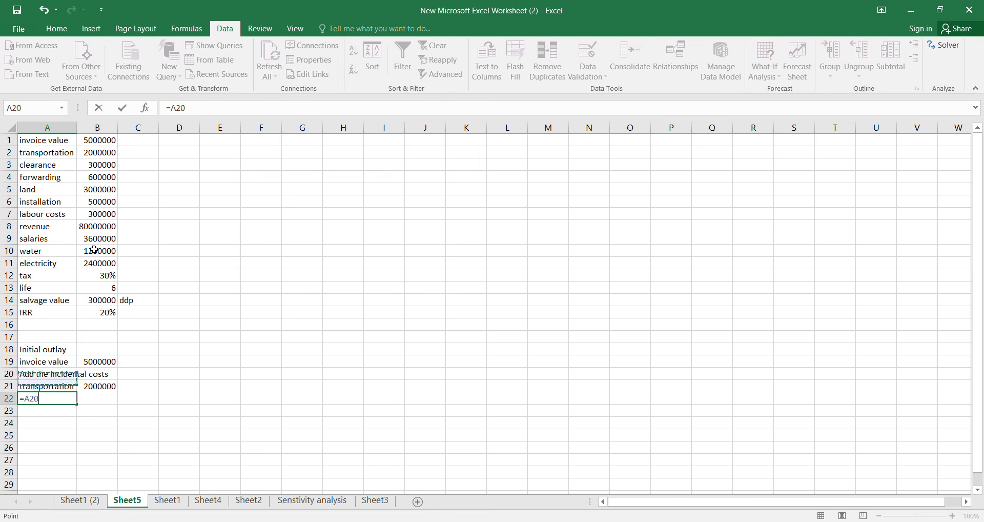
key(Up)
key(Up)
key(Down)
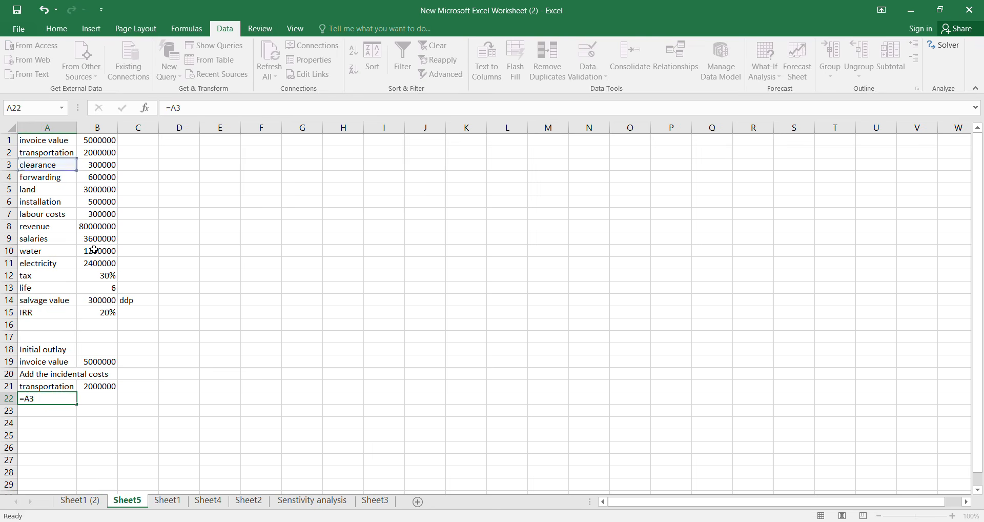
key(Return)
- Link cell B22 to the clearance amount with the formula =B3
key(Right)
key(Up)
text(=)
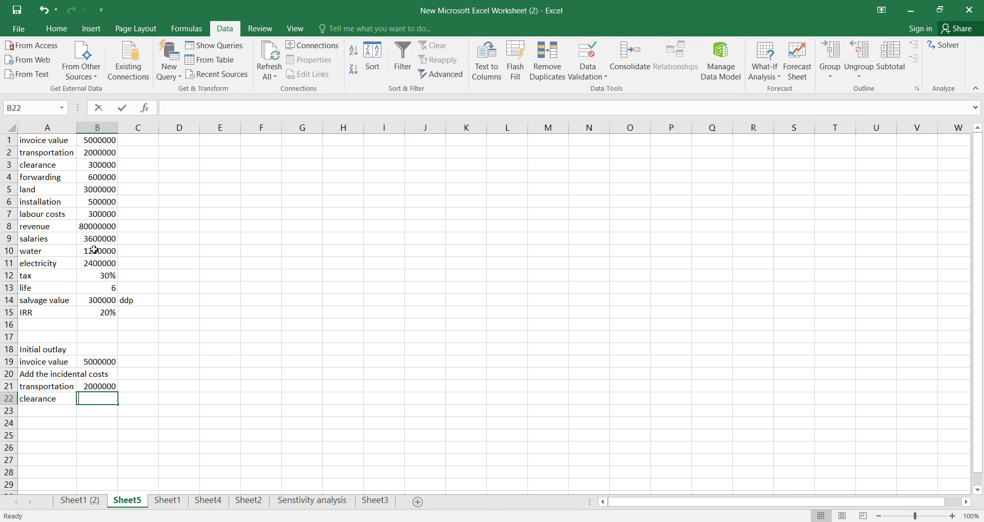
key(Up)
key(Up)
key(Up)
key(Up)
key(Up)
key(Up)
key(Up)
key(Up)
key(Up)
key(Up)
key(Up)
key(Up)
key(Up)
key(Up)
key(Up)
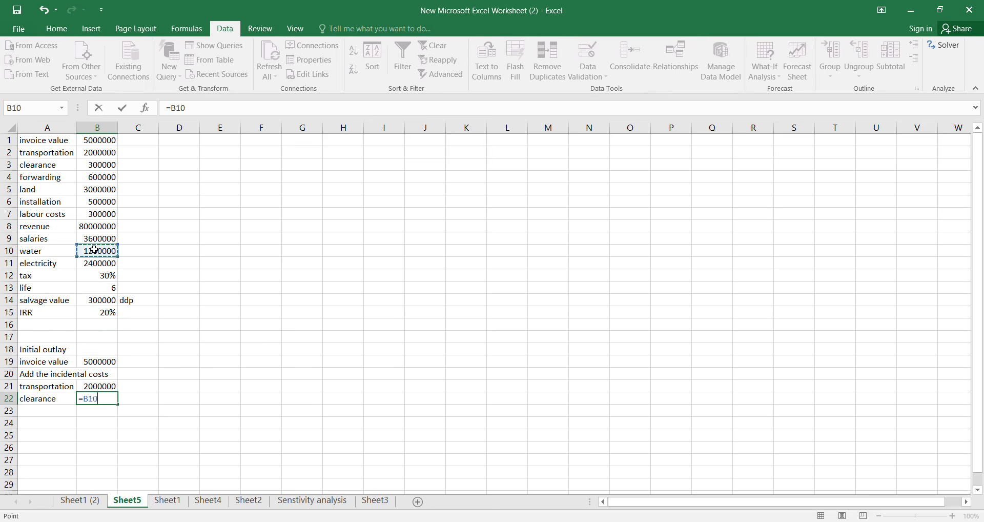
key(Up)
key(Up)
key(Up)
key(Up)
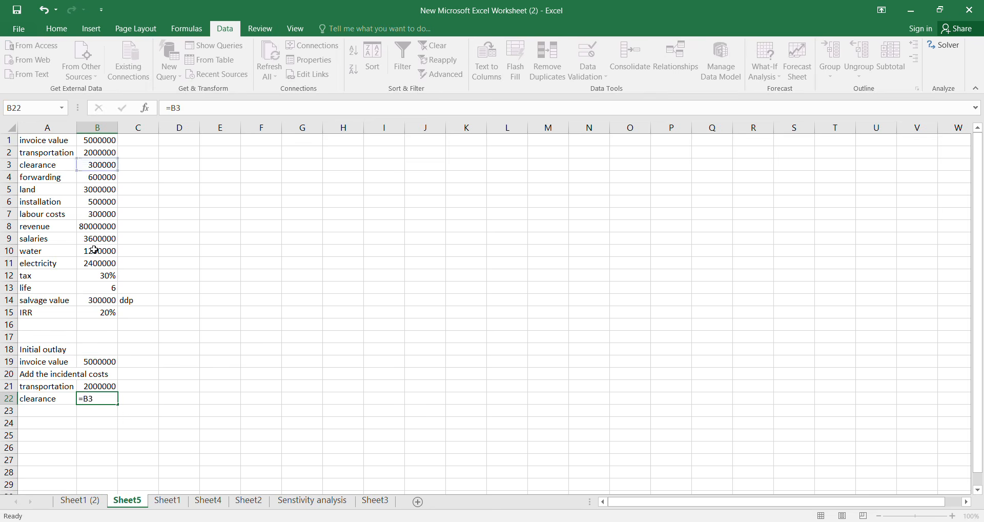
key(Return)
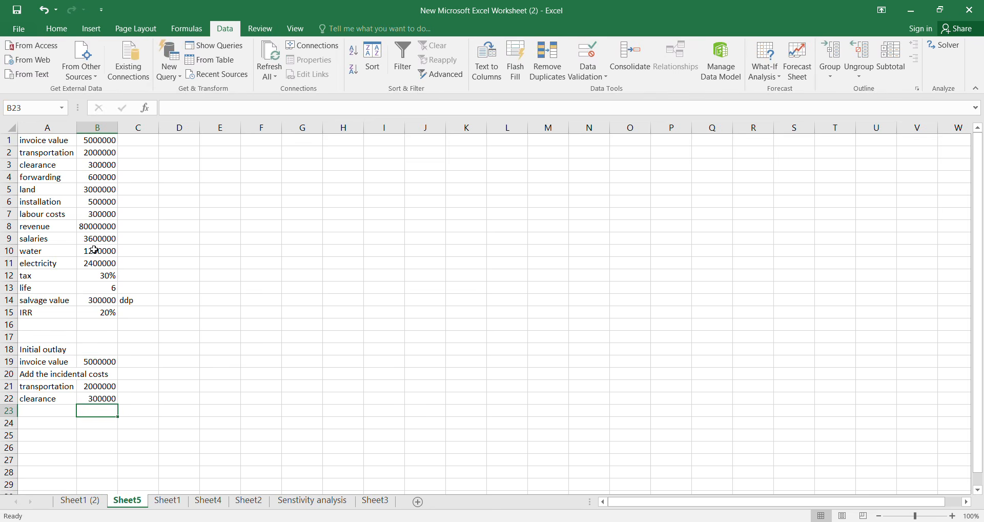
- Link cell A23 to the forwarding label with the formula =A4
key(Left)
text(=)
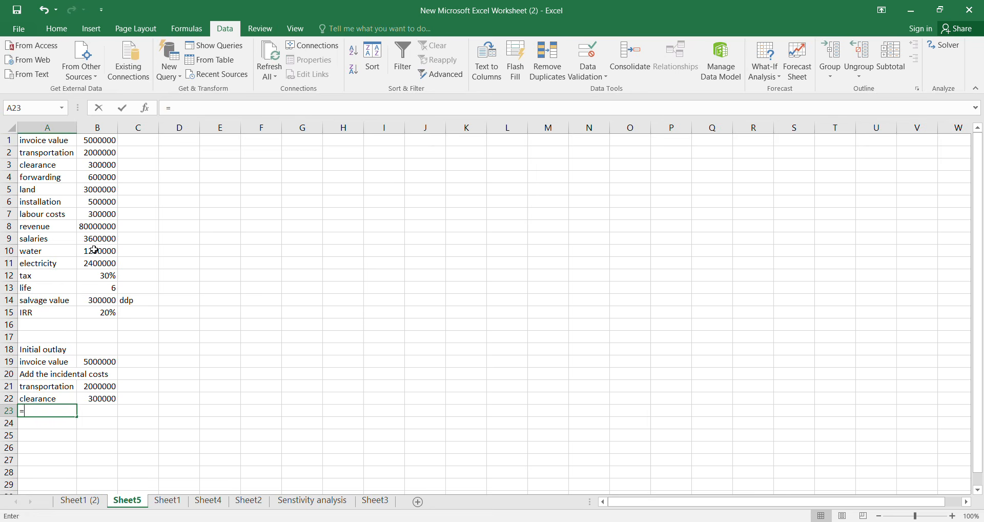
key(Up)
key(Up)
key(Up)
key(Up)
key(Up)
key(Up)
key(Up)
key(Up)
key(Up)
key(Up)
key(Up)
key(Up)
key(Up)
key(Up)
key(Up)
key(Up)
key(Up)
key(Up)
key(Up)
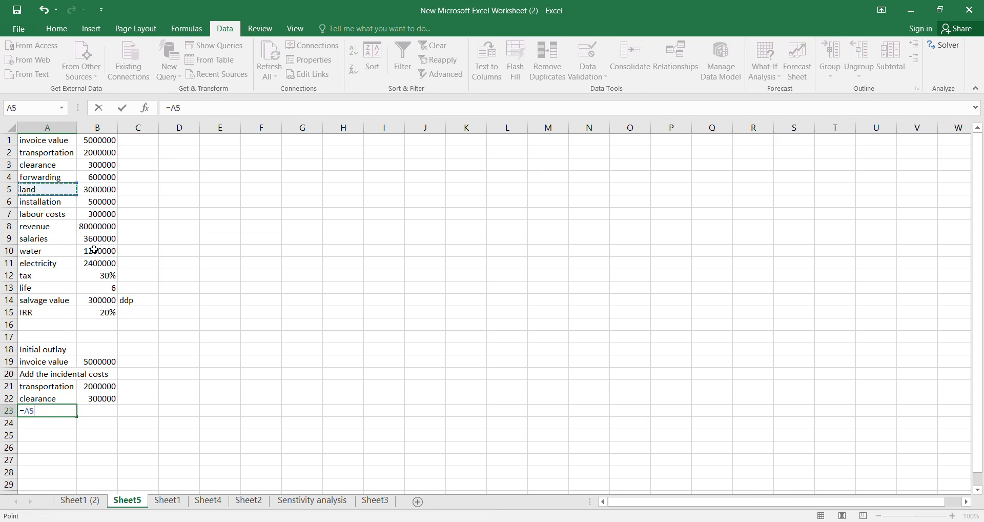
key(Return)
- Link cell B23 to the forwarding amount with the formula =B4
key(Right)
key(Up)
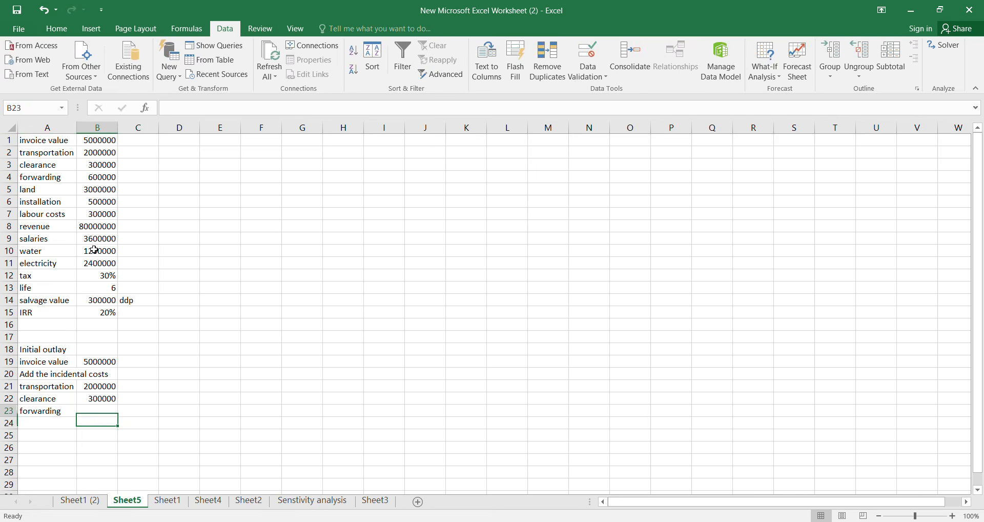
text(=)
key(Up)
key(Up)
key(Up)
key(Up)
key(Up)
key(Up)
key(Up)
key(Up)
key(Up)
key(Up)
key(Up)
key(Up)
key(Up)
key(Up)
key(Up)
key(Up)
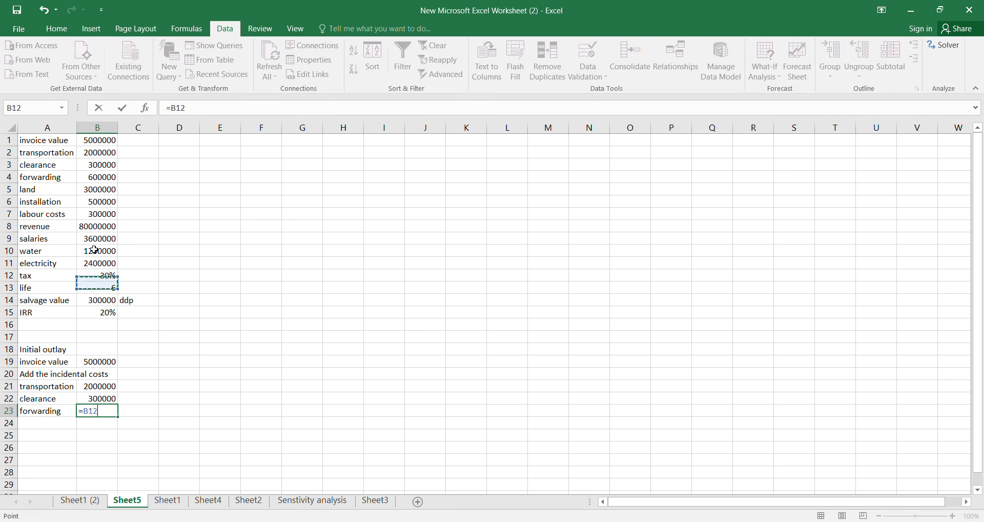
key(Up)
key(Up)
key(Up)
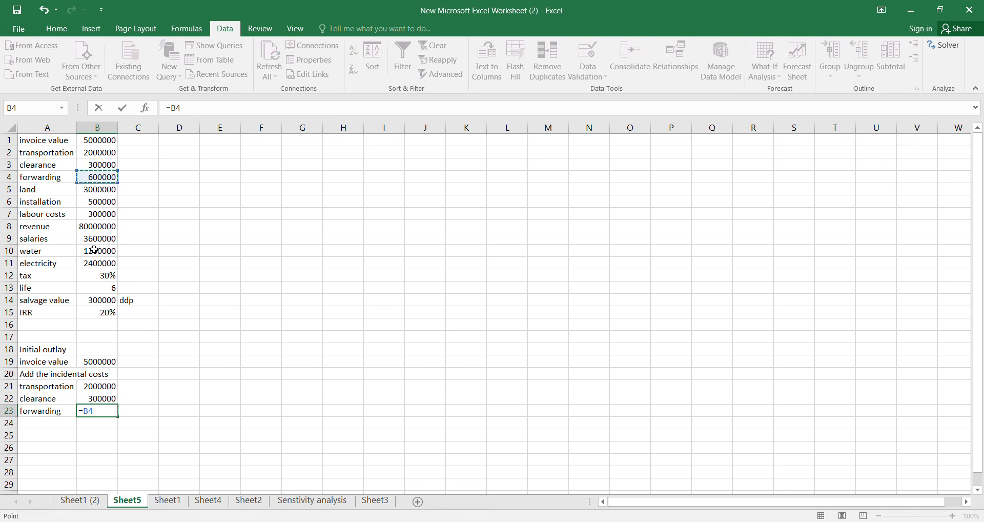
key(Return)
key(Up)
key(Return)
- Review the project input labels in column A for the remaining incidental costs to include in the initial outlay
key(Left)
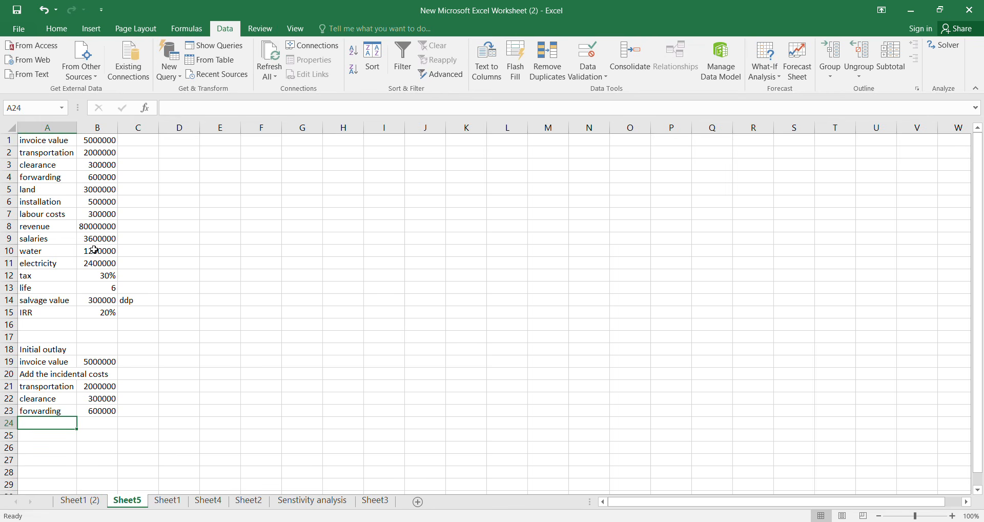
key(Up)
key(Up)
key(Up)
key(Up)
key(Up)
key(Up)
key(Up)
key(Up)
key(Up)
key(Up)
key(Up)
key(Up)
key(Up)
key(Up)
key(Up)
key(Up)
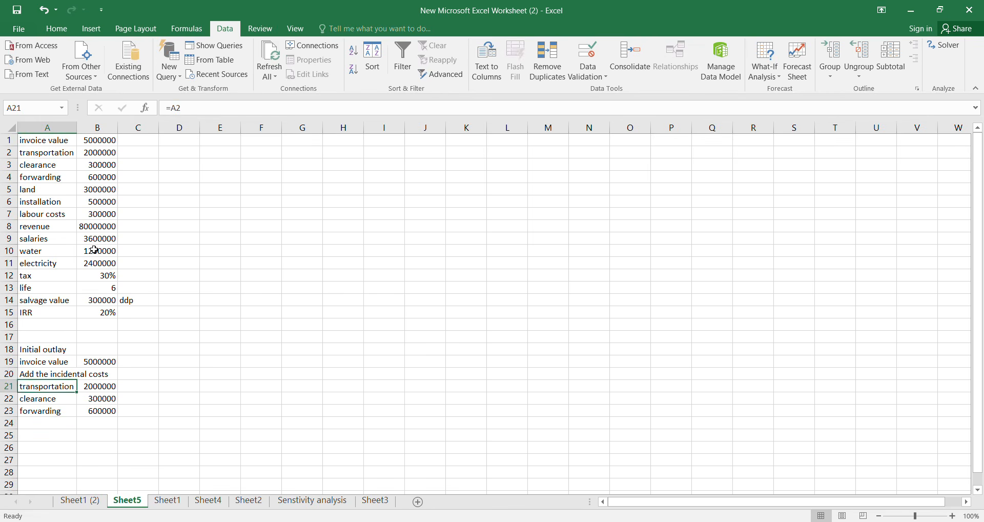
key(Up)
key(Down)
key(Down)
key(Down)
key(Down)
key(Down)
key(Down)
key(Down)
key(Down)
key(Down)
key(Down)
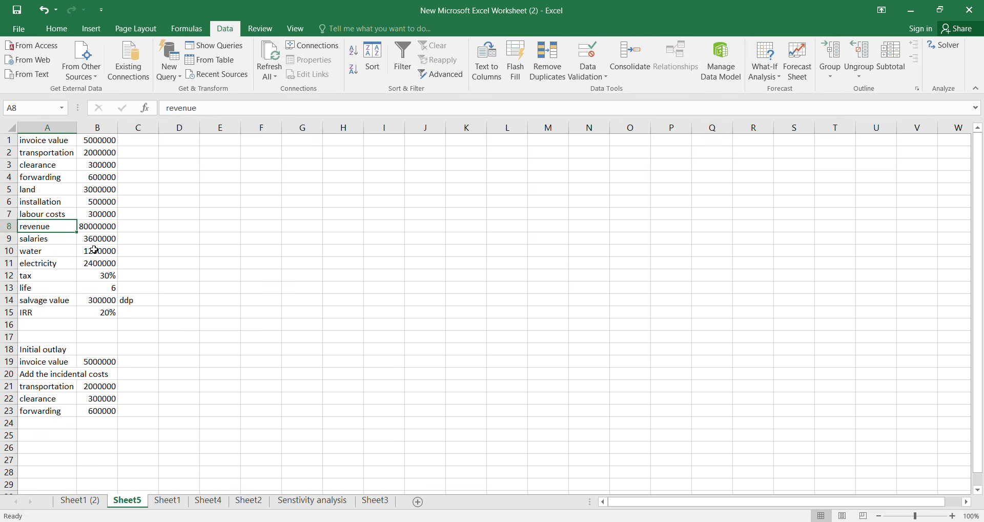
key(Down)
key(Down)
key(Down)
key(Down)
key(Down)
key(Down)
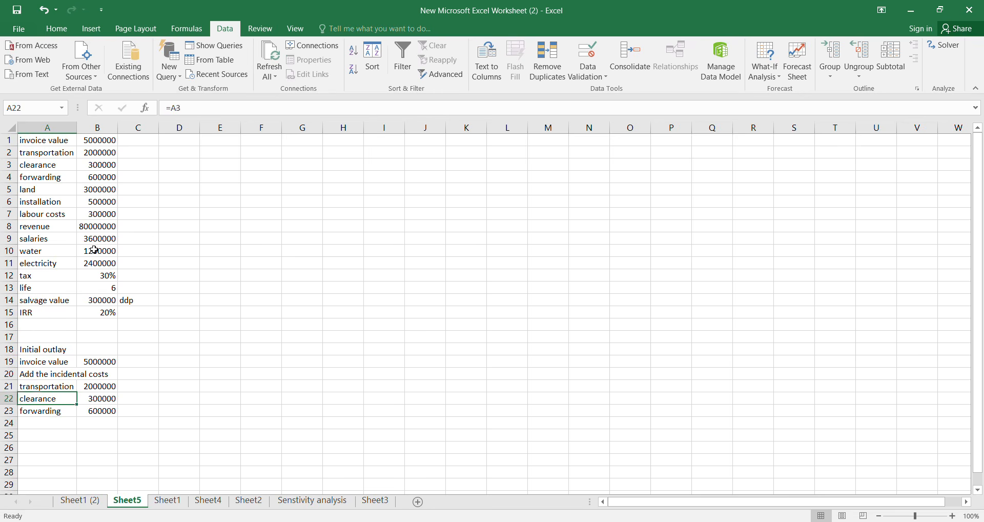
- Link cell A23 to the installation label with the formula =A6
text(=)
key(Up)
key(Up)
key(Up)
key(Up)
key(Up)
key(Up)
key(Up)
key(Up)
key(Up)
key(Up)
key(Up)
key(Up)
key(Up)
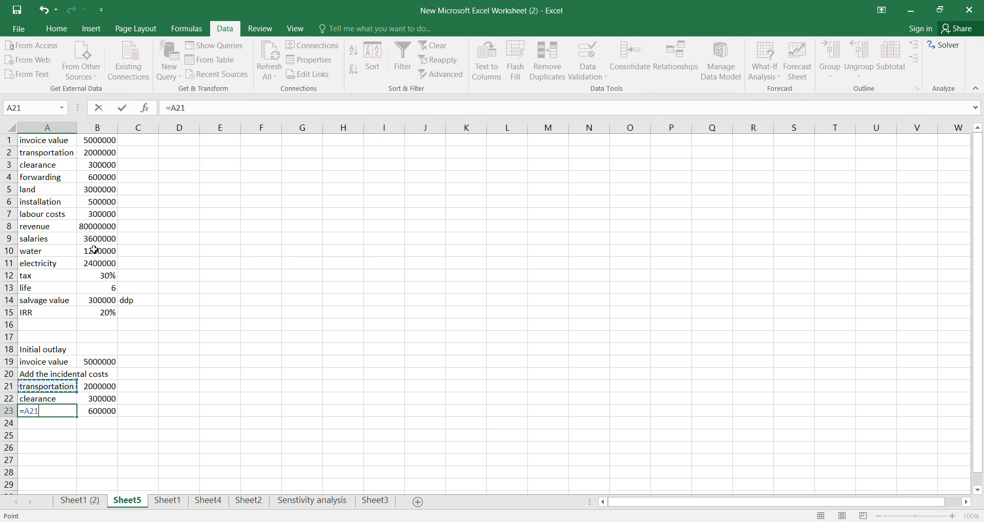
key(Up)
key(Up)
key(Up)
key(Up)
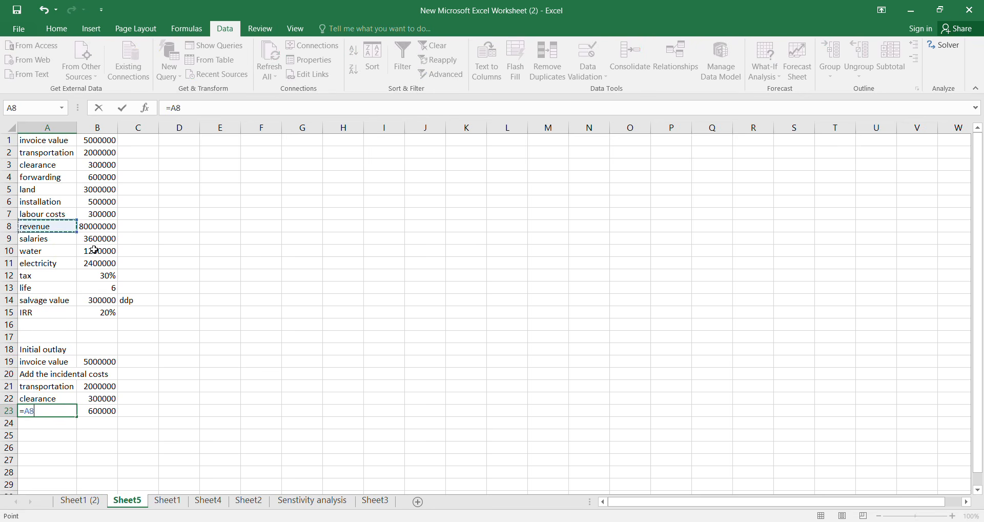
key(Return)
key(Right)
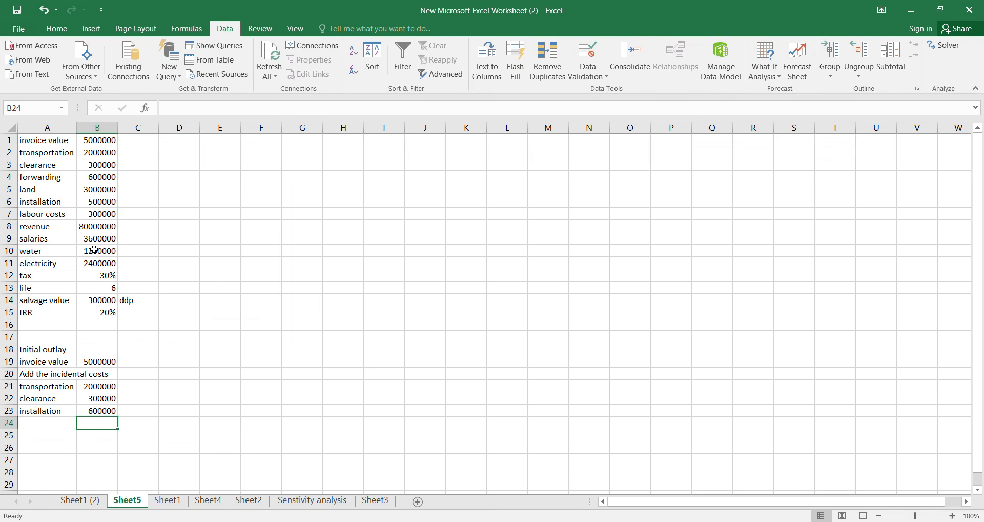
- Restore the forwarding label in cell A23 by linking it to A4 again
key(Left)
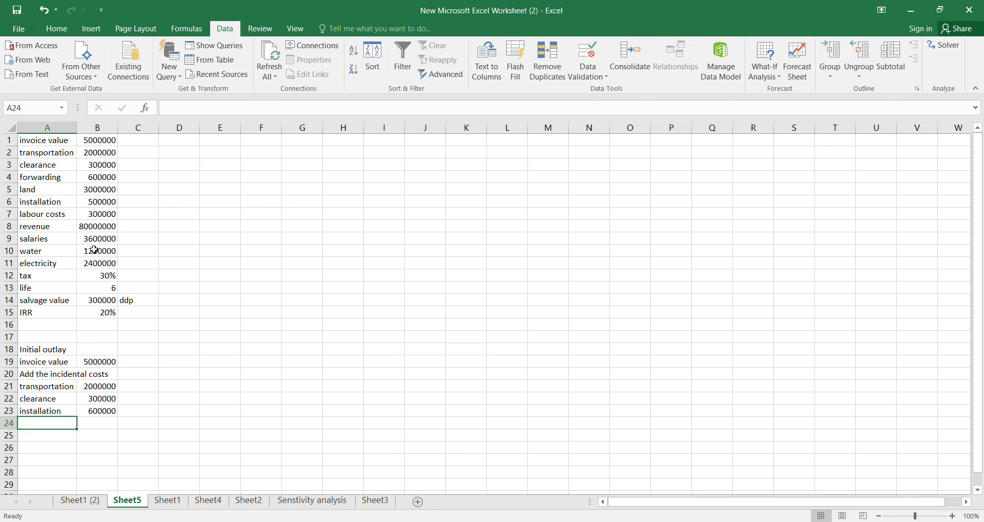
key(Down)
key(Up)
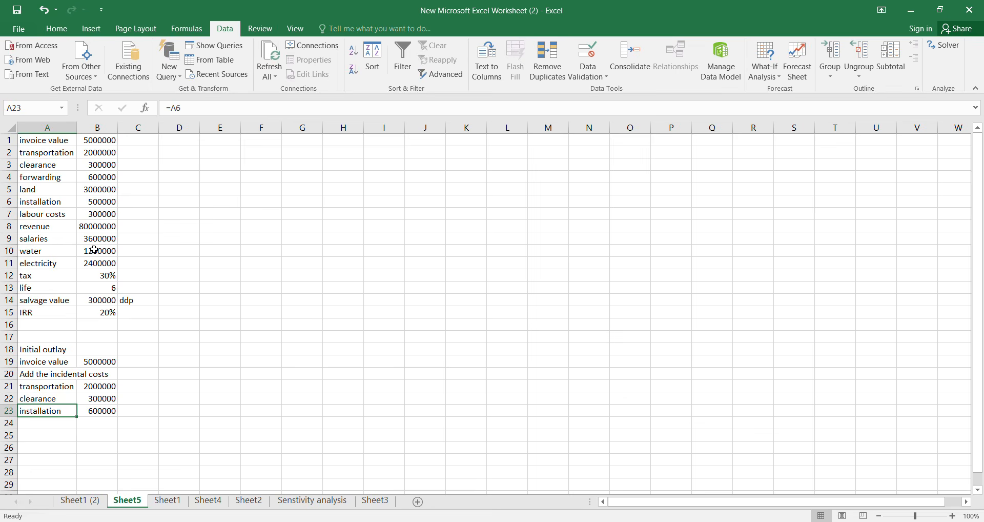
text(=)
key(Up)
key(Up)
key(Up)
key(Up)
key(Up)
key(Up)
key(Up)
key(Up)
key(Up)
key(Up)
key(Up)
key(Up)
key(Up)
key(Up)
key(Up)
key(Up)
key(Up)
key(Up)
key(Up)
key(Up)
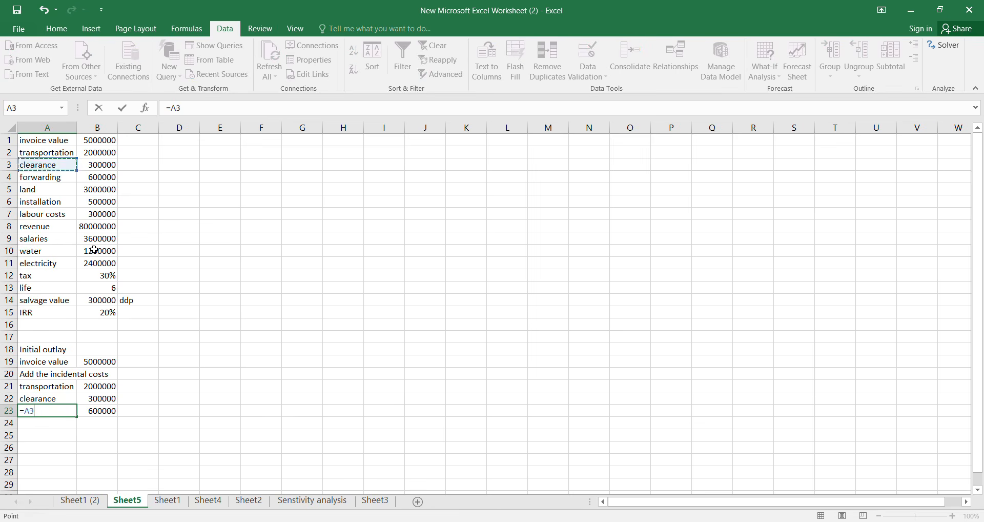
key(Down)
key(Up)
key(Down)
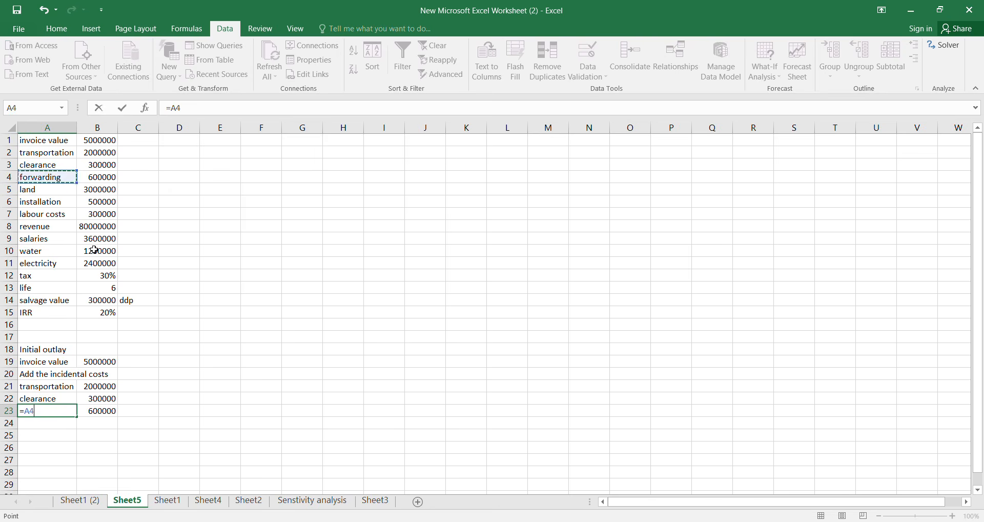
key(Return)
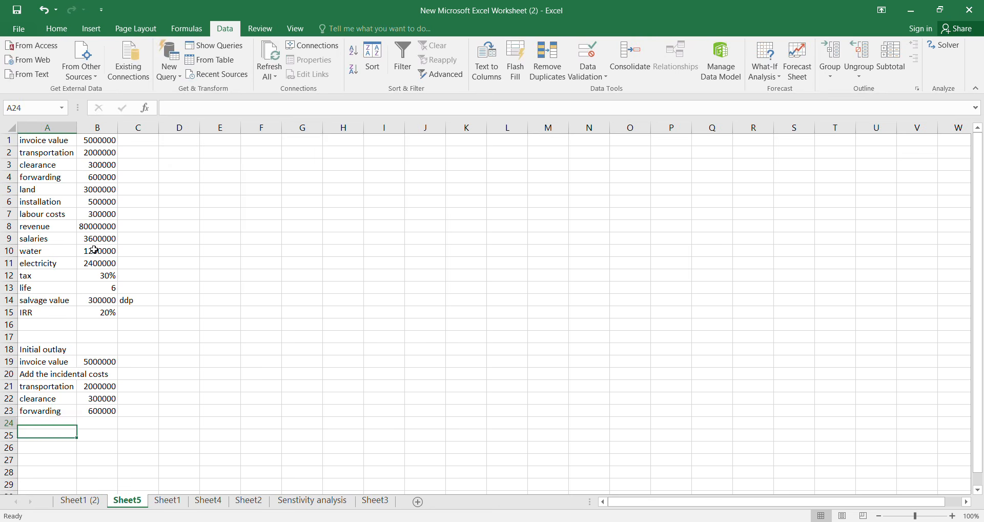
- Link cell A24 to the installation label with the formula =A6
text(=)
key(Up)
key(Up)
key(Up)
key(Up)
key(Up)
key(Up)
key(Up)
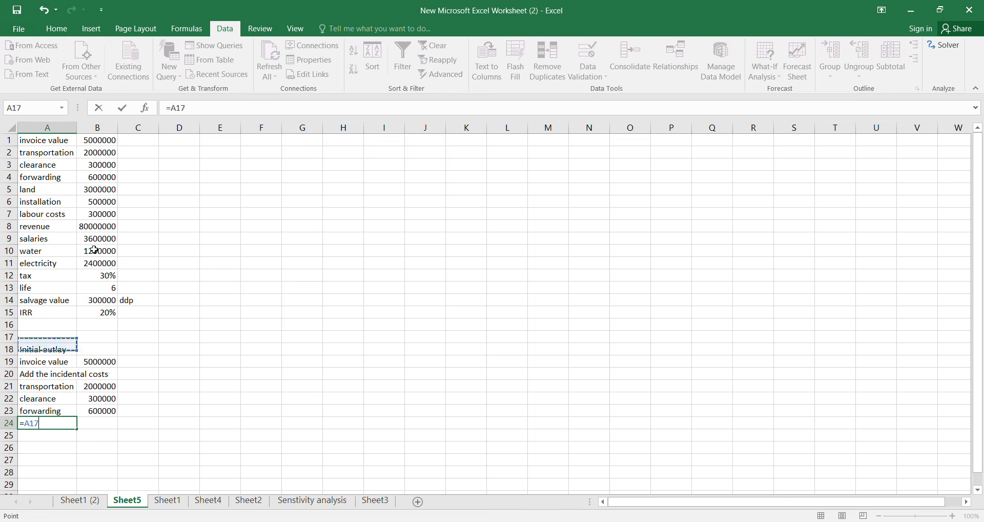
key(Up)
key(Up)
key(Up)
key(Up)
key(Up)
key(Up)
key(Up)
key(Up)
key(Up)
key(Up)
key(Up)
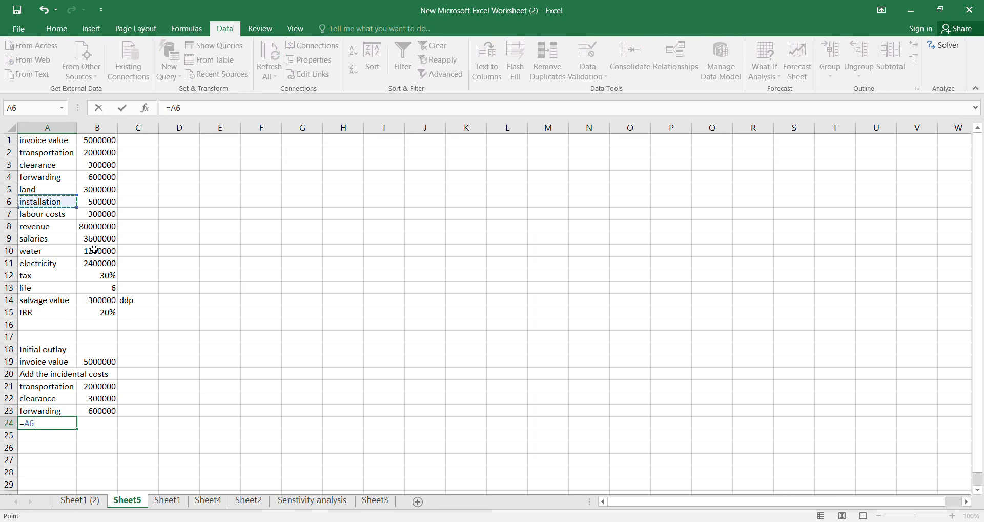
key(Up)
key(Down)
key(Return)
key(Right)
key(Up)
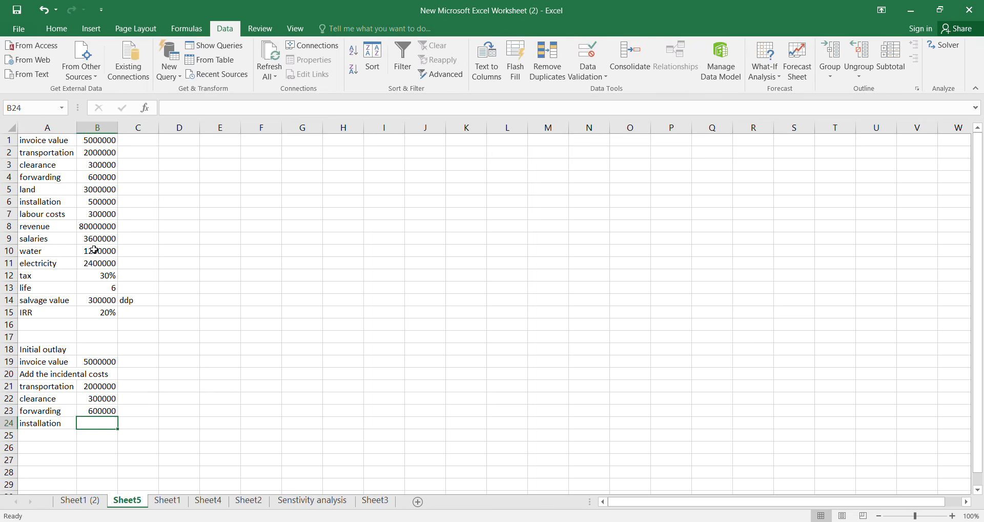
- Link cell B24 to the installation cost with the formula =B6
text(=)
key(Up)
key(Up)
key(Up)
key(Up)
key(Up)
key(Up)
key(Up)
key(Up)
key(Up)
key(Up)
key(Up)
key(Up)
key(Up)
key(Up)
key(Up)
key(Up)
key(Up)
key(Up)
key(Up)
key(Up)
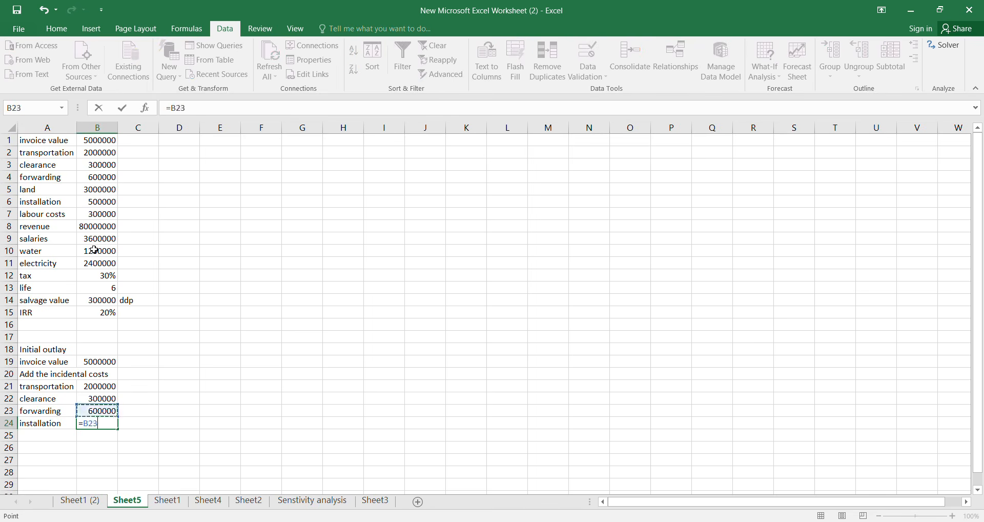
key(Down)
key(Down)
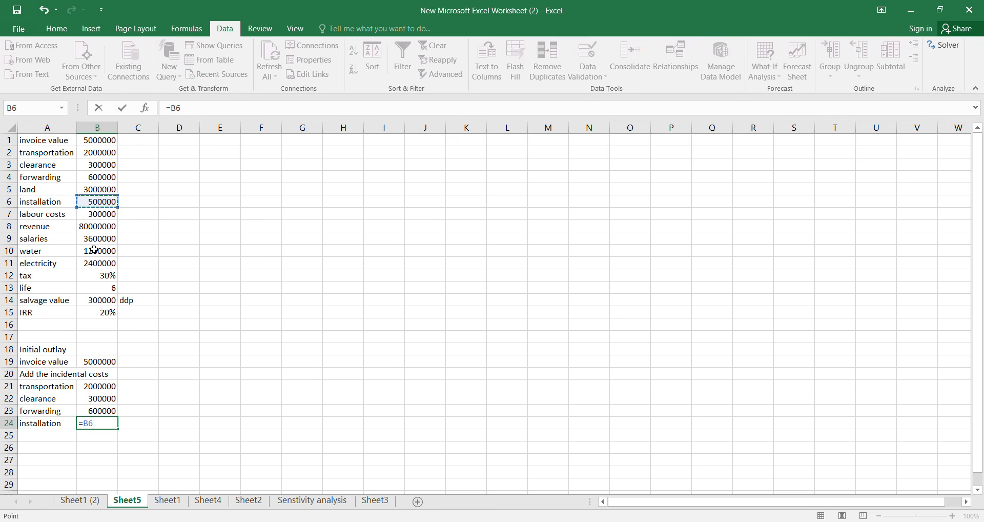
key(Return)
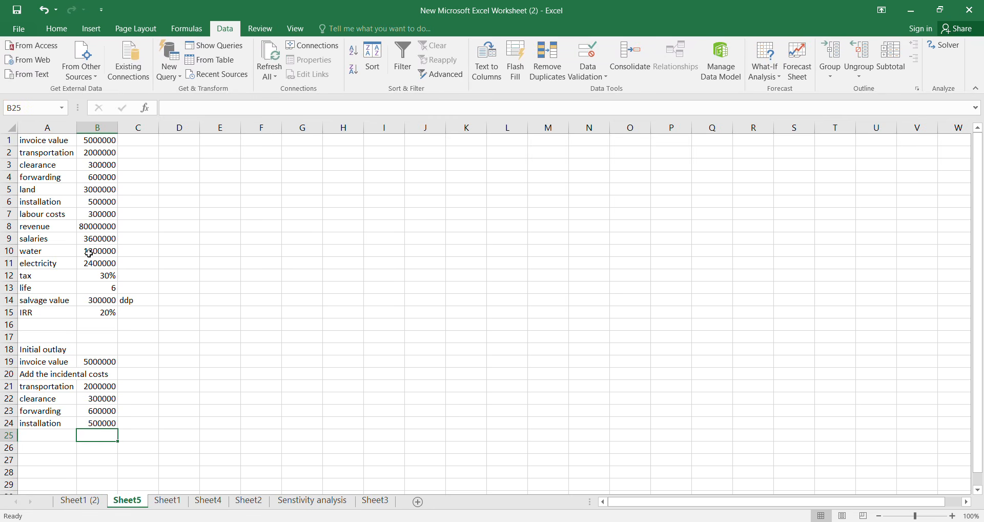
- Move the invoice value amount in the initial outlay section from cell B19 to C19
key(Up)
key(Up)
key(Up)
key(Up)
key(Up)
key(Up)
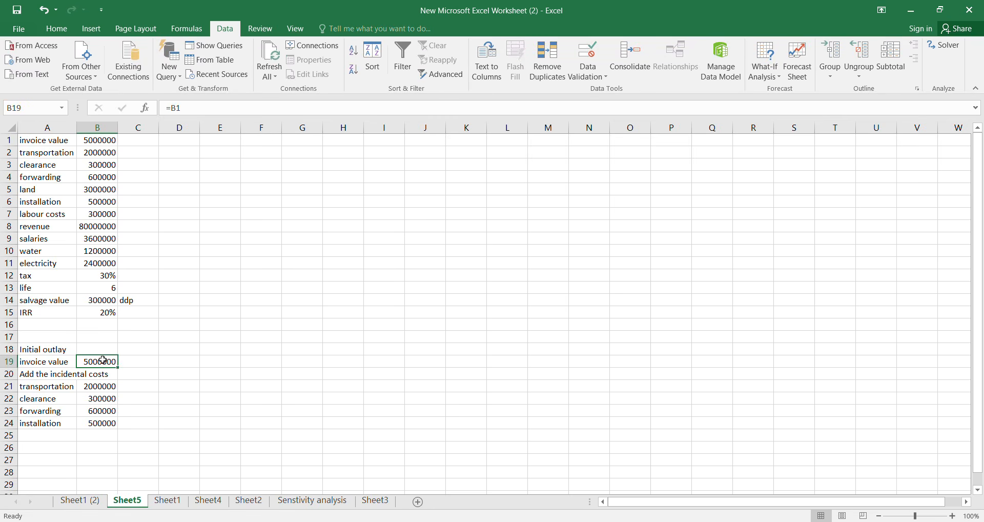
click(102, 360)
drag(105, 366, 136, 367)
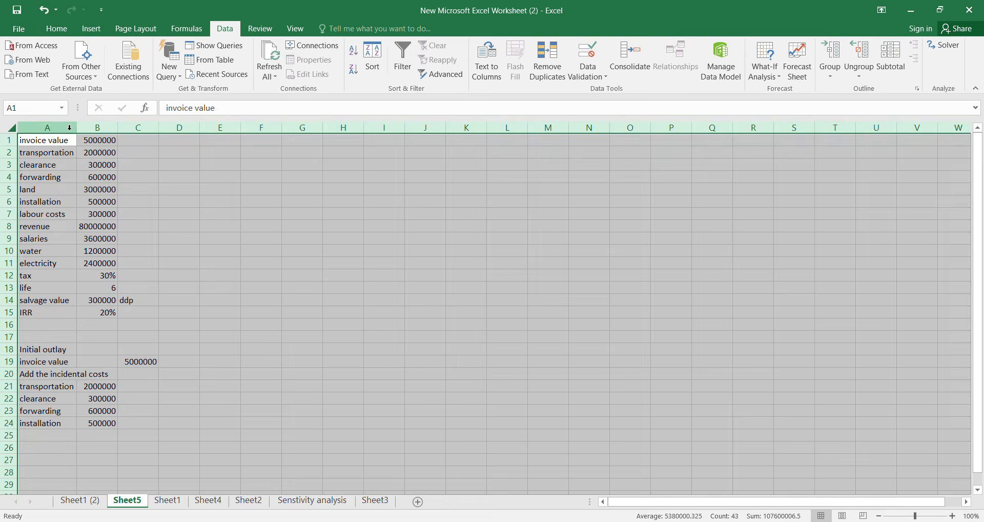
- Widen all the sheet's columns equally so the longer labels fit within column A
drag(77, 127, 126, 131)
click(57, 425)
click(49, 409)
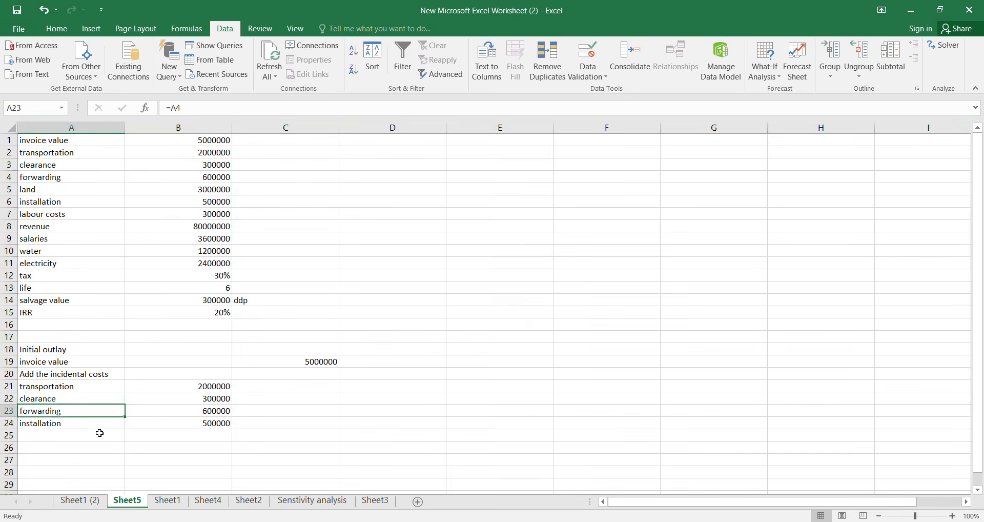
click(155, 397)
click(50, 427)
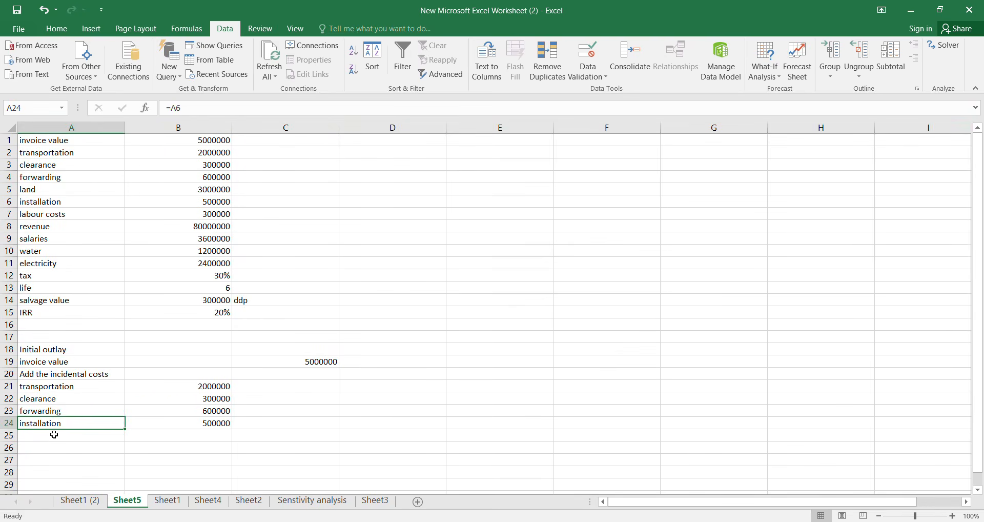
- Enter the label "Total incidental costs" in cell A25
click(54, 434)
text(Total in)
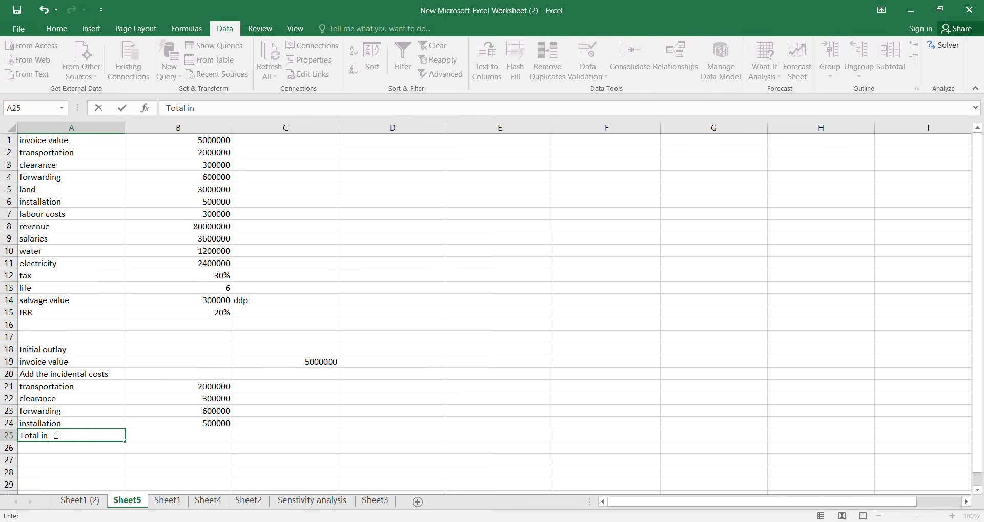
text(cidental costs)
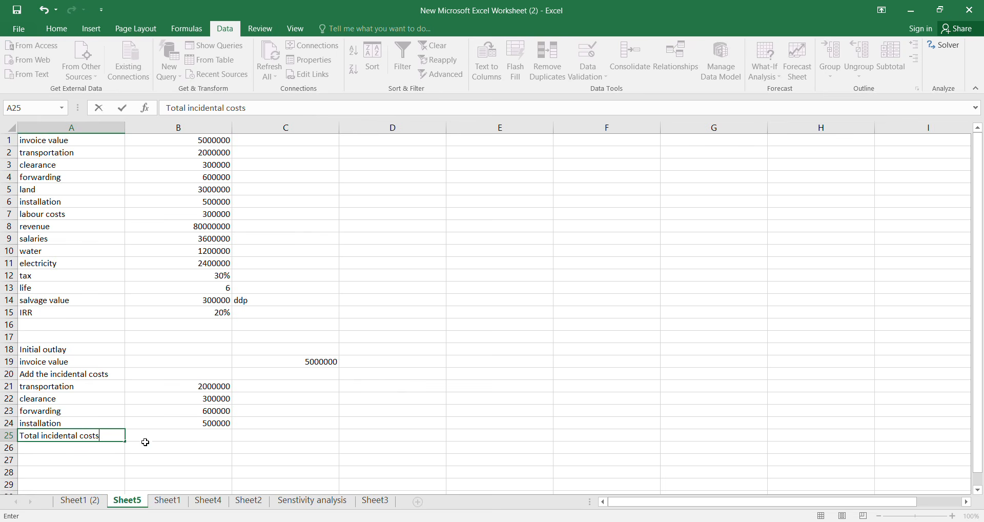
- Total the incidental costs in cell C25 by summing the range B21:B24
click(215, 436)
click(246, 435)
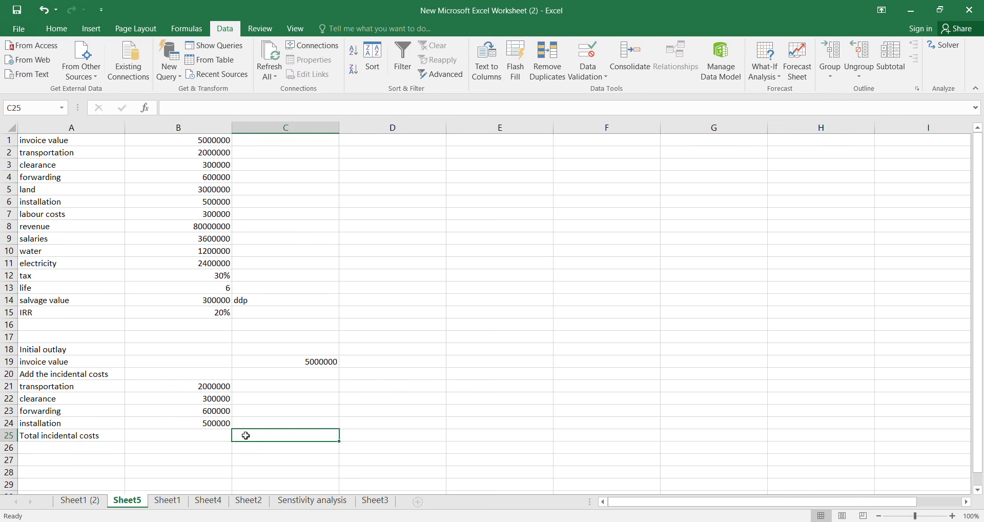
text(=)
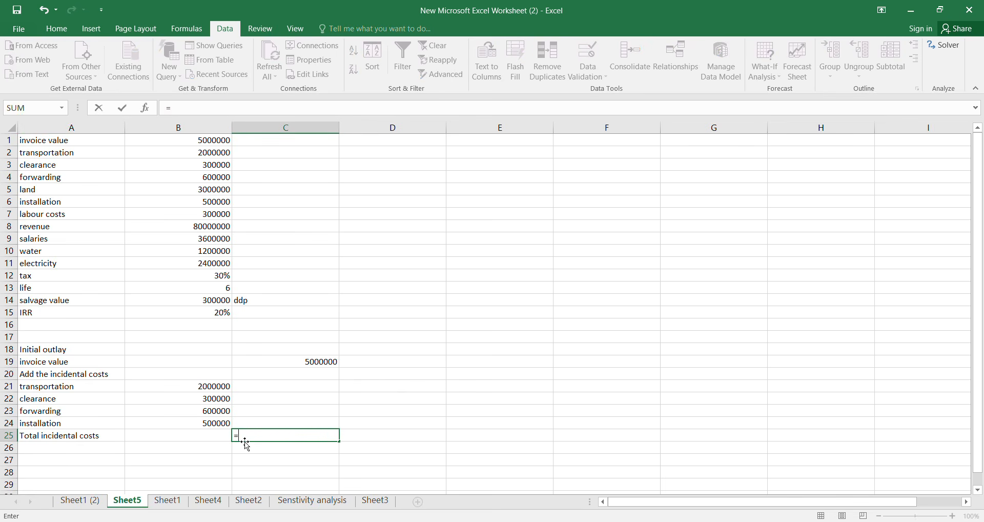
text(sum()
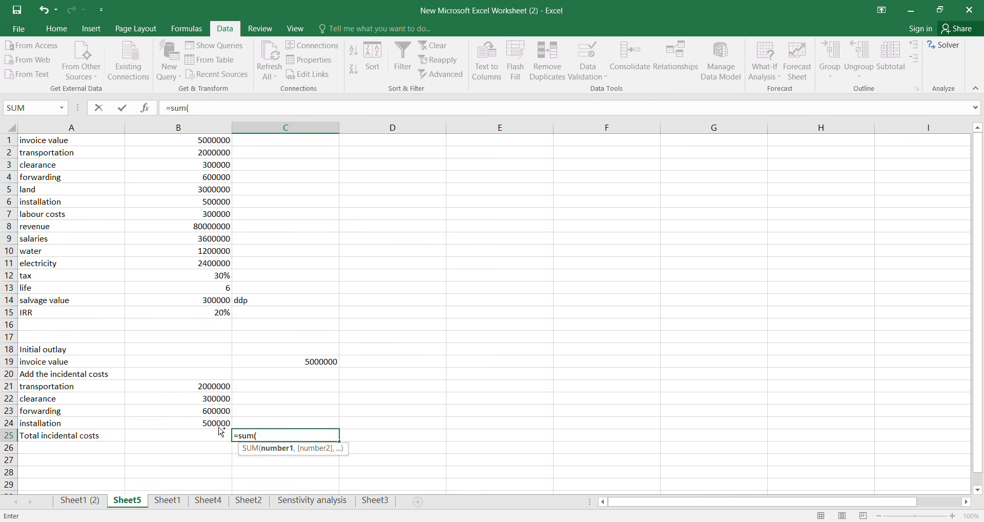
drag(216, 385, 225, 423)
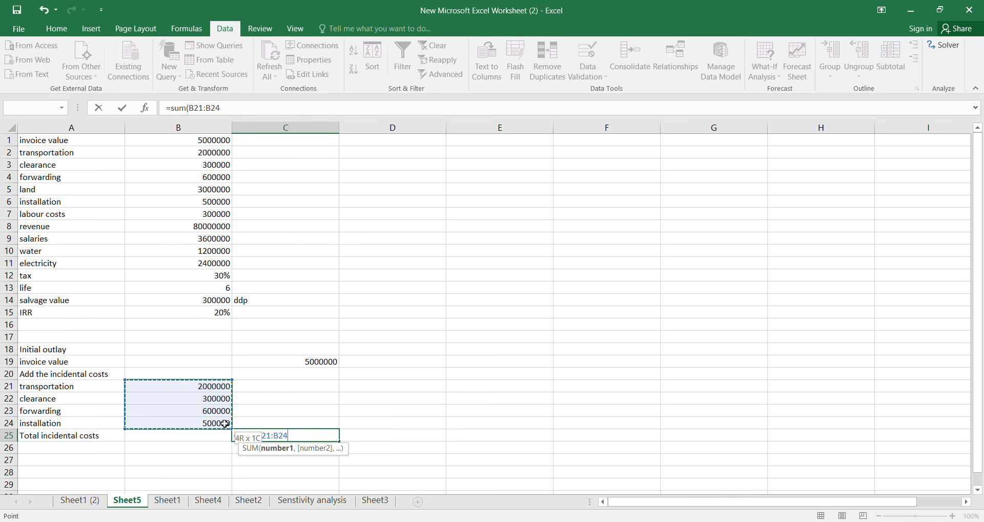
key(ctrl+Return)
key(Return)
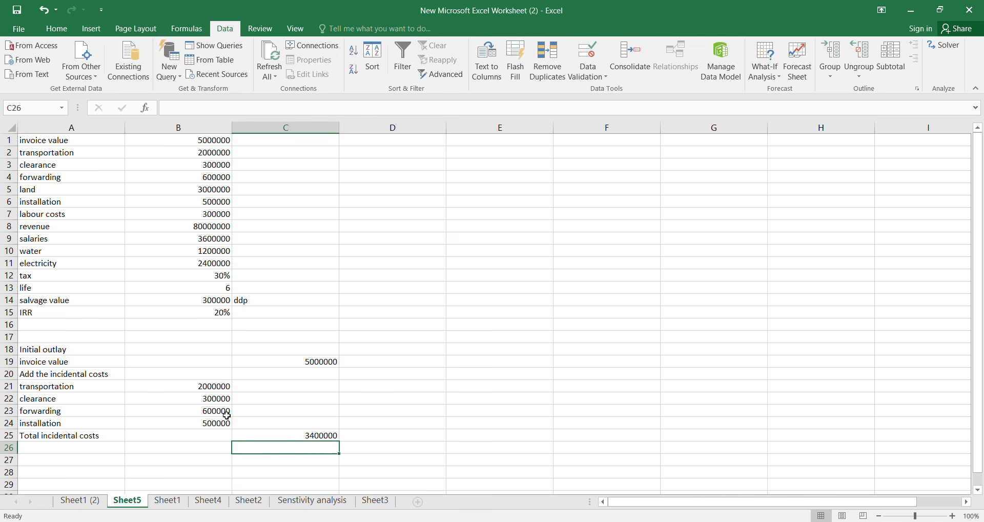
- Enter the label "Depreciable value" in cell A26
click(37, 447)
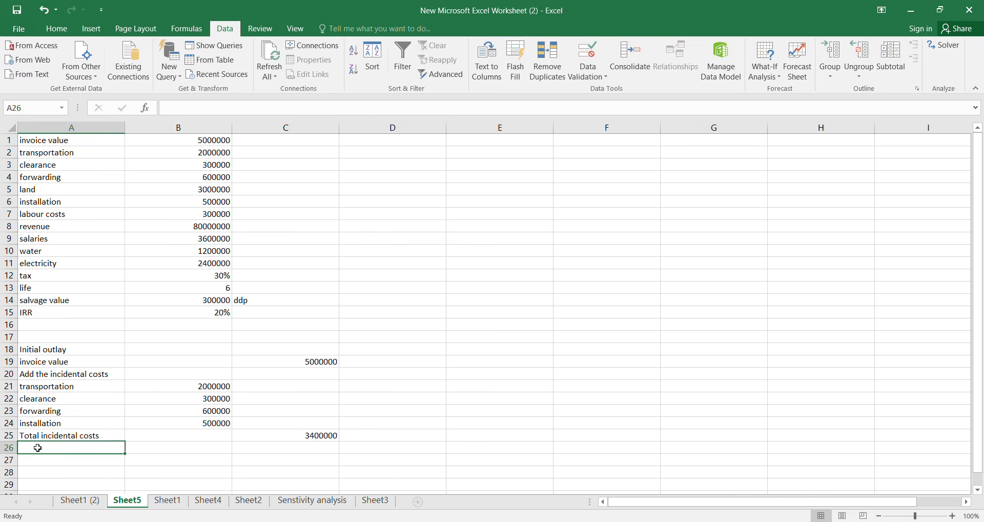
text(Tota)
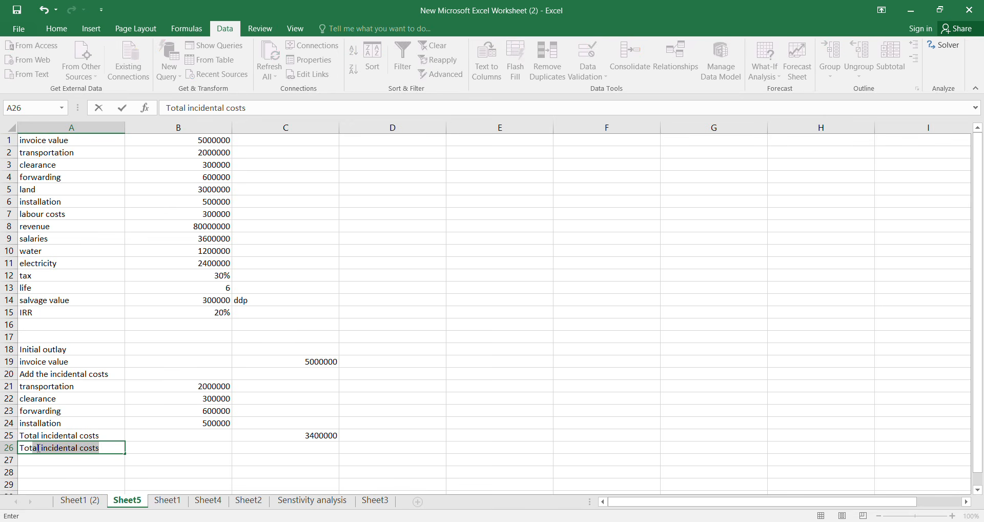
key(BackSpace)
key(BackSpace)
key(BackSpace)
text(DE)
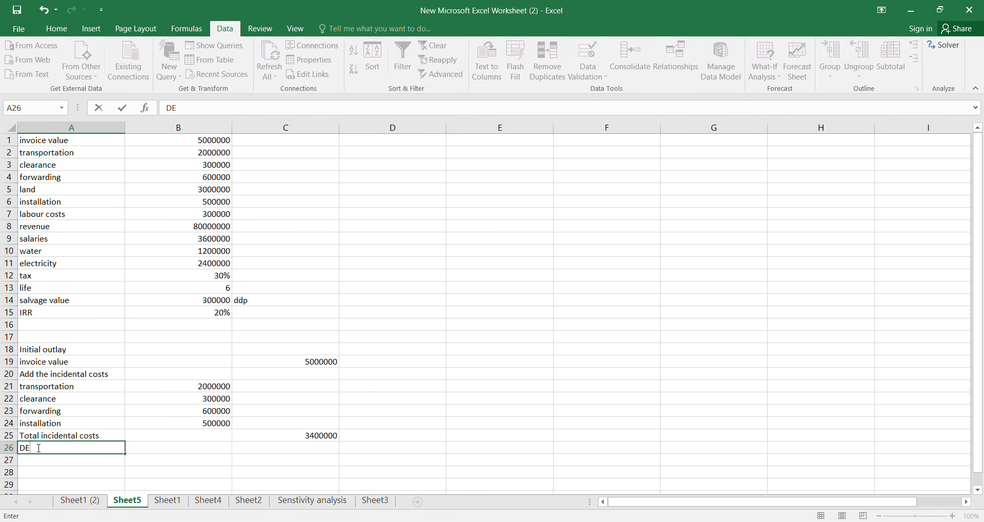
key(BackSpace)
text(epreciable value)
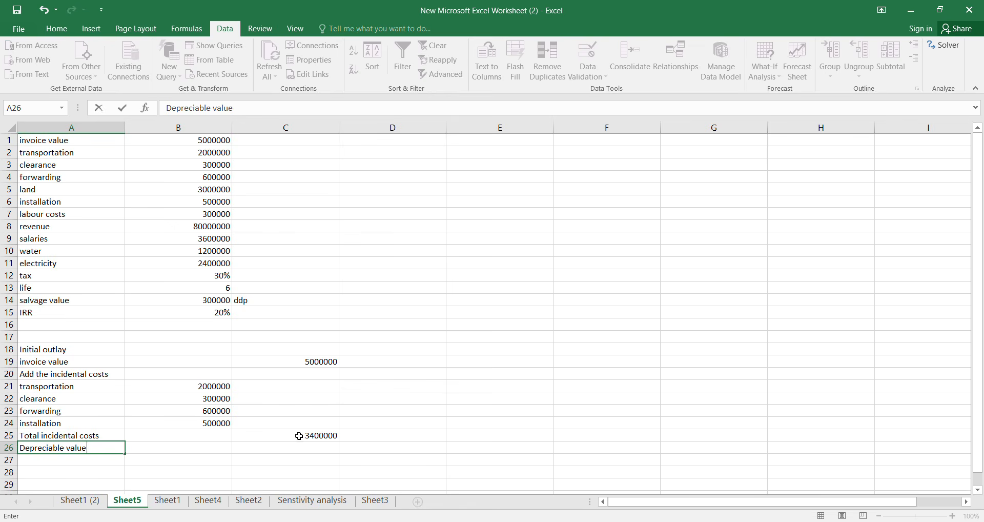
- Calculate the depreciable value in cell C26 with the formula =sum(C19,C25)
click(283, 448)
text(=sum()
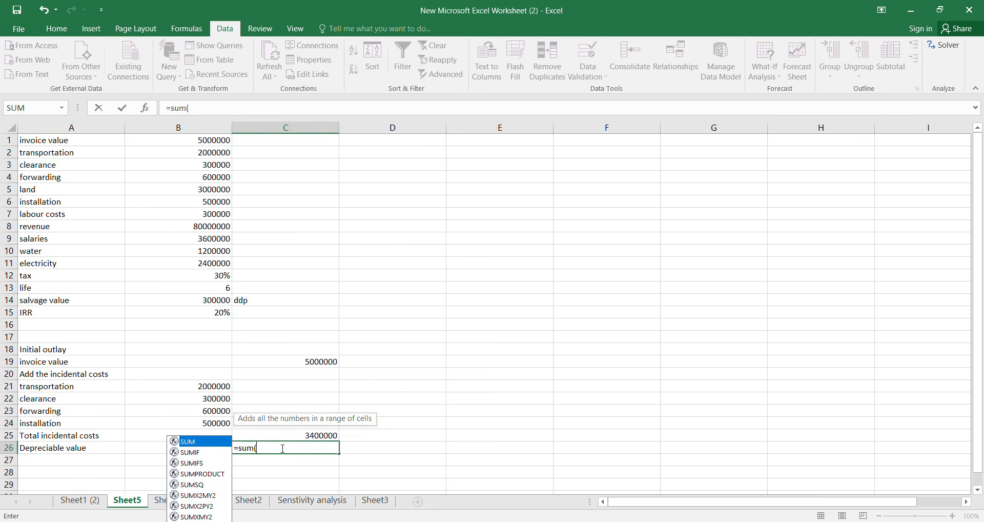
click(292, 363)
text(,)
click(305, 434)
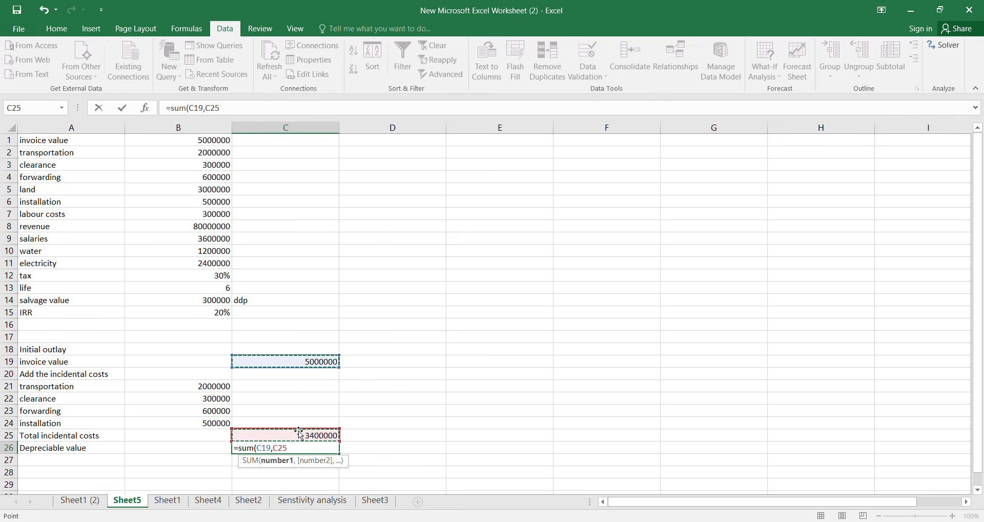
text())
key(Return)
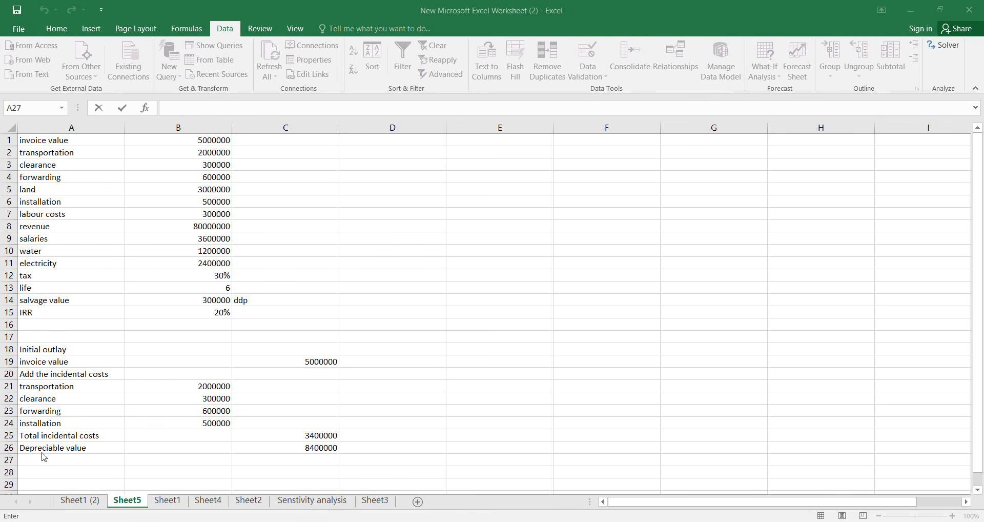
- Make the "Add the incidental costs" heading in cell A20 bold
click(62, 457)
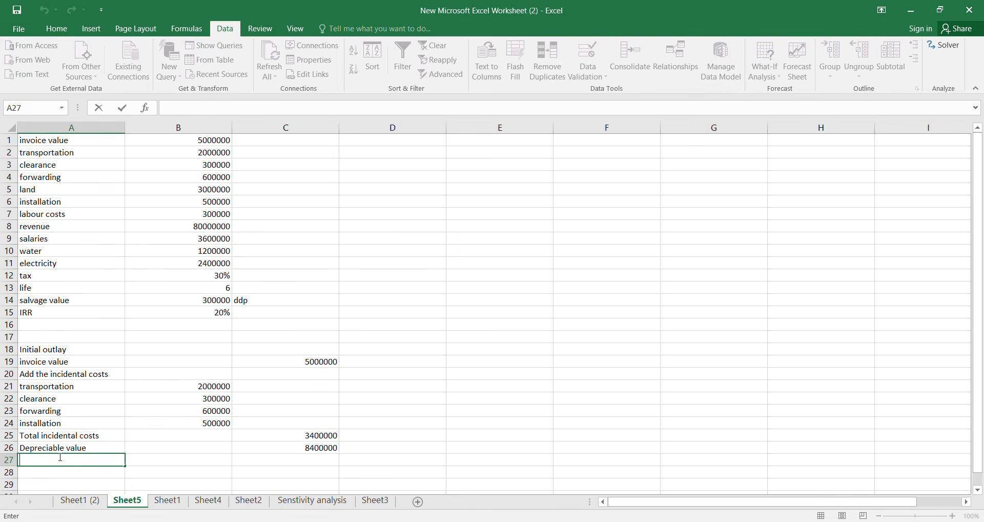
click(57, 377)
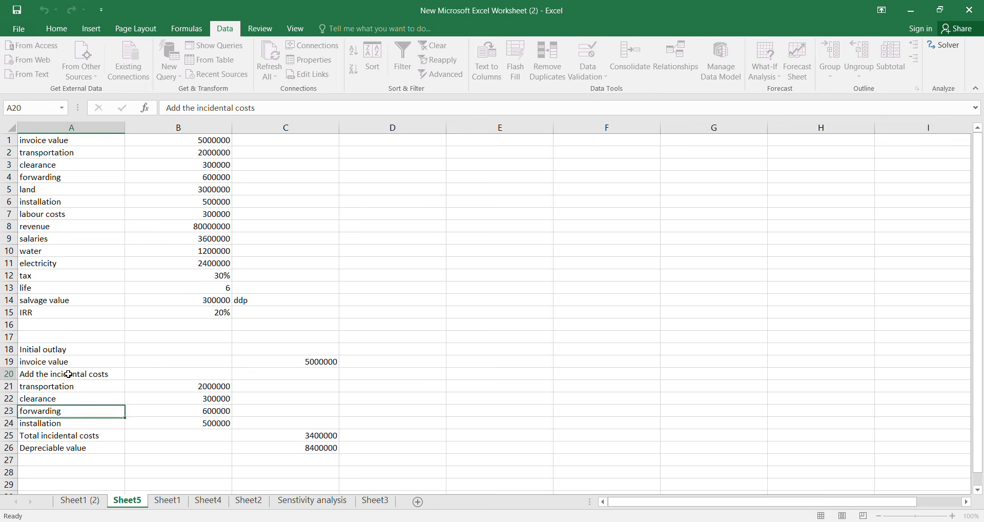
key(ctrl+b)
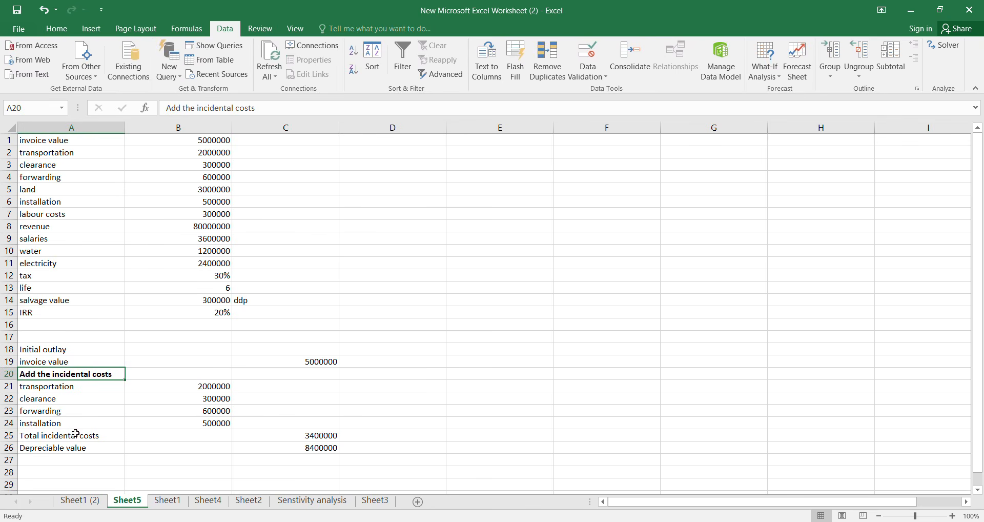
- Check the project inputs and enter the label "less incetives" in cell A27 below the depreciable value
click(56, 456)
scroll(222, 412, down, 2)
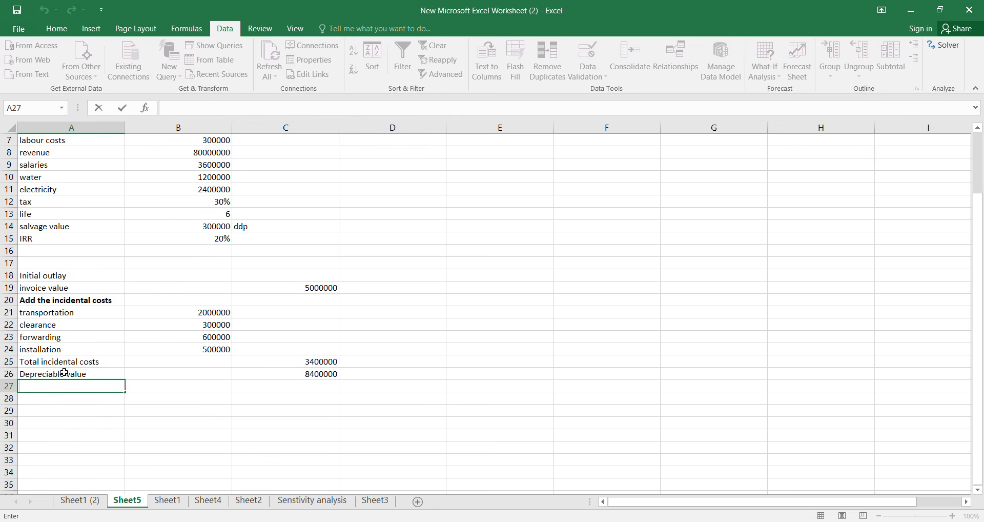
scroll(63, 372, up, 2)
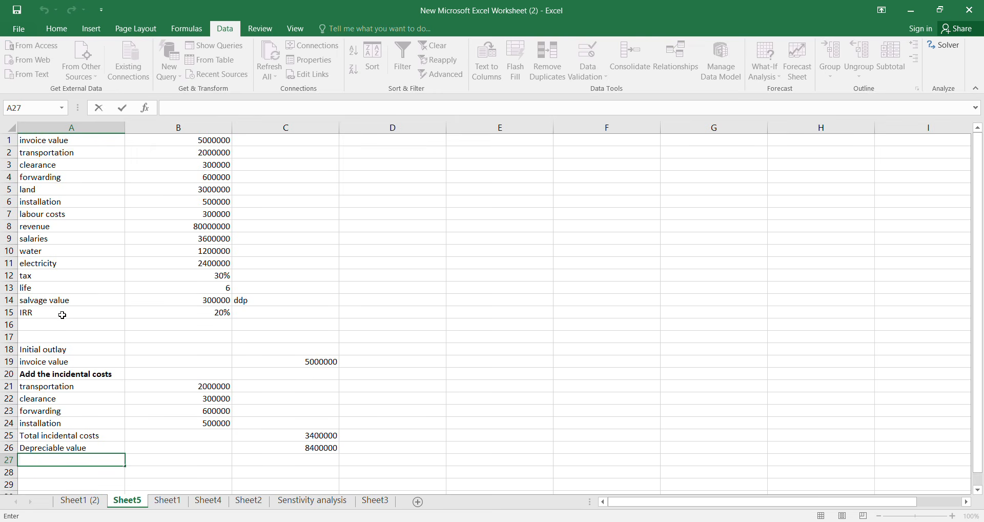
click(215, 215)
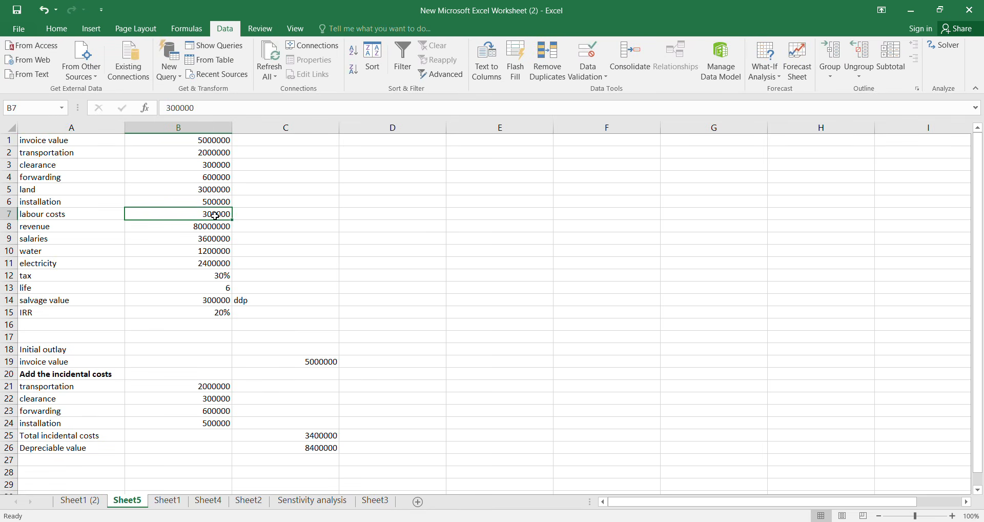
scroll(215, 216, down, 5)
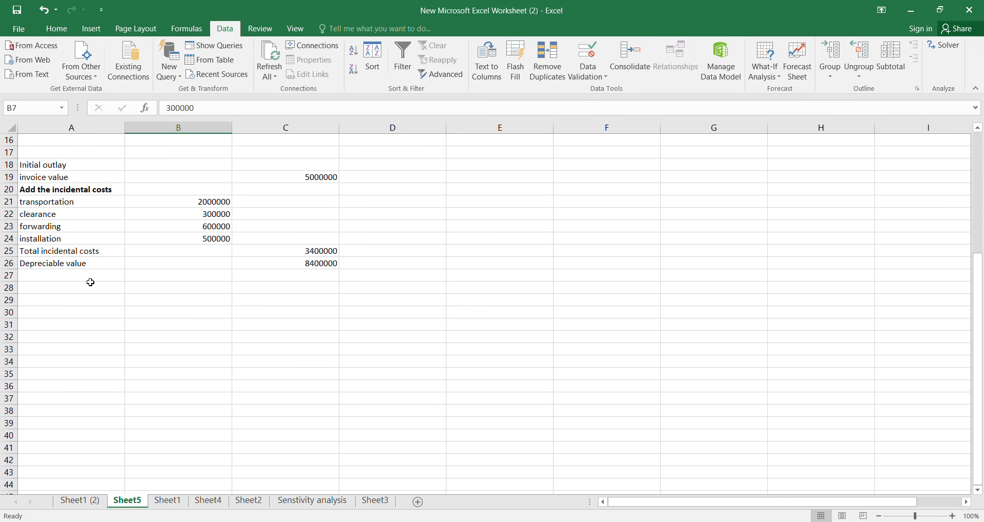
scroll(81, 285, up, 2)
scroll(81, 286, down, 1)
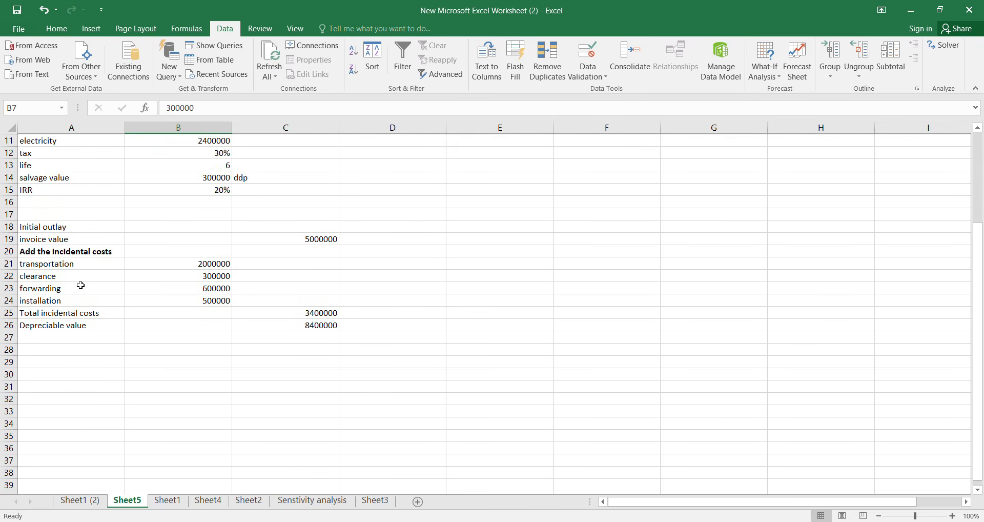
click(33, 314)
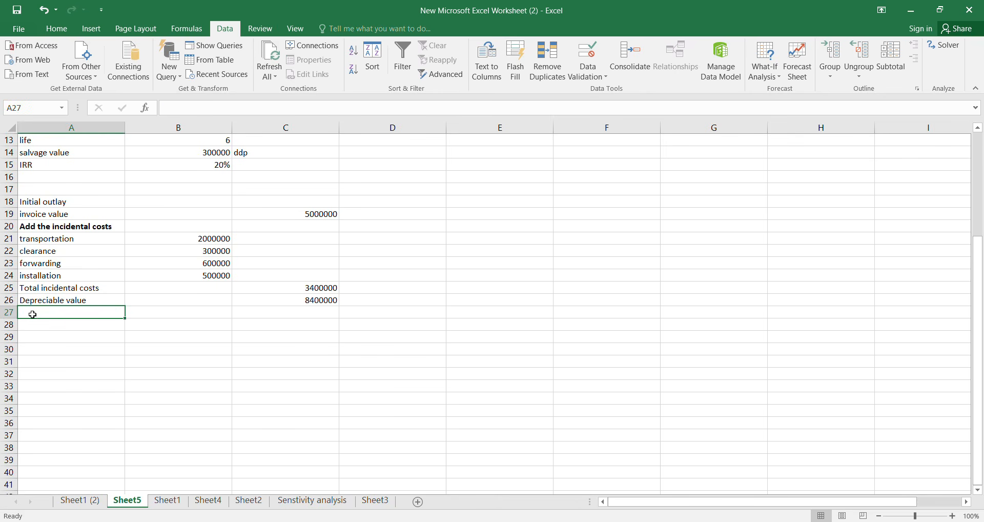
double_click(34, 314)
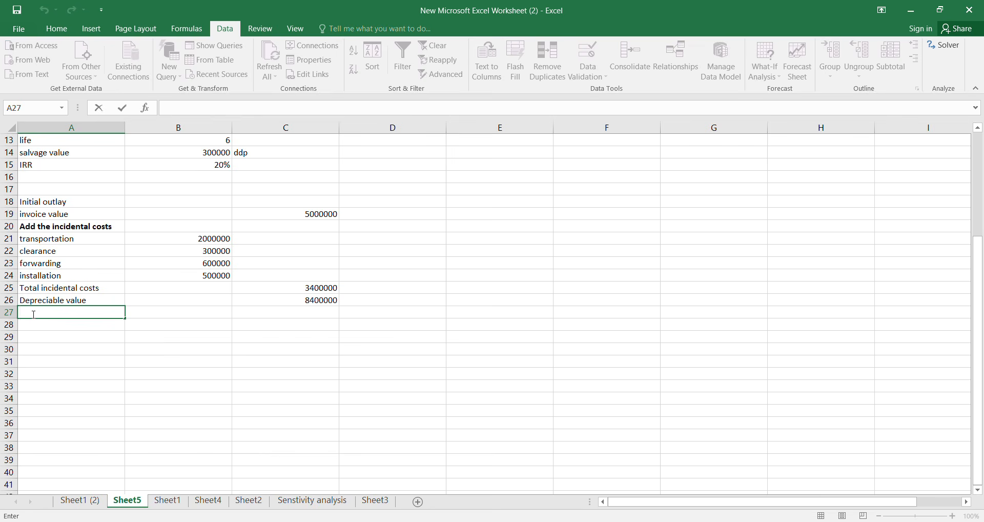
text(L)
text(le)
text(ss ince)
text(tives)
click(46, 324)
- Make the "less incetives" heading in cell A27 bold
click(60, 304)
click(77, 314)
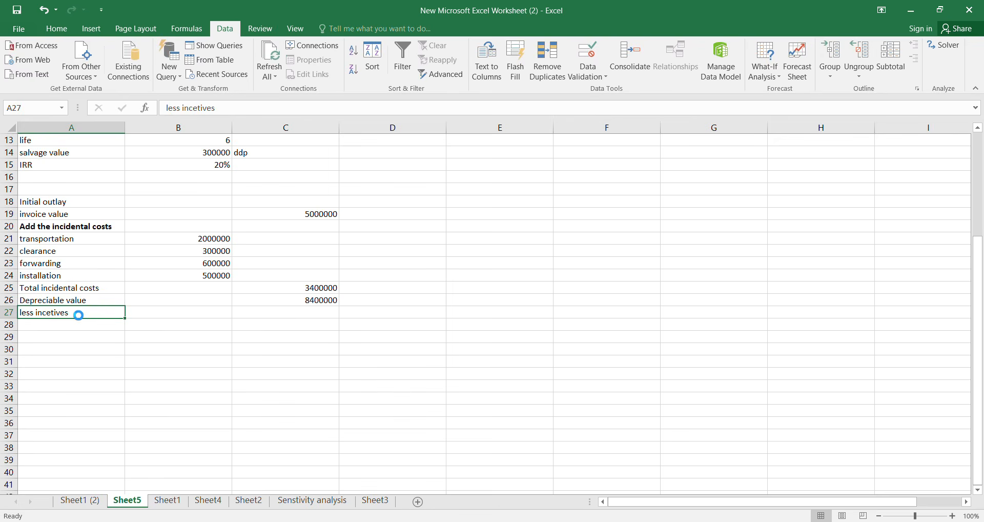
key(ctrl+b)
key(Return)
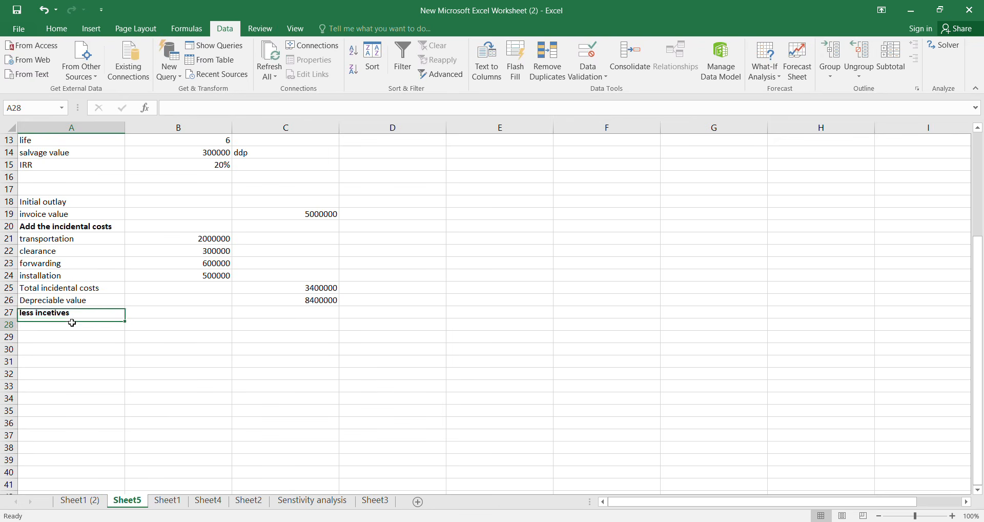
- Link cell A28, under the "less incetives" heading, to the land label in cell A5
text(=)
key(Up)
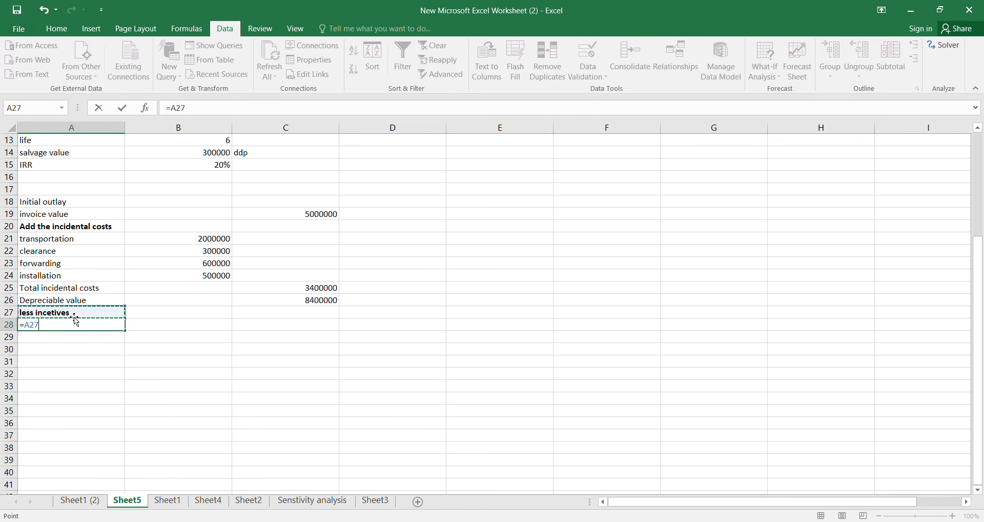
key(Up)
key(Up)
key(Up)
key(Up)
key(Up)
key(Up)
key(Up)
key(Up)
key(Up)
key(Up)
key(Up)
key(Up)
key(Up)
key(Up)
key(Up)
key(Up)
key(Up)
key(Up)
key(Up)
key(Up)
key(Up)
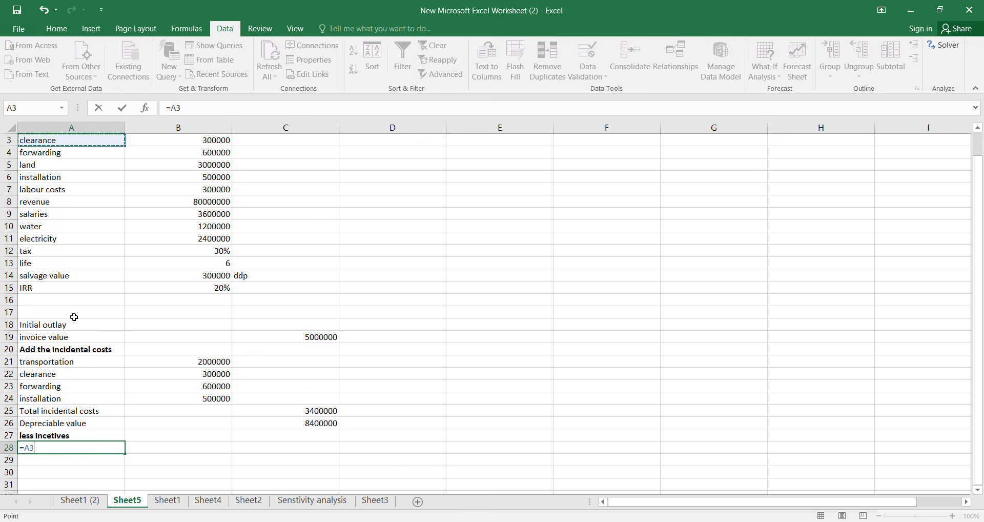
key(Down)
key(Down)
key(Return)
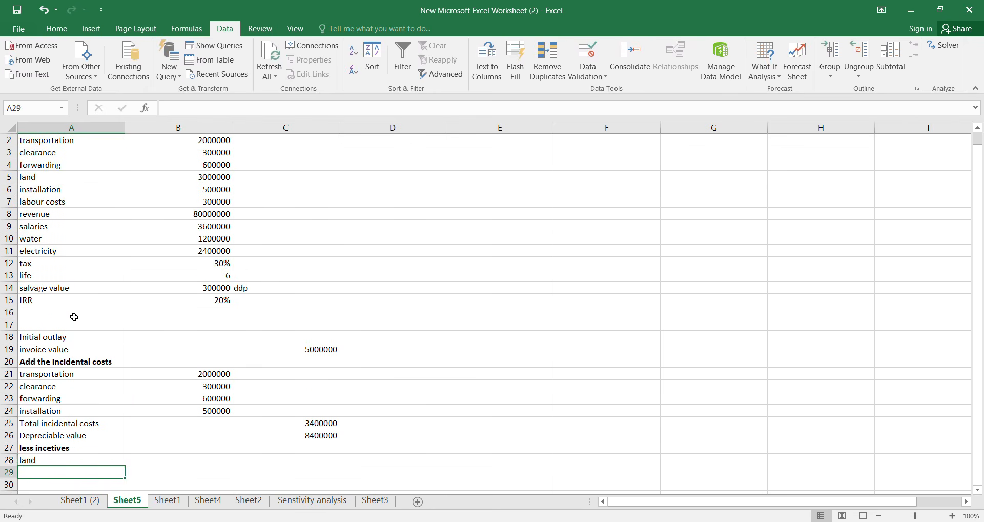
- Link cell B28, beside the land label, to the land amount in cell B5
key(Right)
key(Up)
text(=)
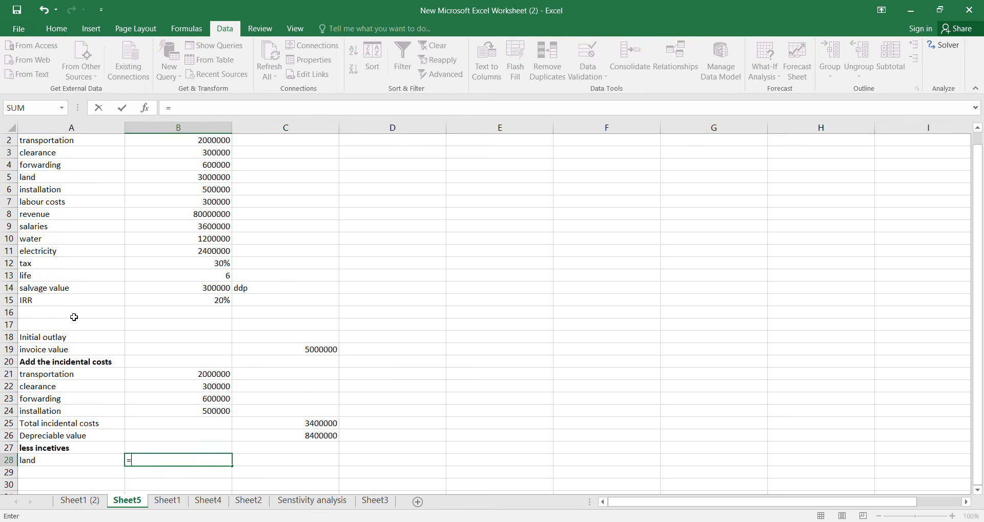
key(Up)
key(Up)
key(Up)
key(Up)
key(Up)
key(Up)
key(Up)
key(Up)
key(Up)
key(Up)
key(Up)
key(Up)
key(Up)
key(Up)
key(Up)
key(Up)
key(Up)
key(Up)
key(Up)
key(Up)
key(Up)
key(Up)
key(Up)
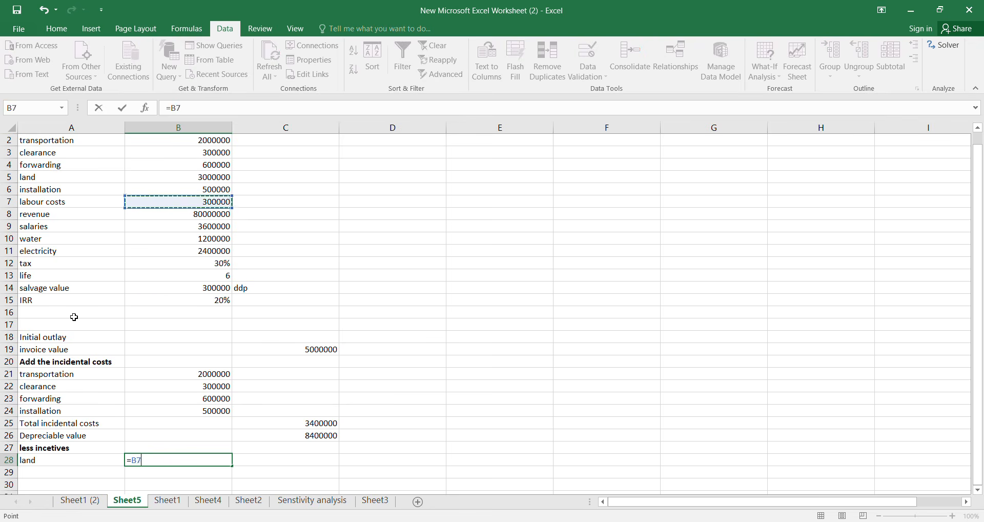
key(Return)
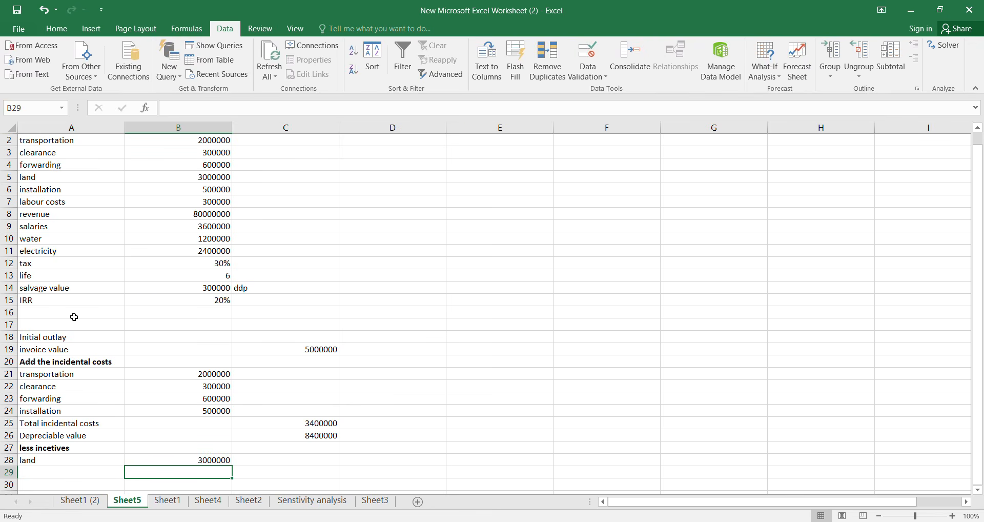
- Change the land amount in cell B28 to a negative by editing its formula to =-B5
key(Left)
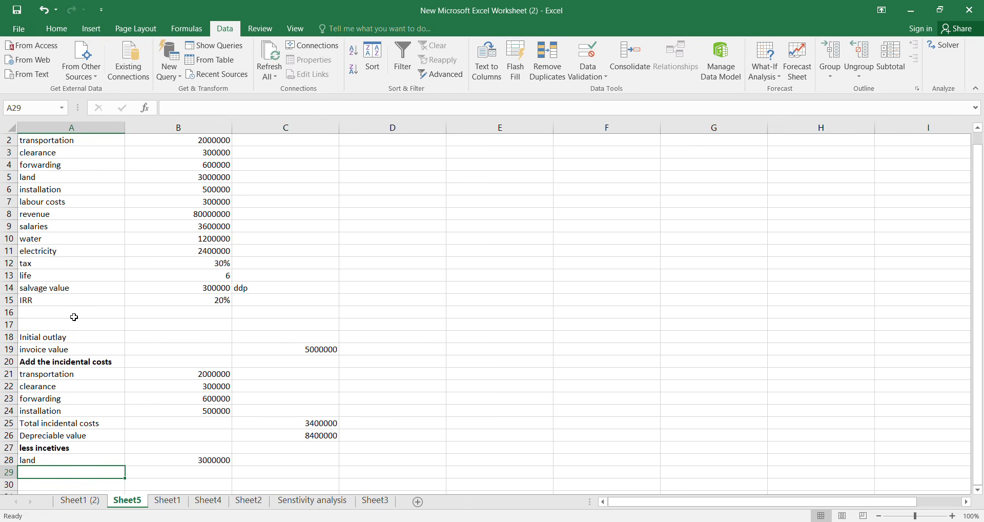
key(Right)
click(182, 458)
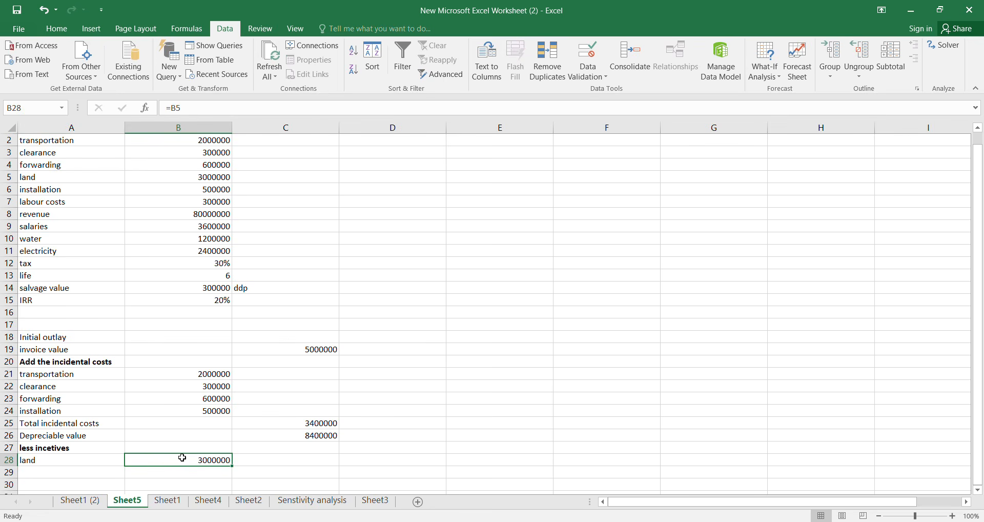
click(174, 109)
text(-)
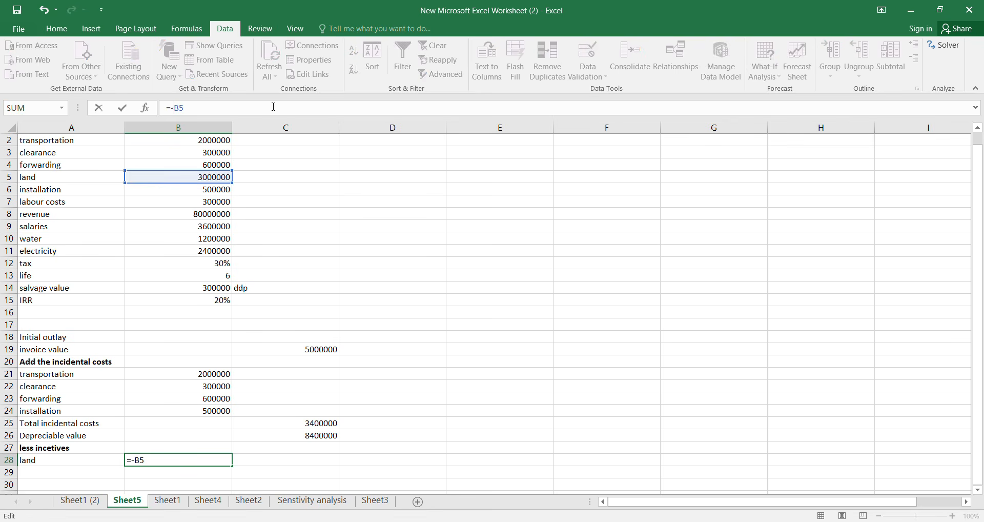
key(Return)
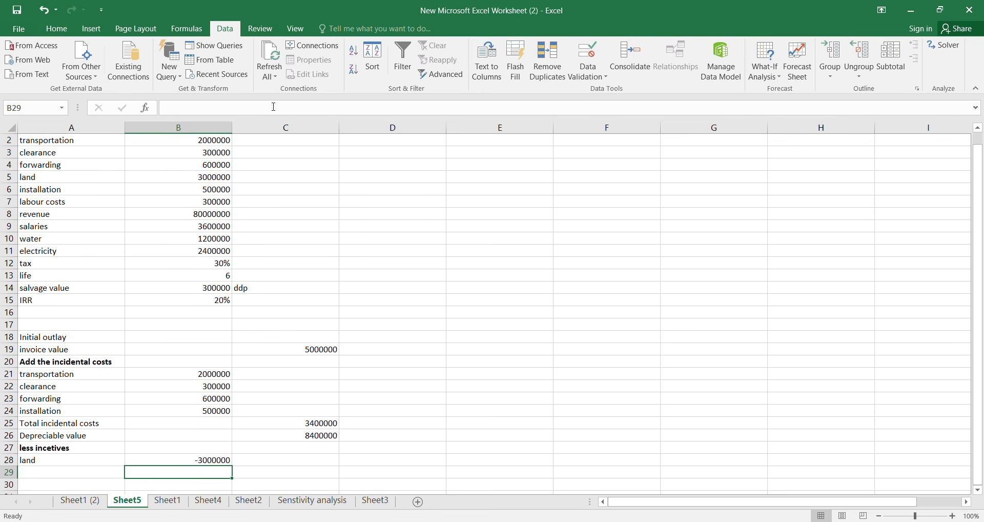
- Enter the label "Add increase in working capital" in cell A29 below the land deduction
click(68, 473)
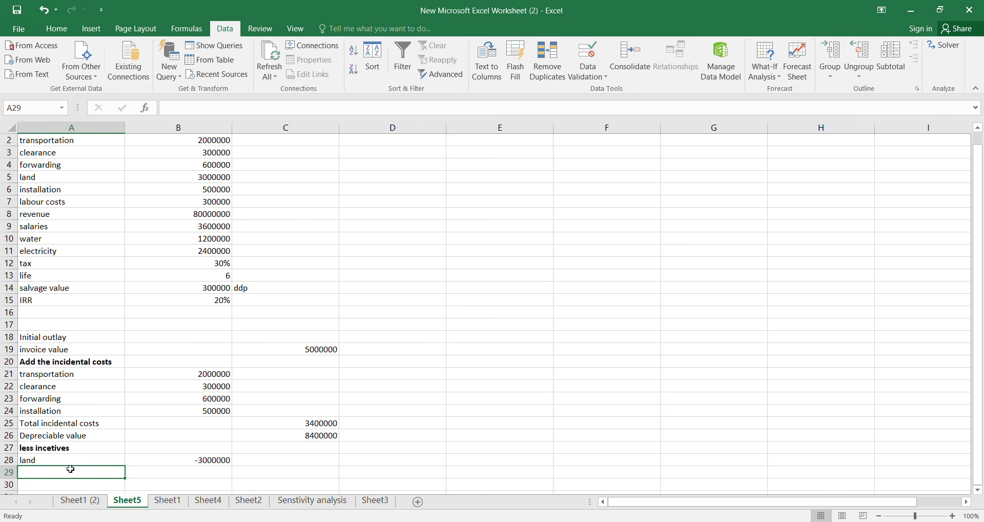
text(Add)
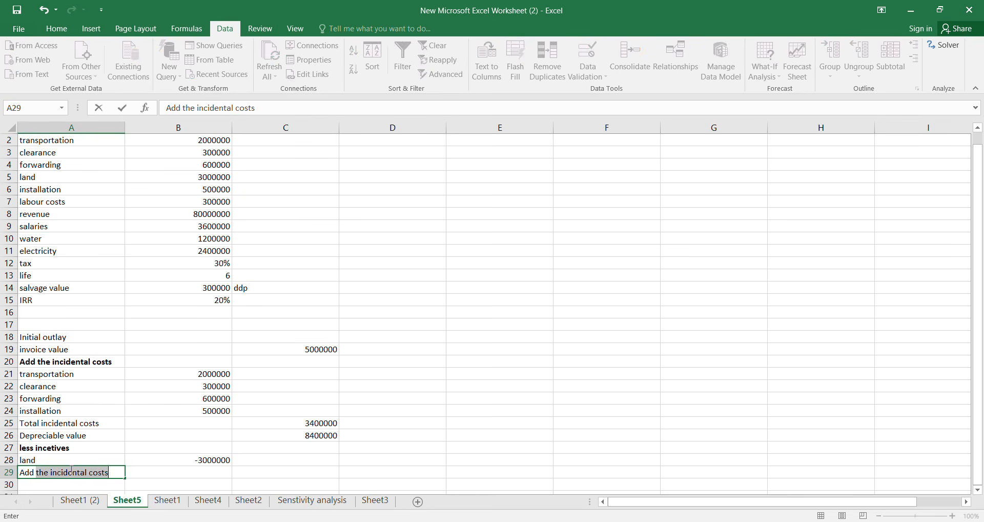
text( incre)
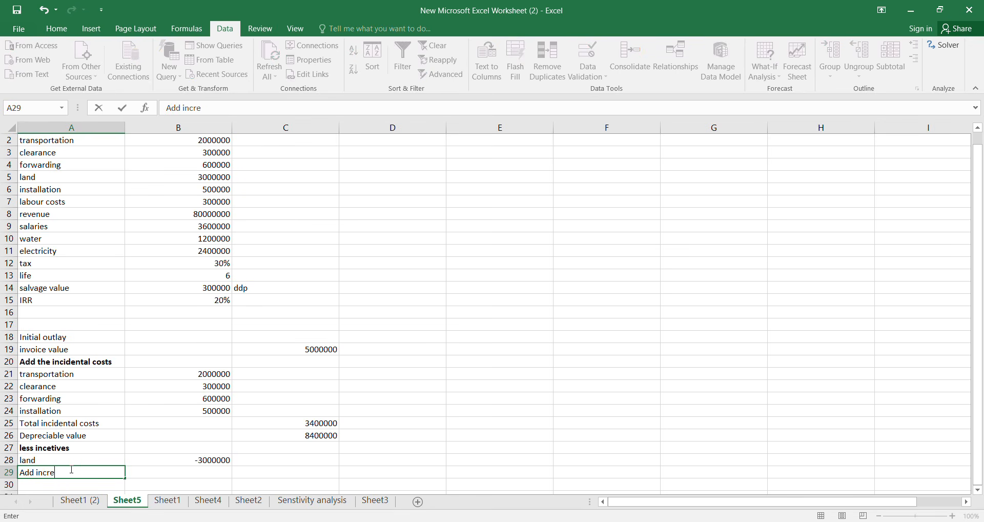
text(ase in working)
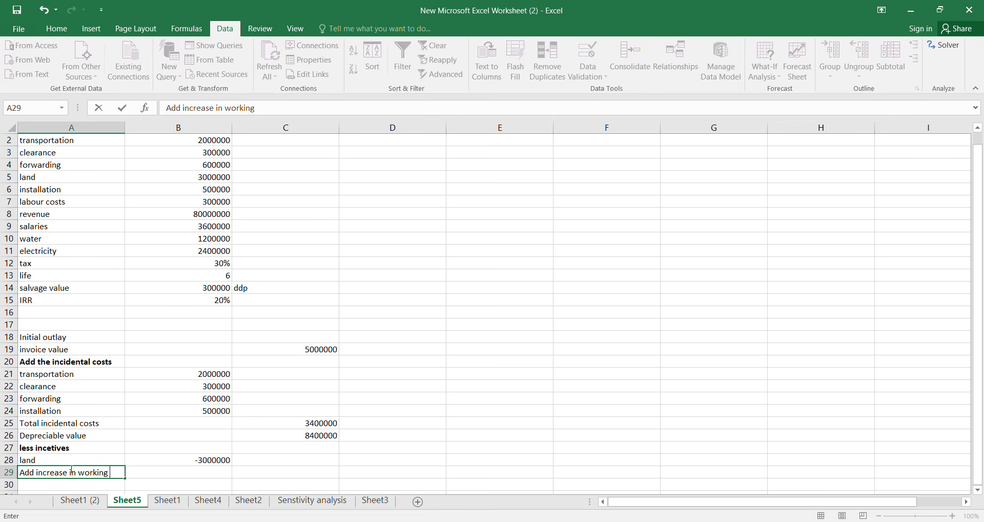
text( capital)
key(Return)
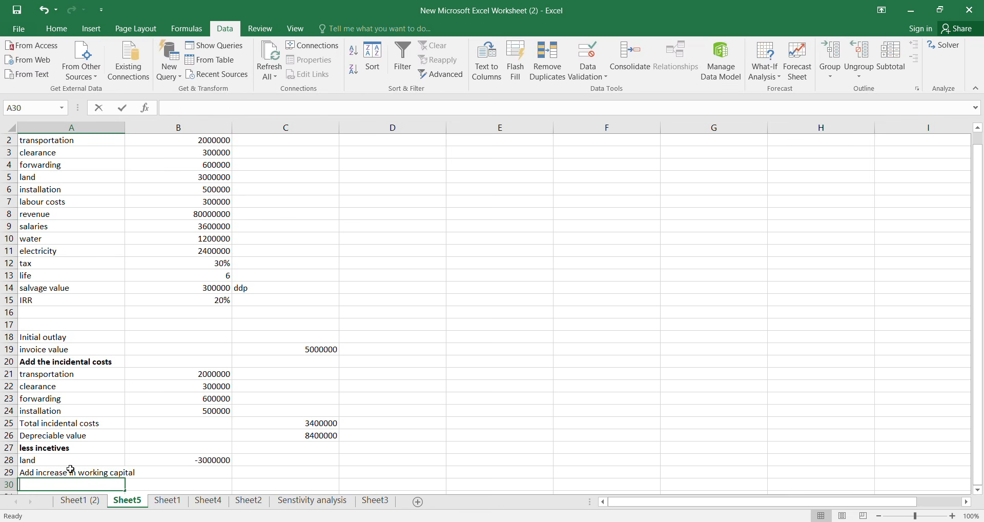
- Link cell A30, under the working capital label, to the land label in cell A5
text(=)
key(Up)
key(Up)
key(Up)
key(Up)
key(Up)
key(Up)
key(Up)
key(Up)
key(Up)
key(Up)
key(Up)
key(Up)
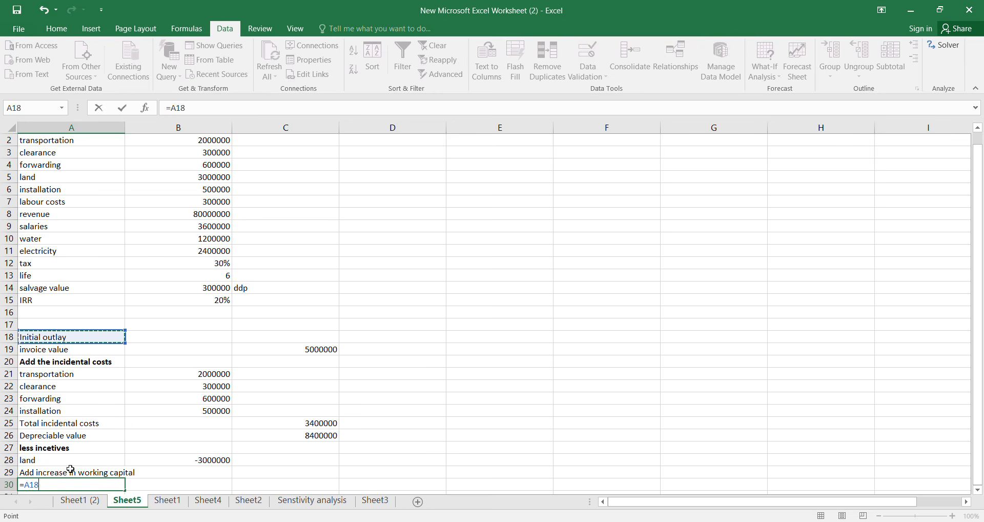
key(Up)
key(Up)
key(Up)
key(Up)
key(Up)
key(Up)
key(Up)
key(Up)
key(Up)
key(Up)
key(Up)
key(Up)
key(Up)
key(Up)
key(Down)
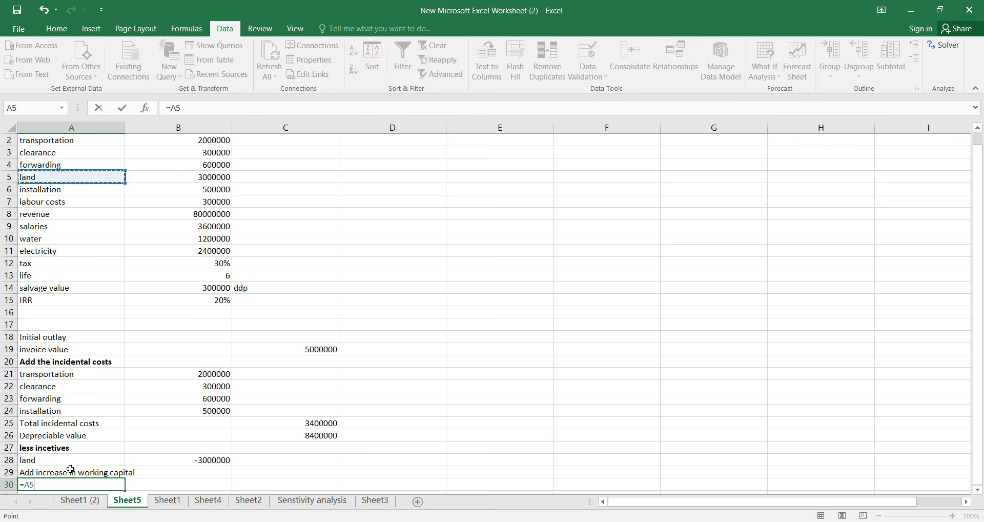
key(Return)
- Link cell B30, in the working capital section, to the land amount in cell B5
key(Right)
key(Up)
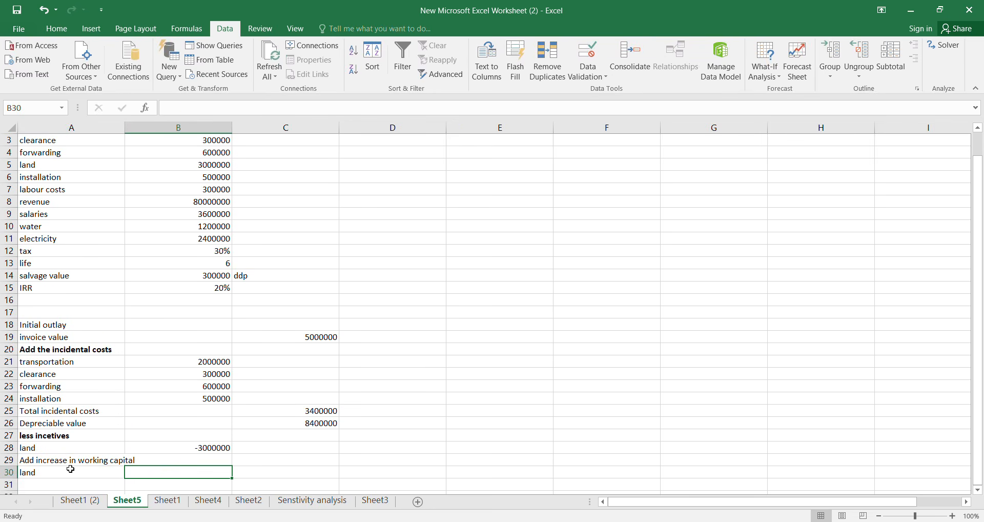
text(=)
key(Up)
key(Up)
key(Up)
key(Up)
key(Up)
key(Up)
key(Up)
key(Up)
key(Up)
key(Up)
key(Up)
key(Up)
key(Up)
key(Up)
key(Up)
key(Up)
key(Up)
key(Up)
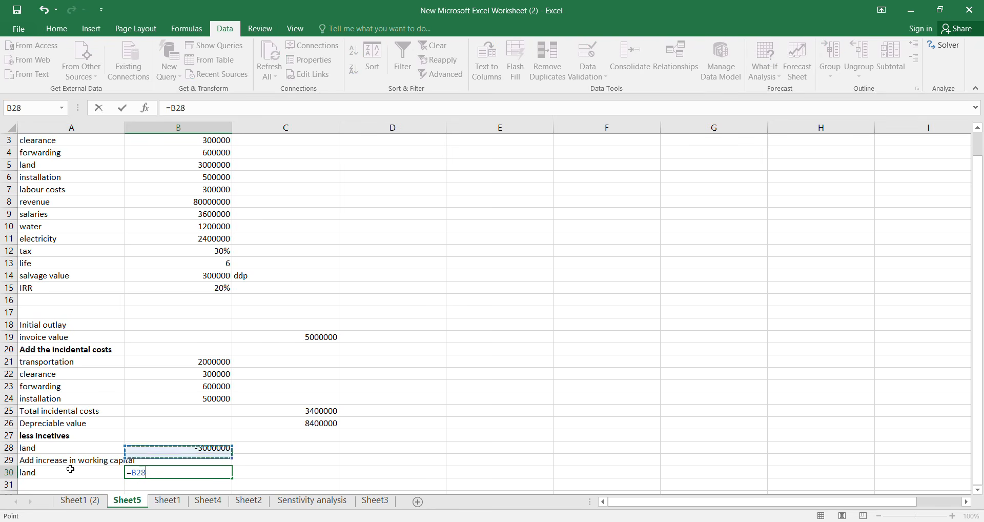
key(Up)
key(Up)
key(Up)
key(Up)
key(Up)
key(Up)
key(Up)
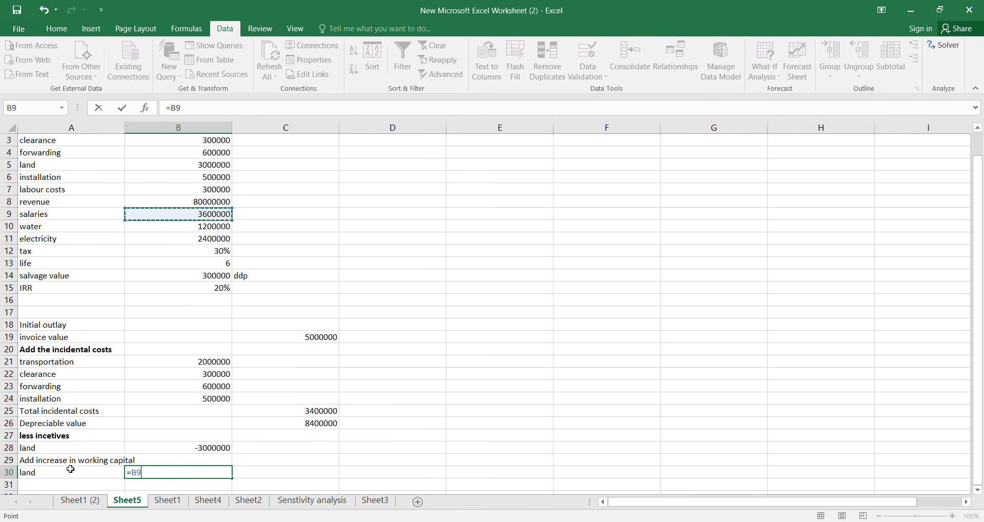
key(Return)
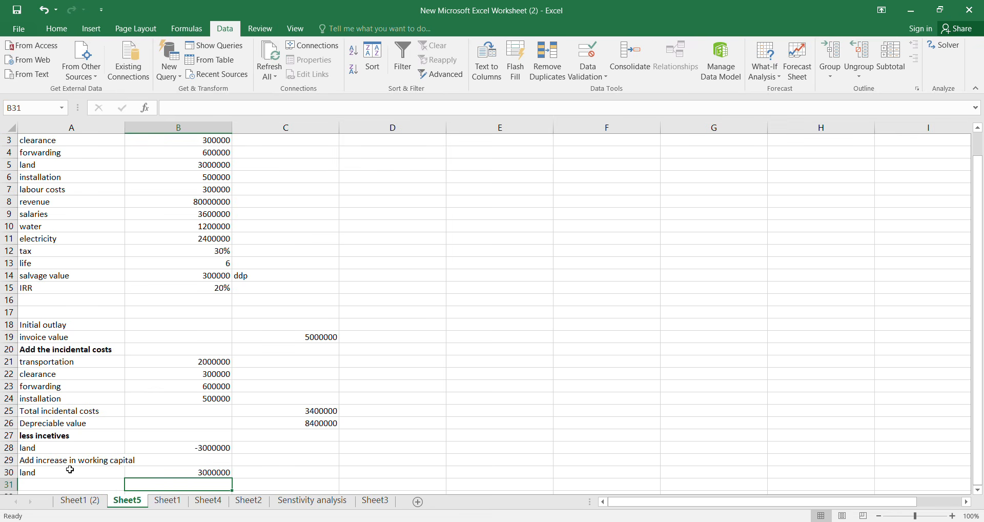
- Enter the label "total initial outlay" in cell A31 below the working capital item
scroll(64, 437, down, 2)
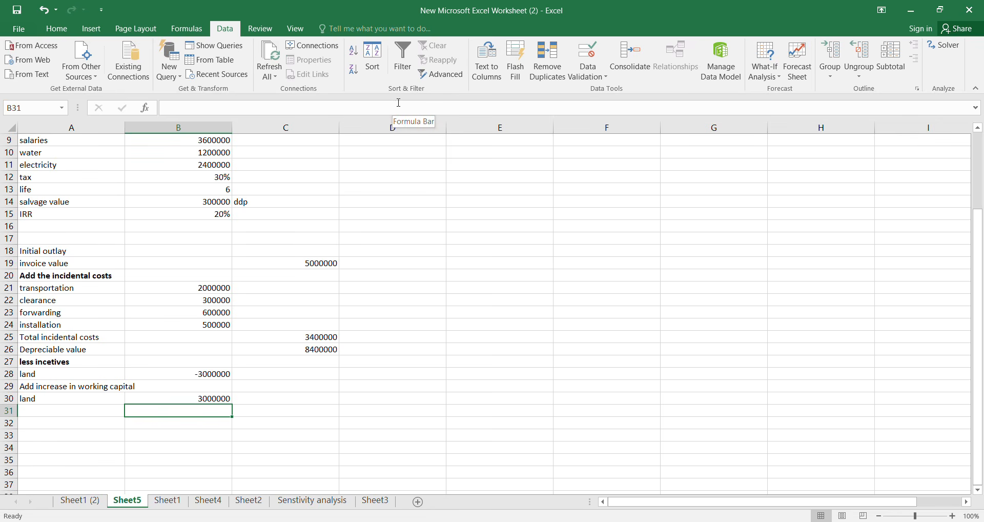
click(420, 27)
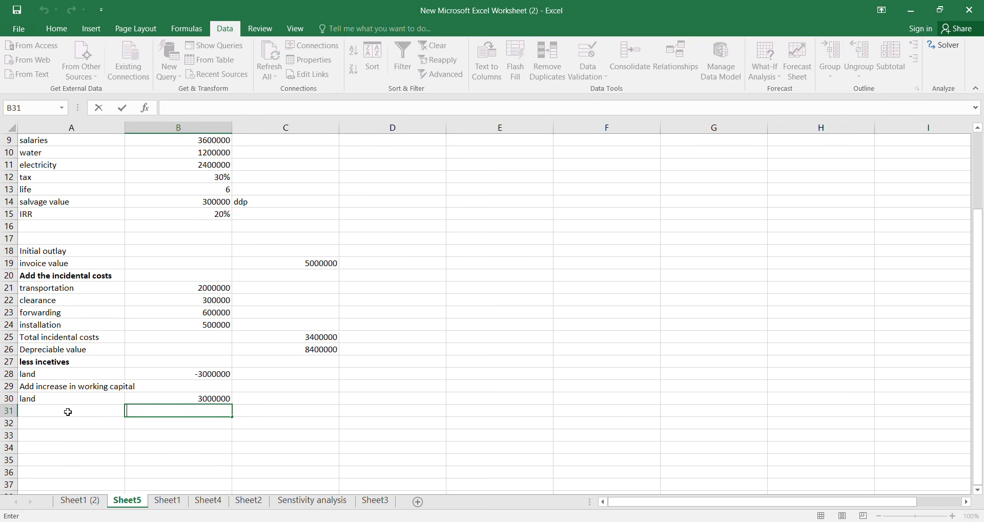
click(97, 410)
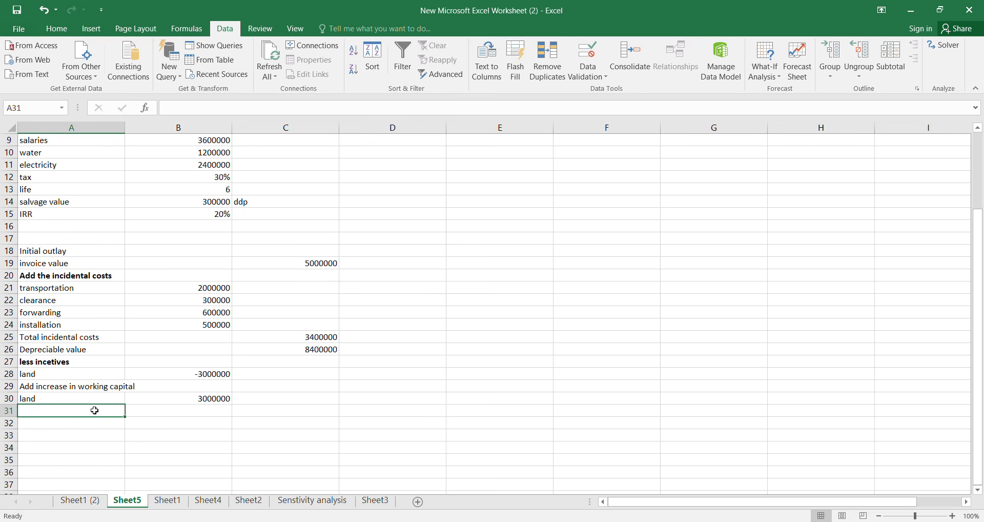
text(tota)
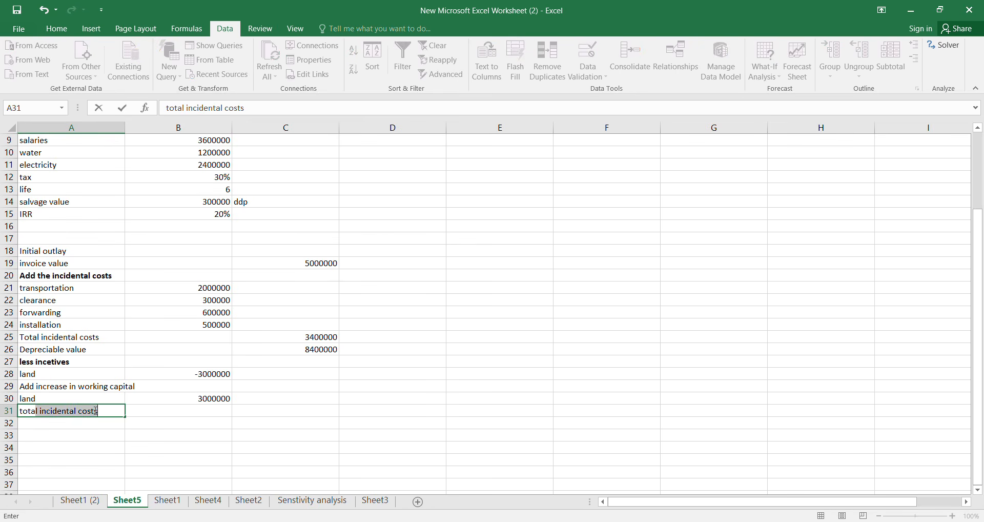
text(l initi)
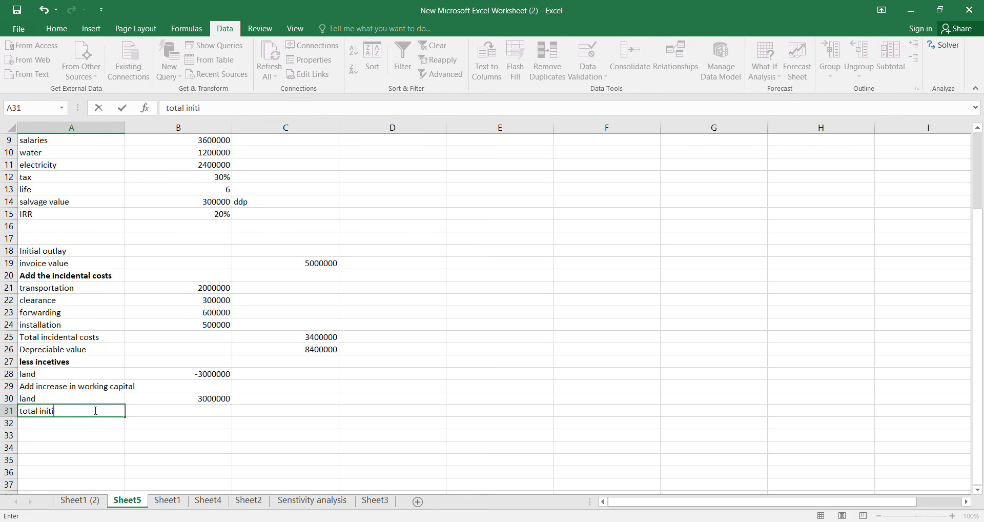
text(al outlay)
- Calculate the total initial outlay in cell C31 with the formula =sum(C26,B28,B30) and check the land deduction it uses
click(239, 408)
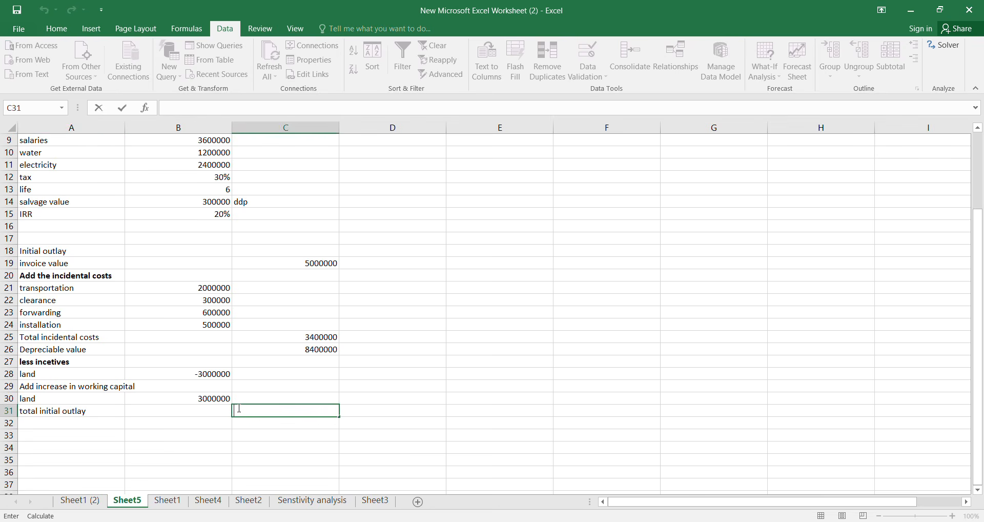
text(=sum)
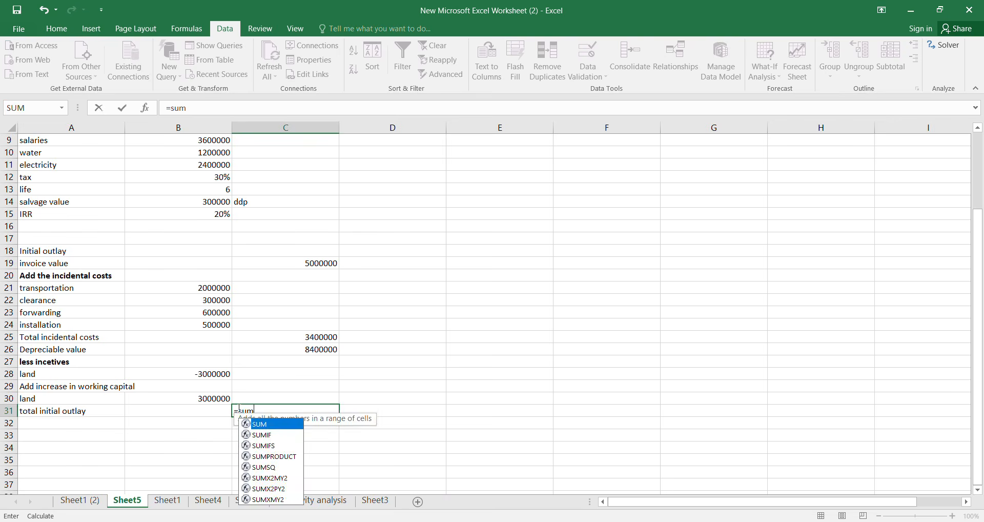
text(()
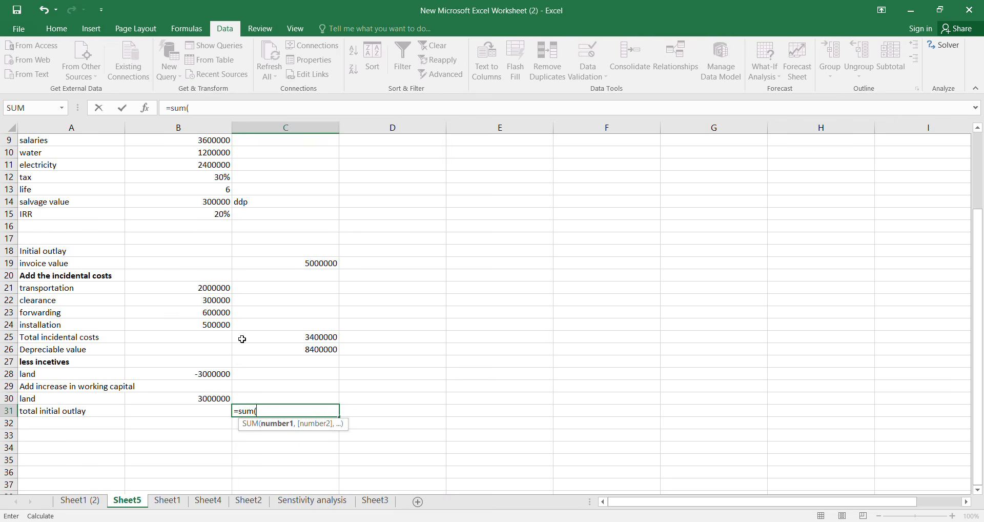
click(304, 351)
text(,)
click(228, 377)
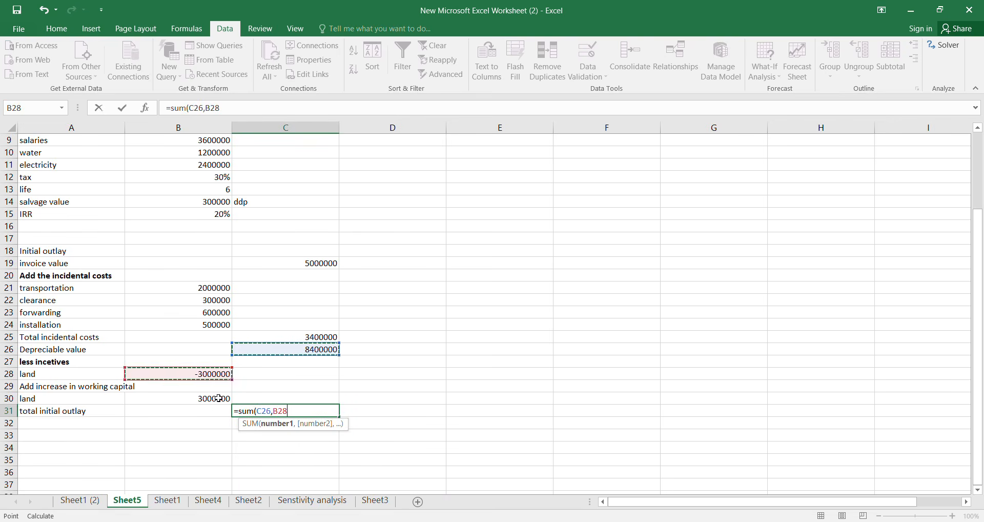
text(,)
click(215, 398)
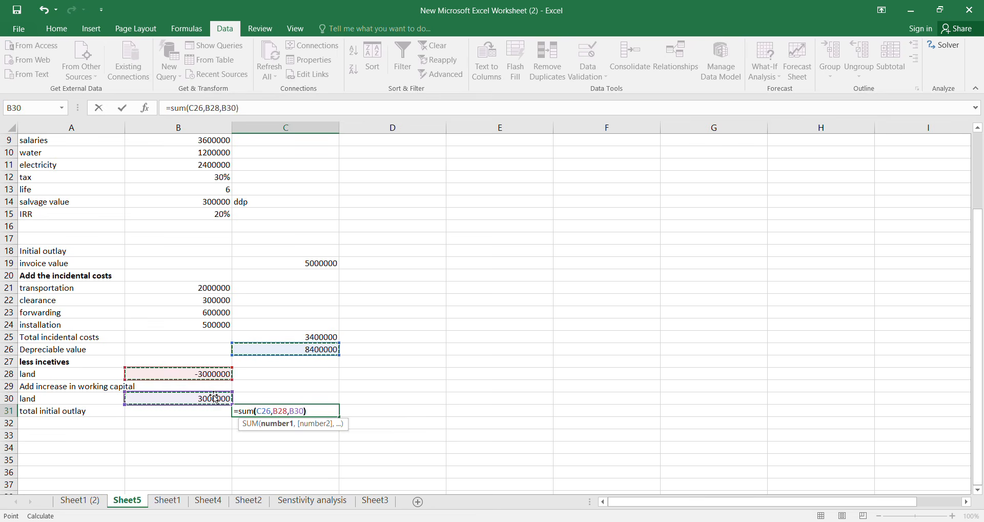
key(Return)
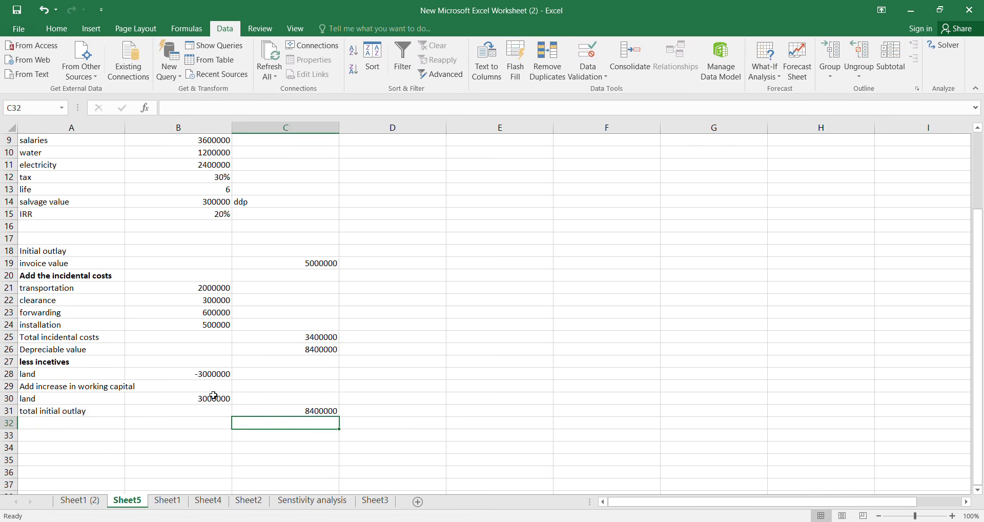
click(214, 375)
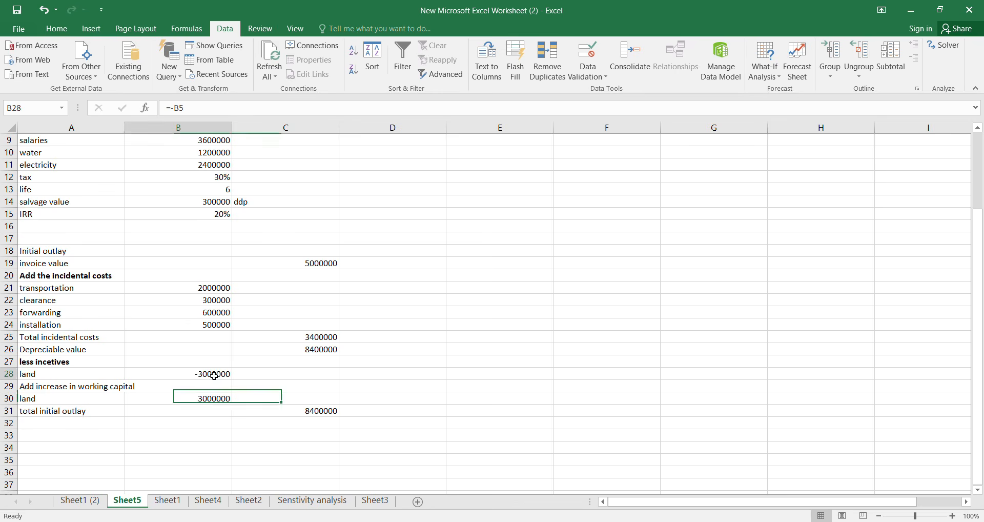
click(297, 413)
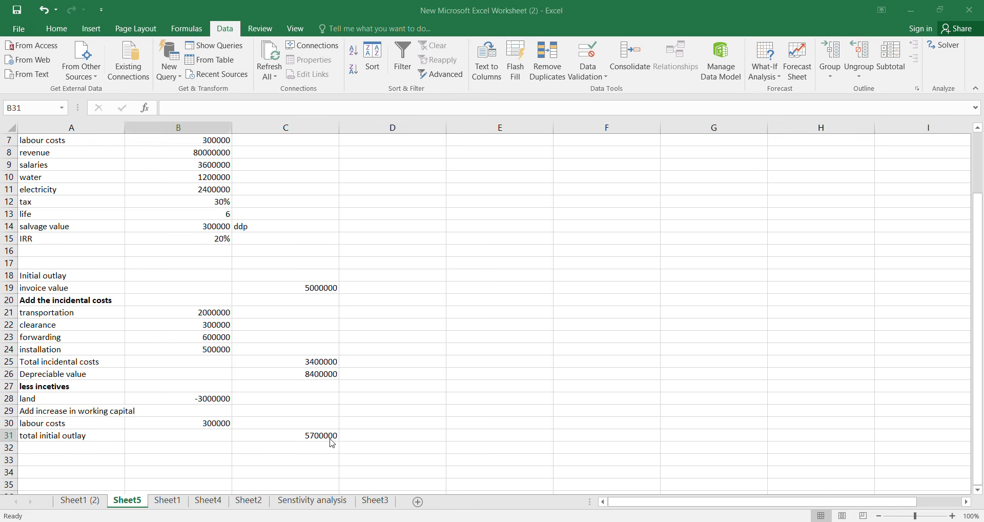
- Review the input data and the initial outlay section down to the total initial outlay row
click(51, 458)
click(37, 448)
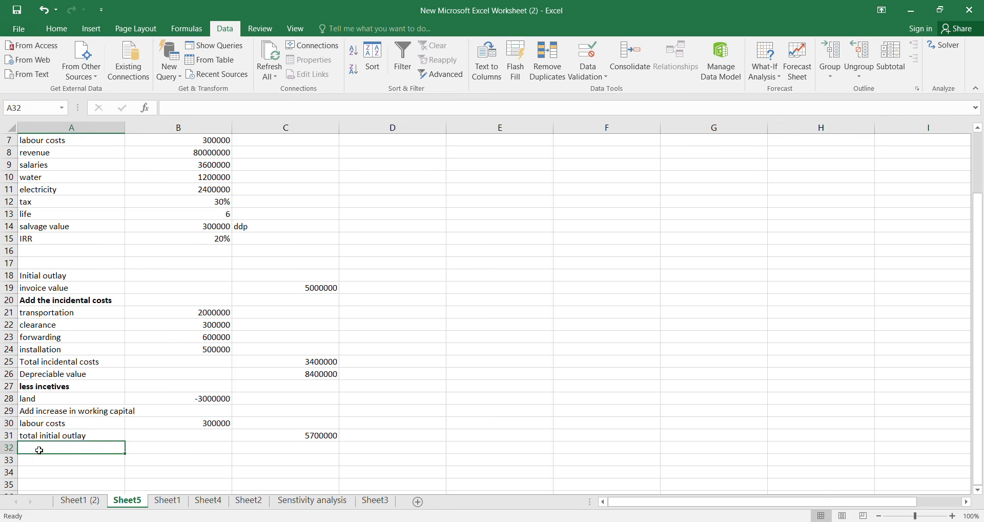
scroll(103, 445, down, 1)
click(97, 398)
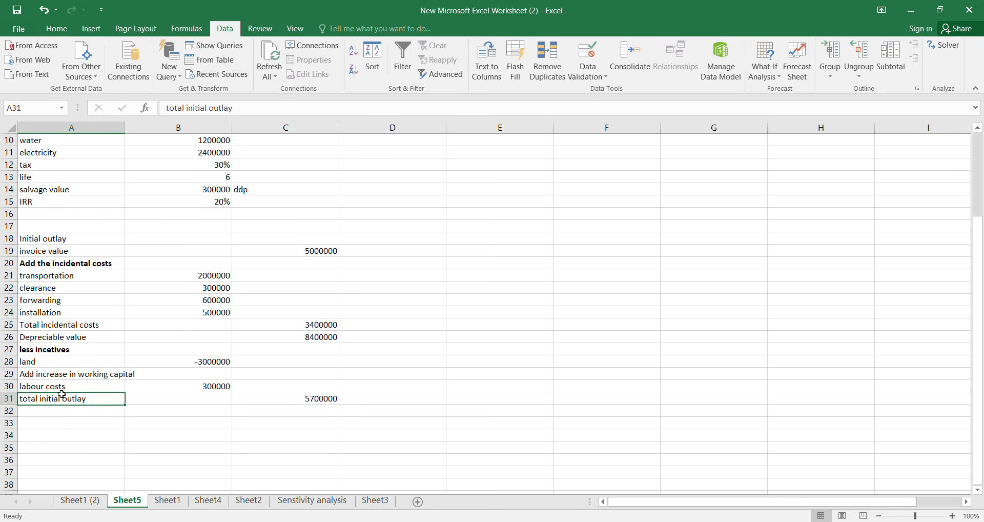
scroll(407, 326, up, 2)
scroll(408, 326, up, 3)
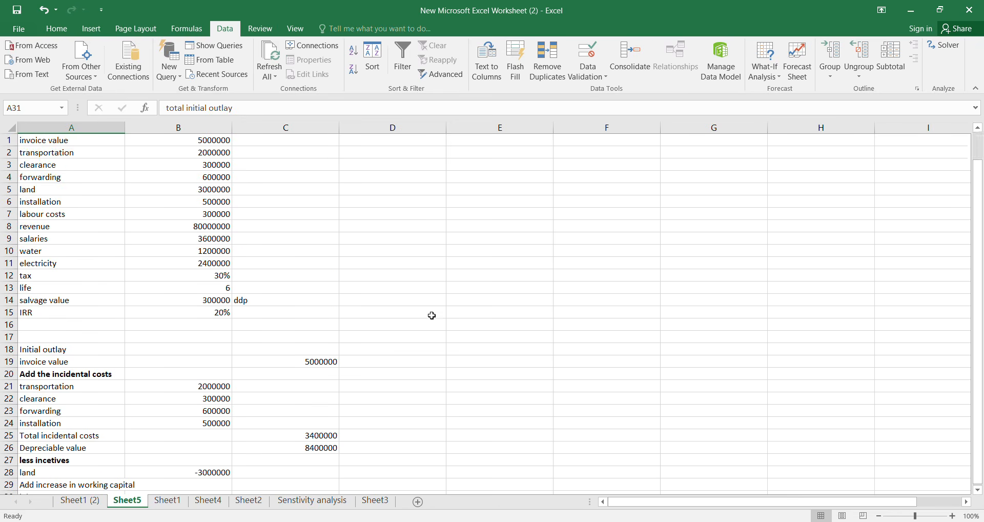
scroll(461, 295, down, 1)
scroll(480, 280, down, 9)
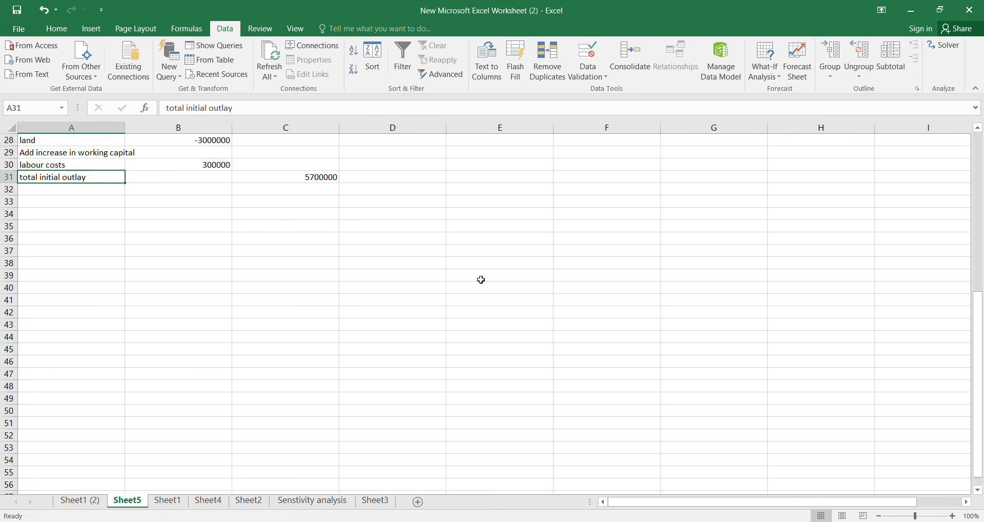
scroll(480, 279, up, 7)
scroll(481, 279, up, 5)
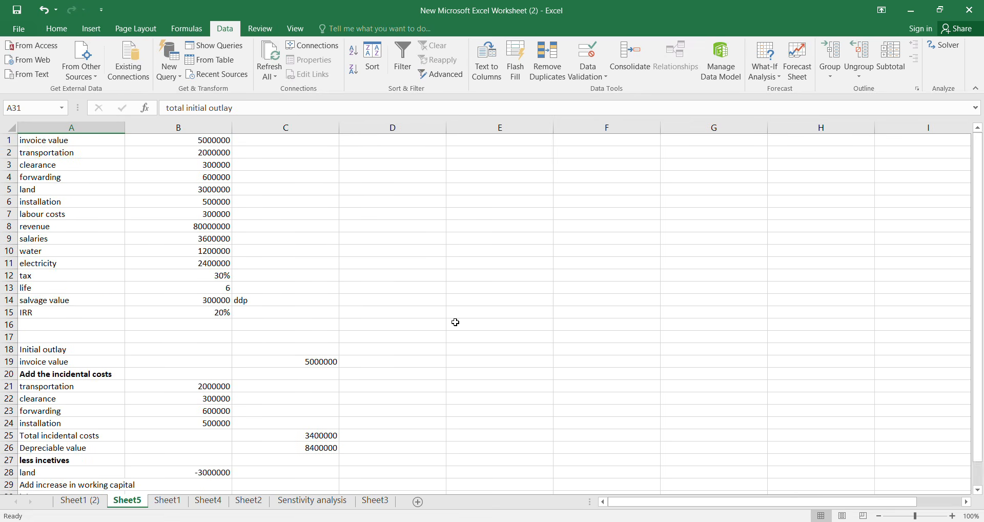
key(Right)
scroll(523, 222, up, 1)
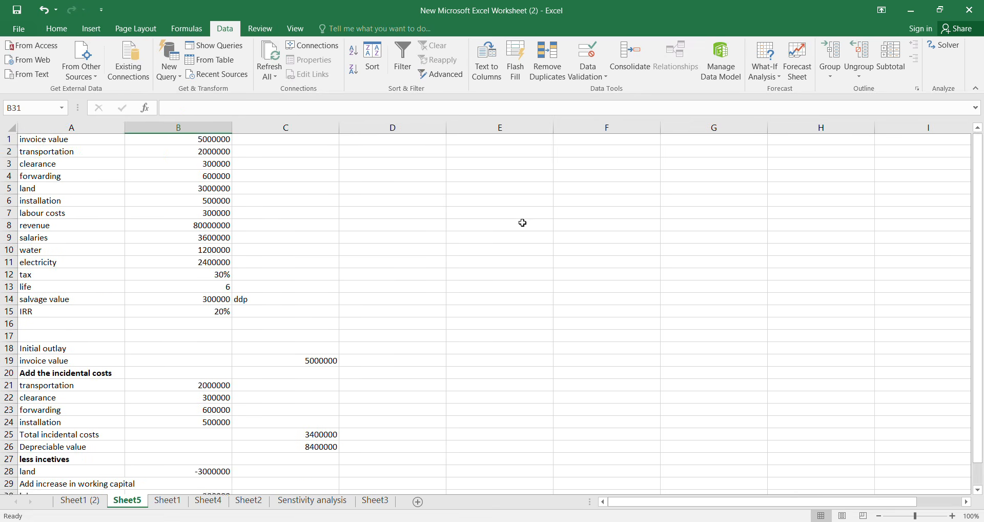
- Start a title in cell E2 beside the input data with the text "Depreciation schedule for"
click(516, 155)
double_click(516, 155)
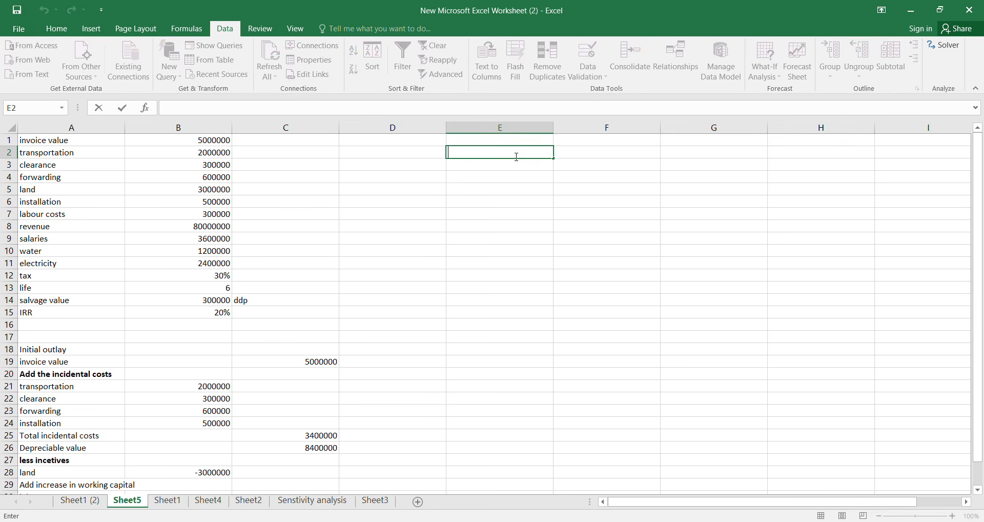
text(PER)
key(BackSpace)
key(BackSpace)
key(BackSpace)
text(DEpreciation scedul)
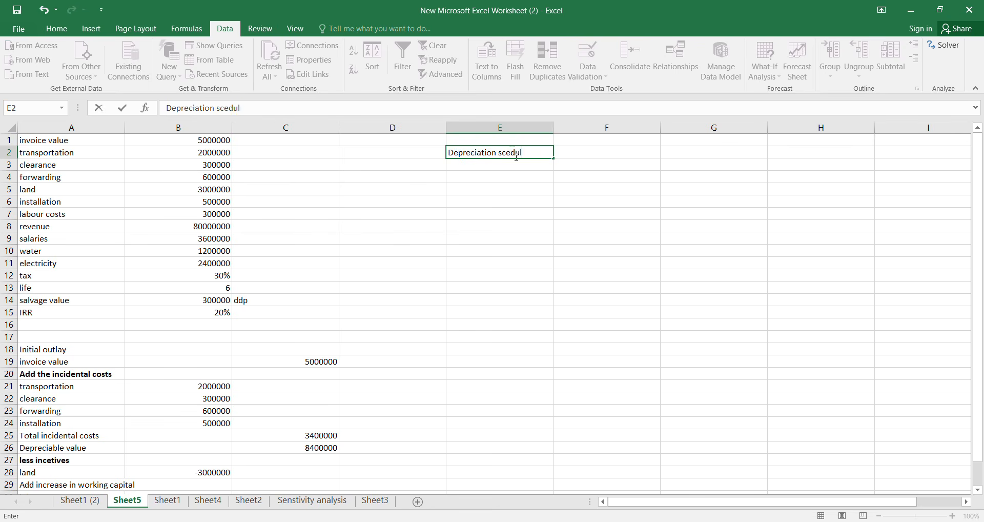
key(BackSpace)
key(BackSpace)
key(BackSpace)
key(BackSpace)
text(hedule for)
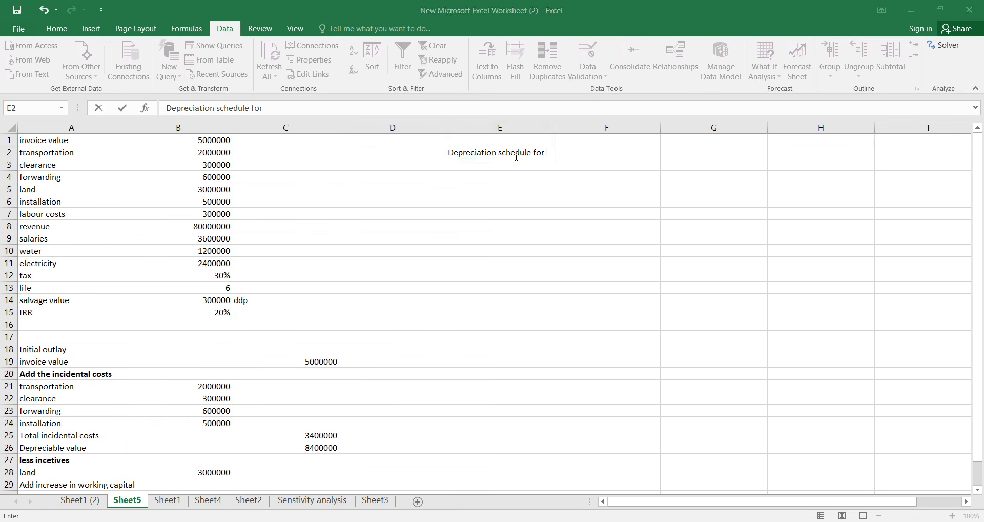
- Check the company name in the photographed exam question and return to the Excel worksheet
key(alt+Tab)
key(alt+Tab)
scroll(504, 175, up, 1)
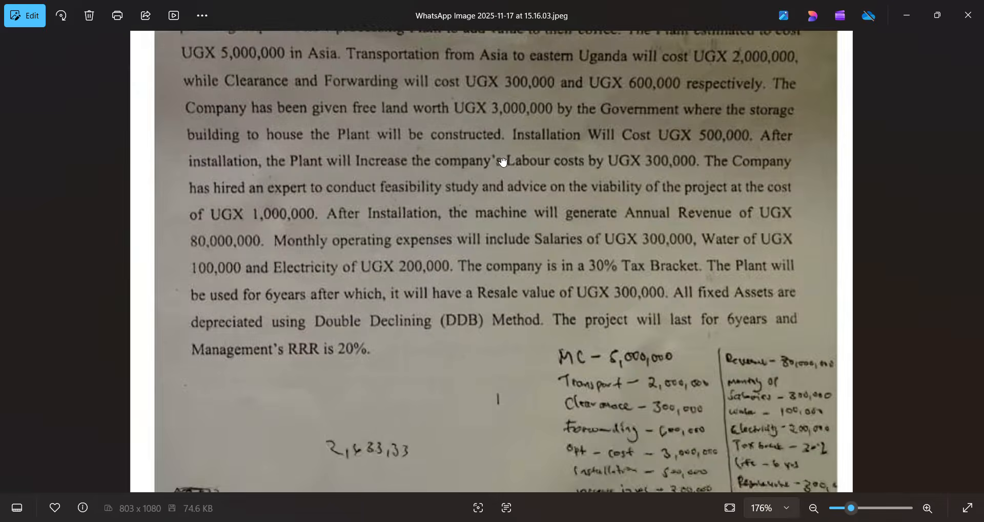
drag(503, 161, 477, 496)
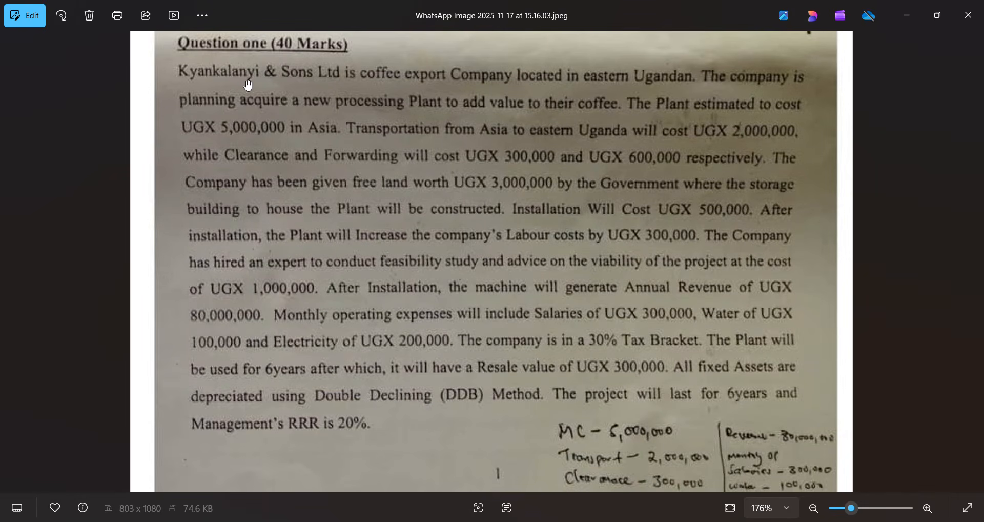
key(alt+Tab)
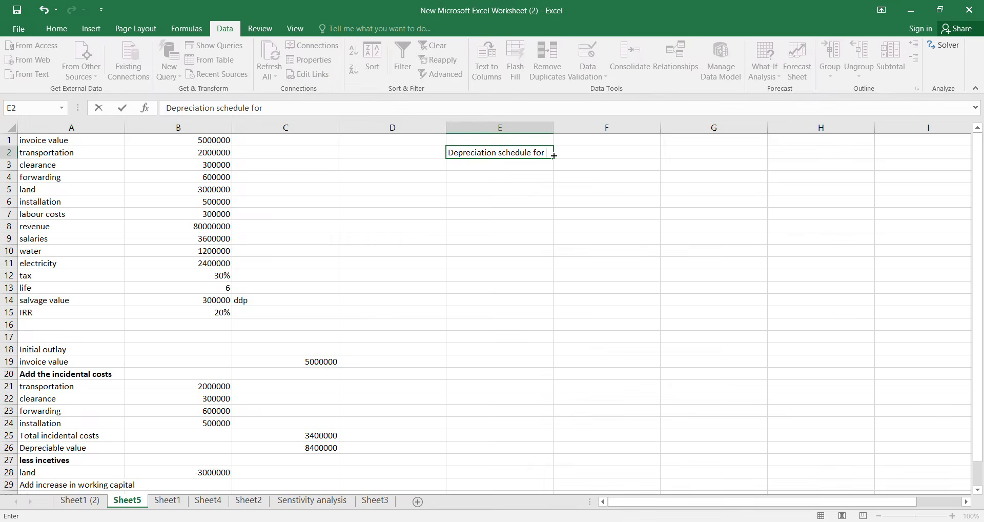
- Complete the title in cell E2 as "Depreciation schedule for Kyakalanyi and sons"
text(Kyakalanyi and)
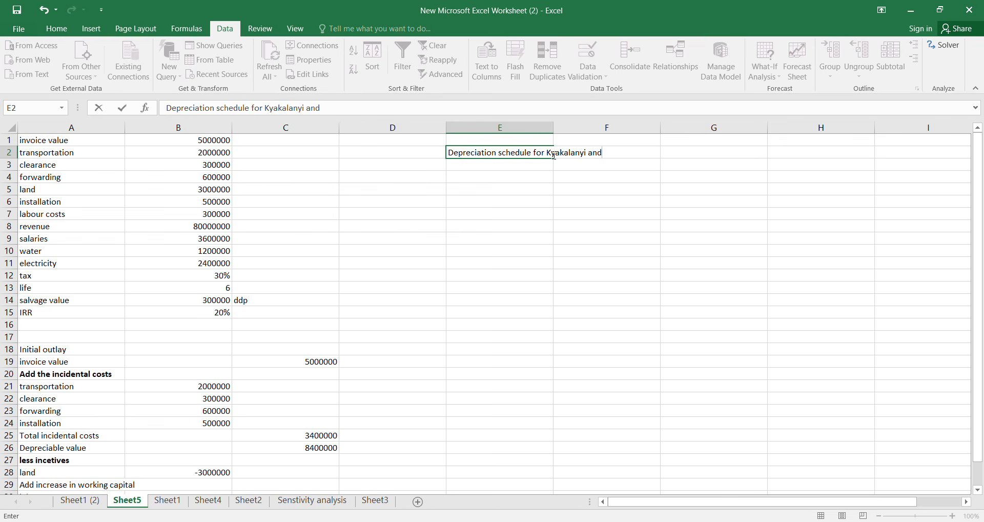
text( sone)
key(BackSpace)
text(s)
key(Return)
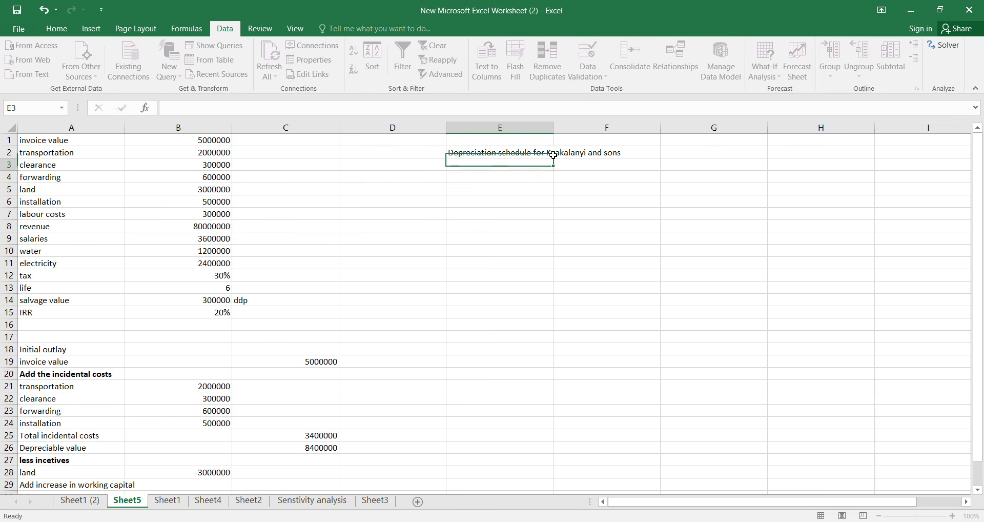
- Append the word "plant" to the end of the depreciation schedule title in cell E2
text(P)
key(BackSpace)
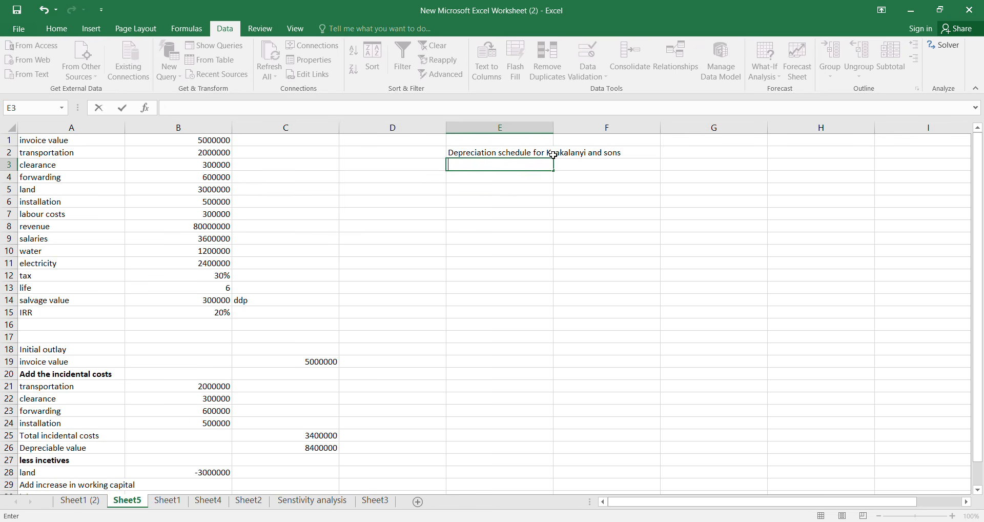
click(552, 153)
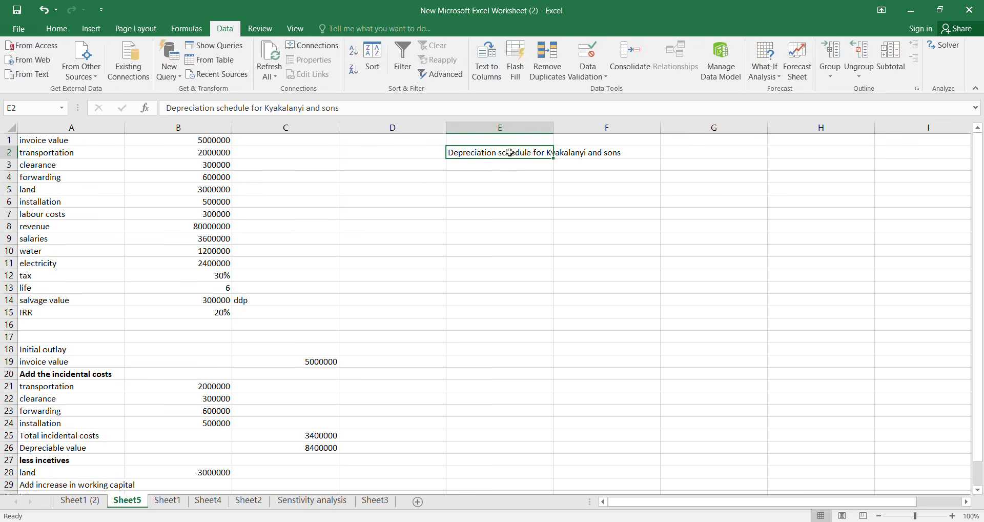
click(346, 111)
text(p)
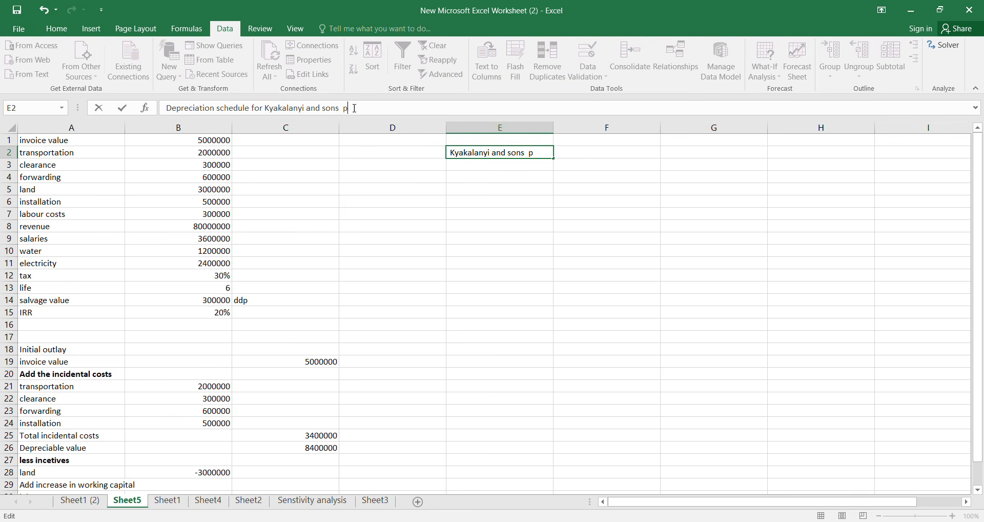
text(lant)
key(Return)
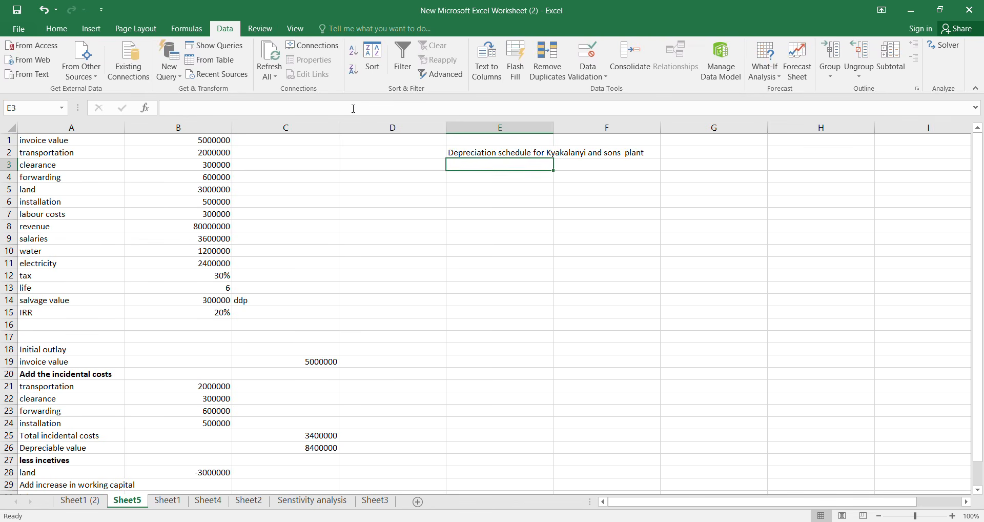
- Enter the column headings "Period" in cell E3 and "depn" in cell F3 below the title
double_click(493, 167)
text(P)
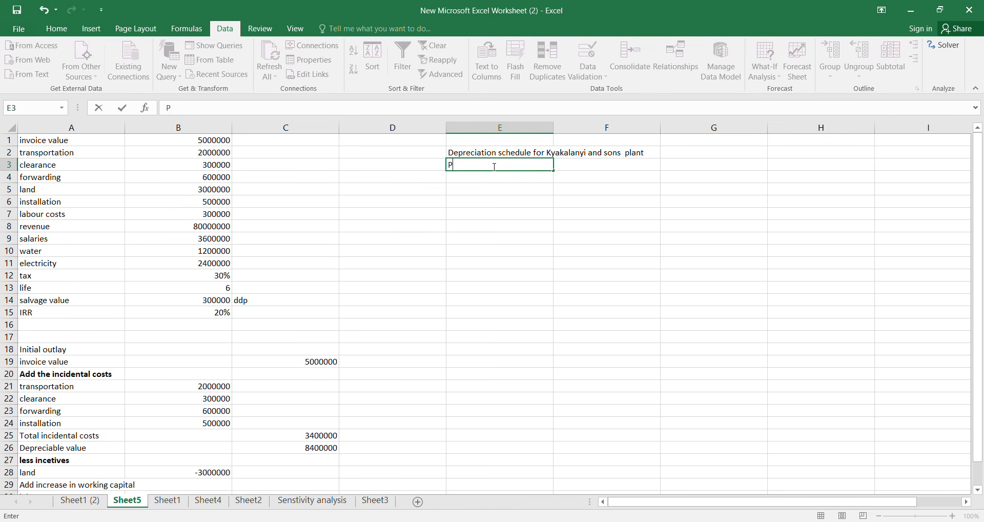
text(eriod)
key(Tab)
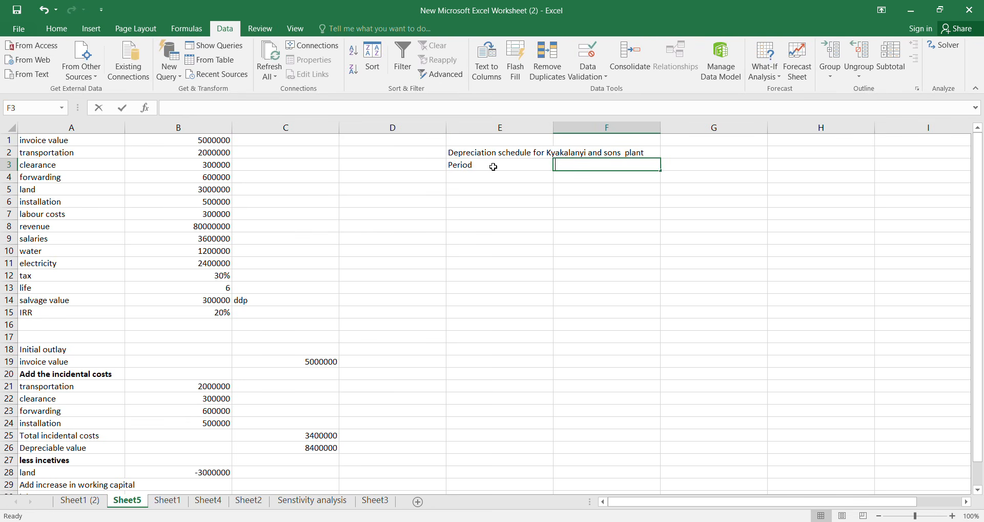
text(depn)
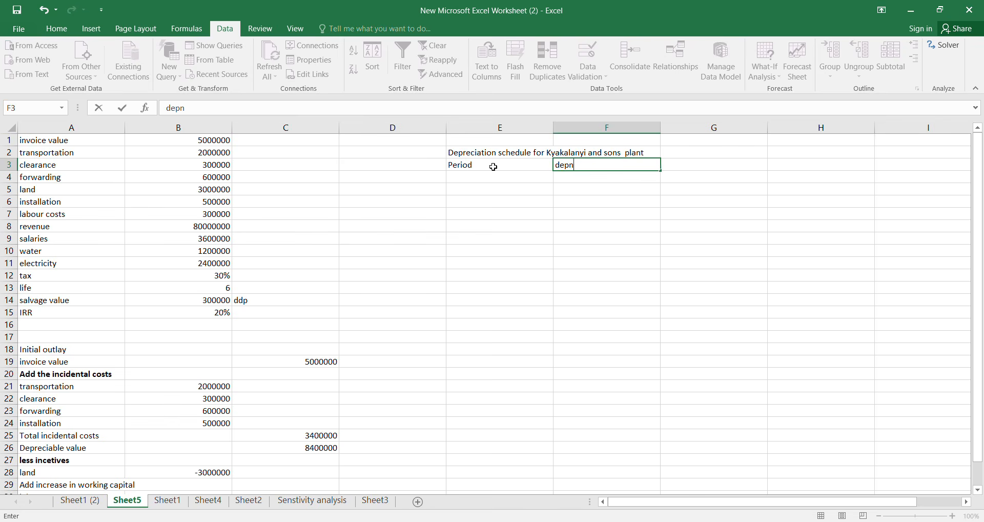
key(Tab)
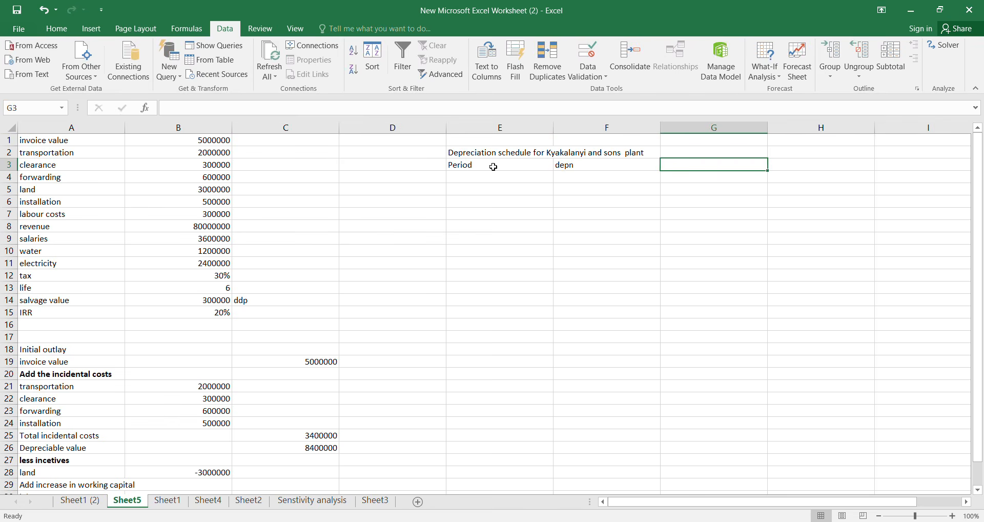
- Add the column headings "aac.dpn" in cell G3 and "NBV" in cell H3
text(aac)
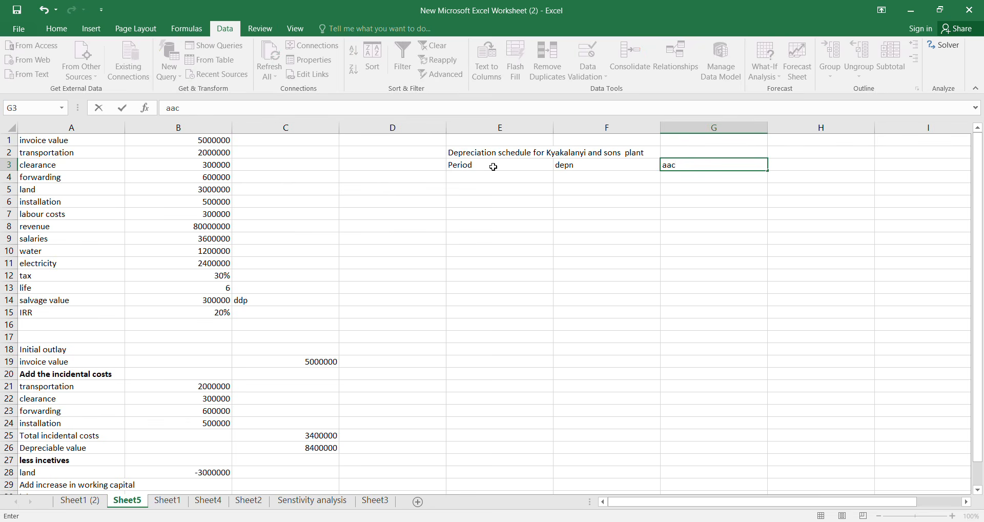
text(,depn)
key(BackSpace)
key(BackSpace)
key(BackSpace)
key(BackSpace)
text(dp)
key(Tab)
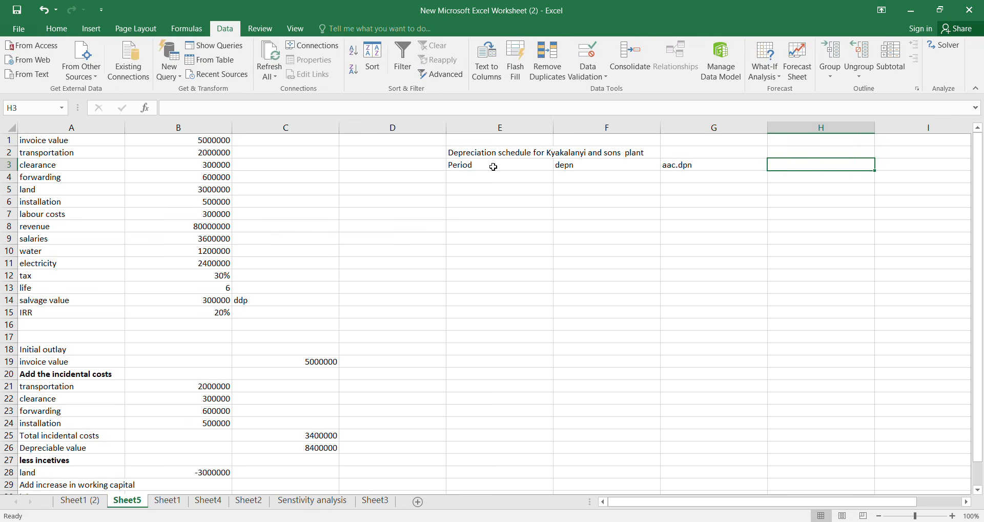
text(NBV)
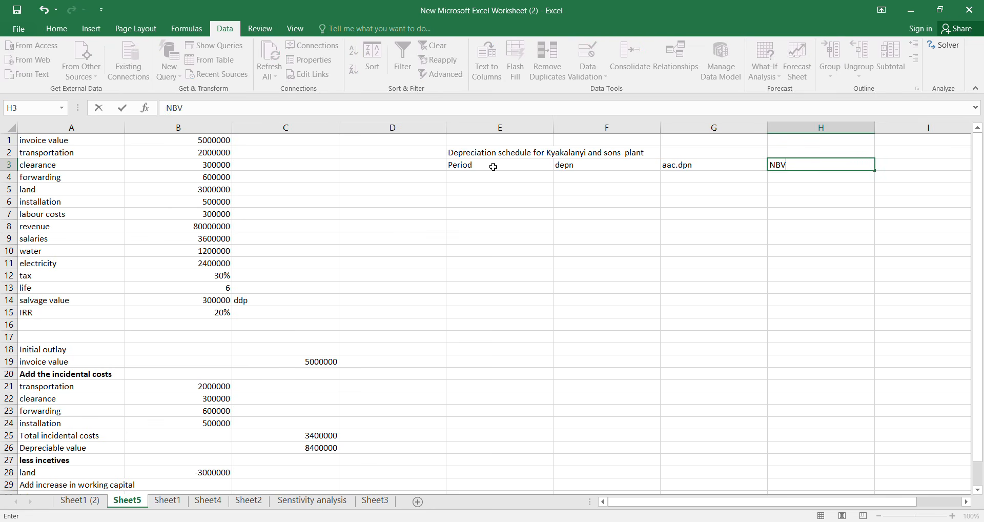
- Number the periods from 0 to 6 in cells E4 to E10 by extending the series started with 0 and 1
click(495, 175)
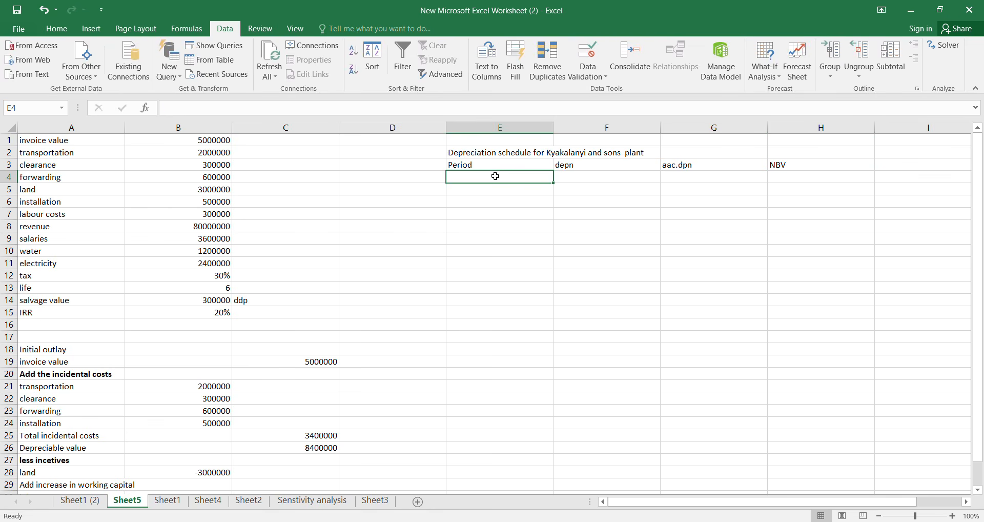
double_click(495, 176)
text(0)
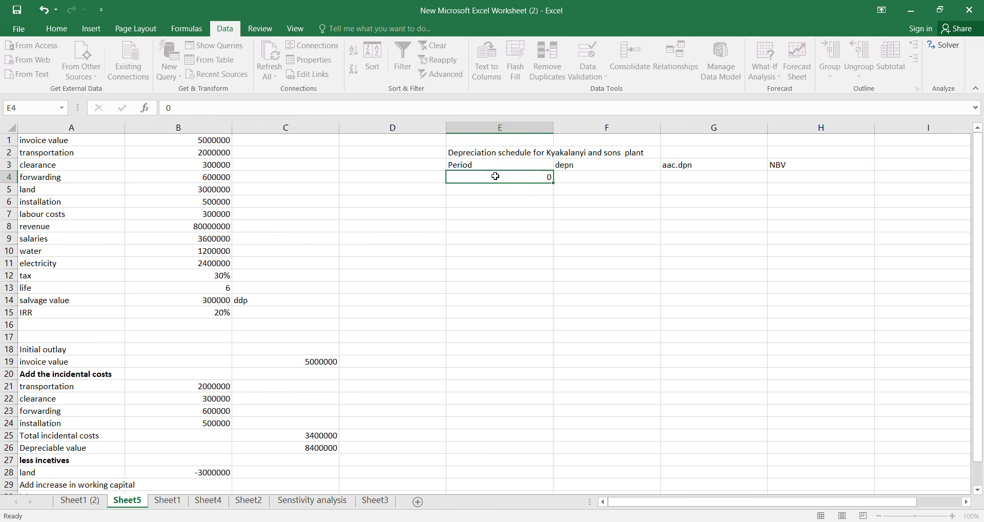
key(Return)
text(1)
drag(495, 176, 548, 256)
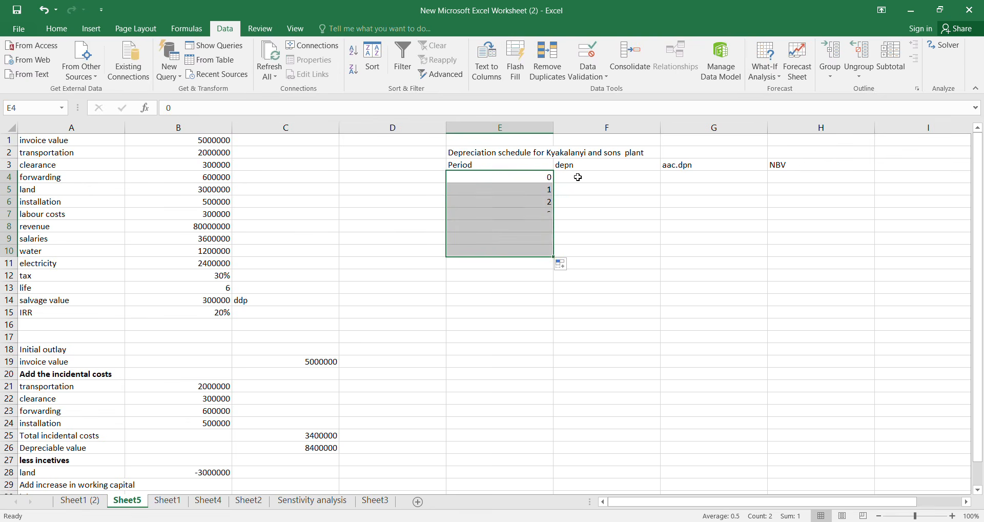
- Begin a DDB depreciation formula in cell F4, using the depreciable value as the absolute cost reference $C$26
click(566, 179)
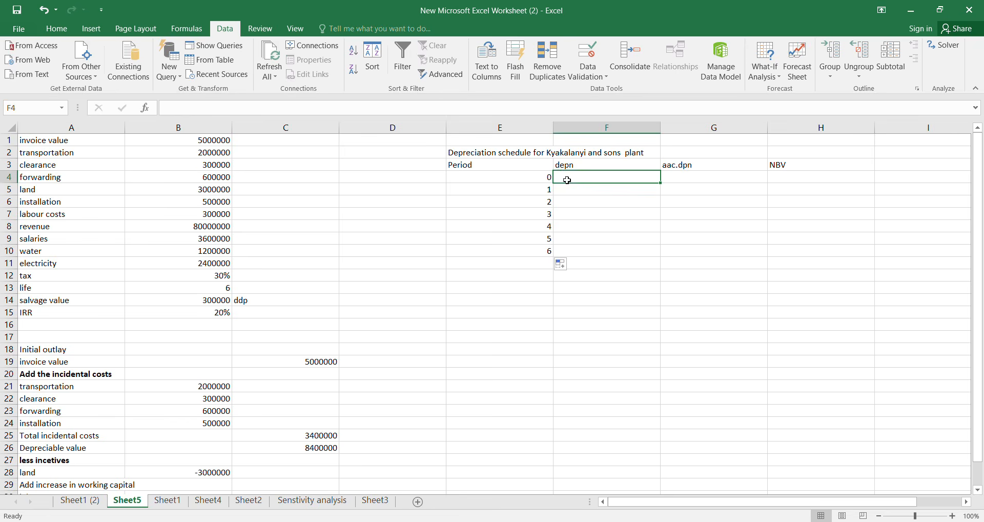
text(=)
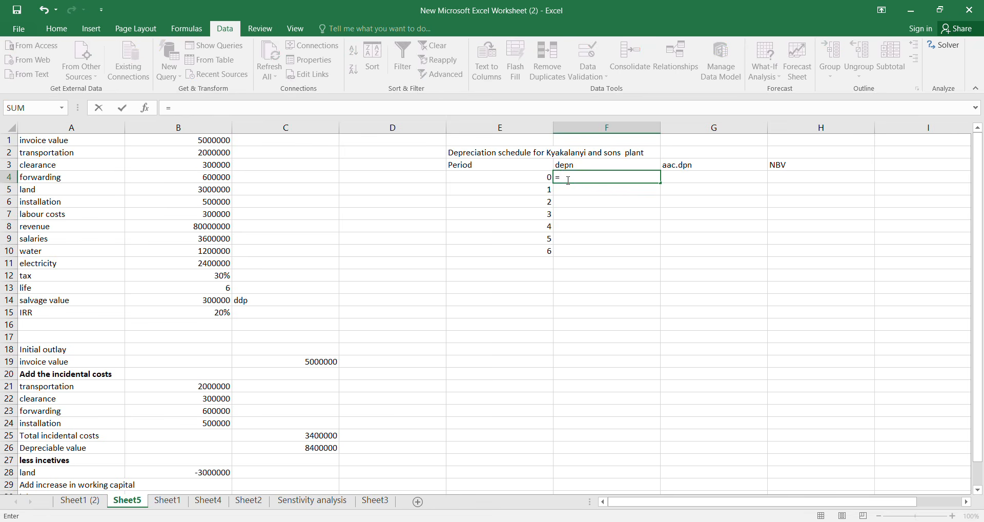
text(dd)
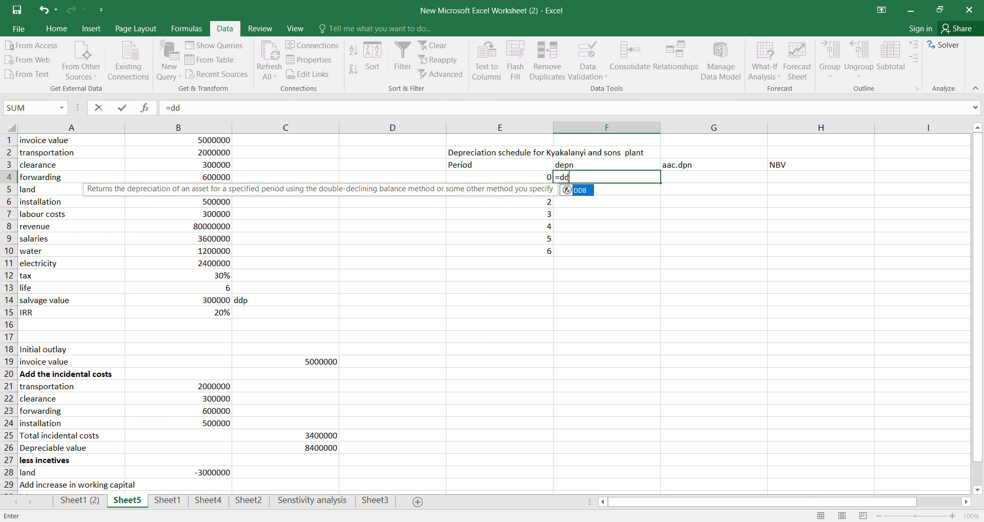
text(b()
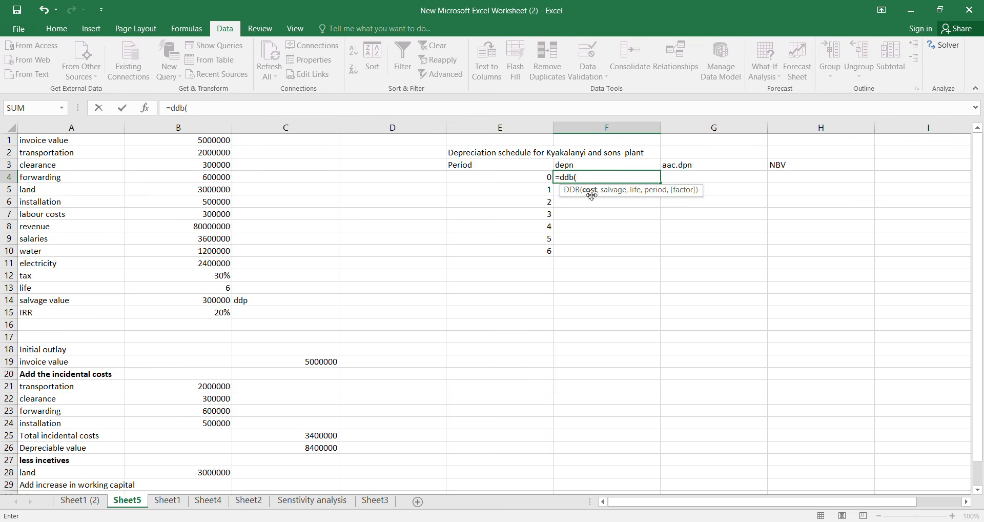
scroll(194, 439, down, 3)
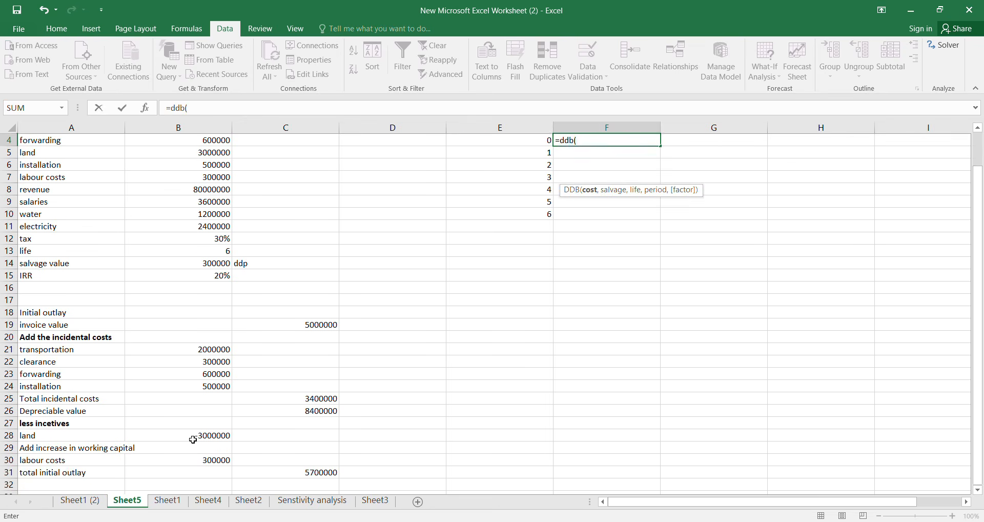
scroll(162, 422, up, 1)
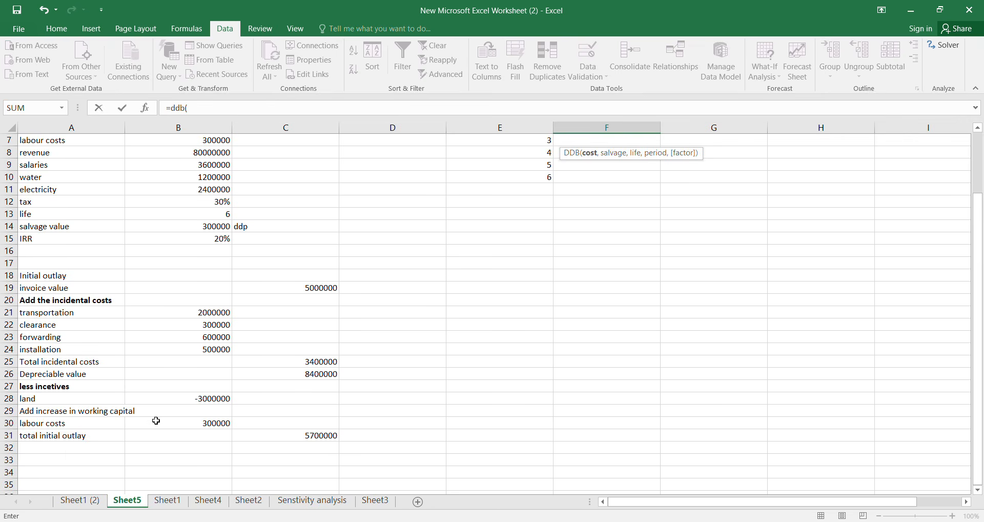
click(320, 379)
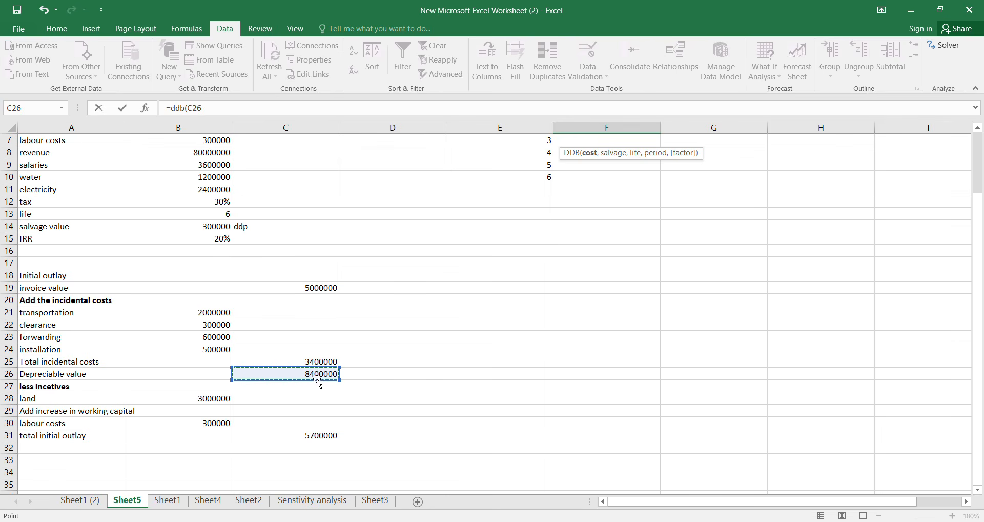
key(F4)
scroll(317, 379, up, 2)
scroll(317, 379, up, 1)
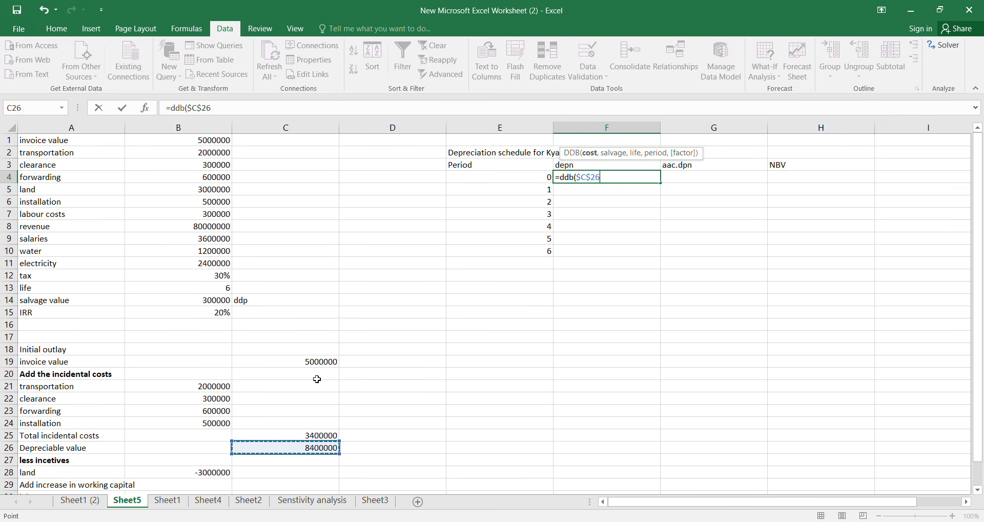
- Complete the F4 depreciation formula with salvage value $B$14, life $B$13 and period E4
text(,)
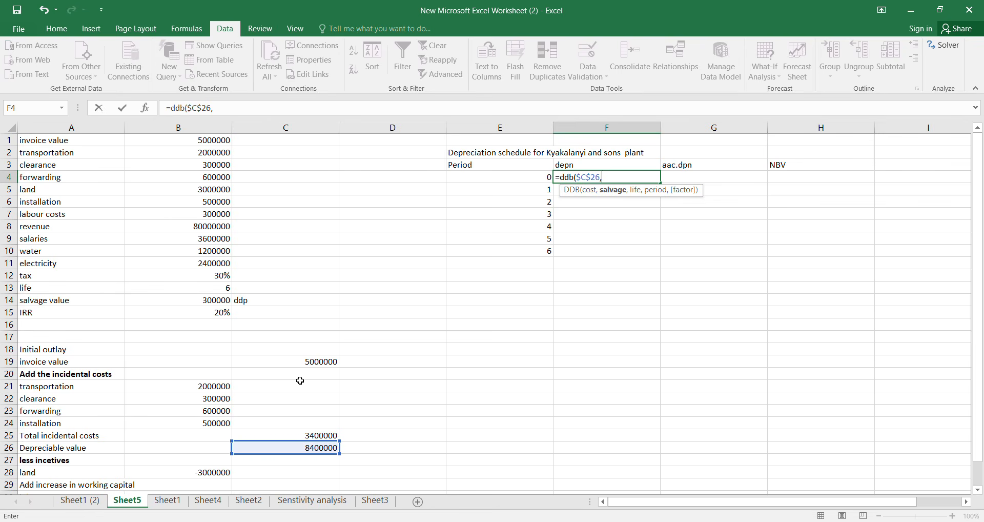
click(201, 294)
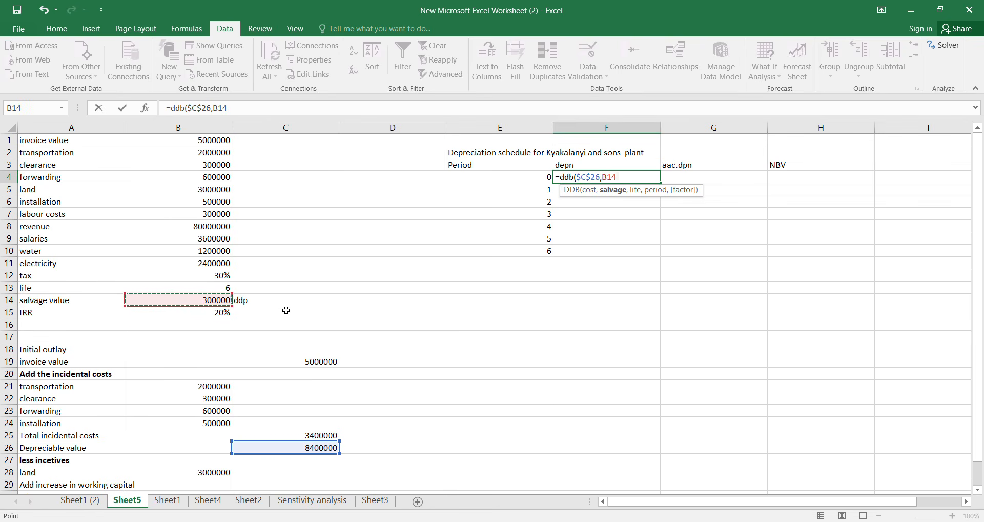
key(F4)
text(,)
key(alt+Tab)
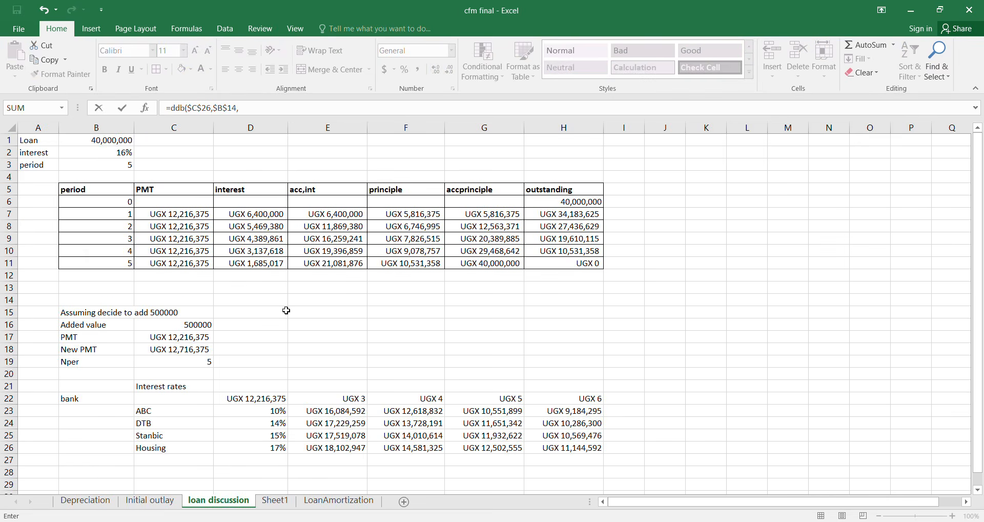
key(alt+Tab)
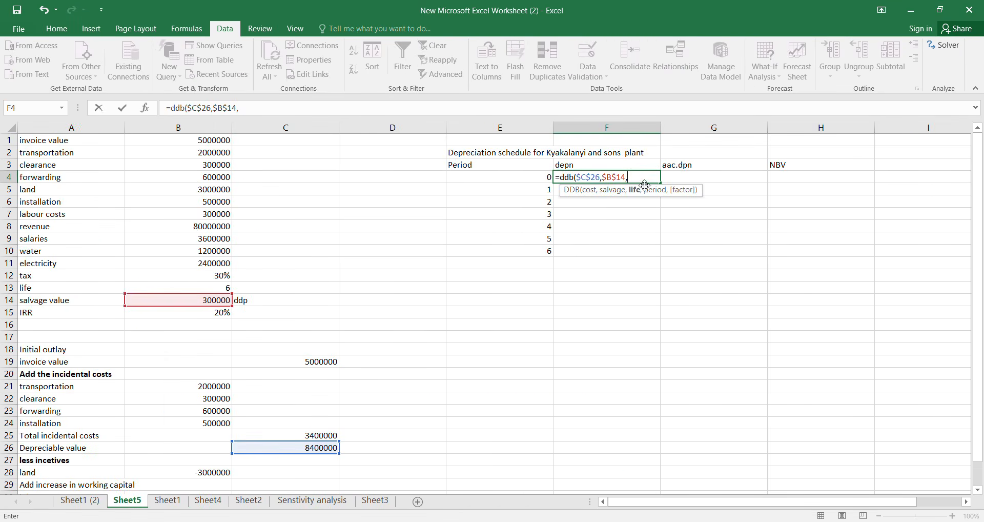
click(198, 286)
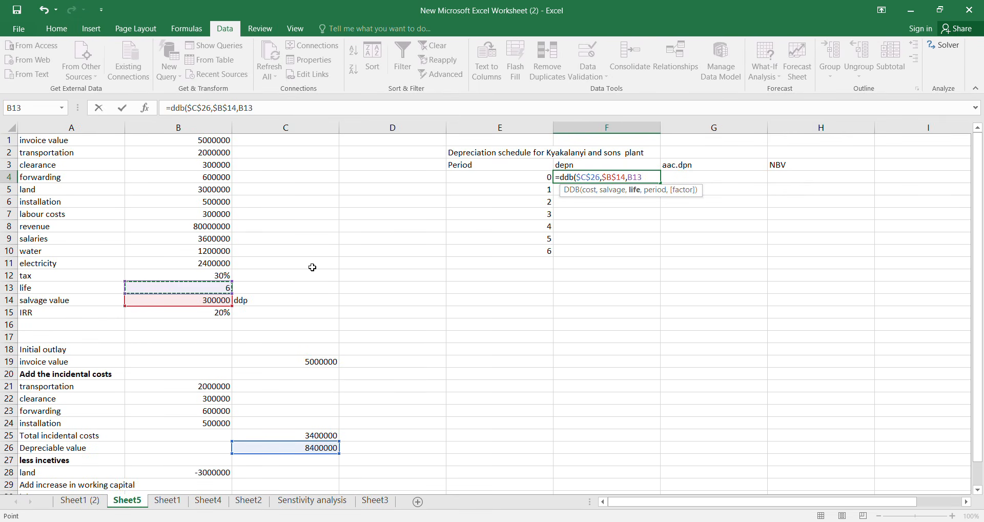
key(F4)
text(,)
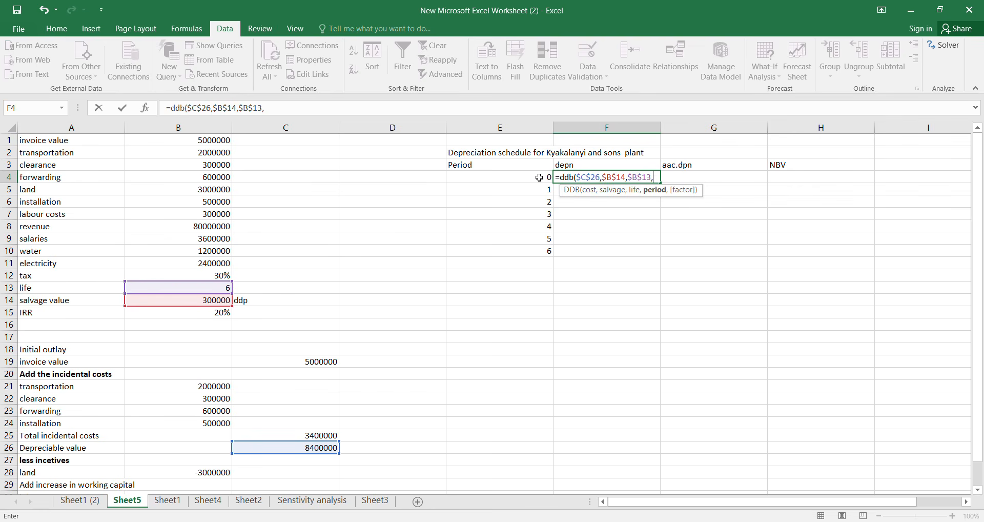
click(540, 178)
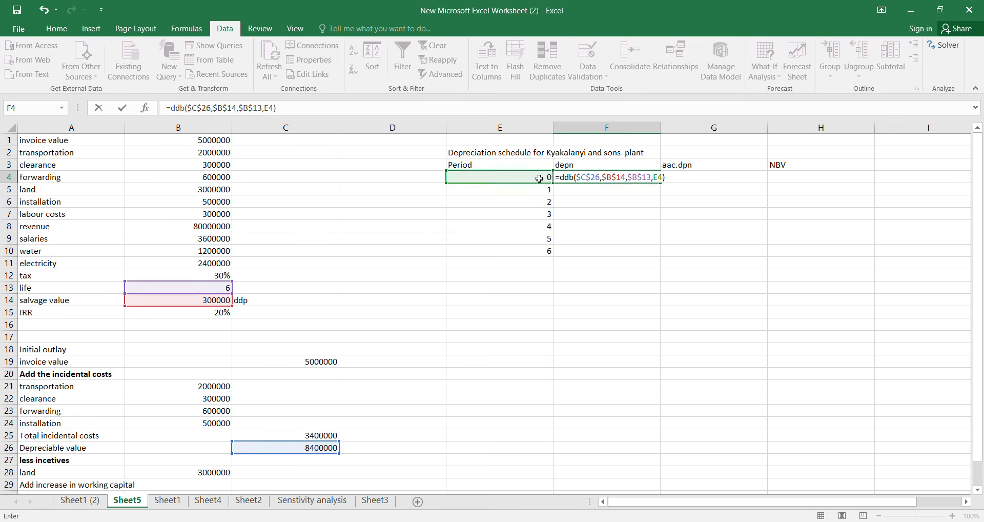
key(Return)
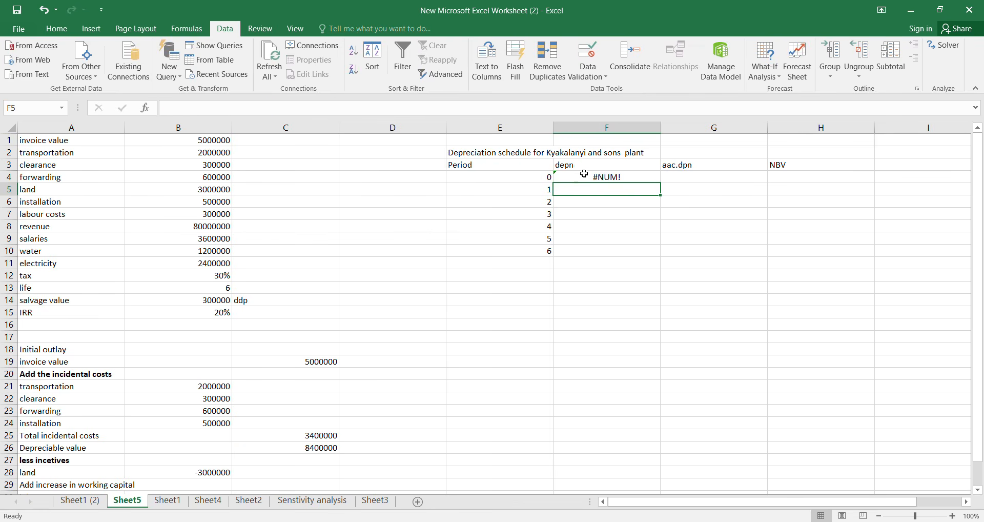
- Fill the depreciation formula from F4 down to F10 and clear the period 0 cell F4
click(584, 174)
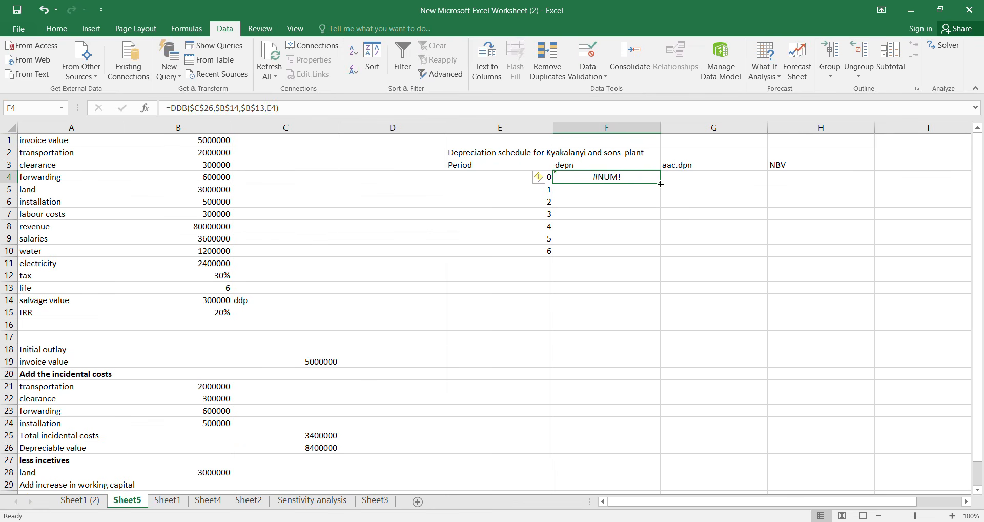
drag(661, 184, 657, 255)
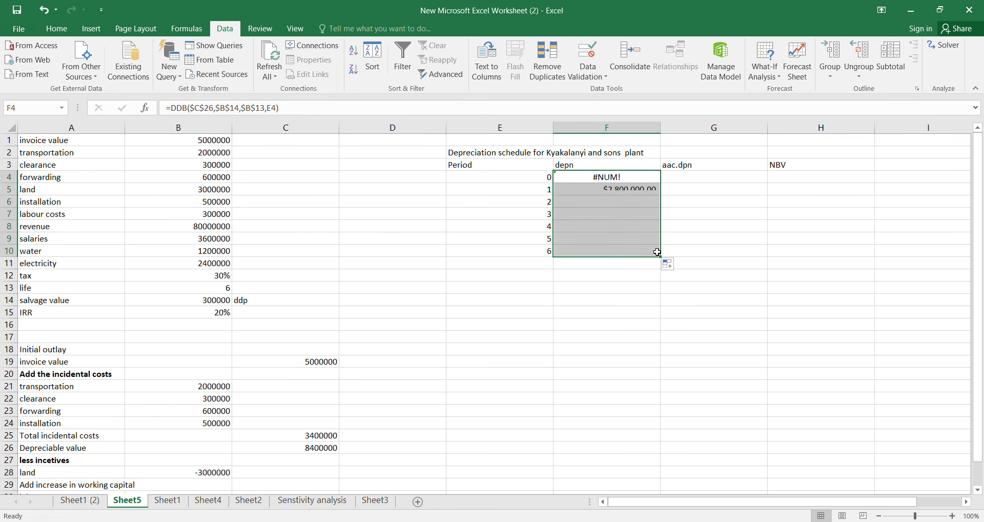
click(636, 178)
double_click(635, 178)
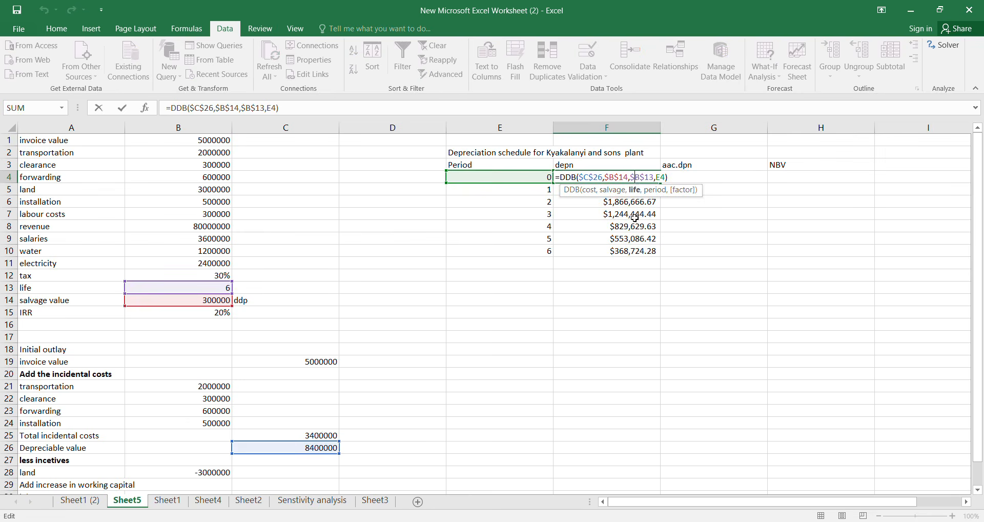
key(Return)
click(629, 182)
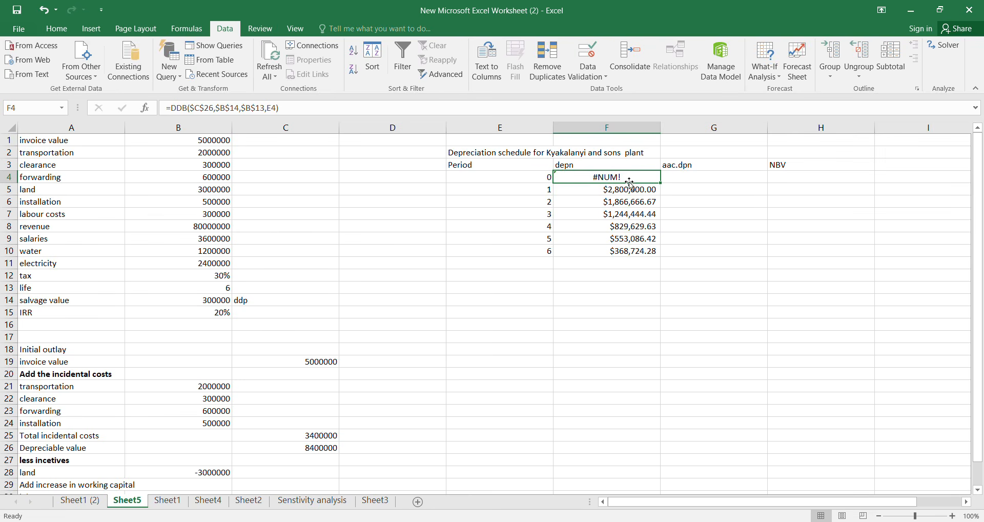
key(BackSpace)
- Format the depreciation amounts in F5 to F10 as UGX currency with 0 decimal places
click(624, 187)
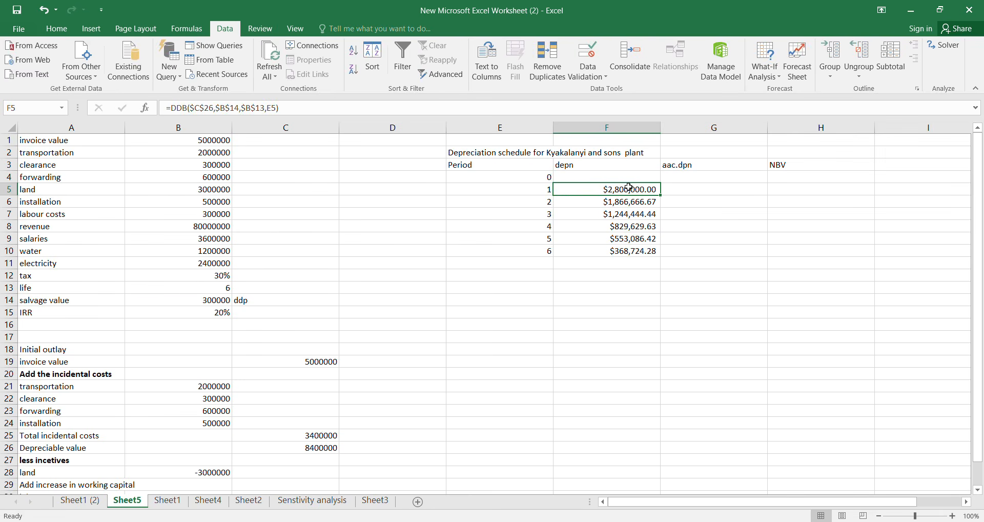
drag(660, 195, 662, 255)
right_click(607, 204)
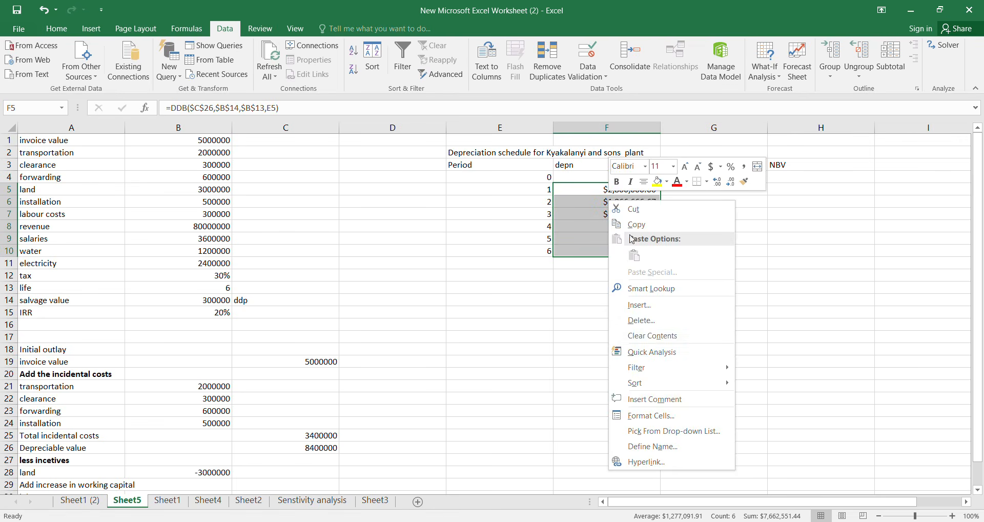
click(650, 416)
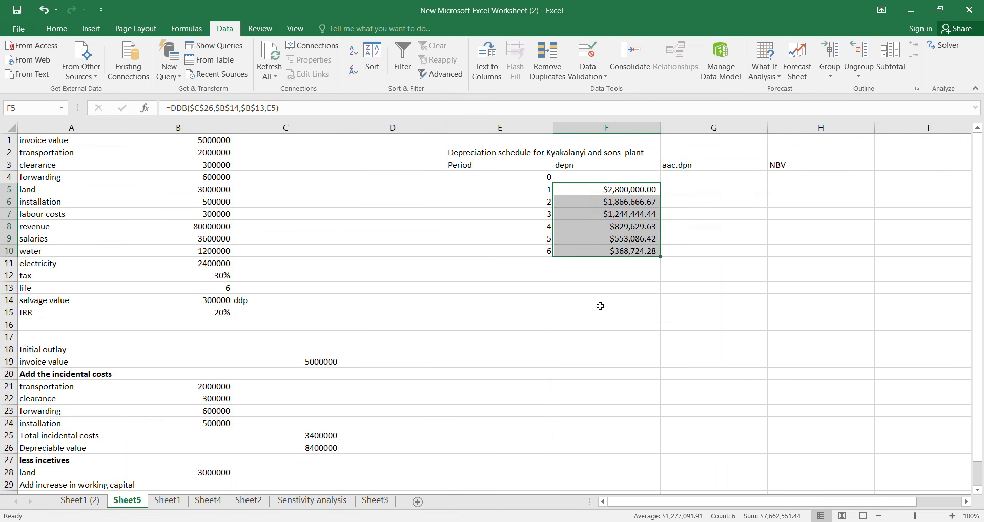
click(683, 302)
click(684, 302)
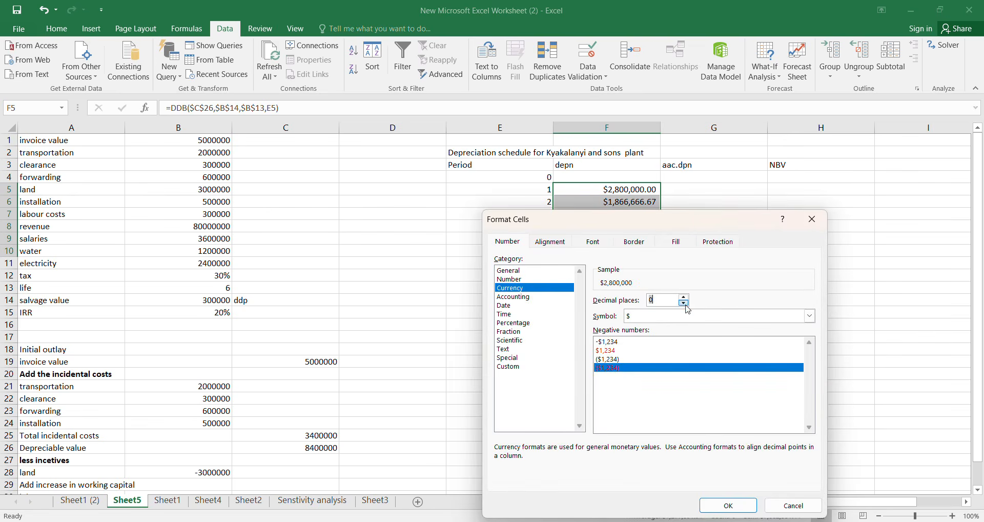
click(810, 316)
key(u)
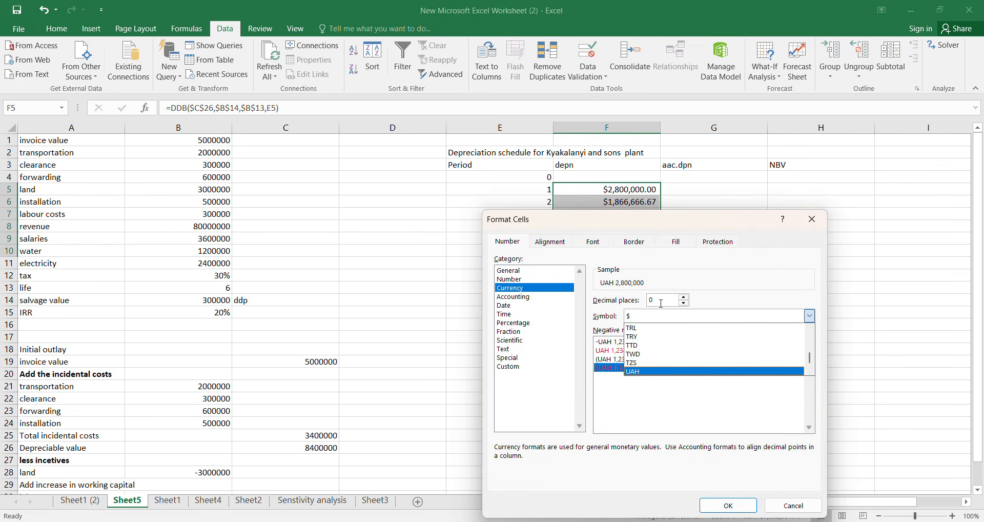
key(Down)
key(Return)
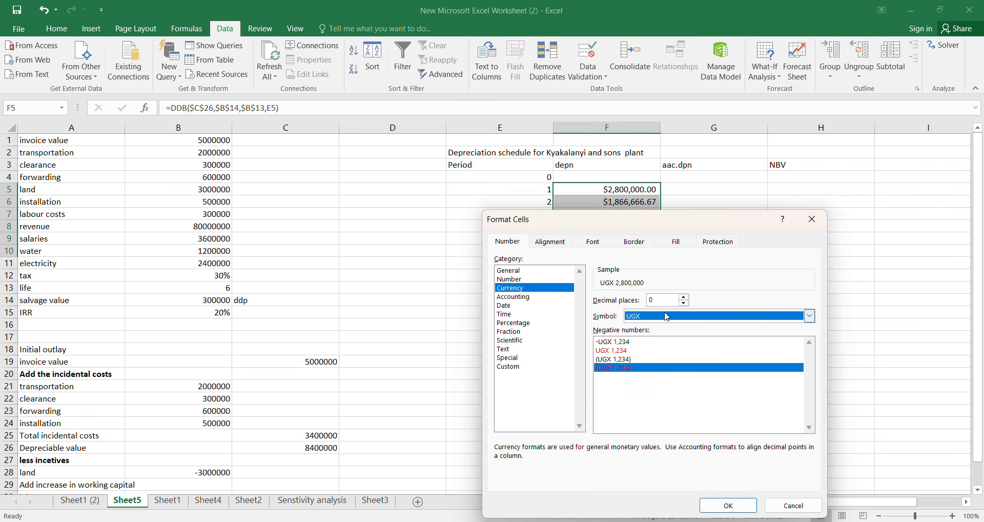
click(710, 506)
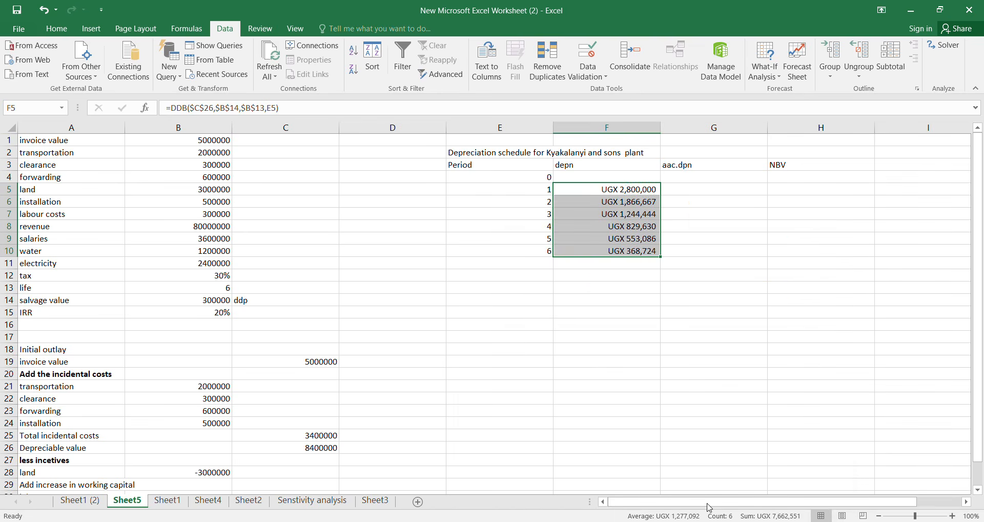
- Calculate accumulated depreciation with =SUM($F$5:F5) in G5 and fill the formula down to G10
click(678, 186)
text(ac)
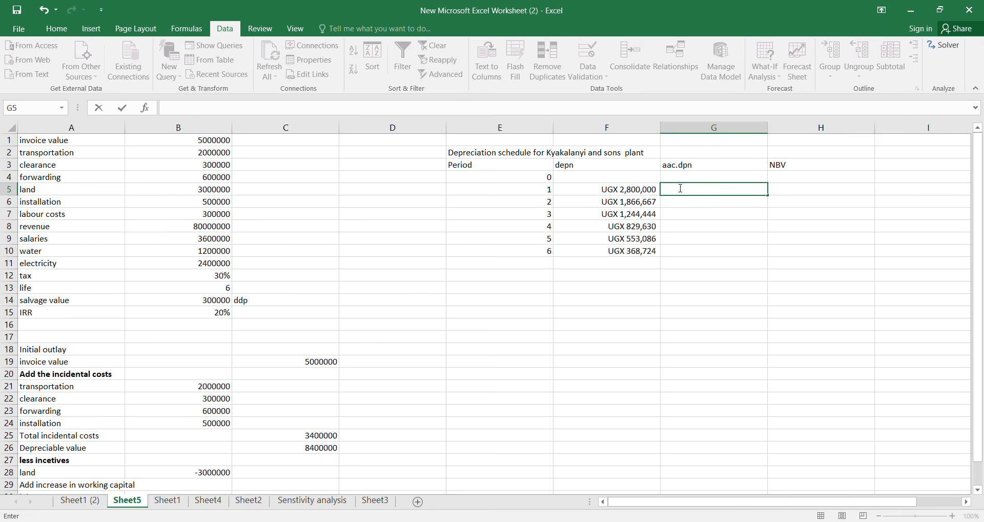
text(=sum)
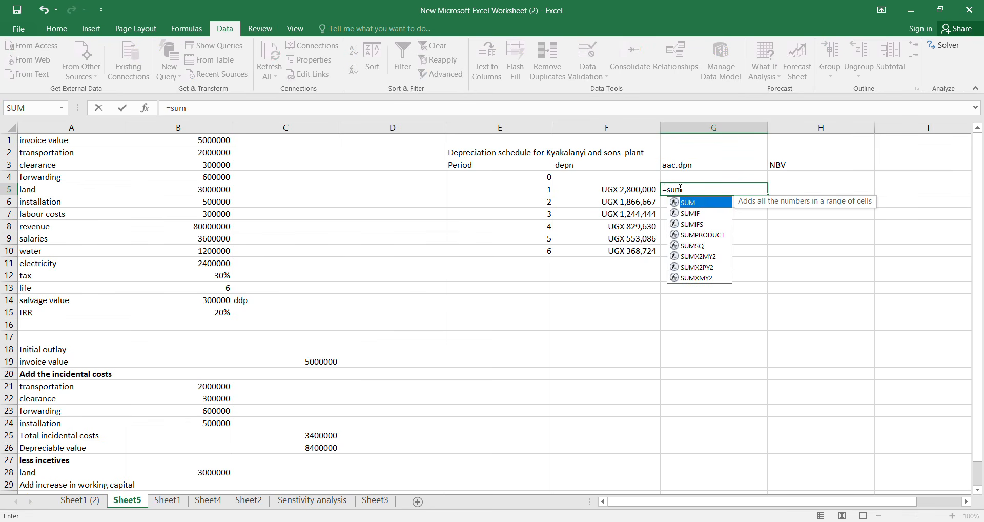
text(()
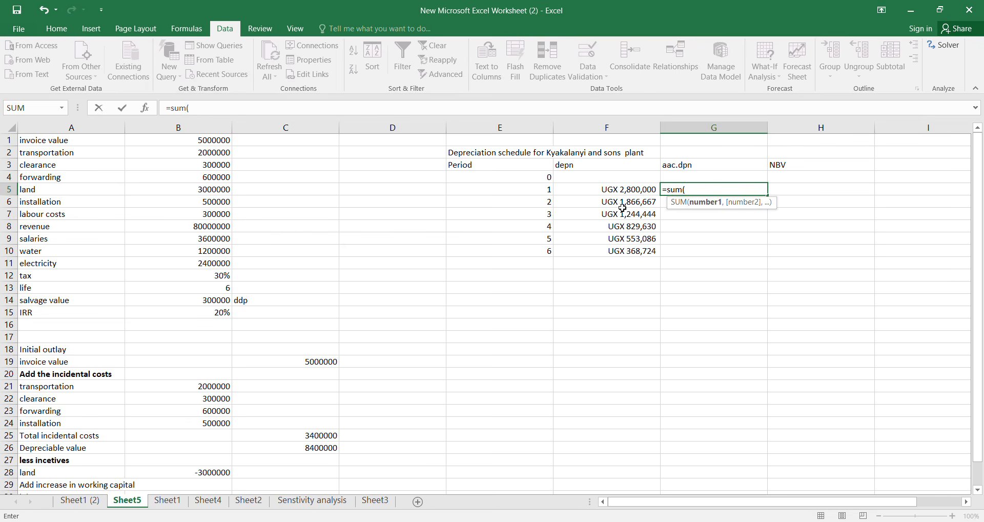
click(629, 190)
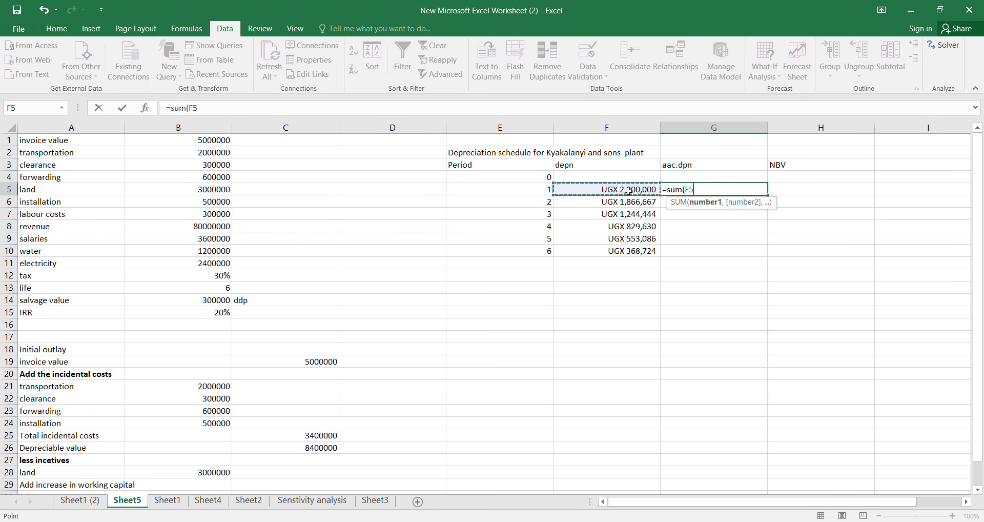
key(F8)
double_click(691, 189)
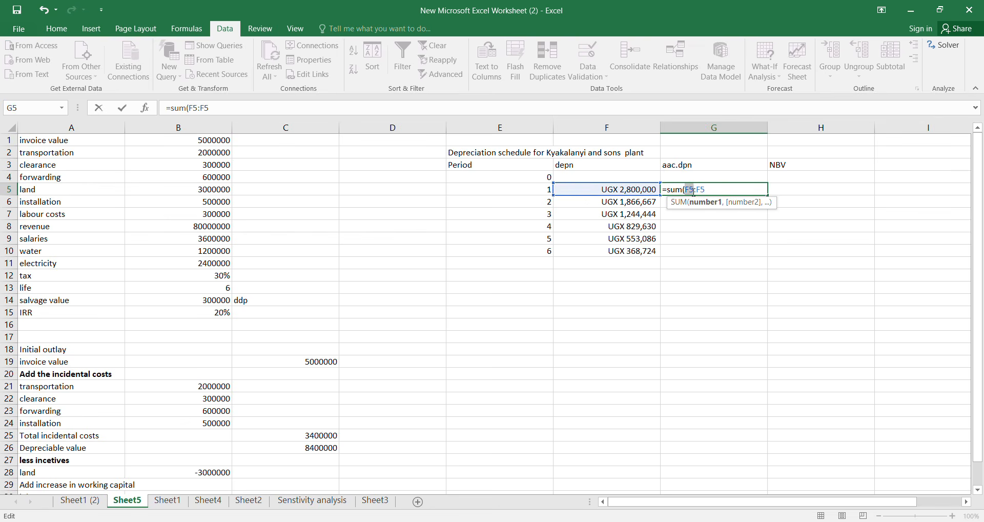
key(F4)
key(End)
text())
key(Return)
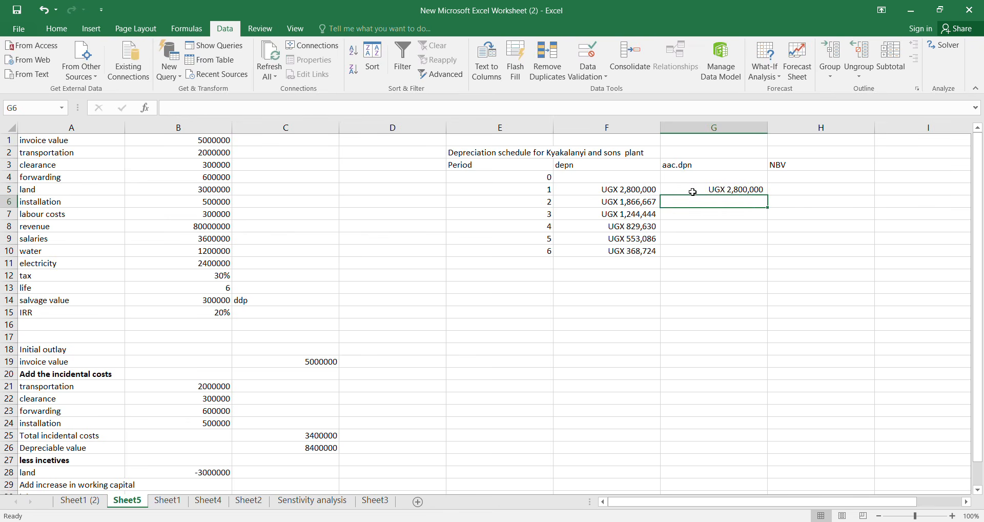
click(697, 189)
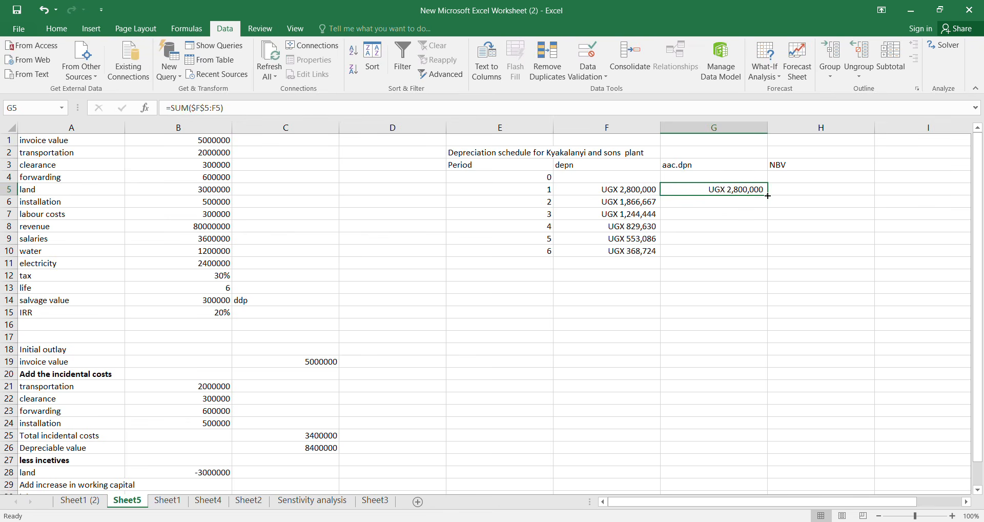
double_click(767, 196)
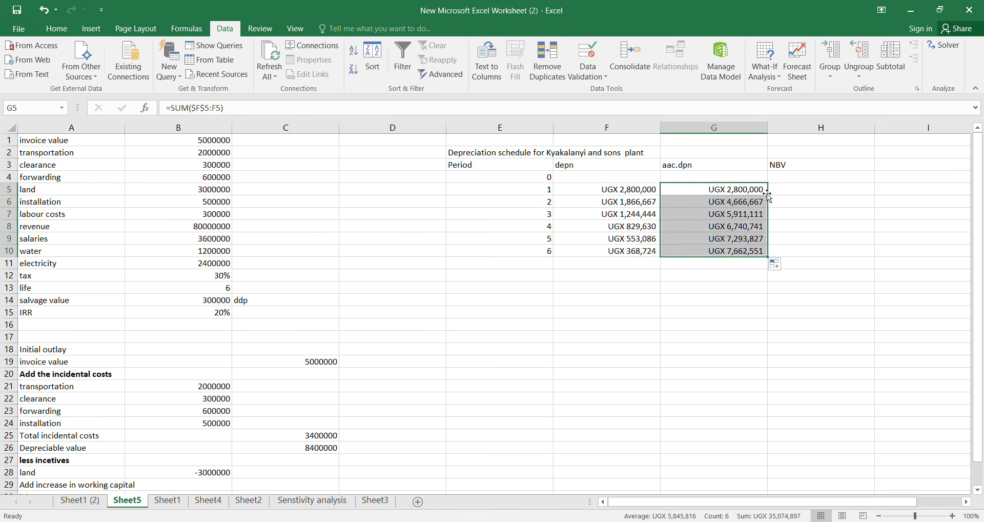
- Link the period 0 NBV in H4 to the depreciable value in C26
click(726, 283)
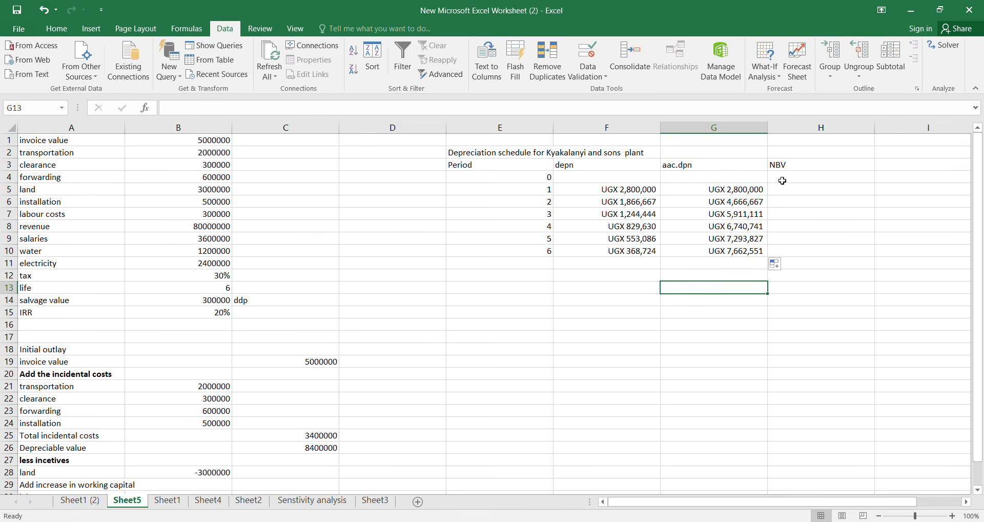
click(783, 186)
click(786, 175)
text(=)
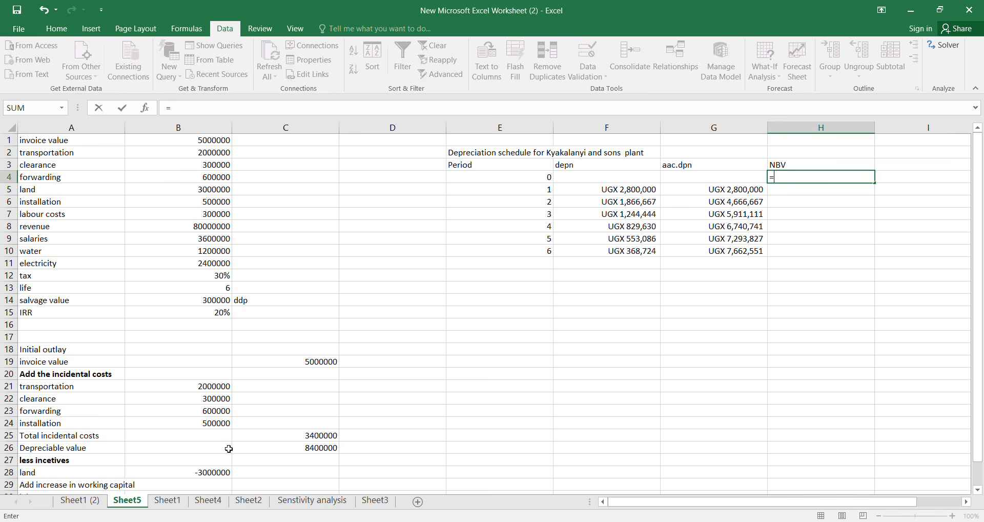
click(318, 448)
key(Return)
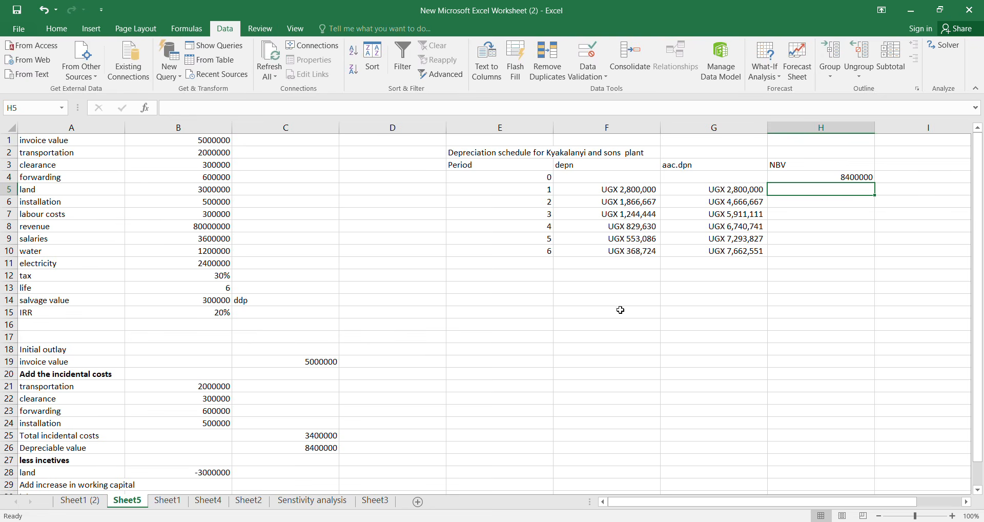
- Calculate net book value with =$H$4-G5 in H5 and fill the formula down to H10
text(=)
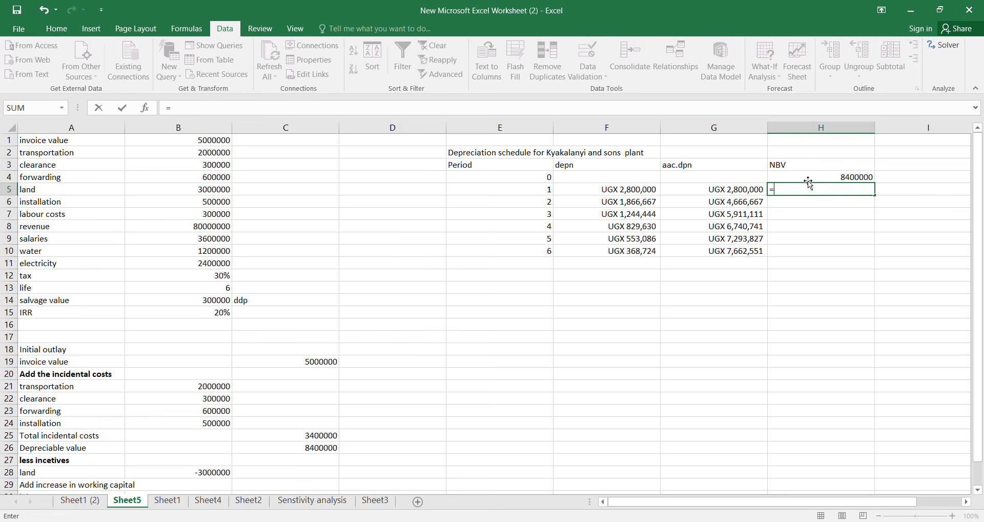
click(867, 177)
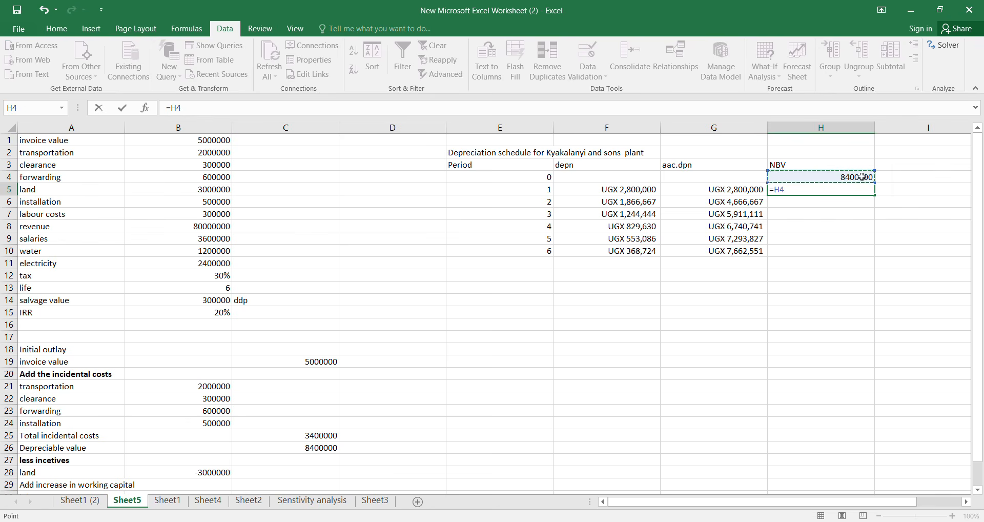
text(-)
click(725, 189)
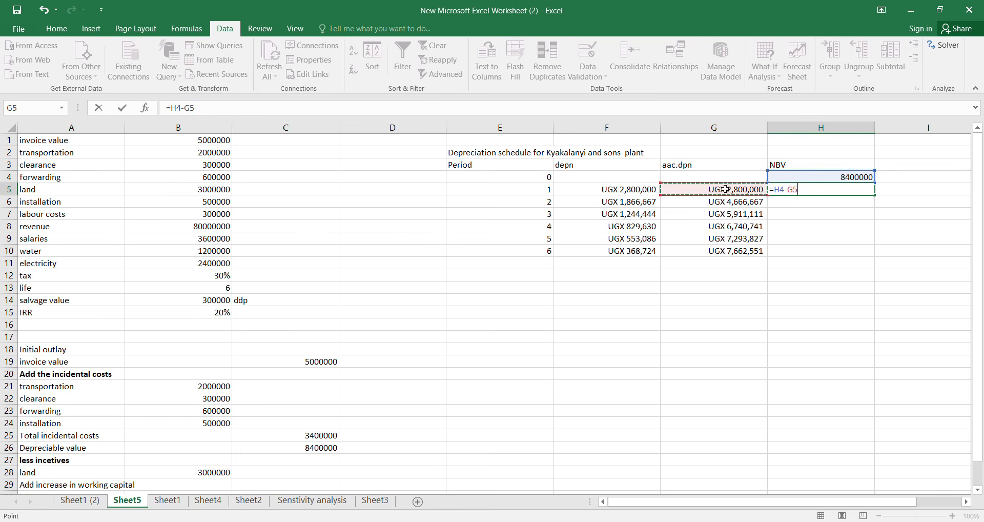
click(779, 190)
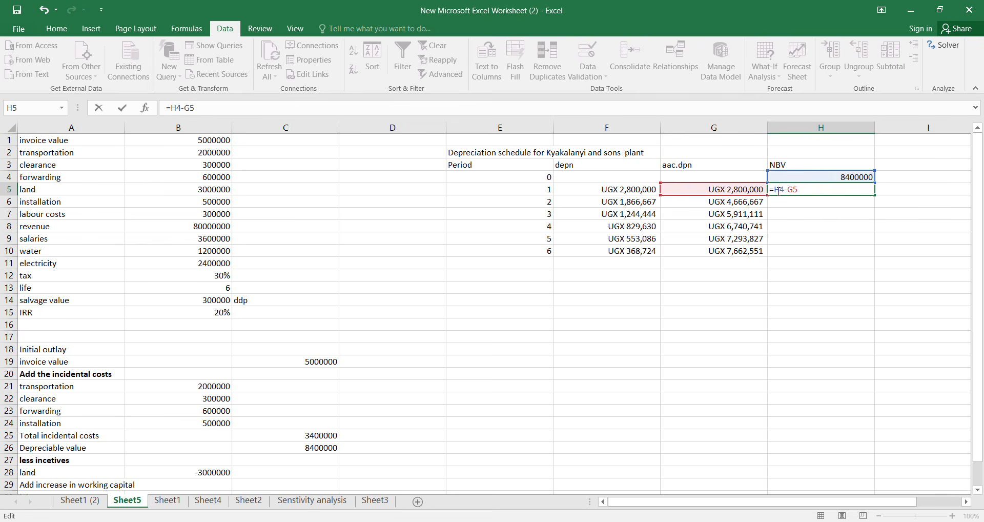
key(F4)
key(ctrl+Return)
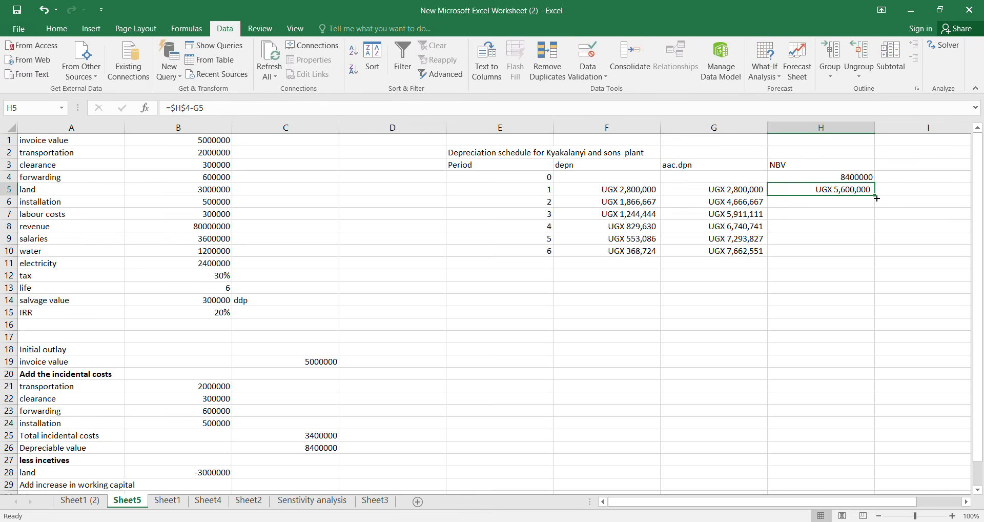
drag(876, 195, 876, 196)
double_click(876, 196)
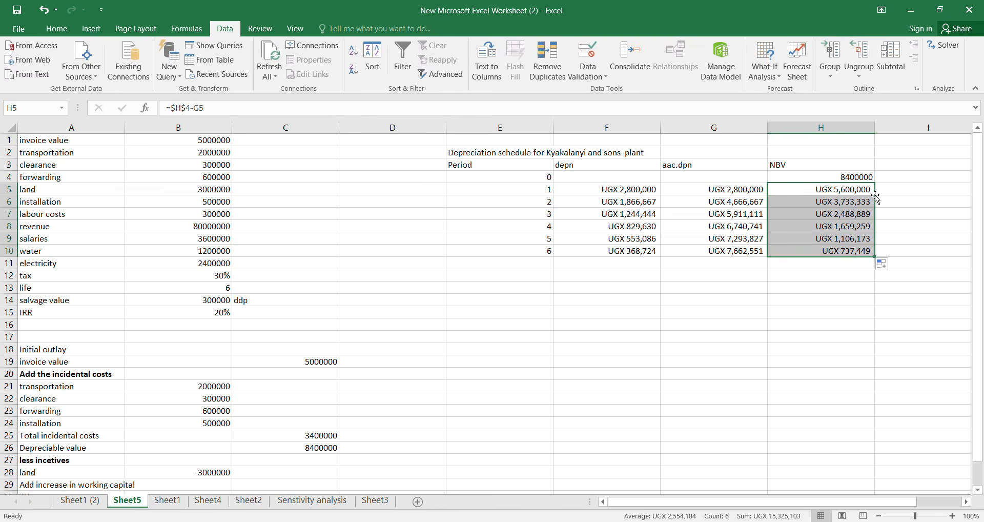
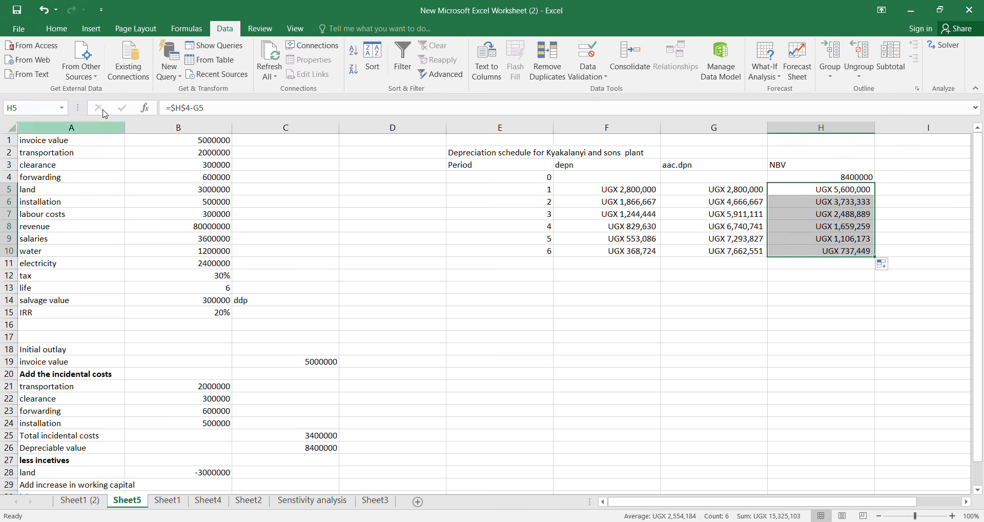
- Apply all borders to the depreciation schedule in E2 to H10
click(776, 347)
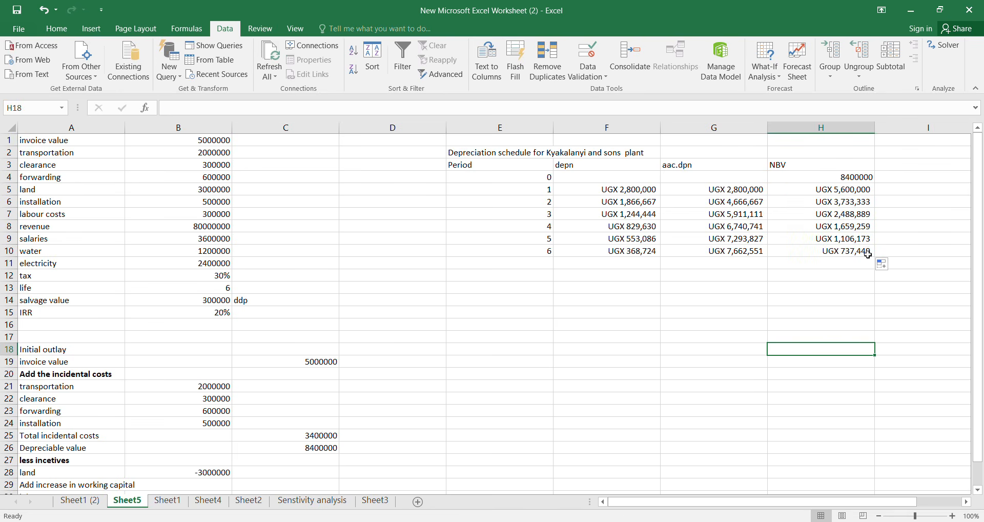
drag(866, 252, 530, 153)
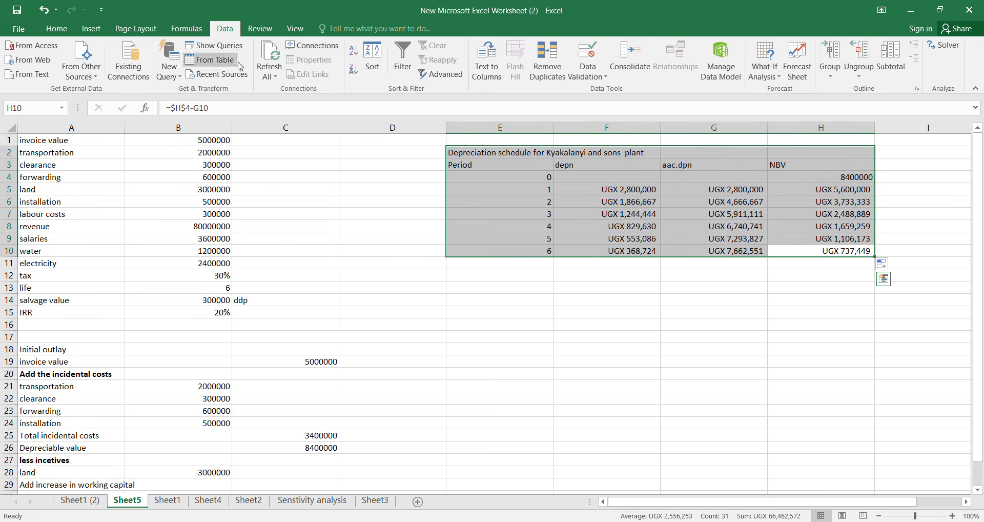
click(91, 28)
click(57, 28)
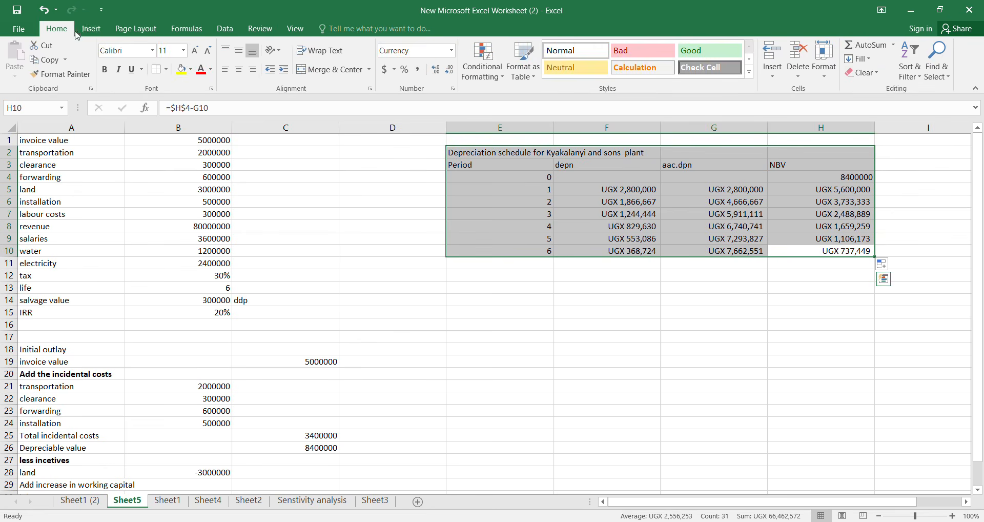
click(156, 69)
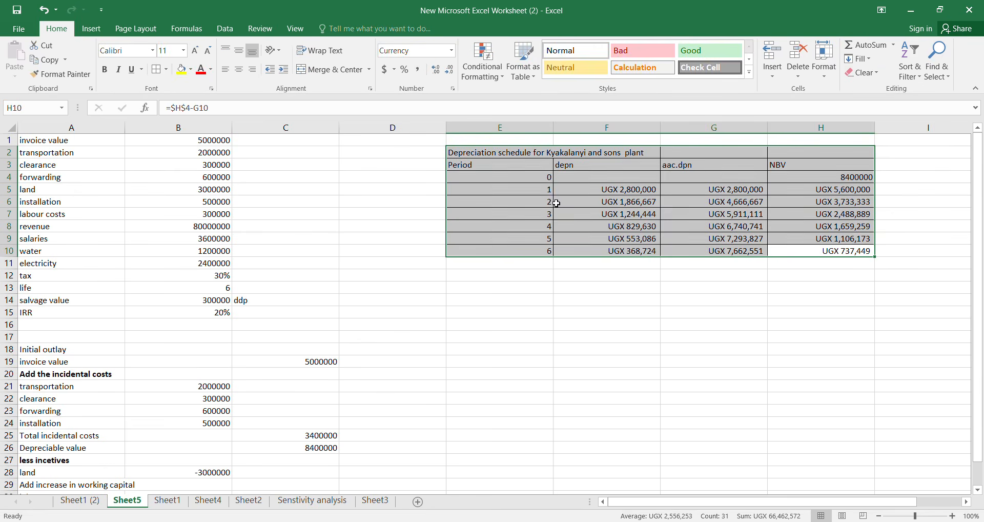
click(540, 260)
- Fill the depreciation schedule's header cells E3 to H3 with blue
drag(456, 165, 820, 164)
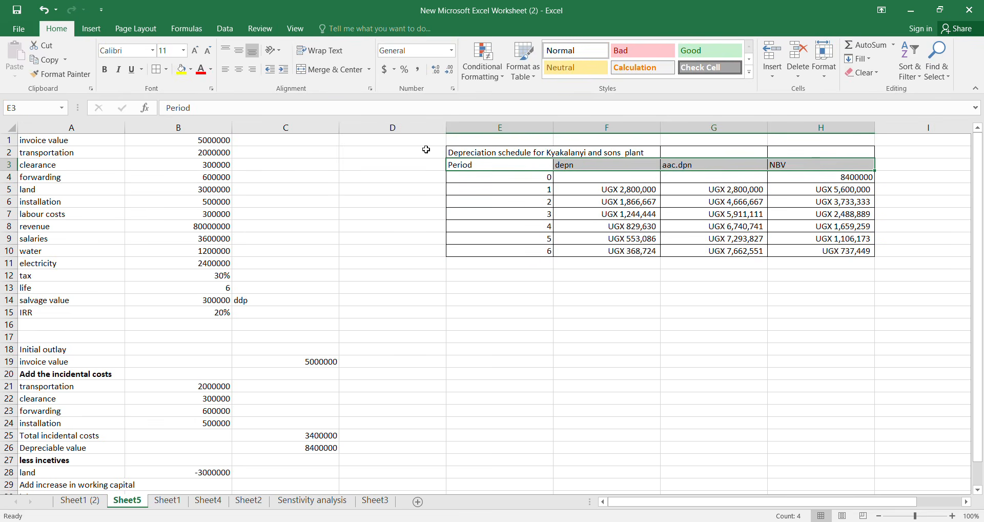
click(190, 69)
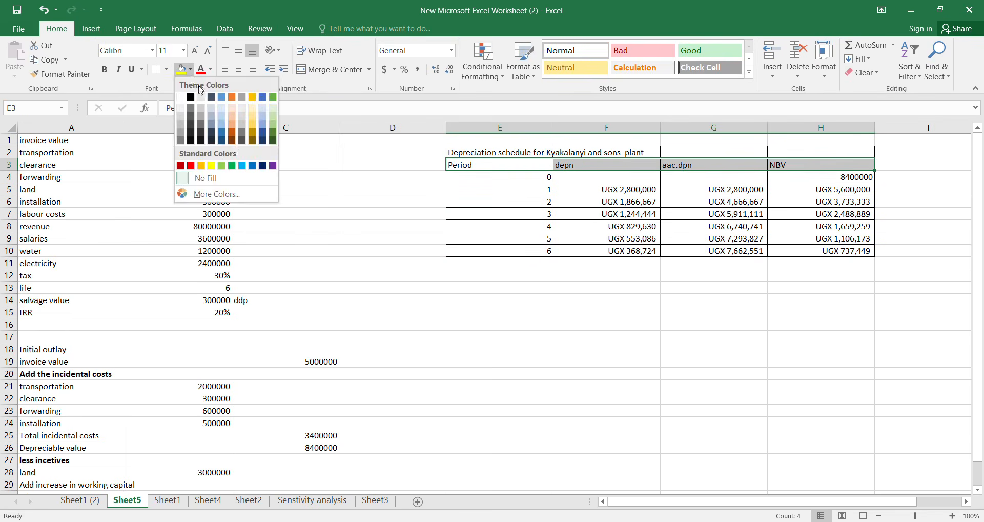
click(222, 124)
click(448, 306)
click(367, 314)
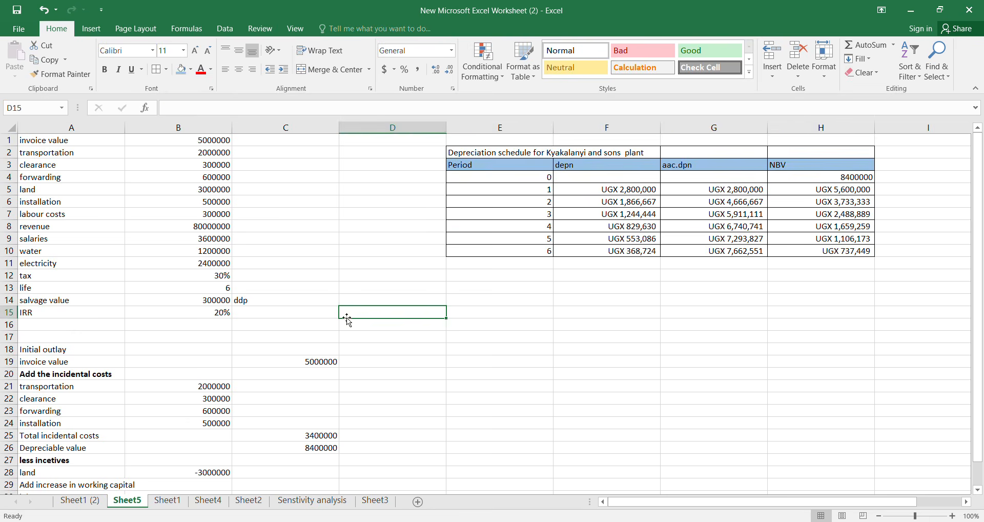
- Make the total initial outlay row bold from A31 to C31
scroll(348, 317, down, 1)
scroll(351, 294, up, 1)
scroll(469, 413, down, 2)
scroll(471, 411, up, 2)
scroll(471, 410, down, 3)
scroll(471, 409, down, 2)
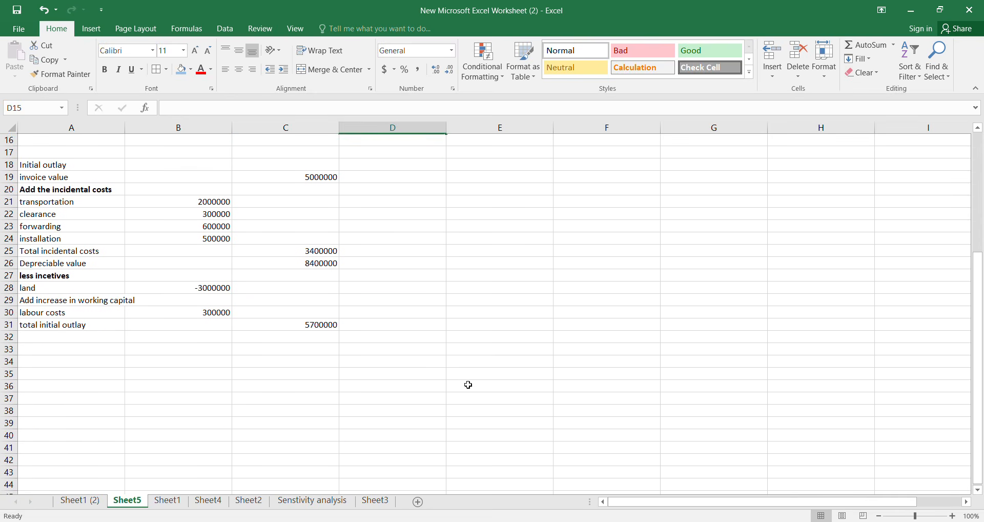
click(82, 335)
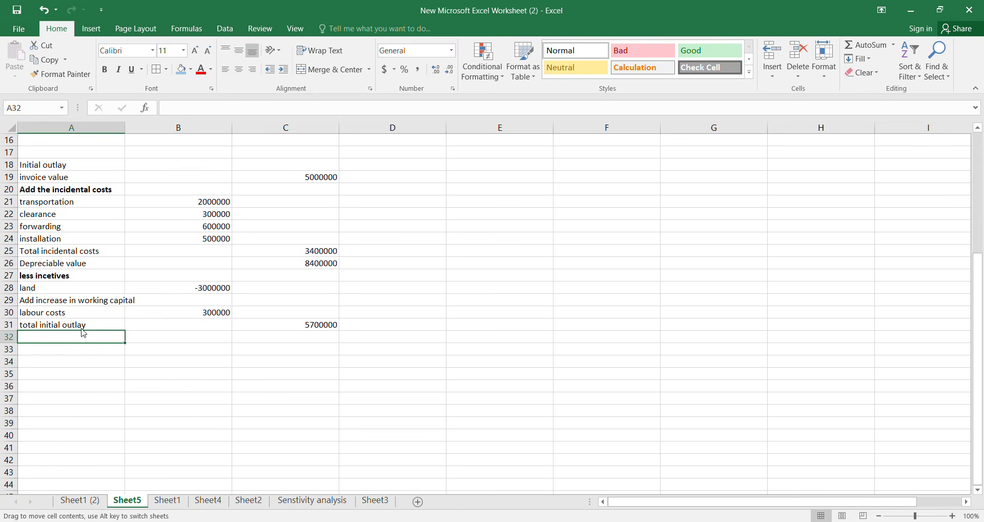
click(81, 324)
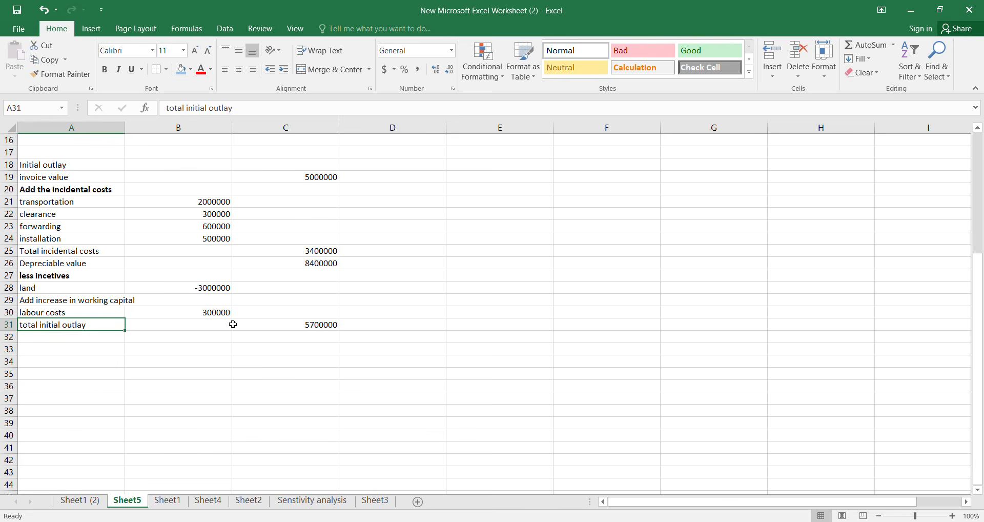
drag(268, 330, 54, 322)
key(ctrl+b)
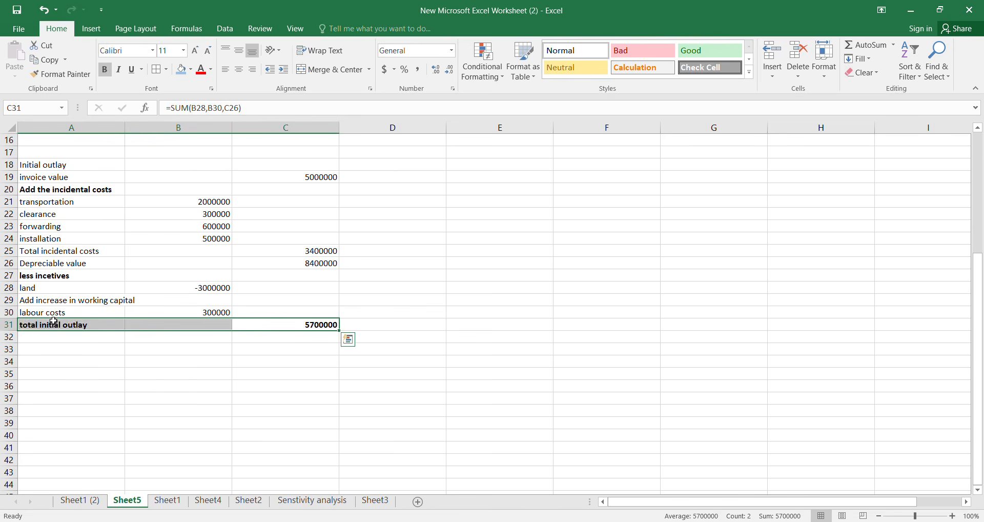
- Enter the heading "Intermediate cash flows" in A33 and the row label "Period" in A34
click(79, 342)
click(81, 349)
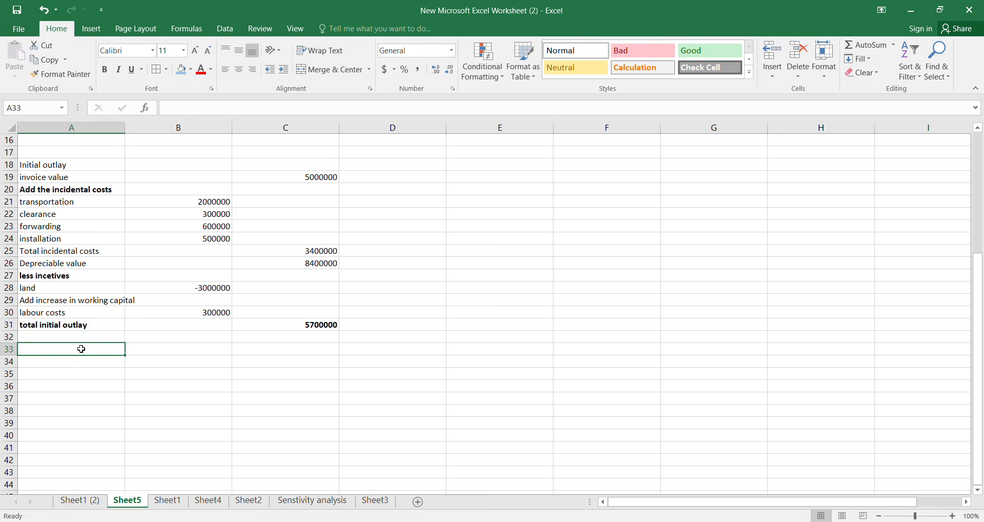
text(Inter)
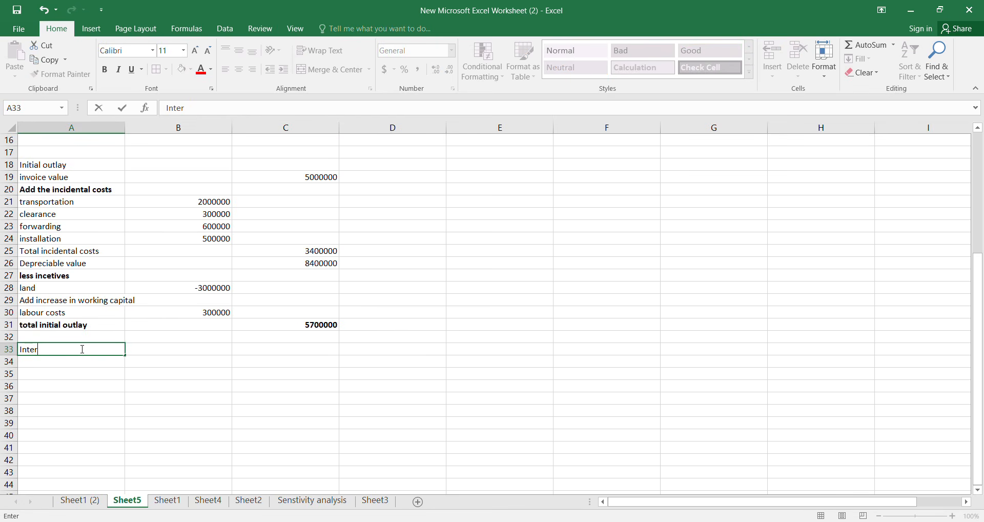
text(mediate cash flows)
click(89, 360)
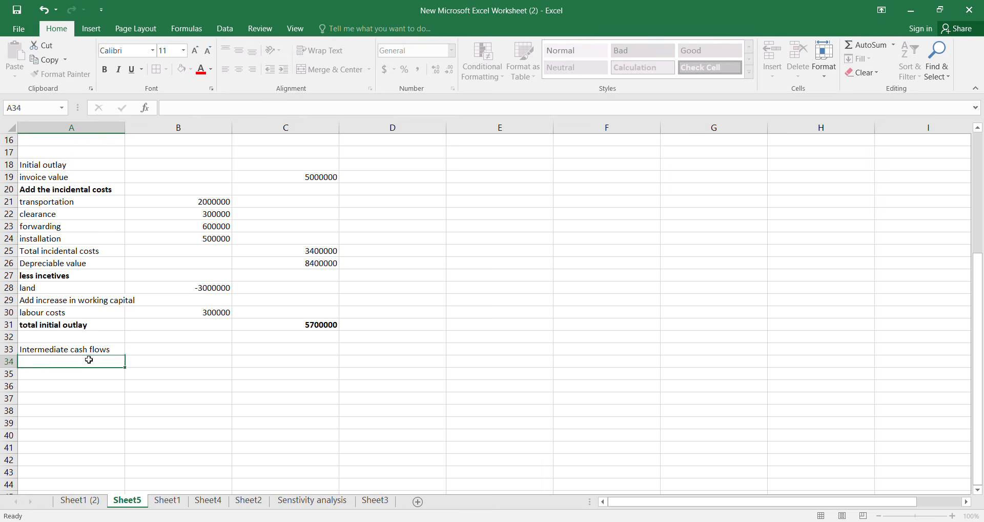
click(95, 375)
click(93, 360)
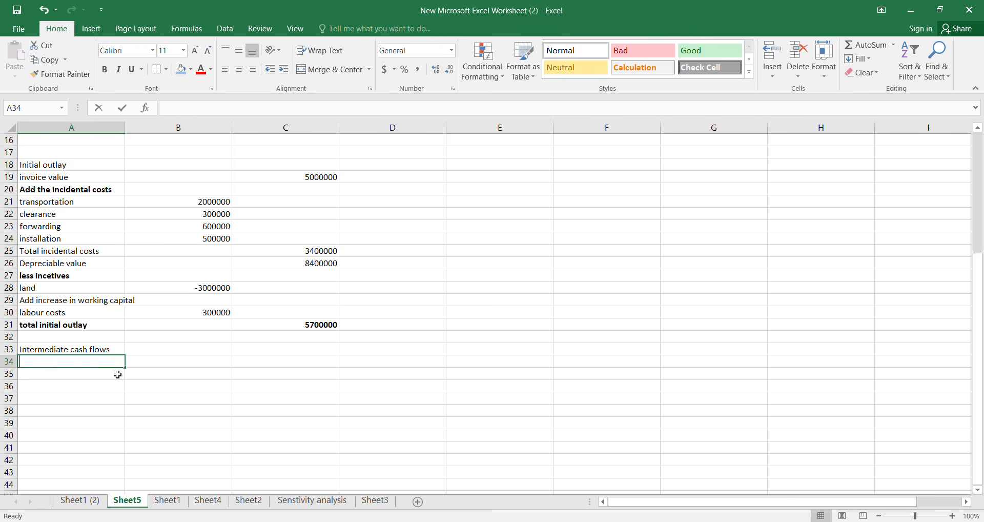
text(Period)
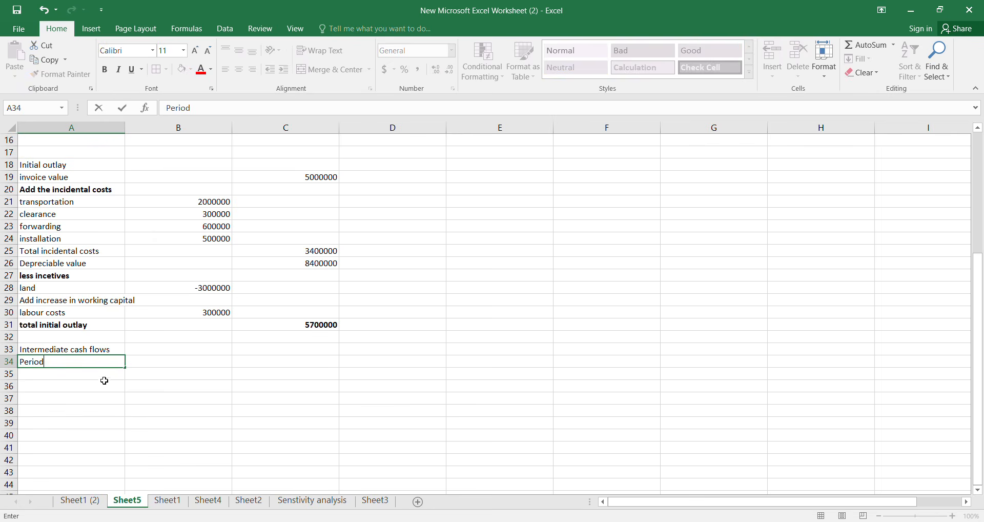
- Number the periods in row 34 by entering 0 in B34 and 1 in C34 and extending the series to 6 in H34
click(176, 363)
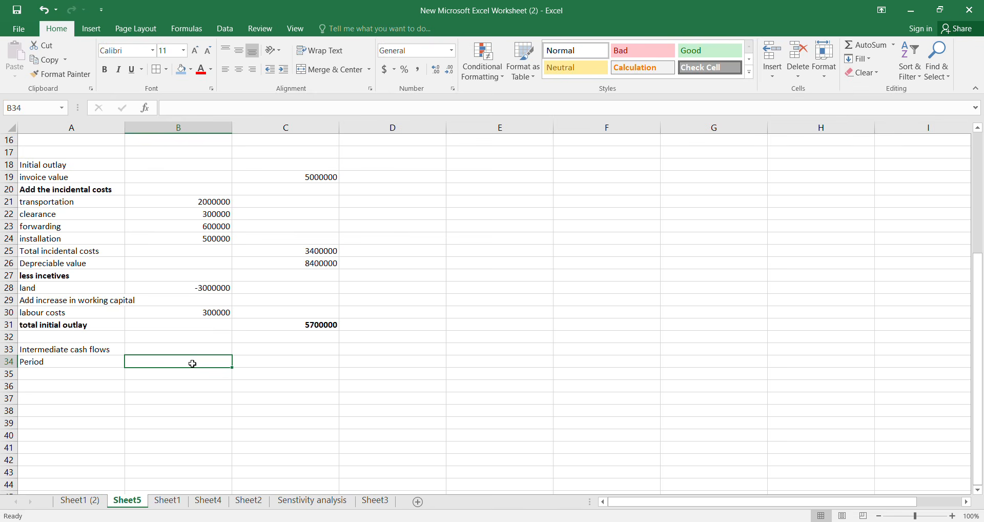
text(0)
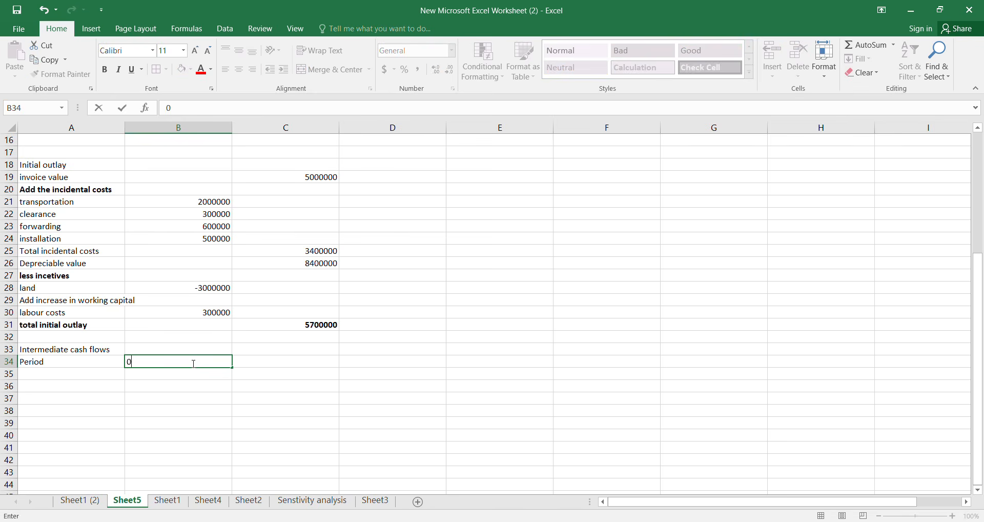
key(Tab)
text(2)
key(Right)
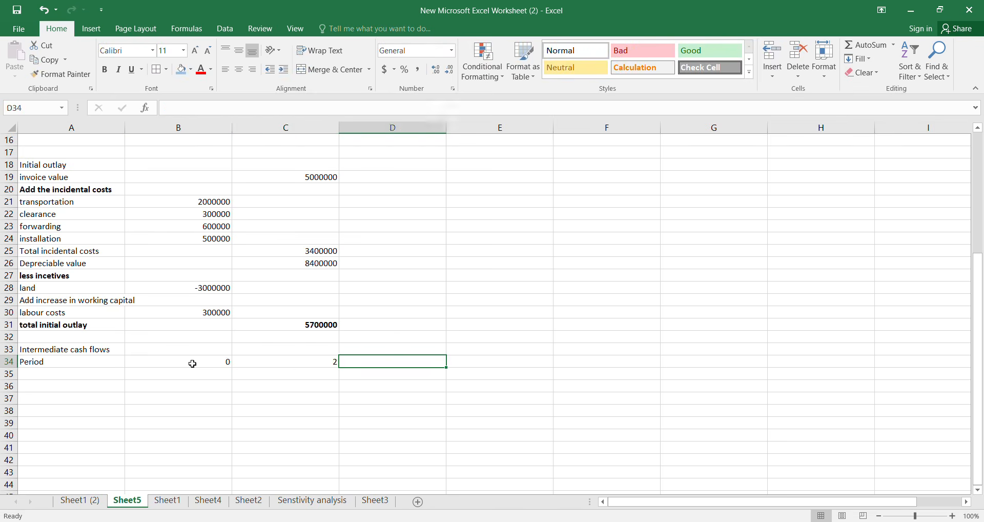
key(Left)
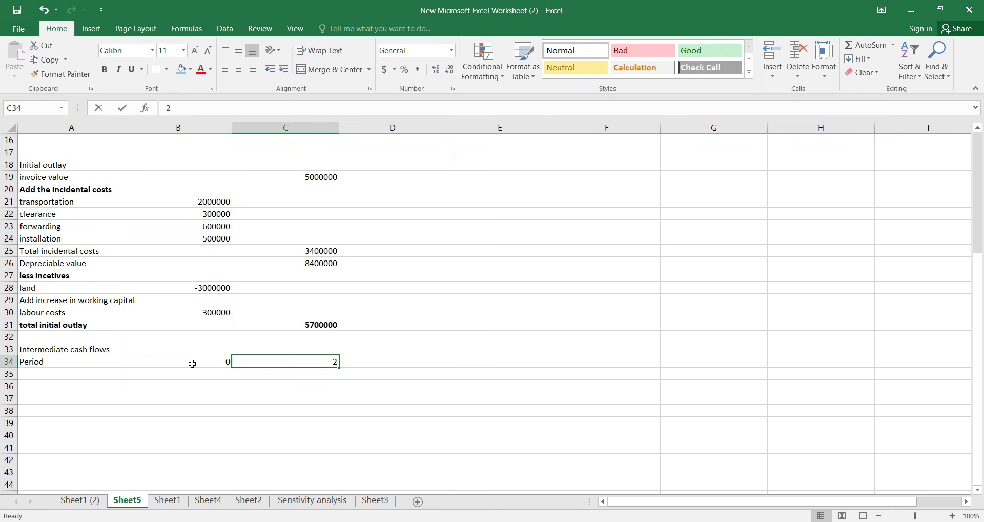
text(1)
key(Tab)
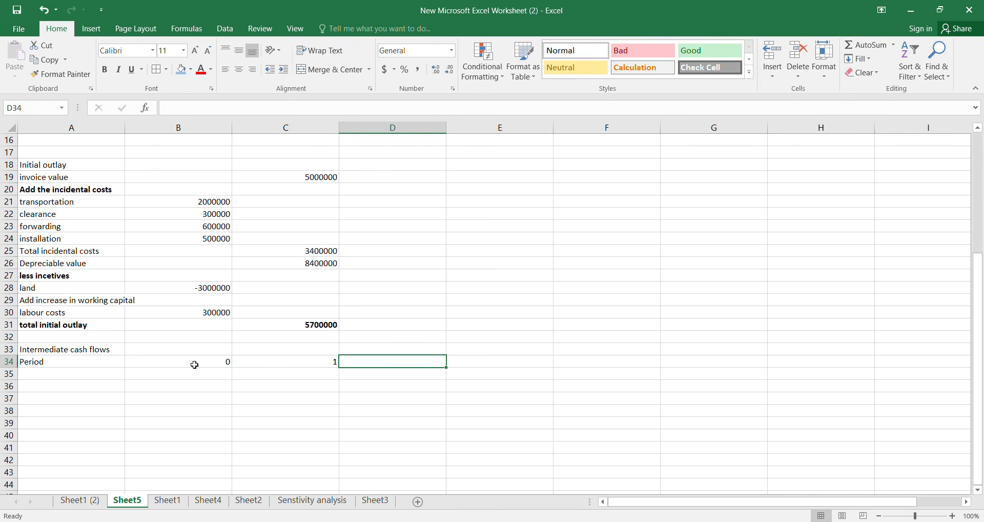
drag(197, 360, 841, 355)
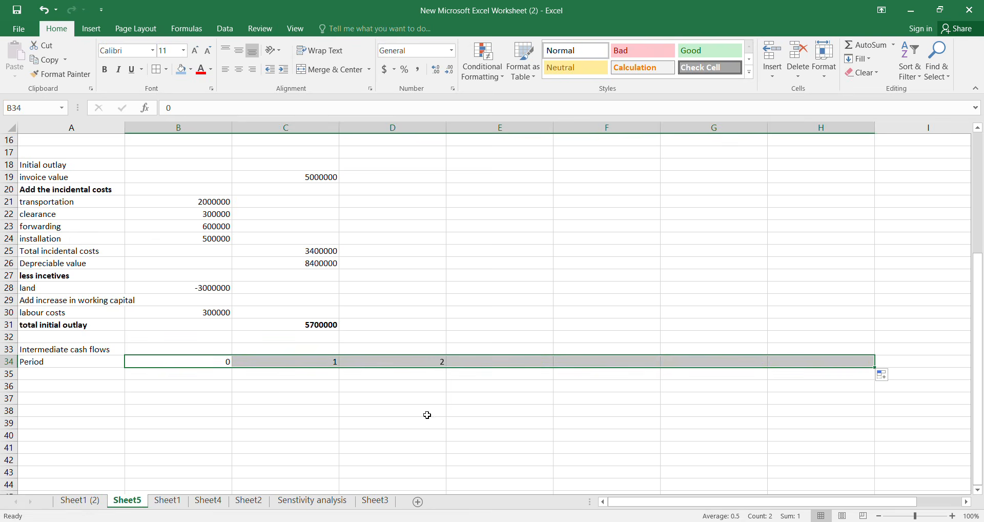
- Label A35 "Revenue" and enter the negative of the total initial outlay in B35 with the formula -C31
click(72, 384)
click(70, 375)
double_click(70, 375)
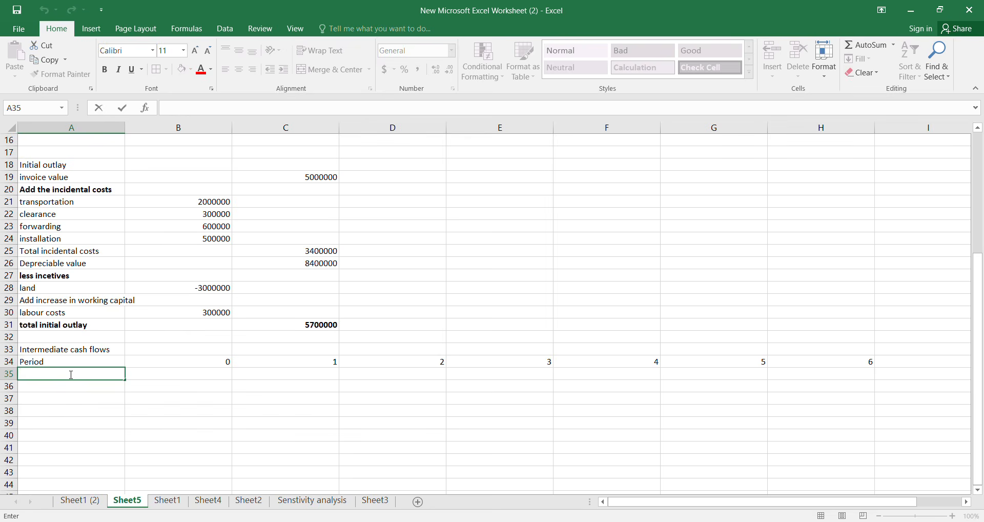
text(Revenue)
double_click(183, 376)
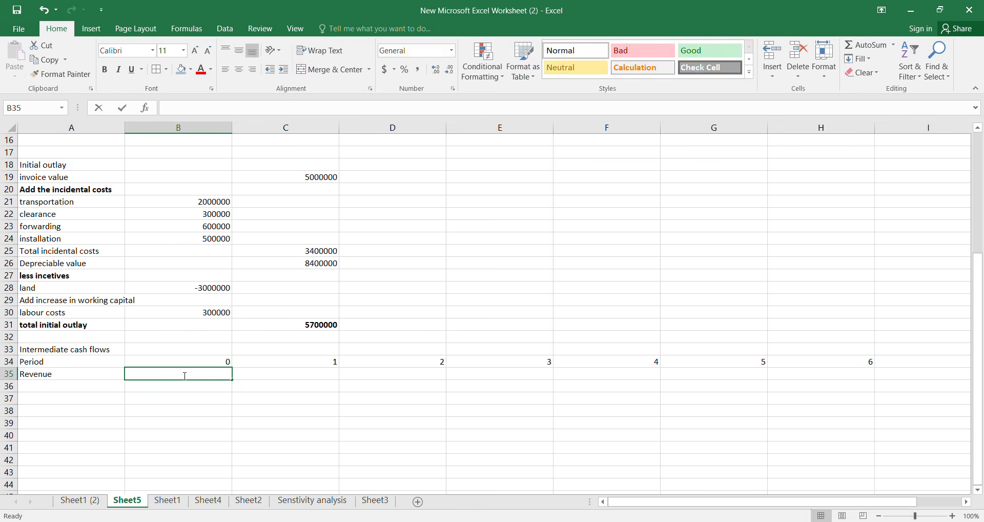
text(-)
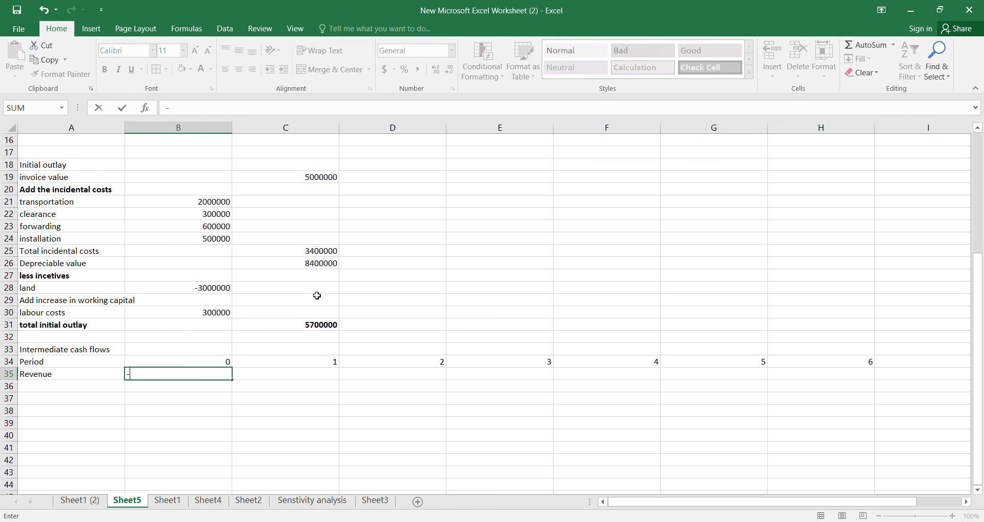
click(329, 323)
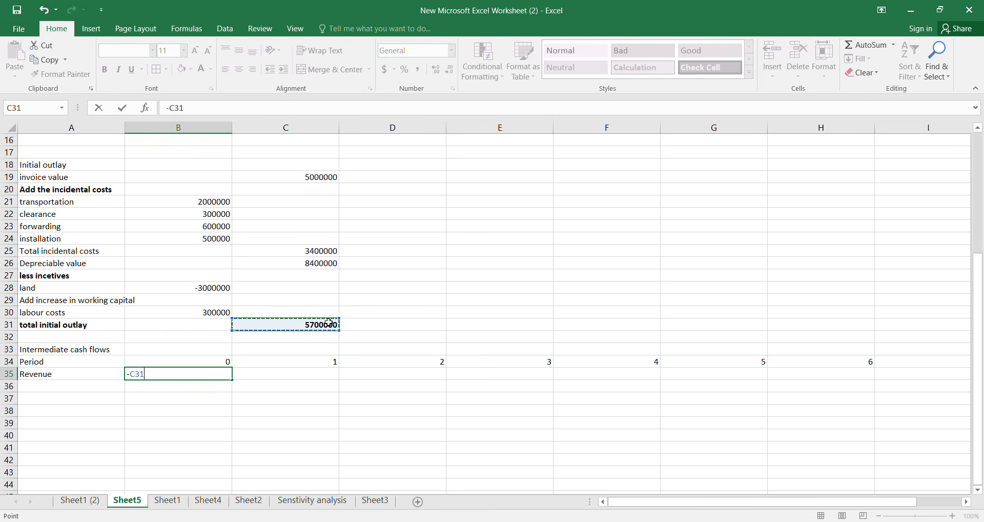
key(ctrl+Return)
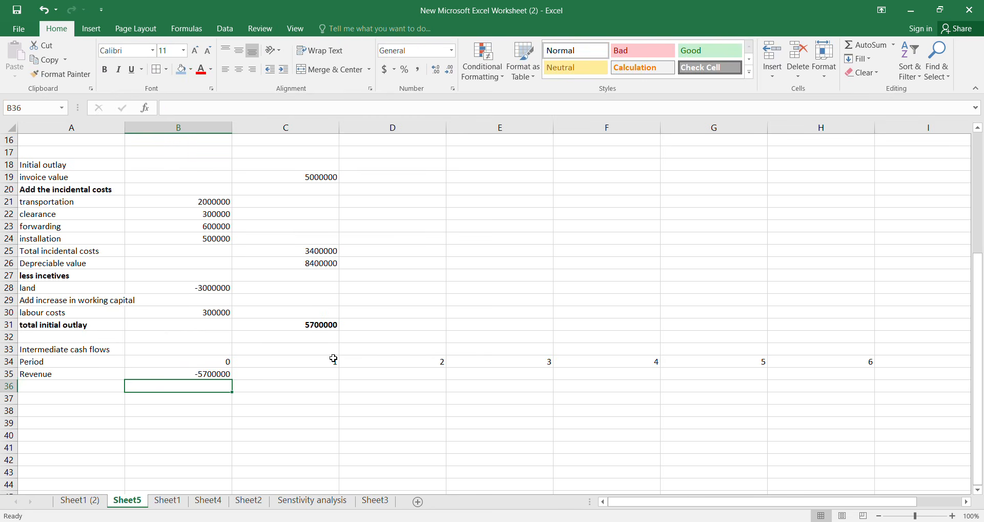
- Link the period 1 revenue in C35 to the revenue input with the formula =B8
click(318, 369)
scroll(267, 301, up, 3)
scroll(267, 301, up, 1)
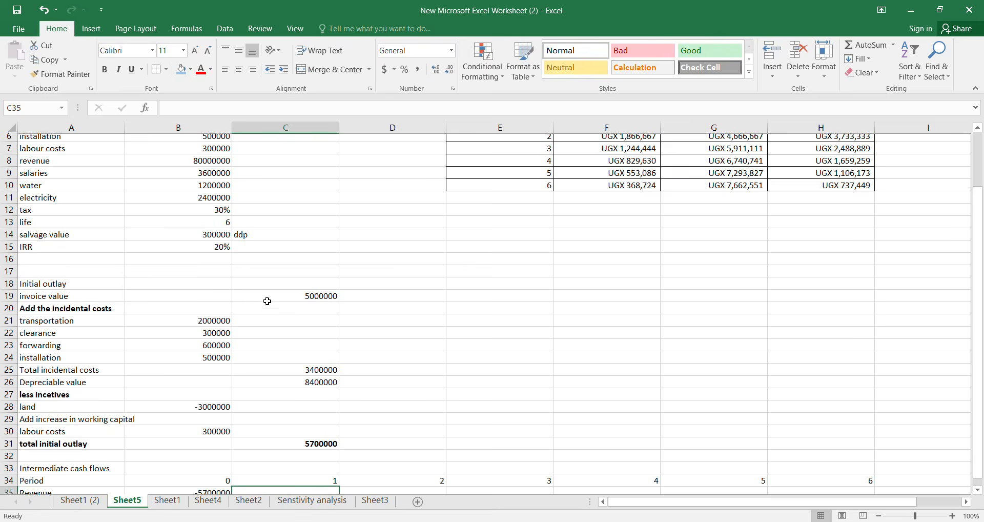
scroll(267, 301, down, 2)
text(=)
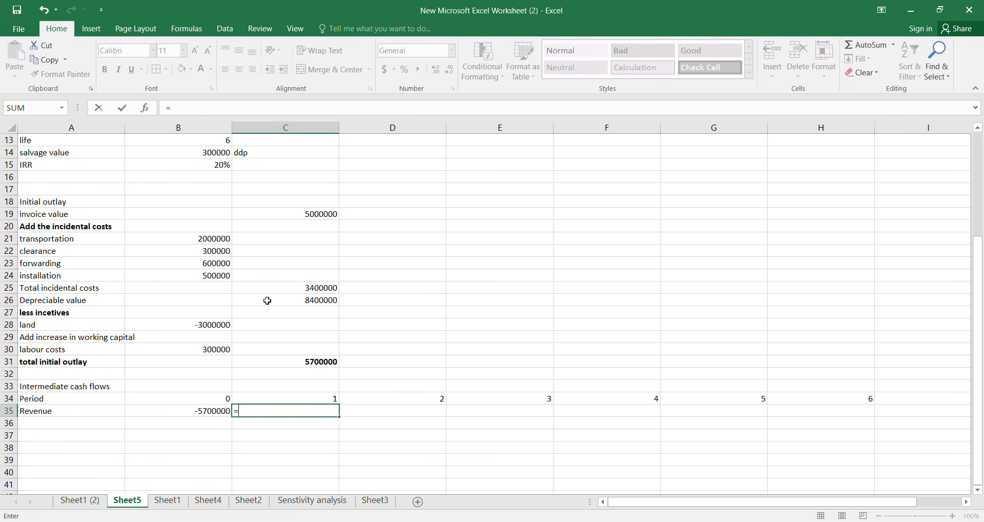
key(Up)
key(Up)
key(Up)
key(Up)
key(Up)
key(Up)
key(Up)
key(Up)
key(Up)
key(Up)
key(Up)
key(Up)
key(Up)
key(Up)
key(Up)
key(Up)
key(Up)
key(Up)
key(Up)
key(Up)
key(Up)
key(Up)
key(Up)
key(Up)
key(Up)
key(Up)
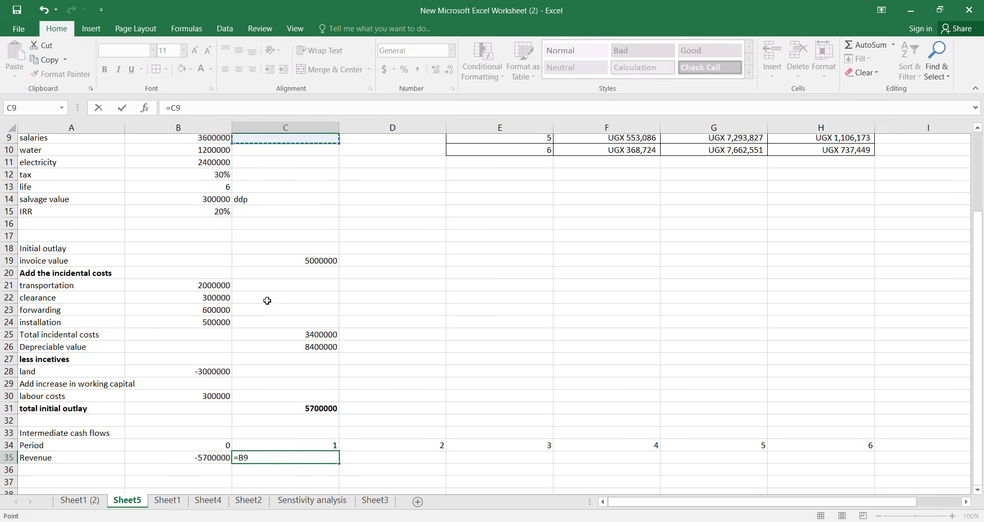
key(Left)
key(Left)
key(Up)
key(Up)
key(Up)
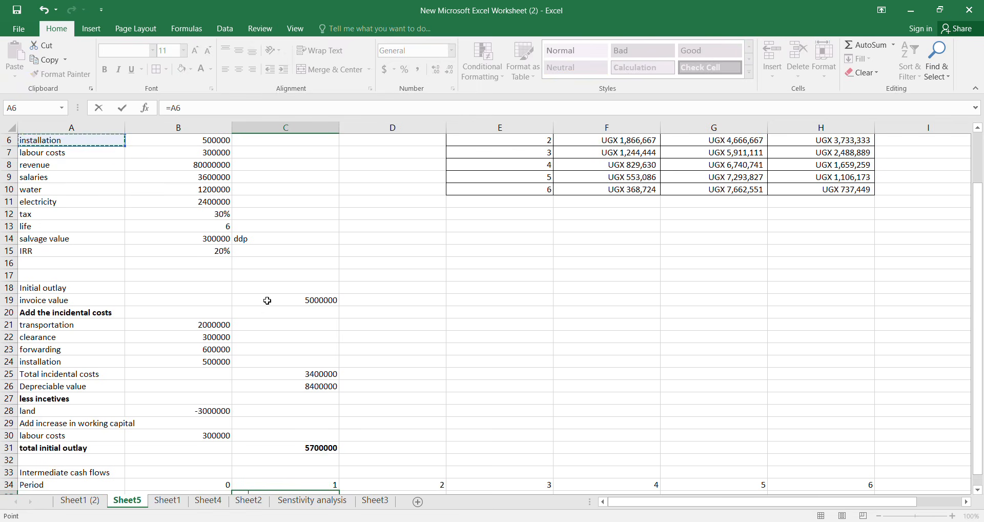
key(Down)
key(Up)
key(Up)
key(Up)
key(Up)
key(Up)
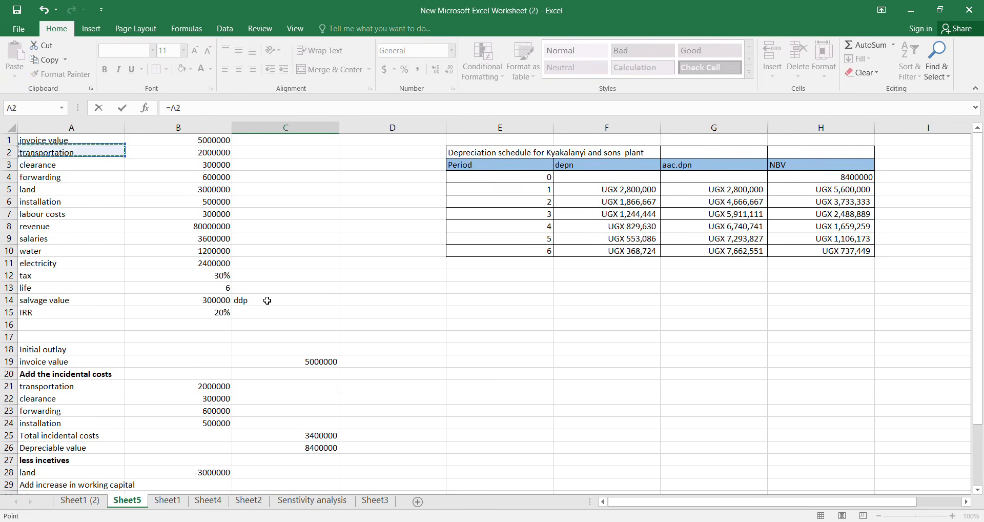
key(Down)
key(Down)
key(Down)
key(Down)
key(Right)
key(Down)
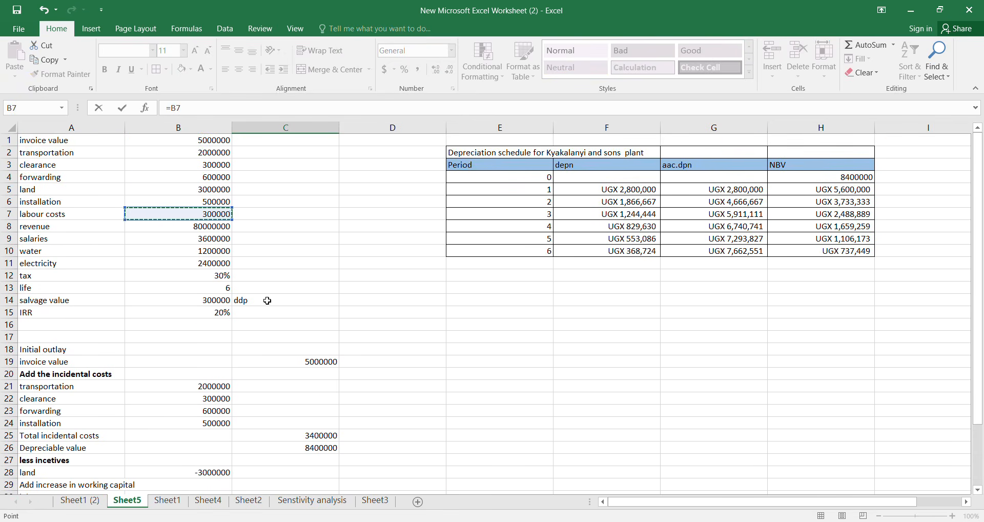
key(Down)
key(Return)
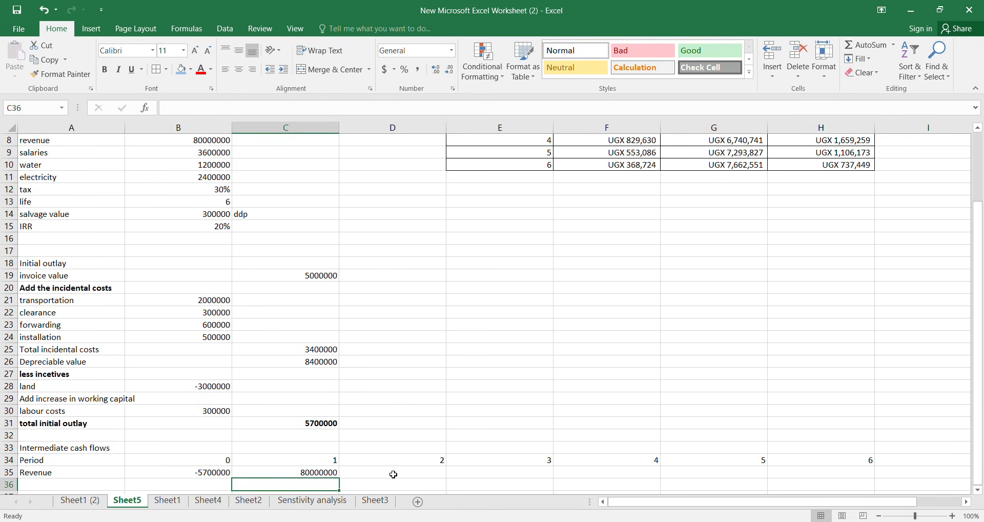
- Make the revenue reference in C35 absolute as =$B$8 and fill the formula across to H35
click(337, 474)
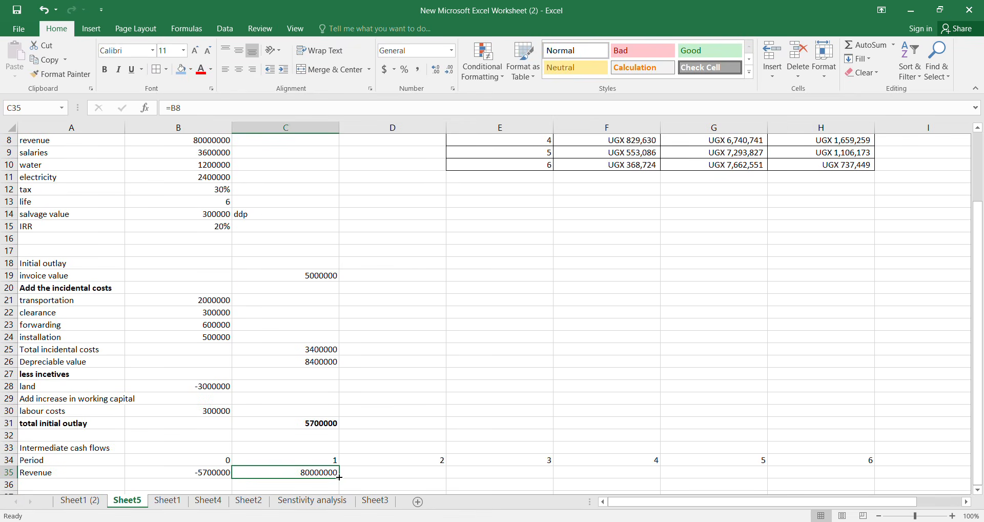
drag(339, 477, 871, 474)
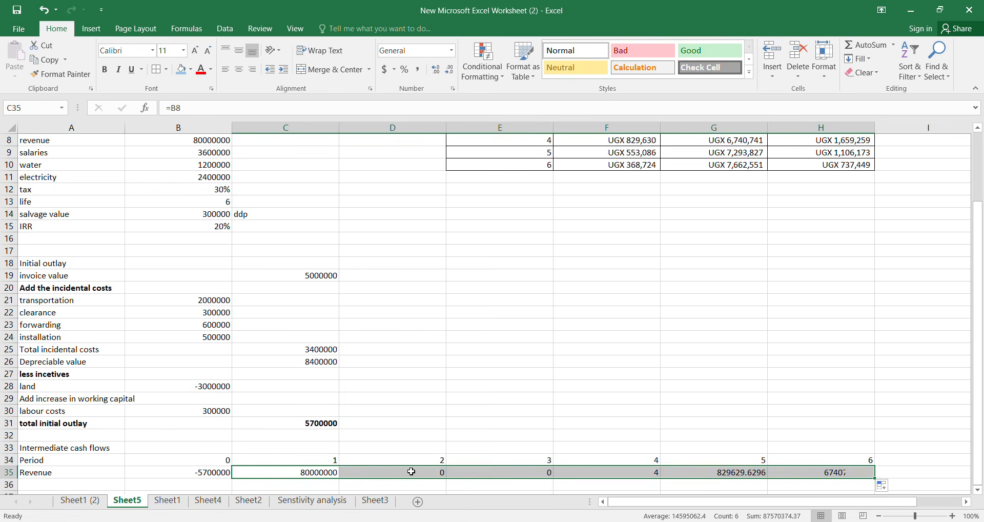
click(173, 107)
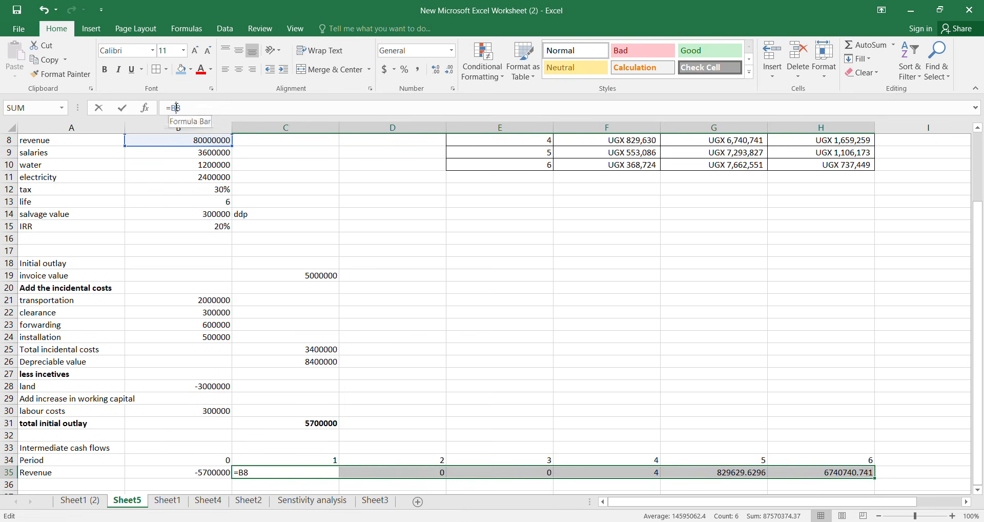
key(F4)
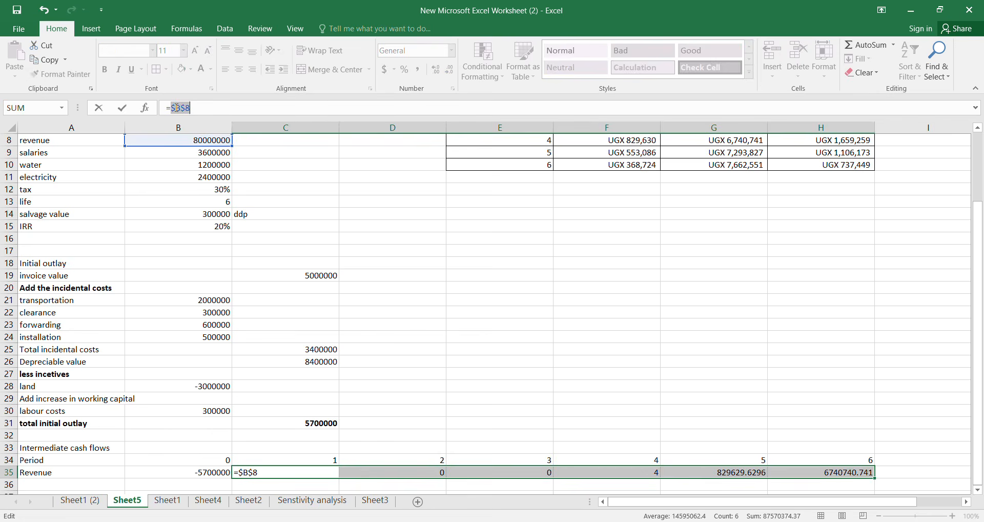
key(Return)
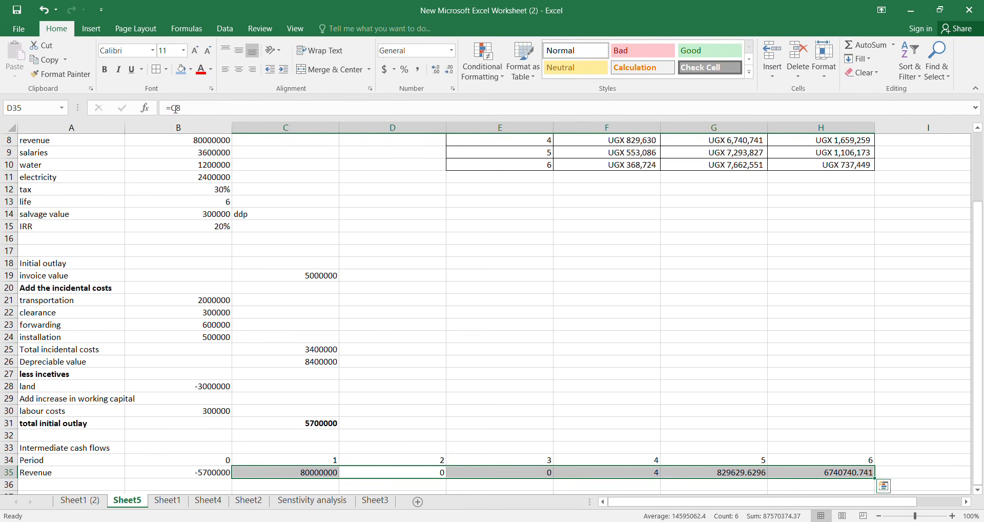
click(272, 472)
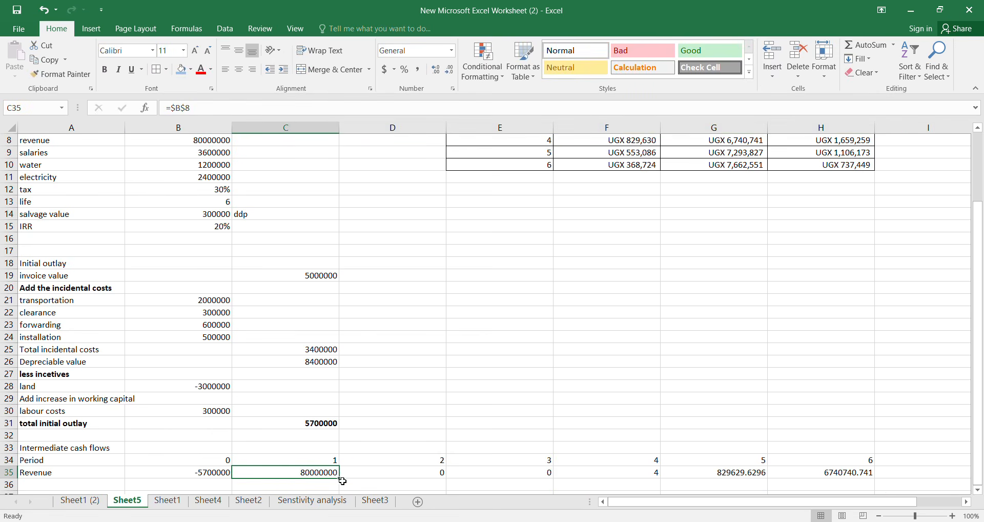
drag(337, 477, 836, 472)
scroll(358, 362, down, 2)
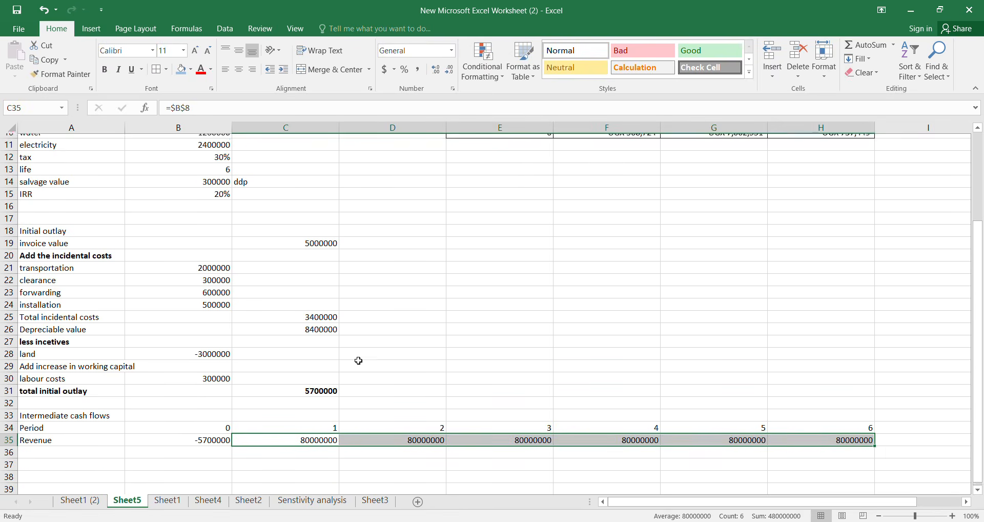
- Enter the row label "Less opx" in A36 below Revenue
click(183, 415)
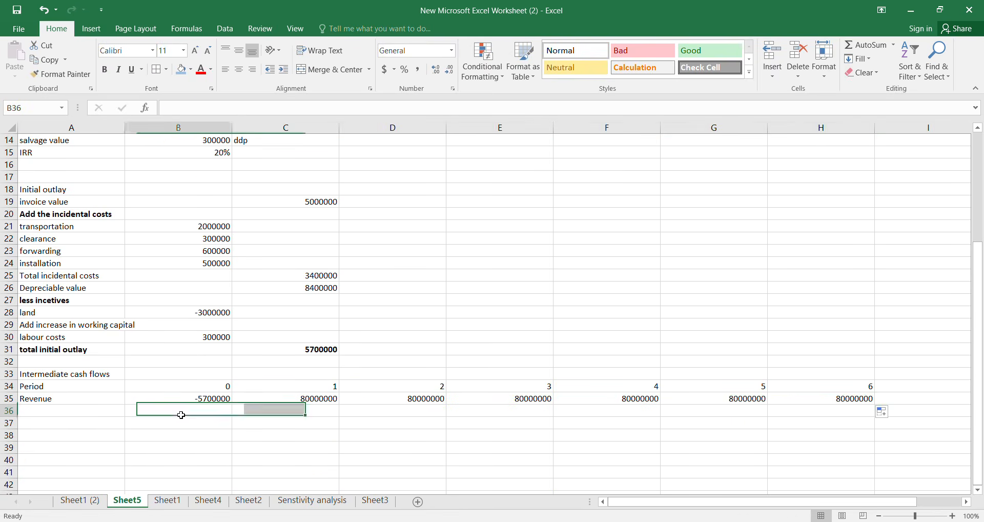
click(86, 415)
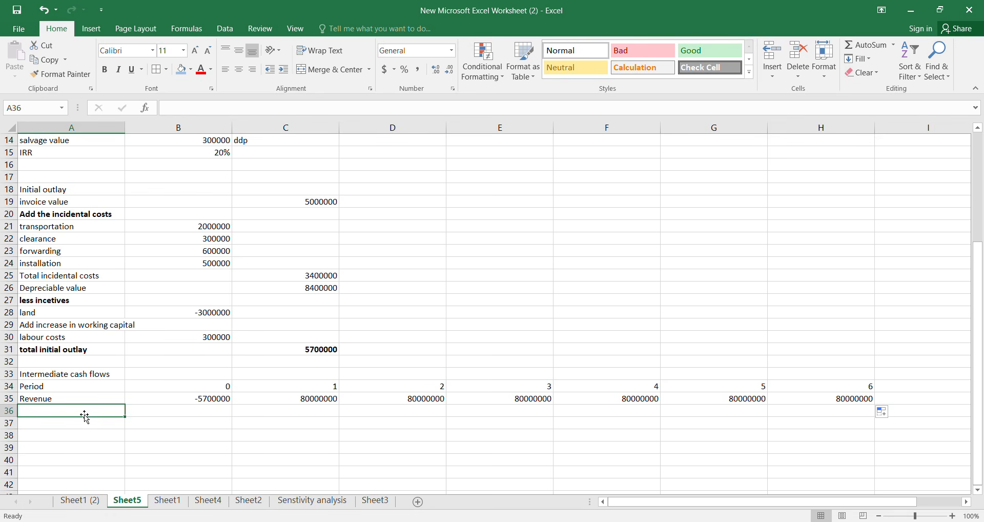
text(Less opx)
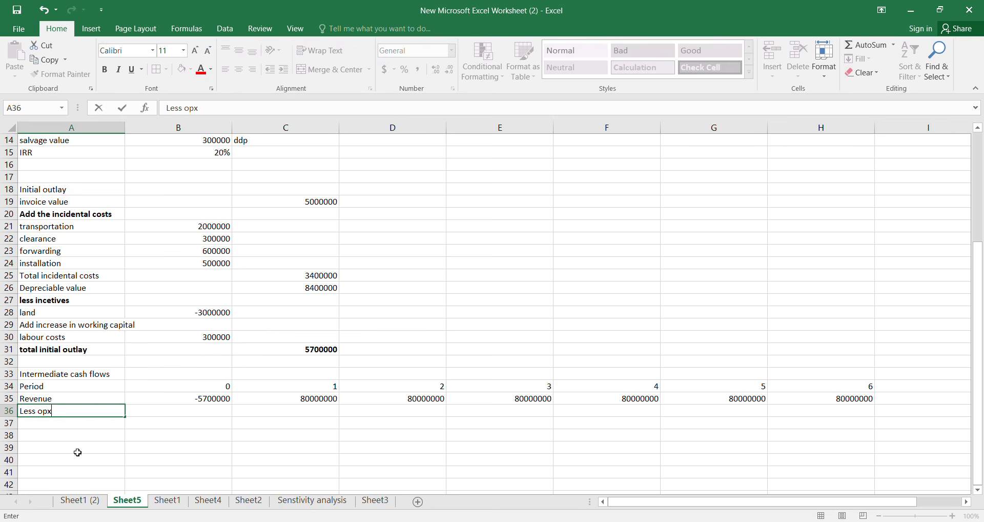
click(82, 424)
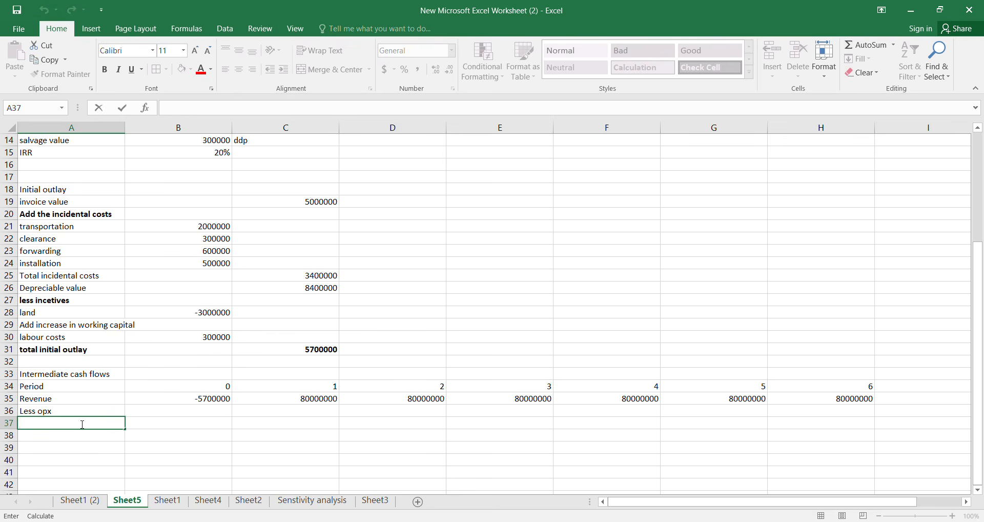
scroll(65, 323, up, 5)
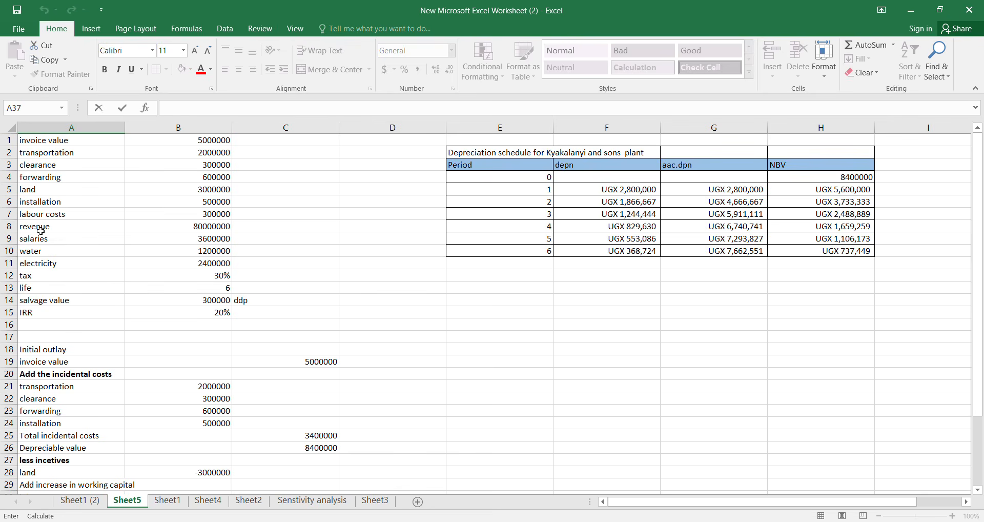
scroll(49, 246, down, 10)
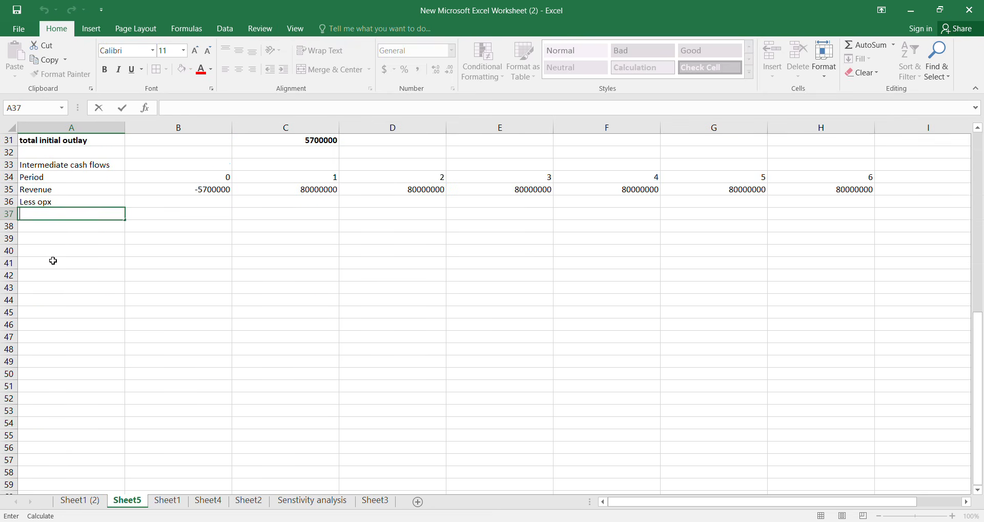
scroll(53, 261, up, 1)
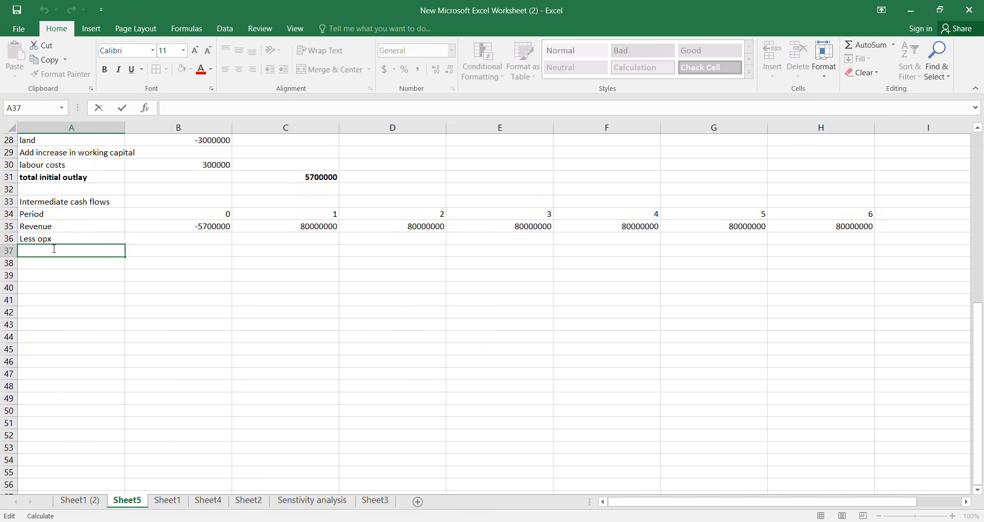
text(Salarie)
key(BackSpace)
key(BackSpace)
key(BackSpace)
key(BackSpace)
key(BackSpace)
key(BackSpace)
key(BackSpace)
- Label A37 by linking it to the salaries label with the formula =A9
text(=)
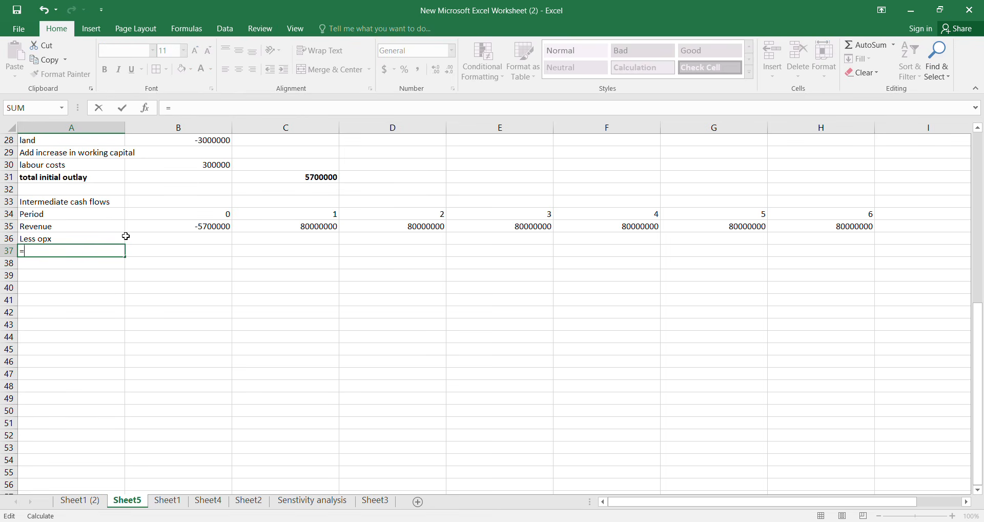
scroll(83, 226, up, 7)
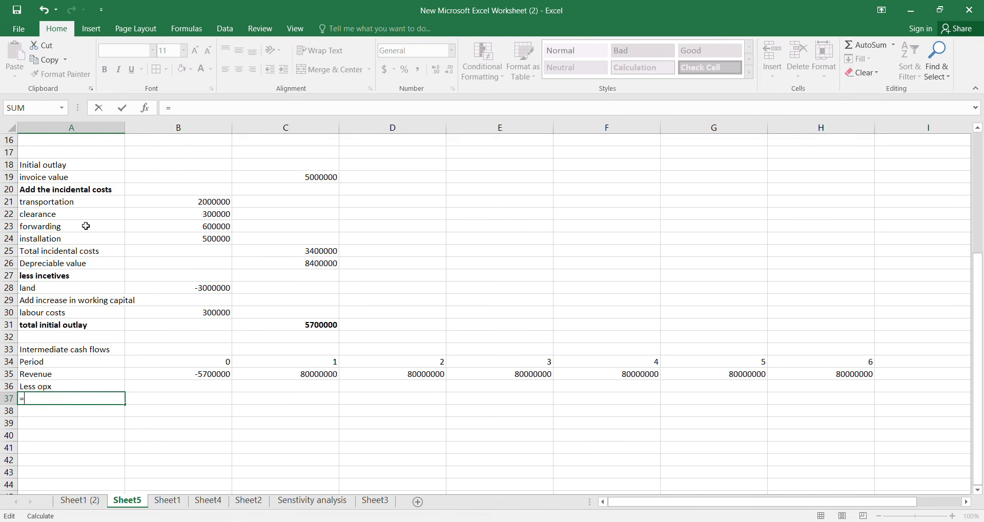
click(53, 165)
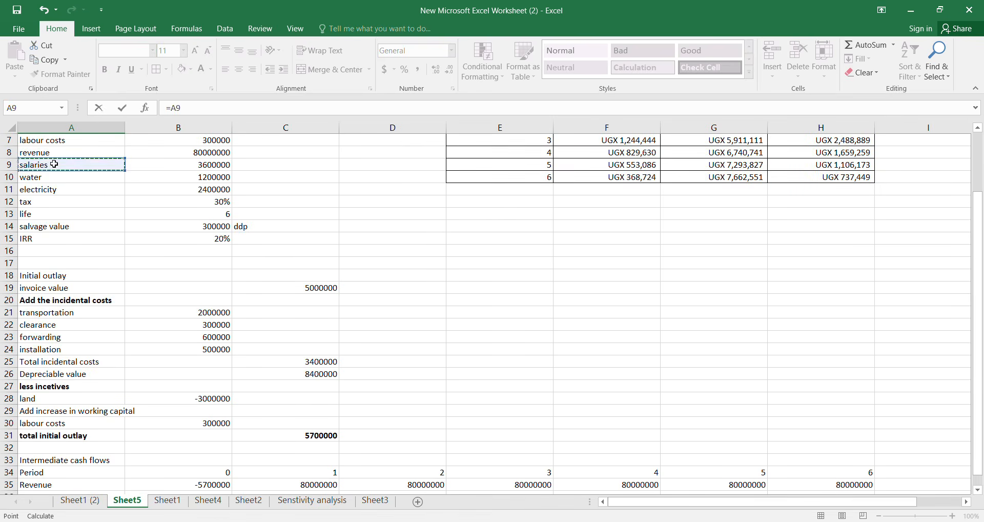
key(Return)
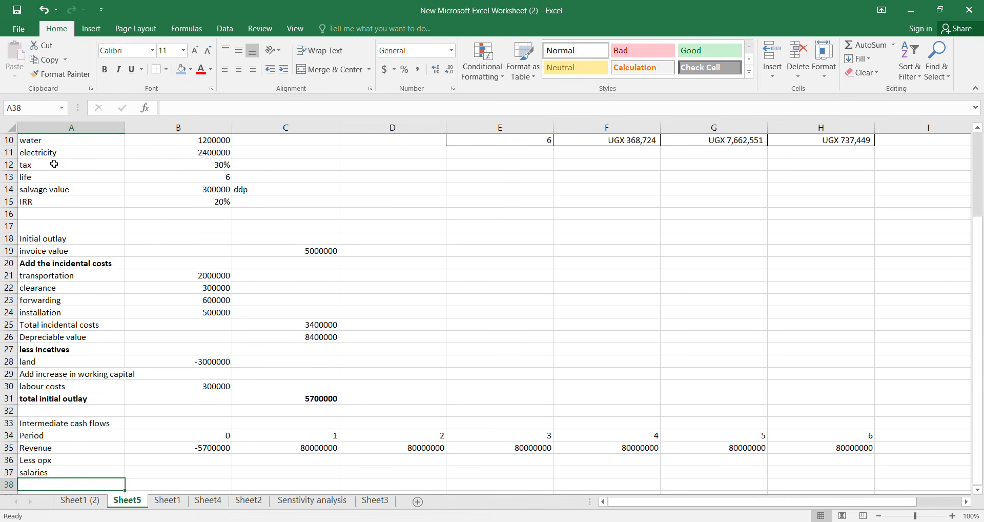
- Link the period 1 salaries in C37 to the salaries input with the formula =B9
click(153, 472)
click(240, 471)
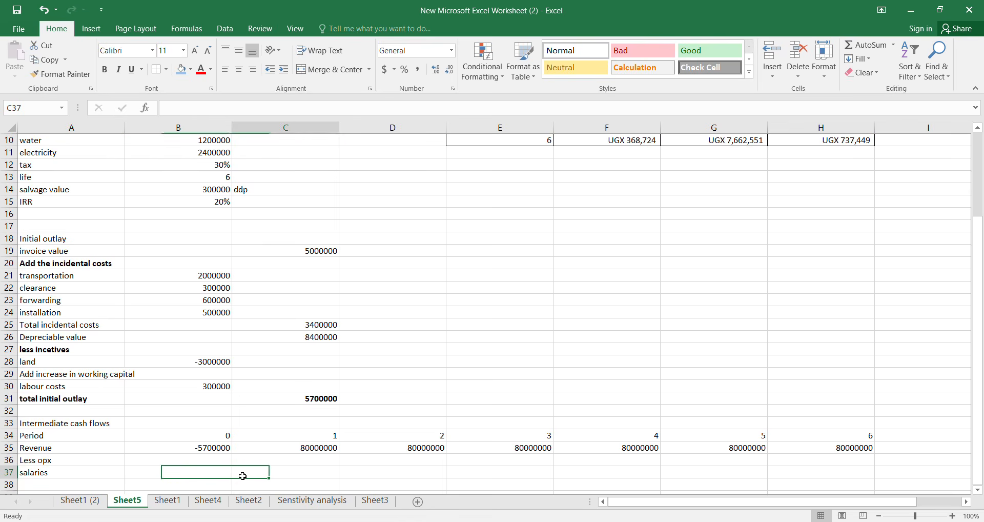
text(=)
key(Up)
key(Up)
key(Up)
key(Up)
key(Up)
key(Up)
key(Up)
key(Up)
key(Up)
key(Up)
key(Up)
key(Up)
key(Up)
key(Up)
key(Up)
key(Up)
key(Up)
key(Up)
key(Up)
key(Up)
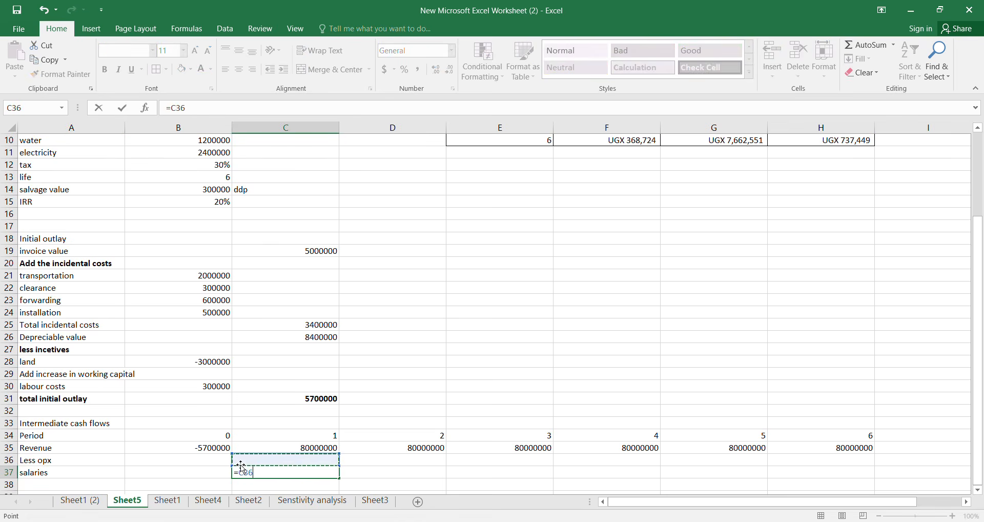
key(Down)
key(Down)
key(Down)
key(Down)
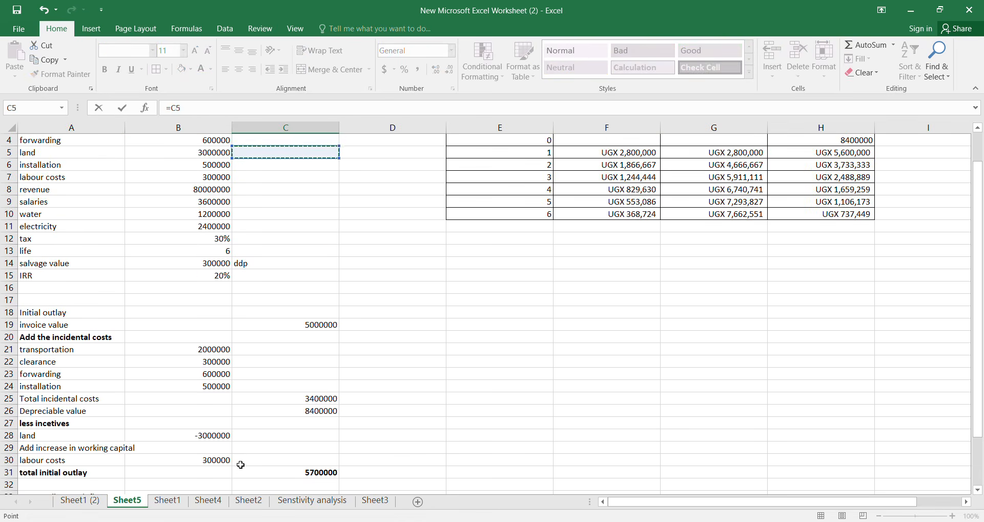
key(Left)
key(Down)
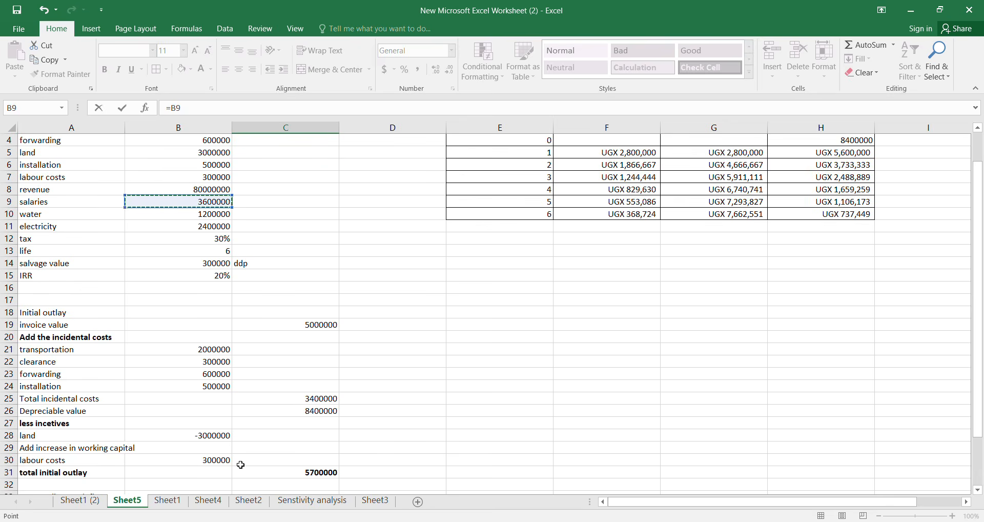
key(Return)
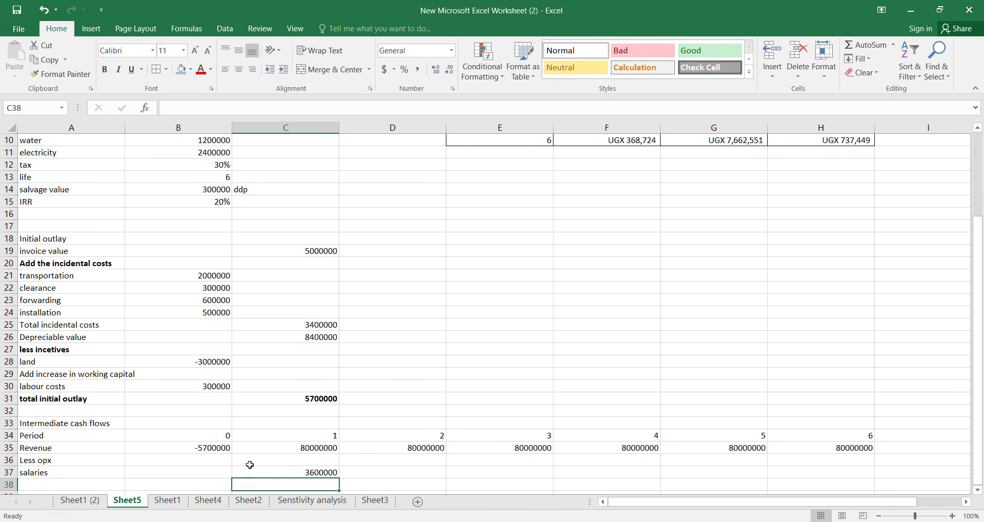
- Make the salaries reference in C37 absolute as =$B$9 and fill the formula across to H37
click(285, 474)
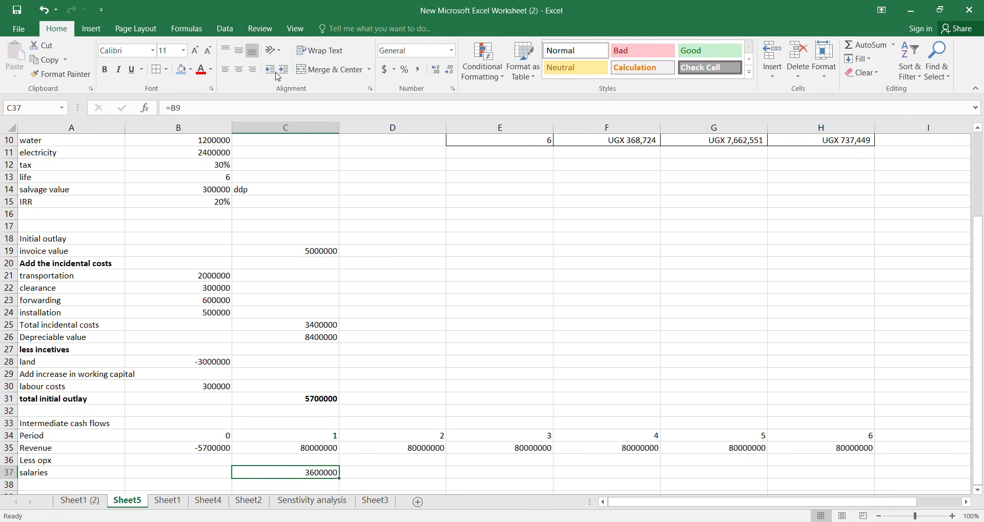
click(175, 109)
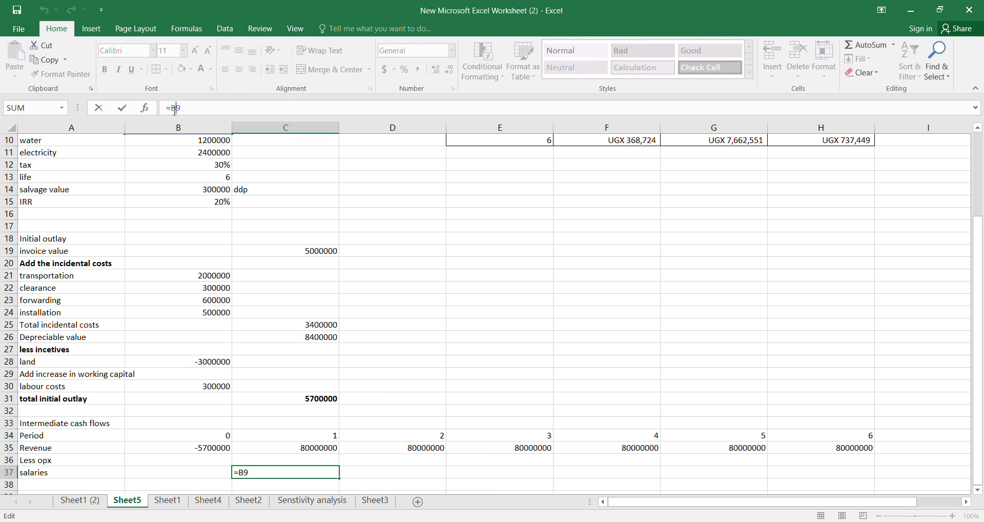
key(F4)
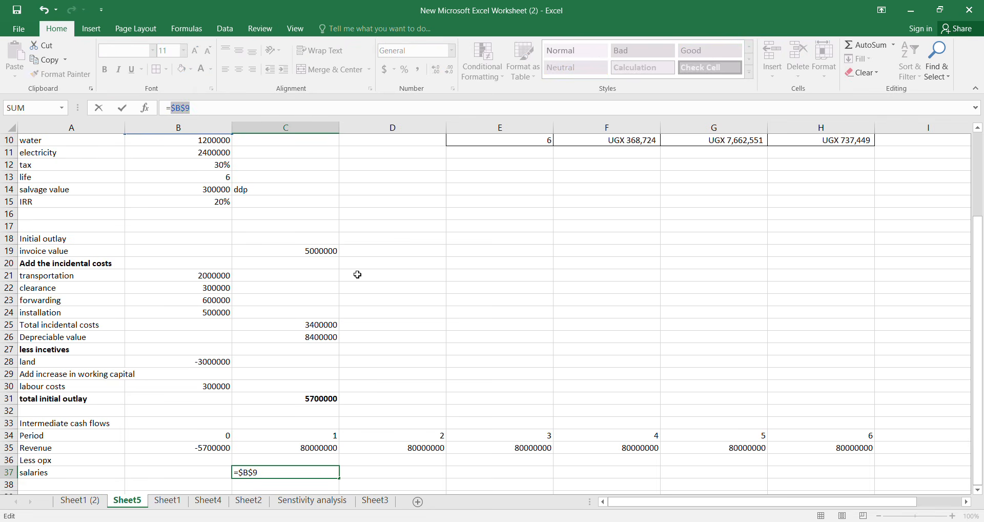
key(Return)
click(318, 472)
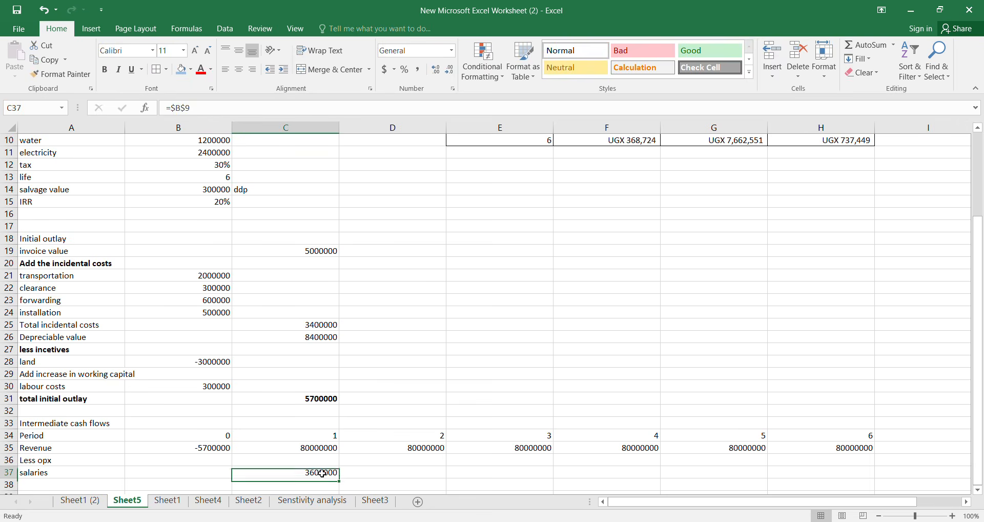
drag(340, 478, 857, 469)
- Label A38 by linking it to the water label with the formula =A10
scroll(374, 472, down, 1)
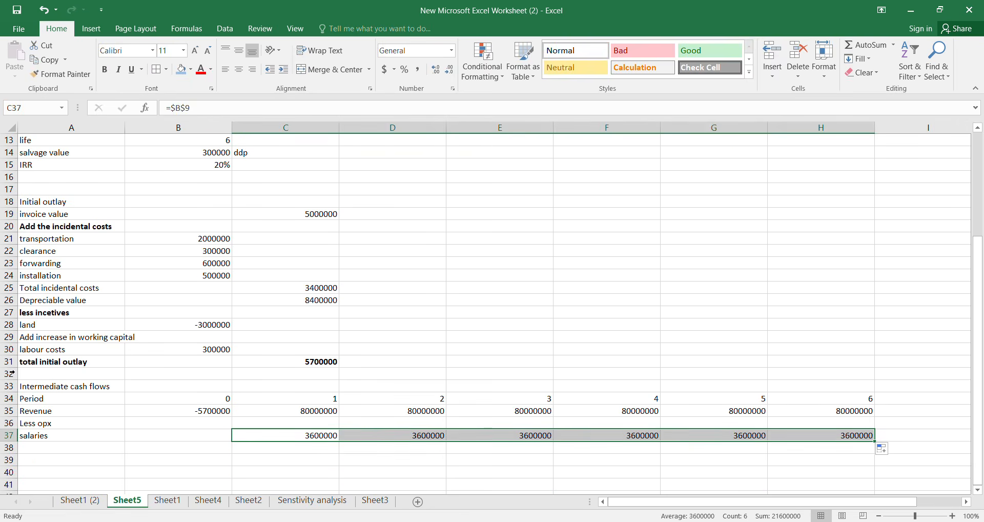
click(45, 446)
text(=)
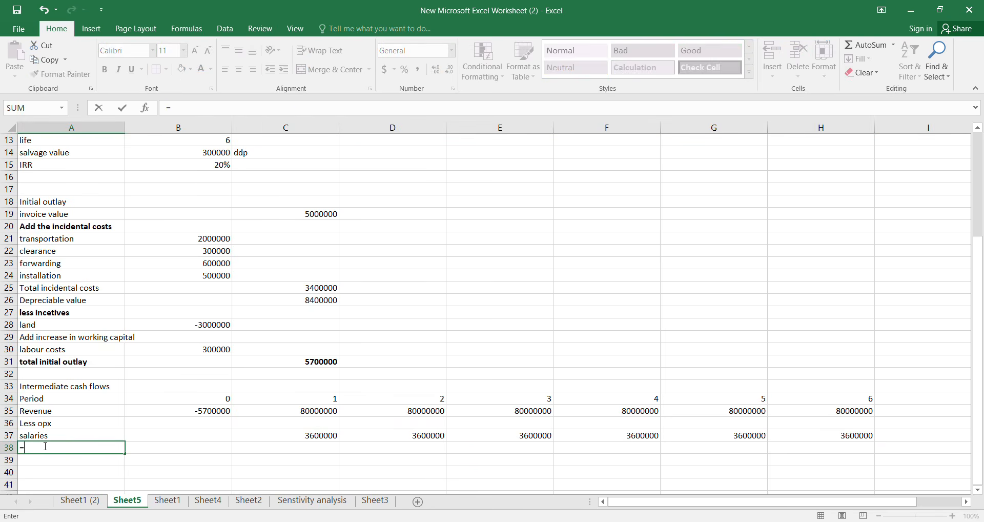
key(Up)
key(Up)
key(Up)
key(Up)
key(Up)
key(Up)
key(Up)
key(Up)
key(Up)
key(Up)
key(Up)
key(Up)
key(Up)
key(Up)
key(Up)
key(Up)
key(Up)
key(Up)
key(Up)
key(Up)
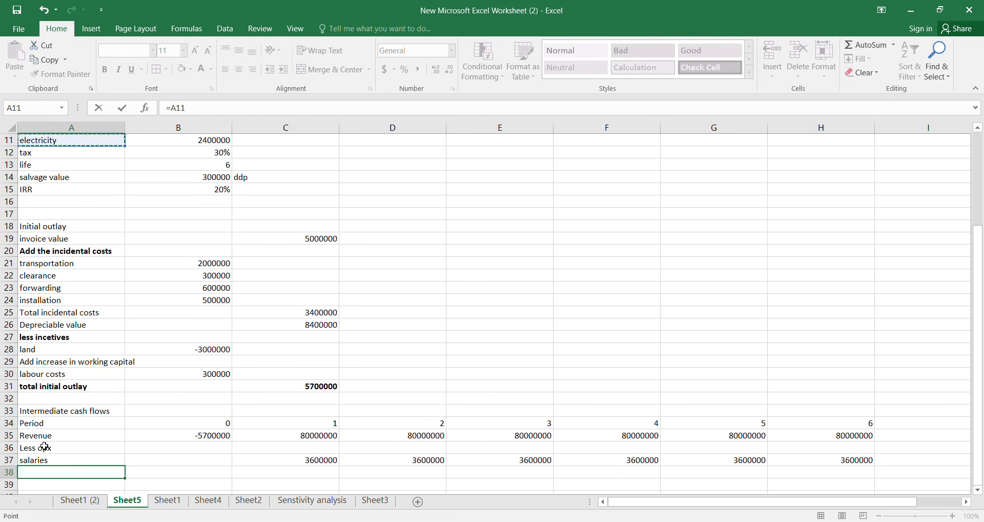
key(Down)
key(Down)
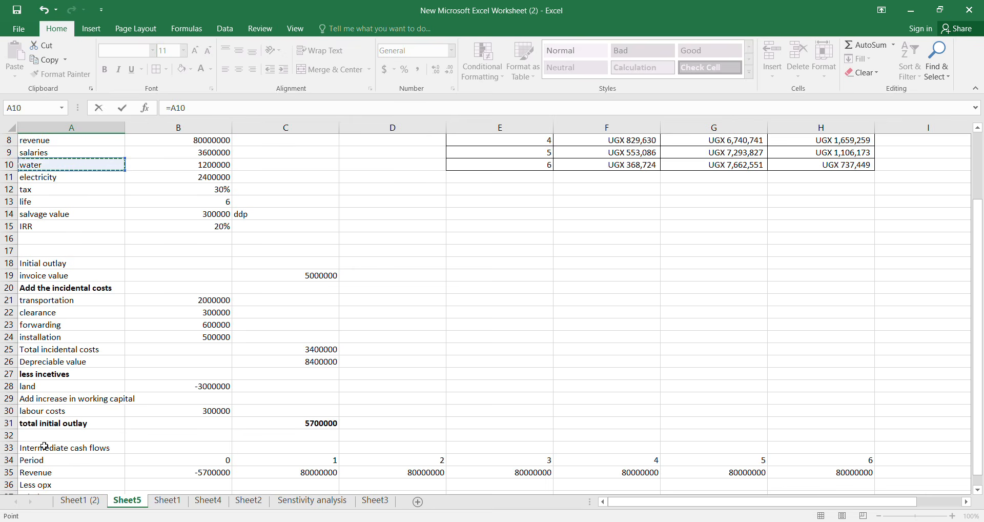
key(Return)
- Link the period 1 water cost in C38 to the water input with the formula =B10
double_click(279, 473)
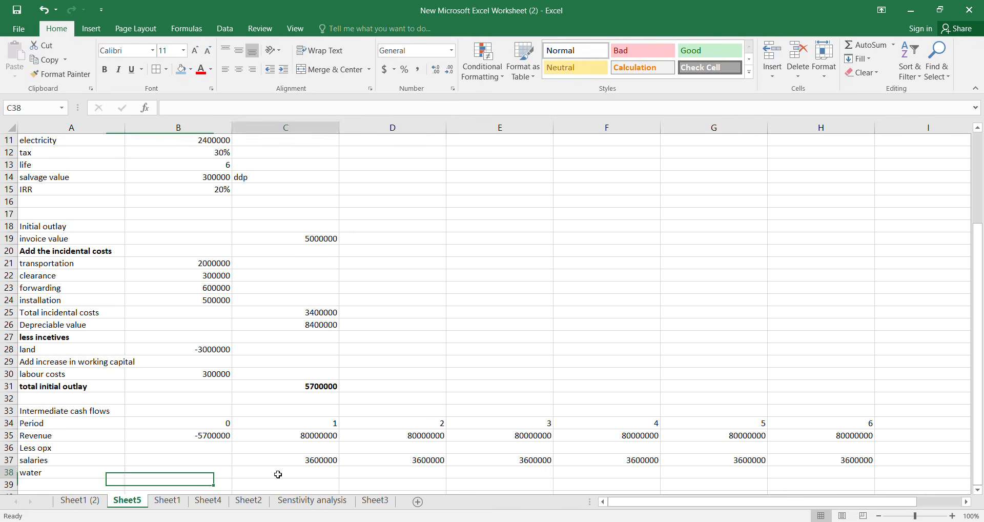
text(=)
key(Up)
key(Up)
key(Up)
key(Up)
key(Up)
key(Up)
key(Up)
key(Up)
key(Up)
key(Up)
key(Up)
key(Up)
key(Up)
key(Up)
key(Up)
key(Up)
key(Up)
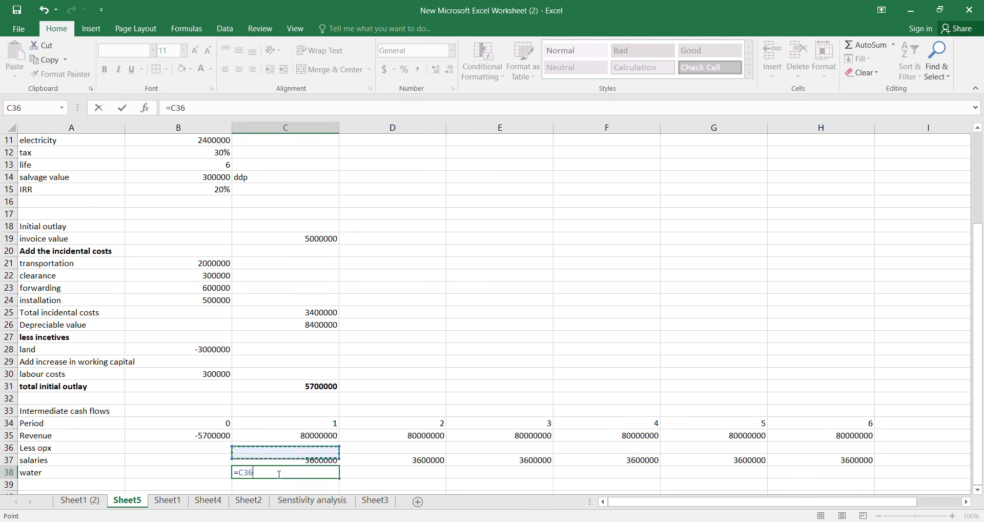
key(Up)
key(Up)
key(Up)
key(Up)
key(Up)
key(Up)
key(Up)
key(Up)
key(Up)
key(Up)
key(Up)
key(Up)
key(Up)
key(Up)
key(Left)
key(Left)
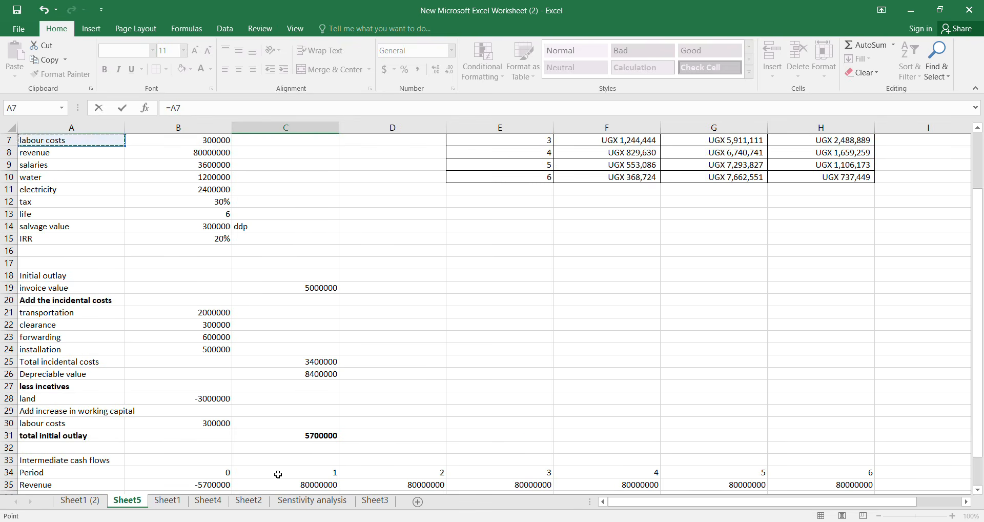
key(Down)
key(Down)
key(Right)
key(Down)
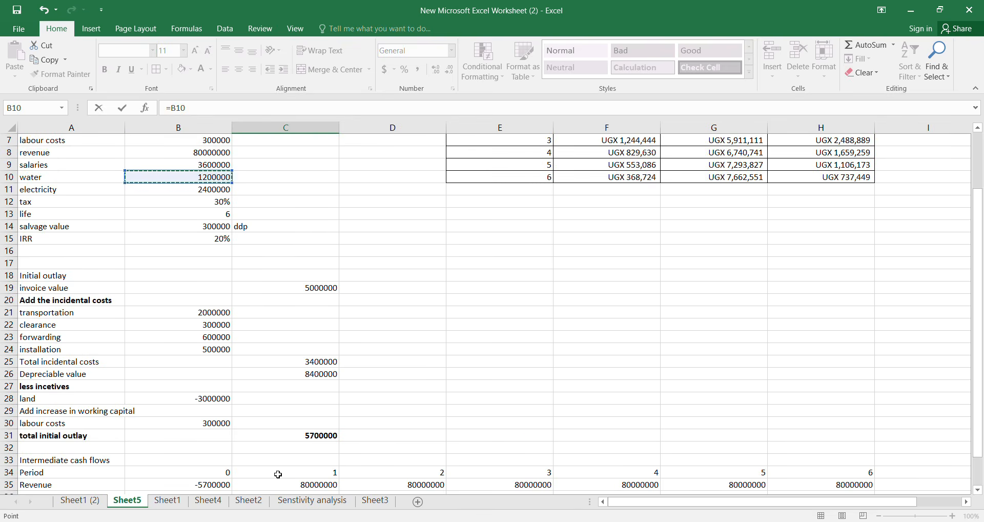
key(Return)
- Make the water reference in C38 absolute as =$B$10 and fill the formula across to H38
key(Up)
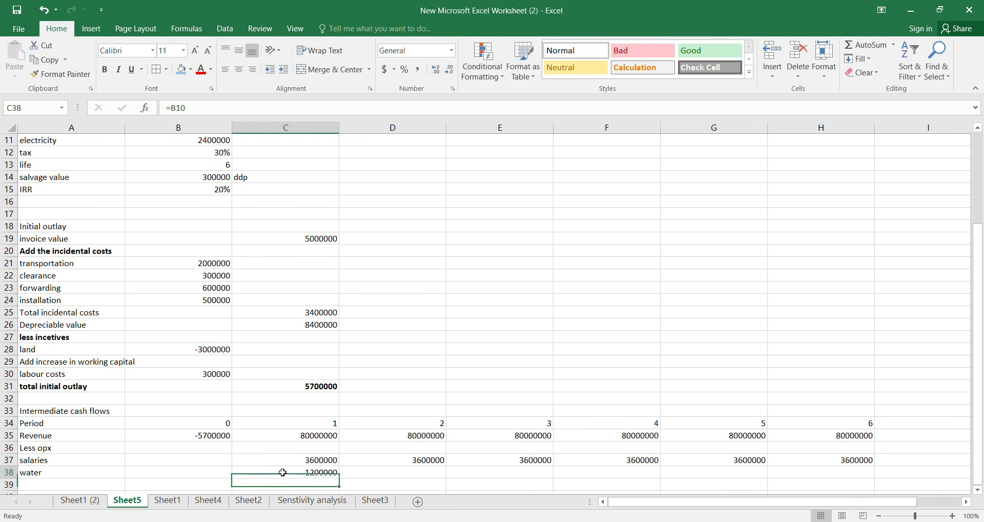
click(176, 108)
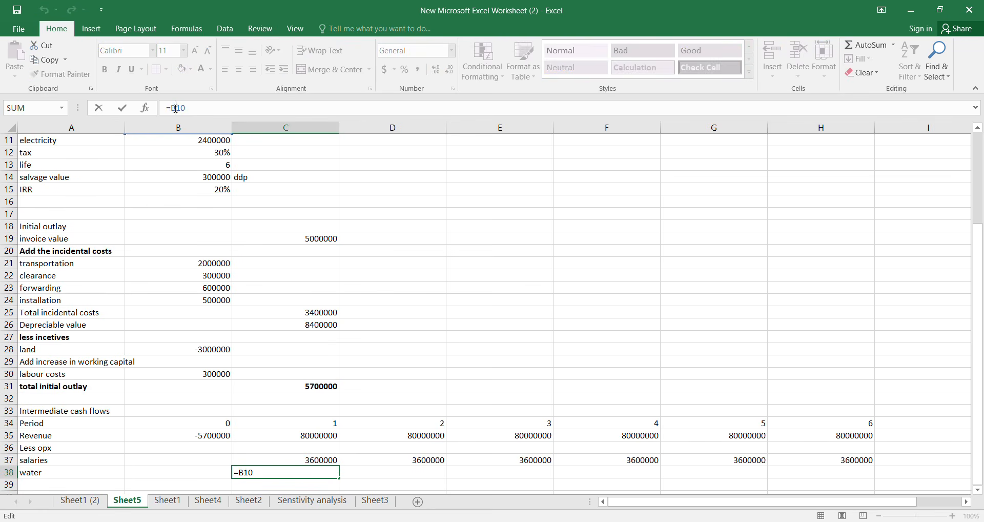
key(F4)
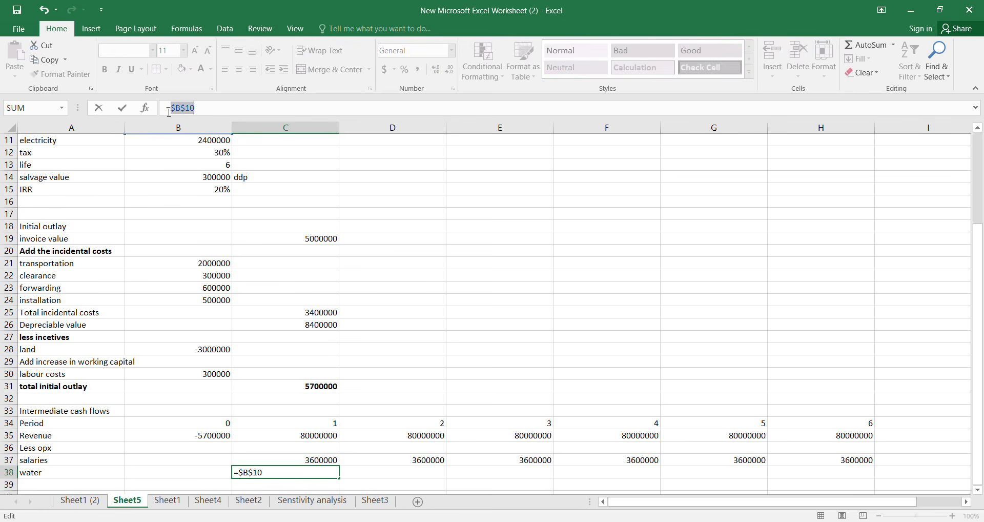
key(Return)
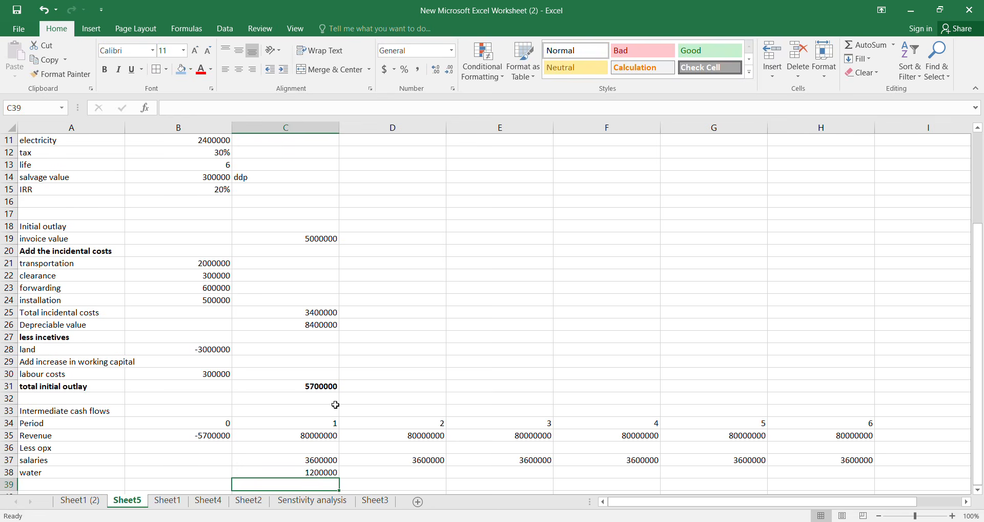
drag(338, 478, 895, 477)
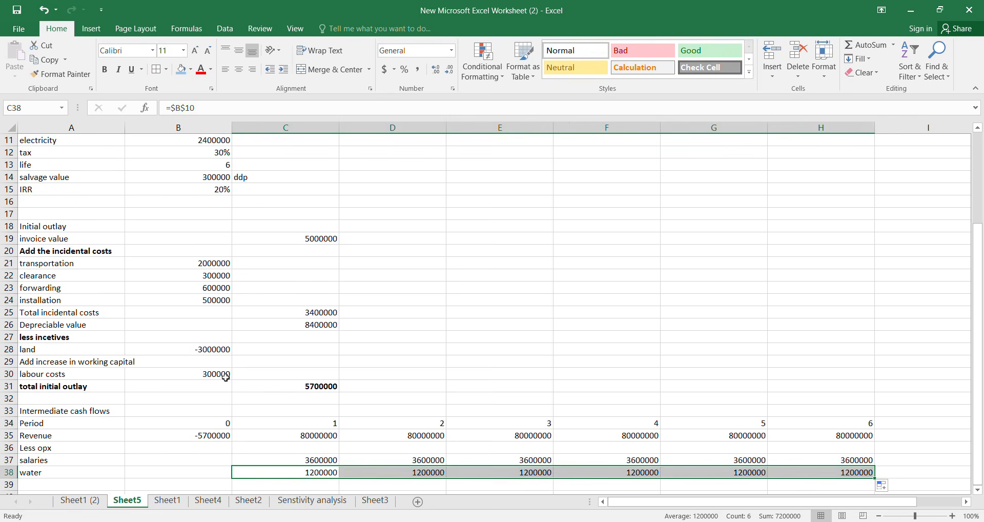
- Label A39 by linking it to the electricity label with the formula =A11
click(49, 482)
text(=)
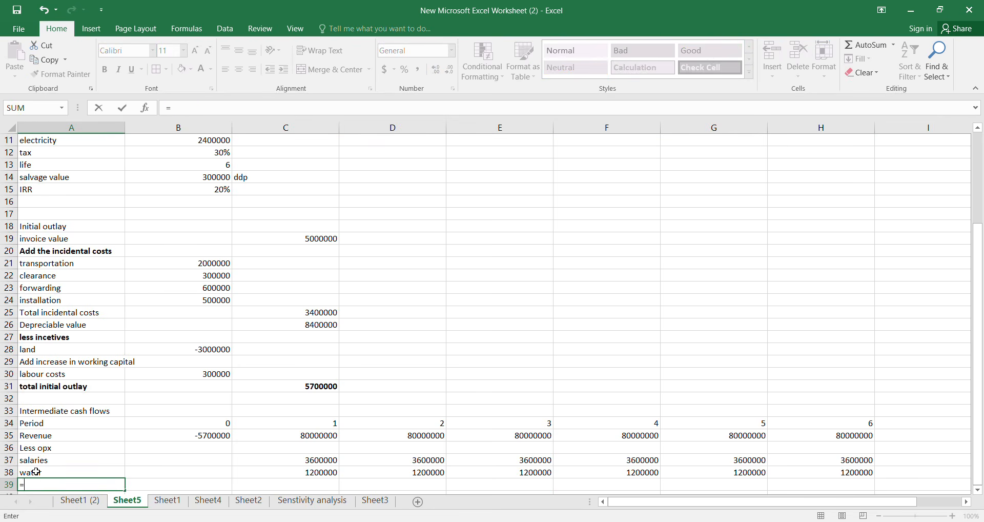
click(67, 149)
click(66, 140)
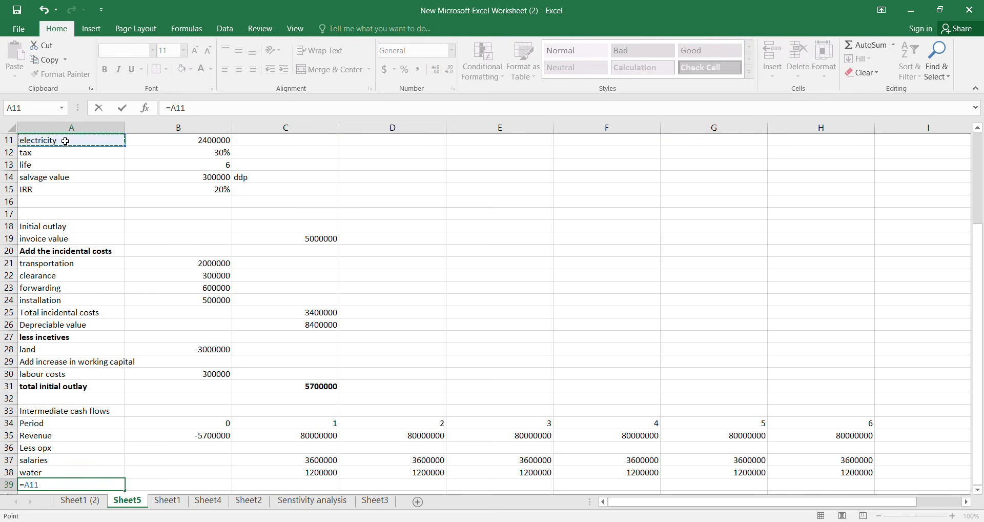
key(Return)
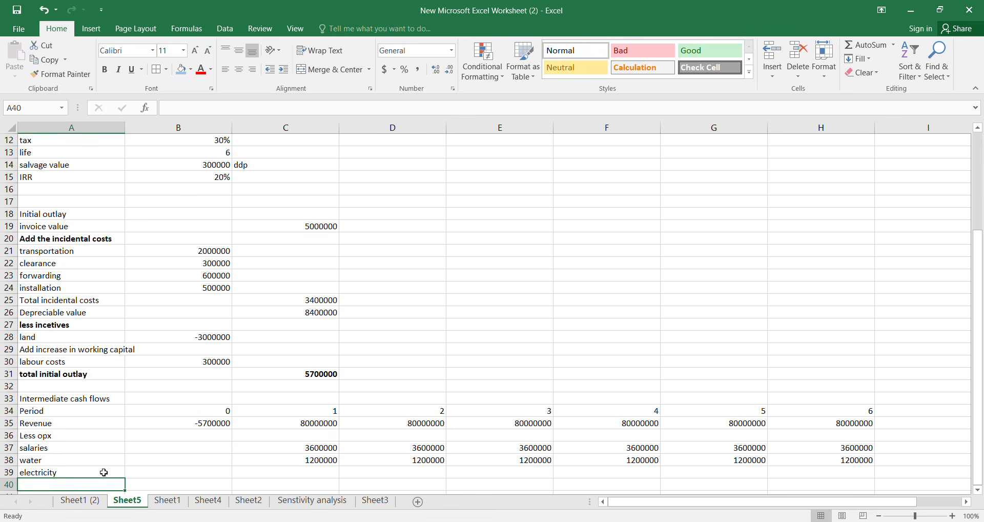
click(219, 472)
text(=)
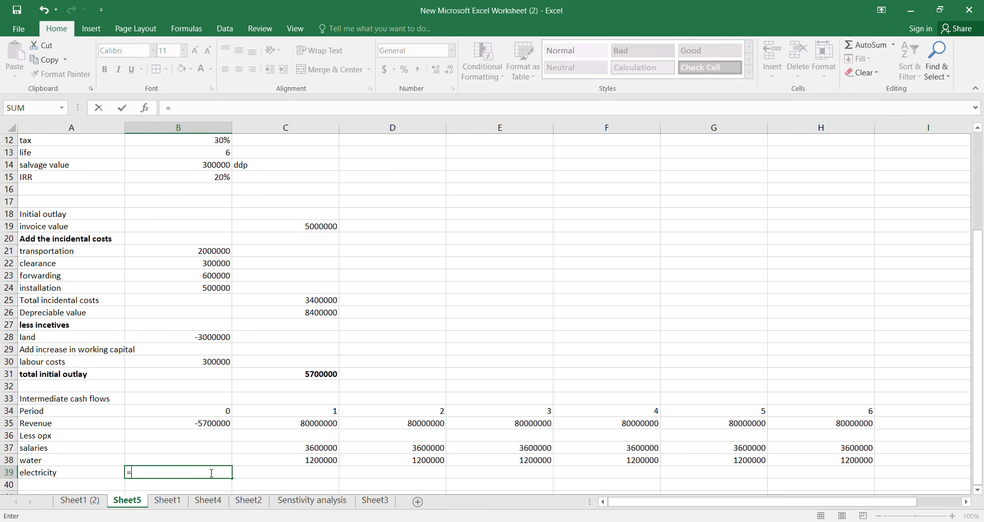
key(BackSpace)
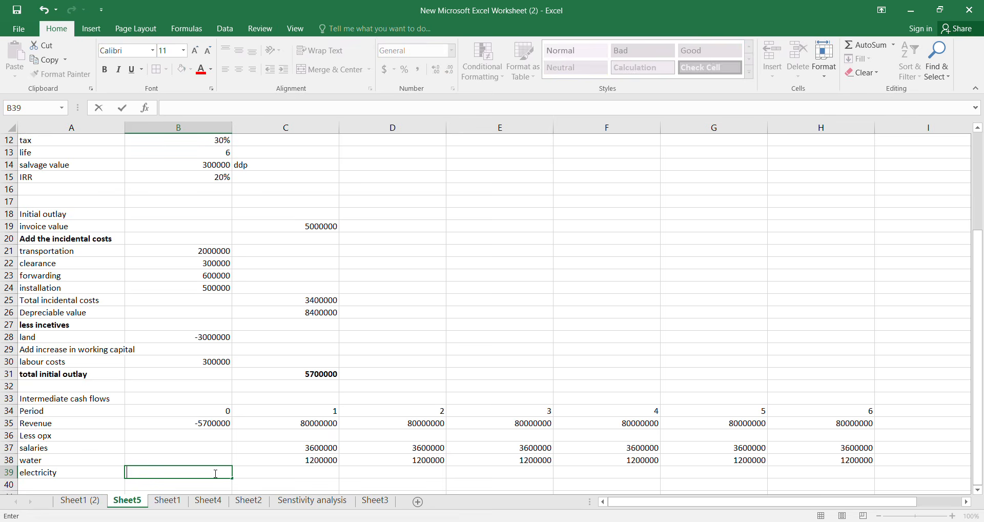
- Link the period 1 electricity cost in C39 to its input with =$B$11 and fill the formula across to H39
click(252, 473)
text(=)
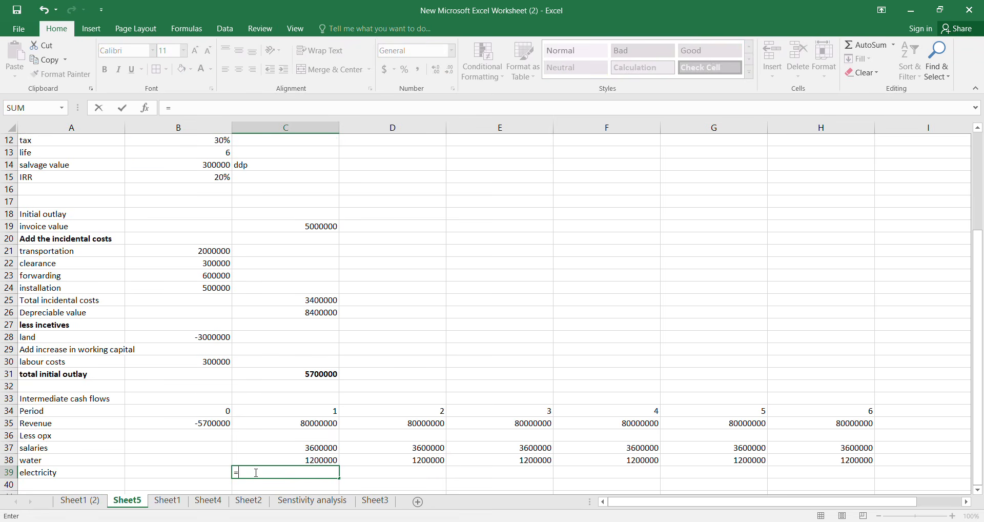
scroll(233, 308, up, 1)
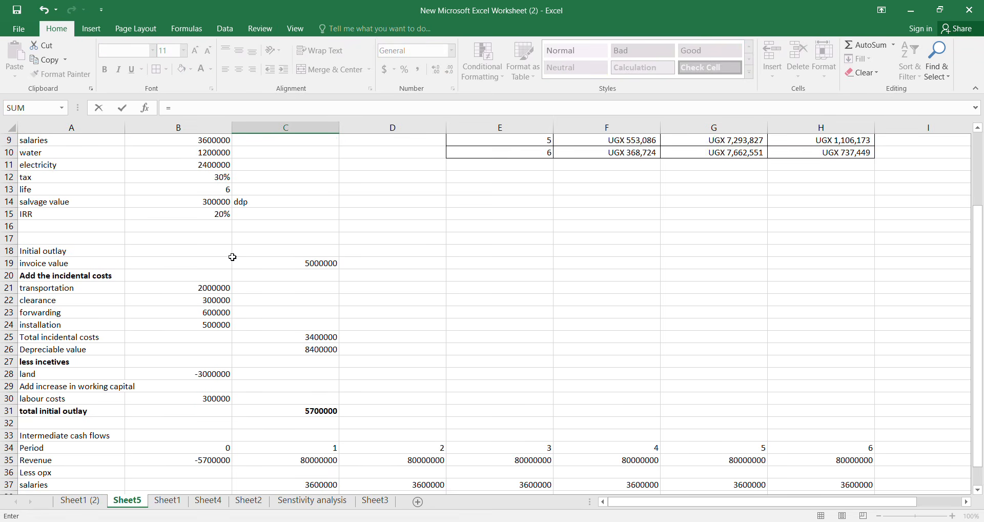
click(216, 167)
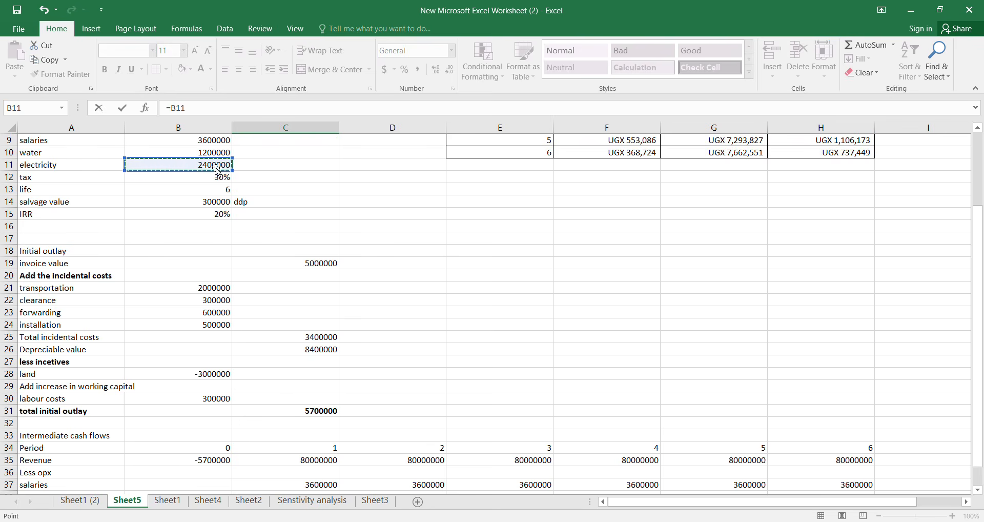
key(F4)
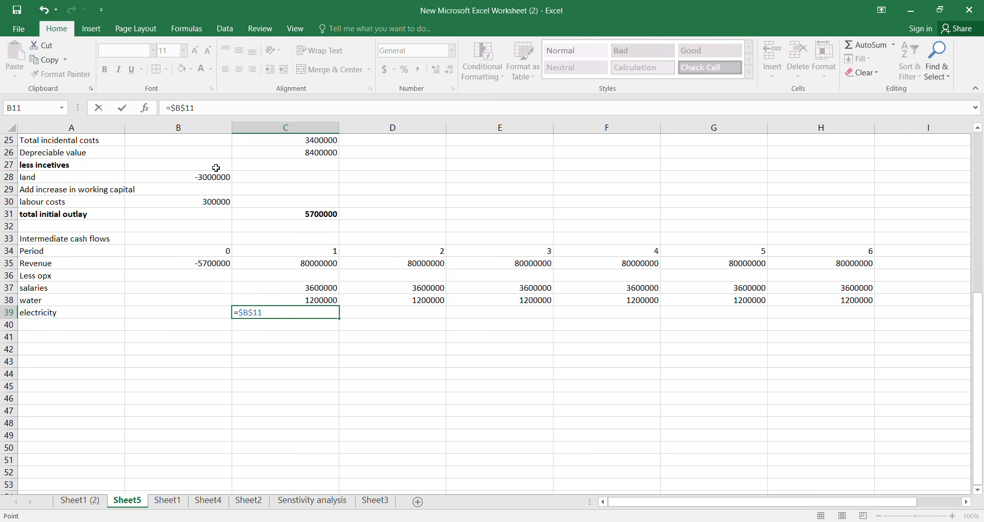
key(Return)
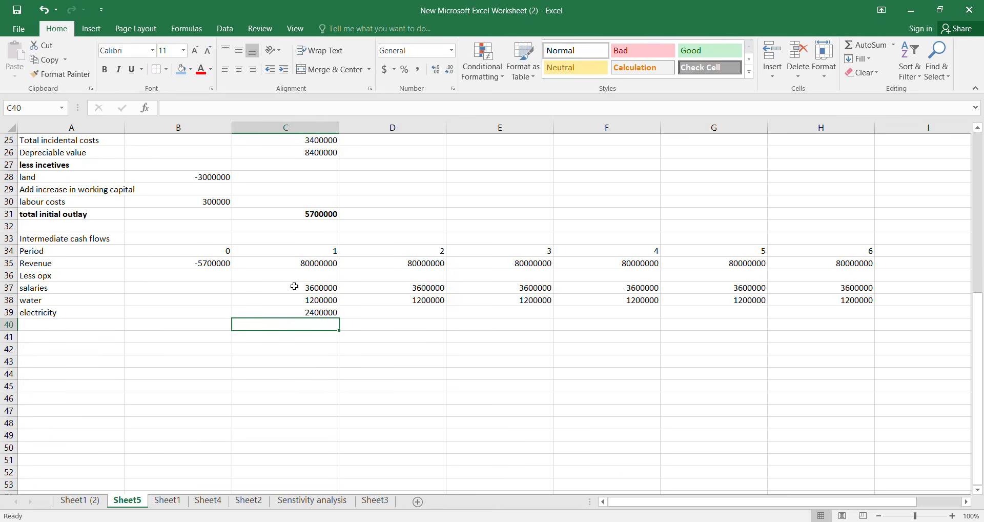
click(309, 311)
drag(338, 317, 900, 330)
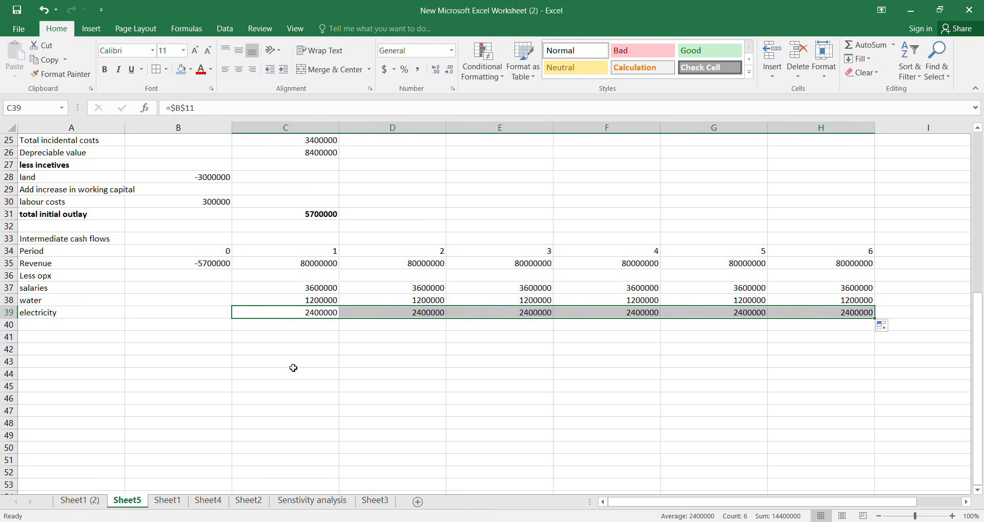
- Enter the row label "Total opx" in A40 below electricity
click(51, 323)
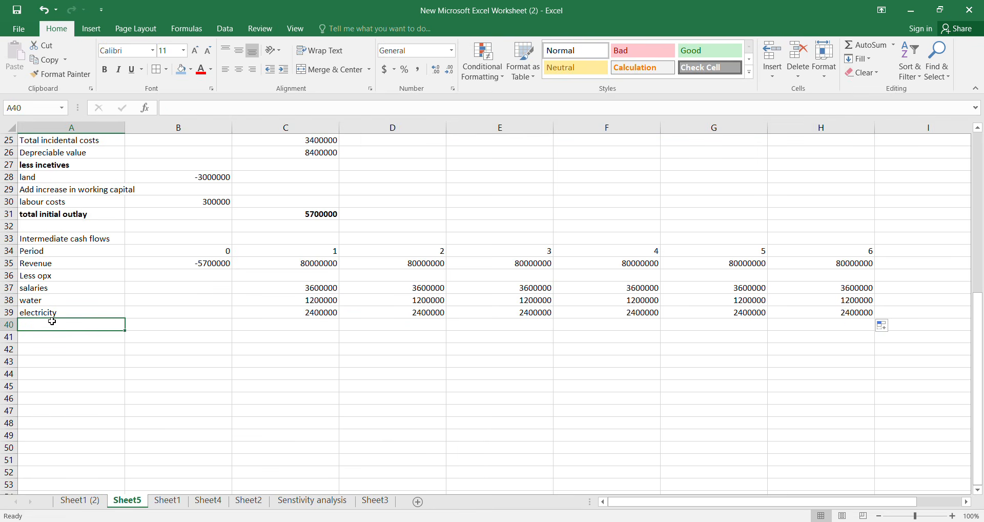
scroll(51, 321, up, 8)
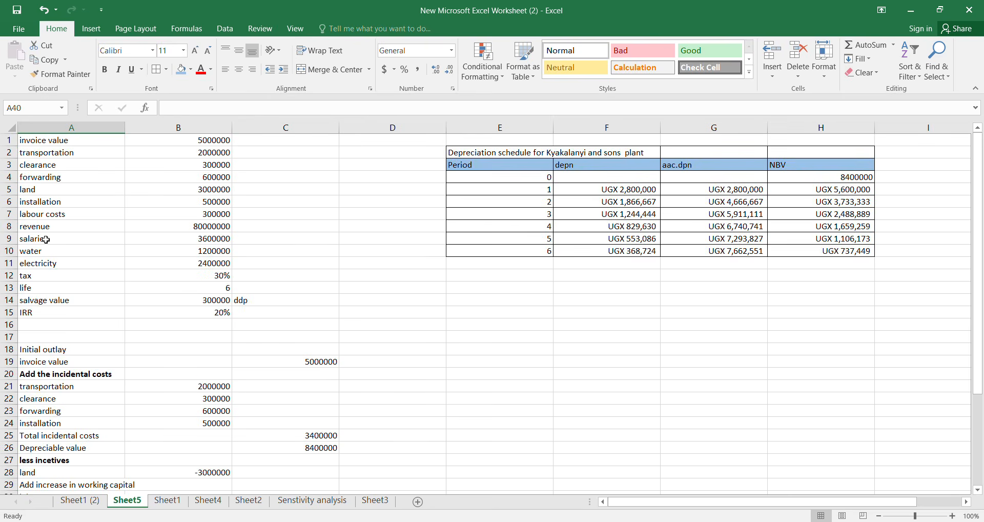
scroll(48, 206, down, 7)
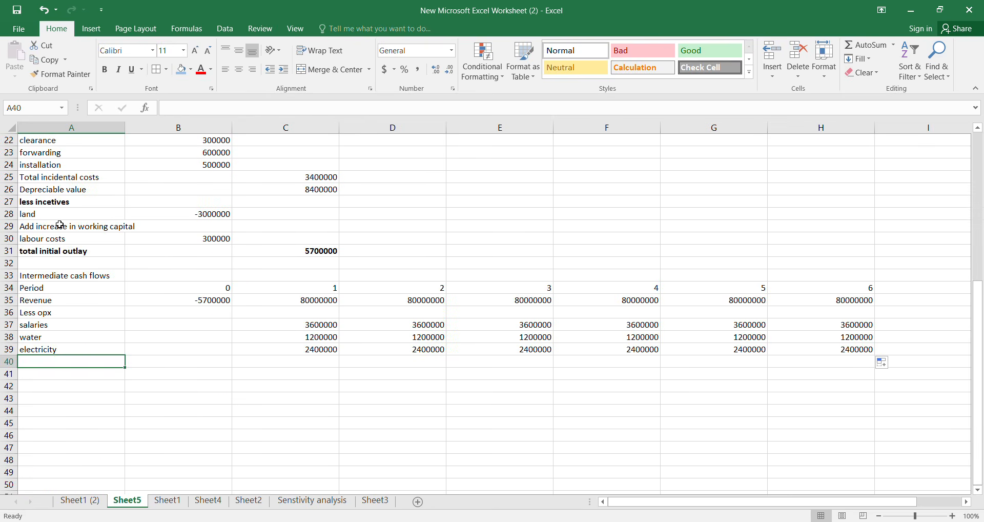
double_click(66, 362)
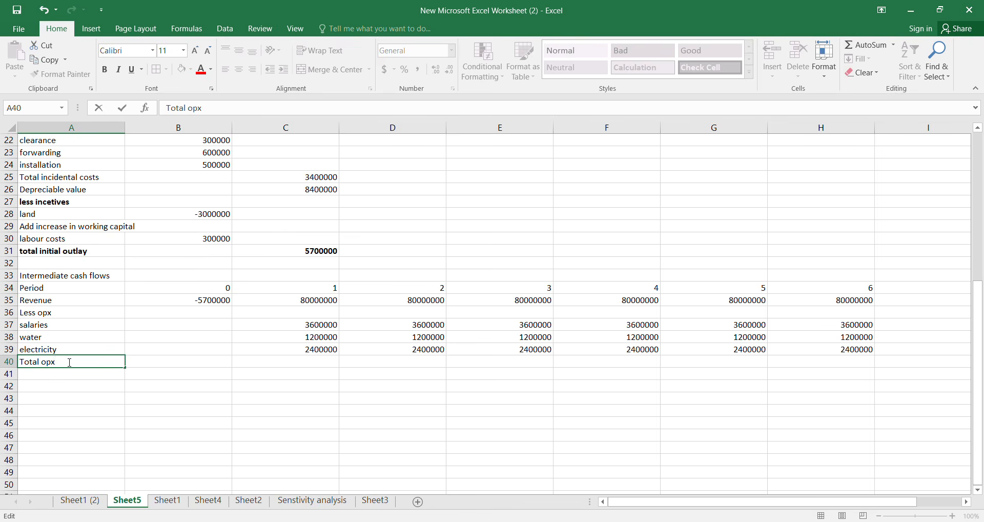
- Total the period 1 operating expenses in C40 with =SUM(C37:C39) and fill the formula across to H40
click(240, 364)
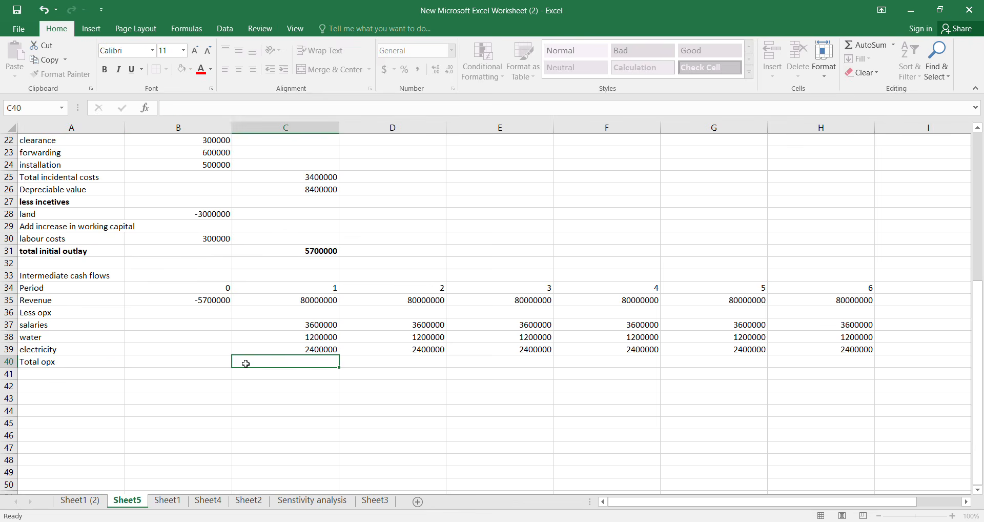
text(=)
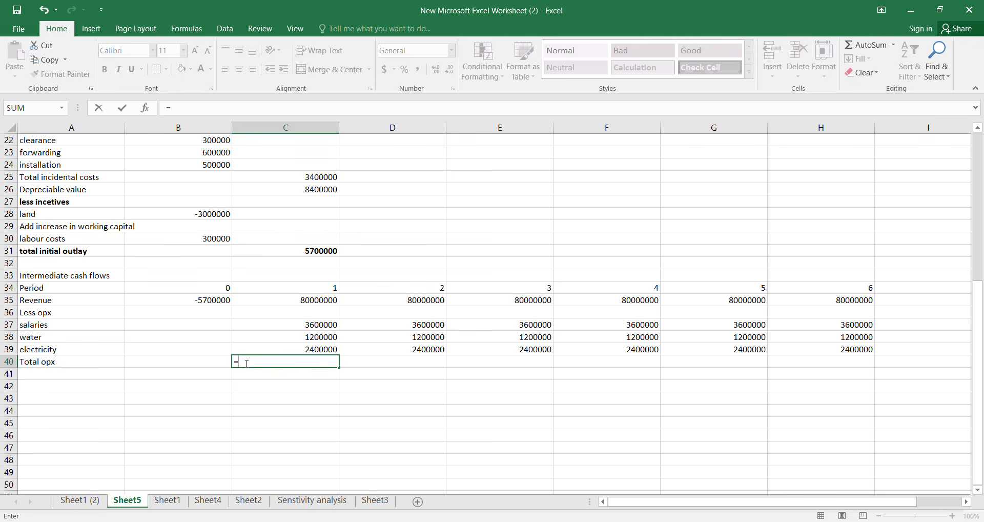
text(su,)
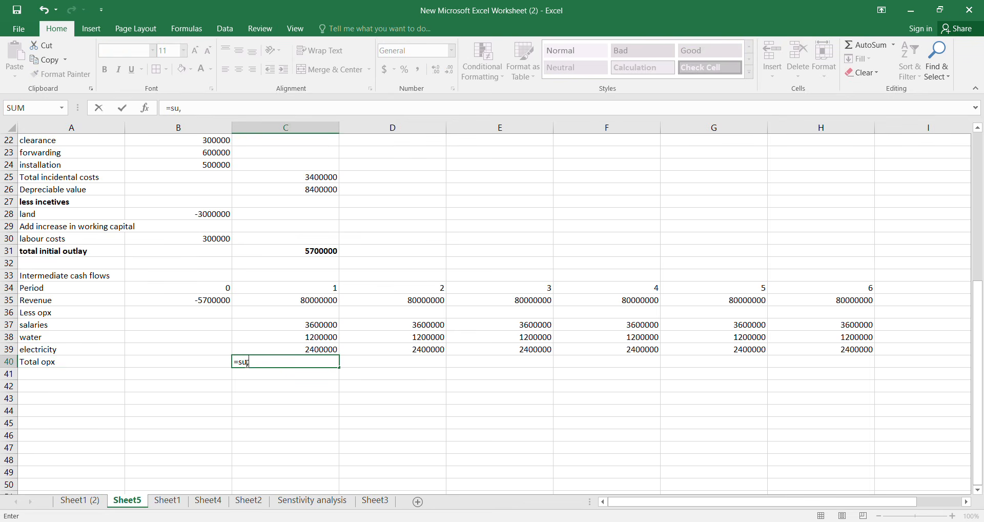
key(BackSpace)
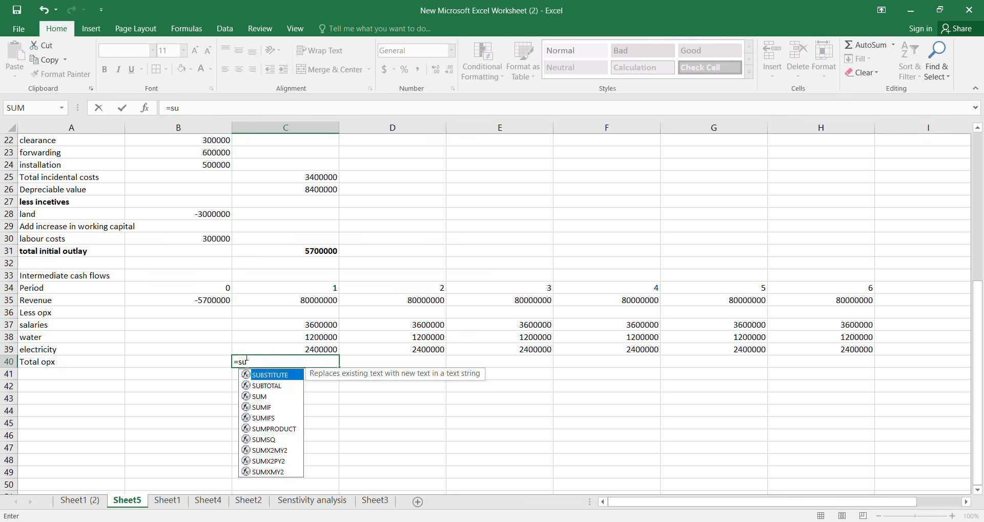
text(m()
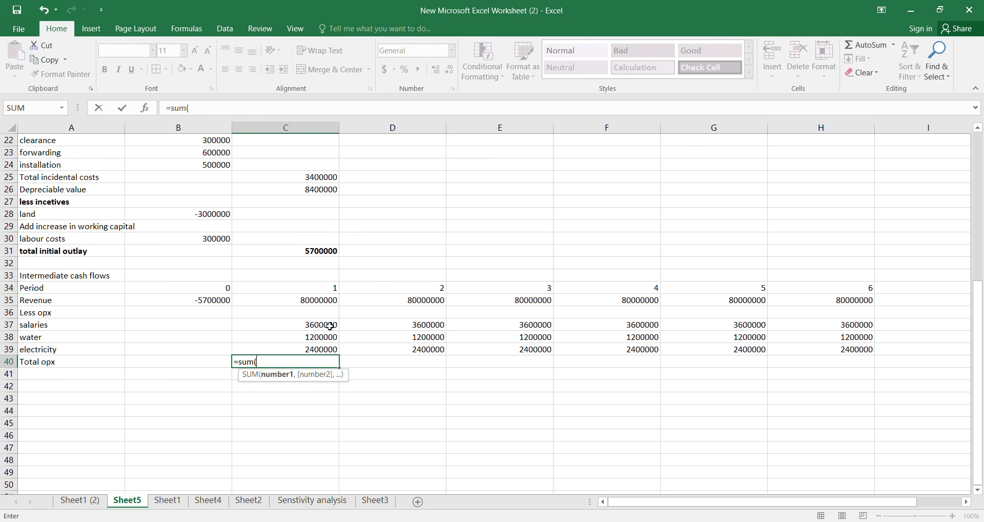
drag(329, 326, 341, 350)
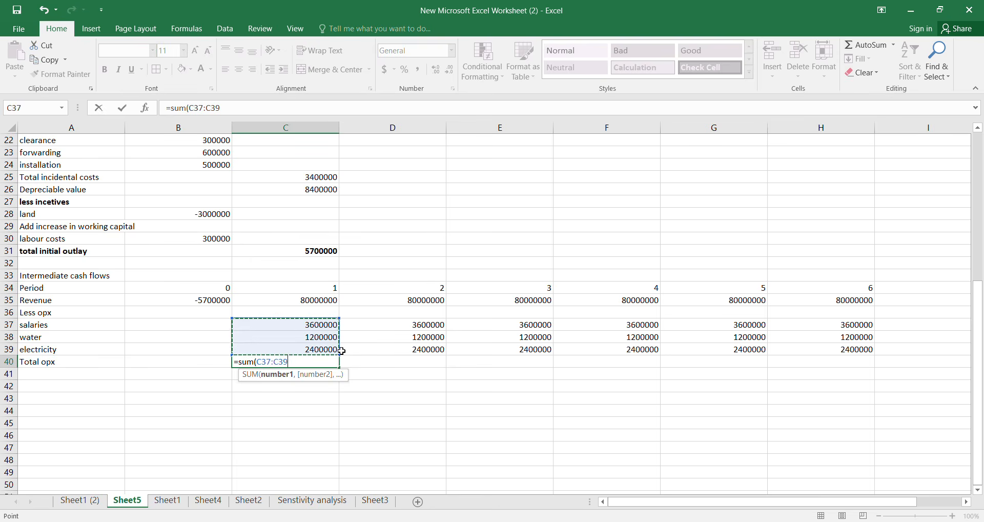
text())
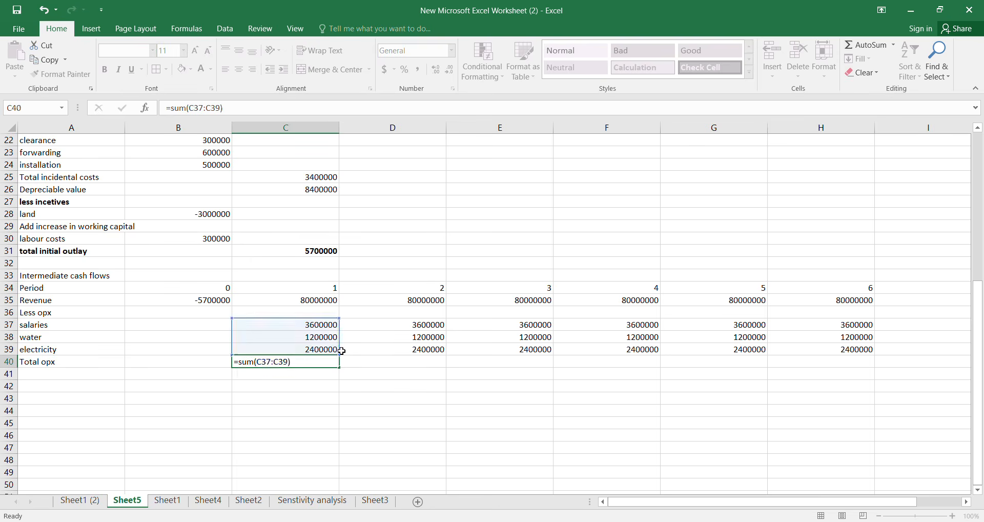
key(Return)
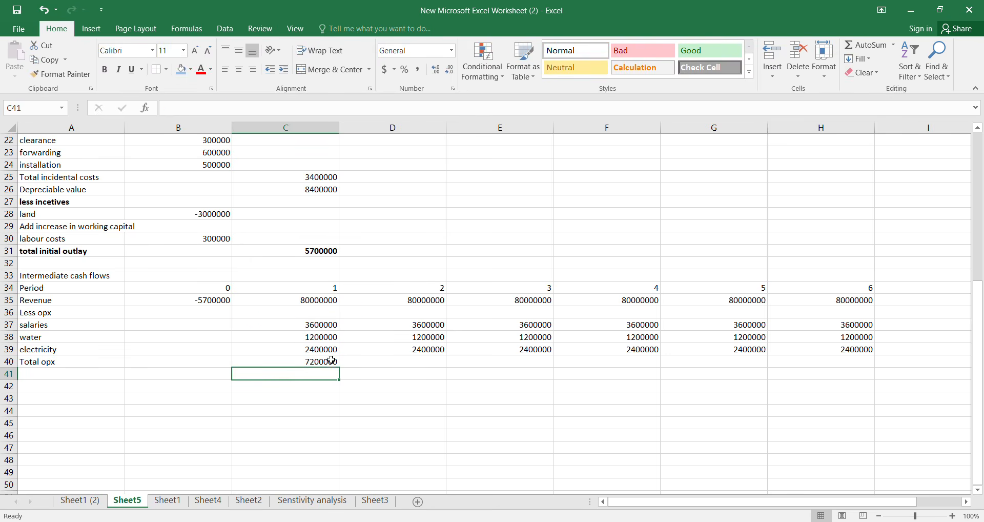
click(331, 362)
drag(339, 369, 845, 369)
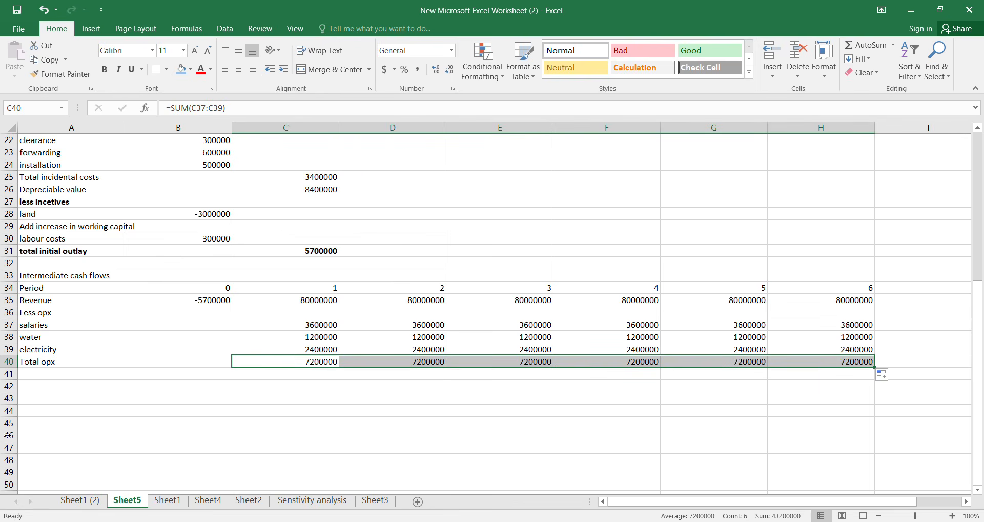
- Enter the row label "EBDIT" in A41 below the total operating expenses
click(35, 371)
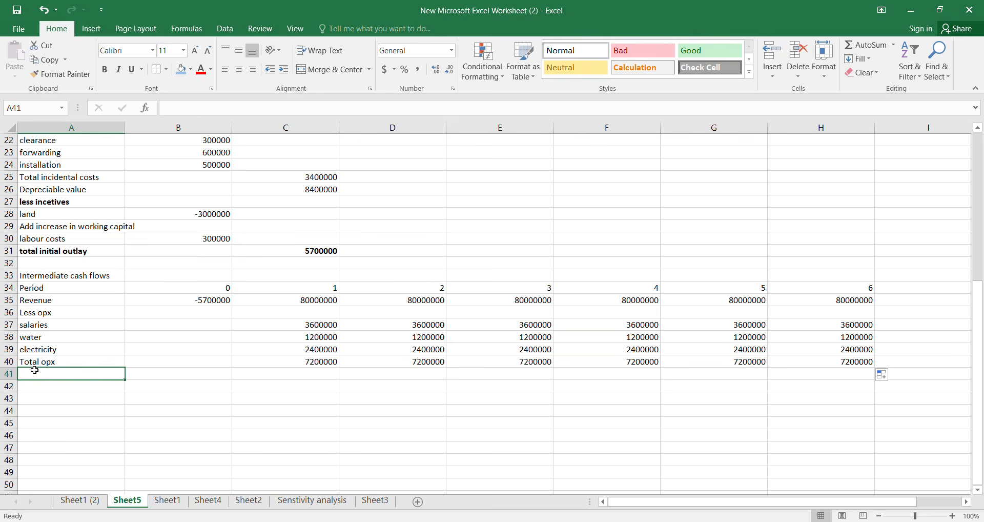
double_click(34, 370)
text(Ele)
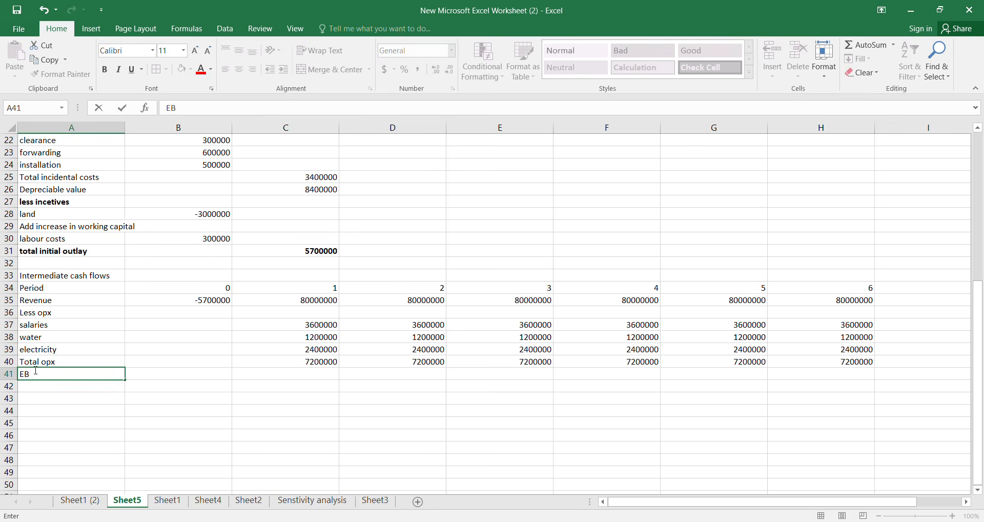
text(DIT)
- Calculate EBDIT for period 0 in B41 as =B35-B40 and fill the formula across to H41
click(206, 370)
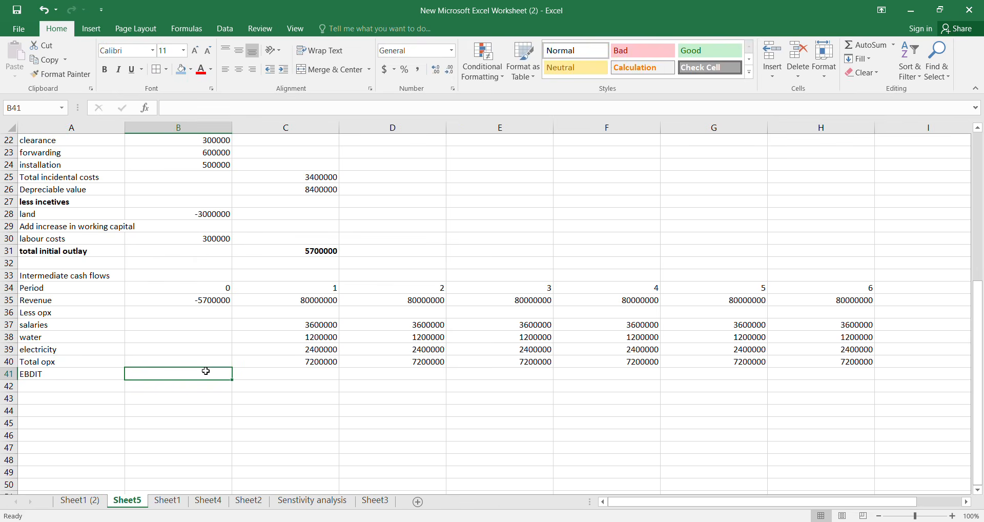
text(=)
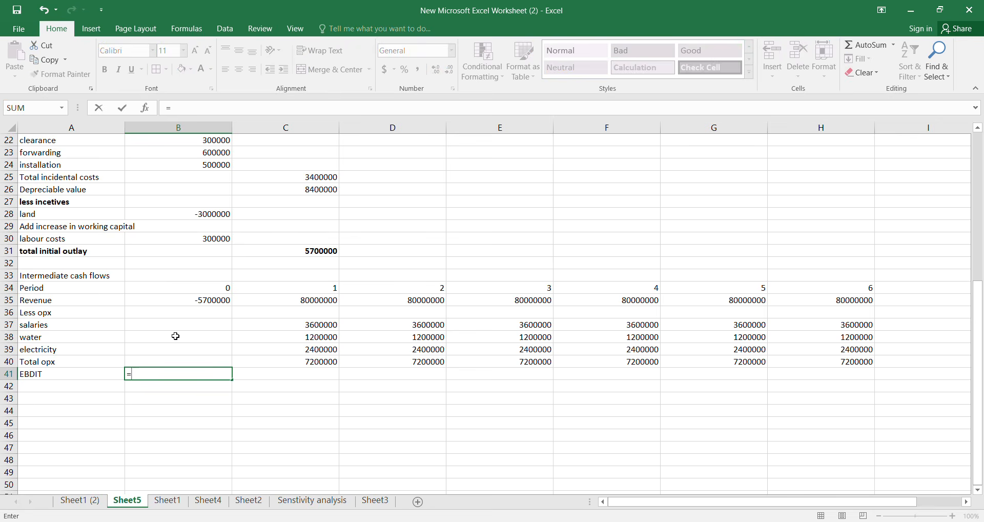
click(220, 302)
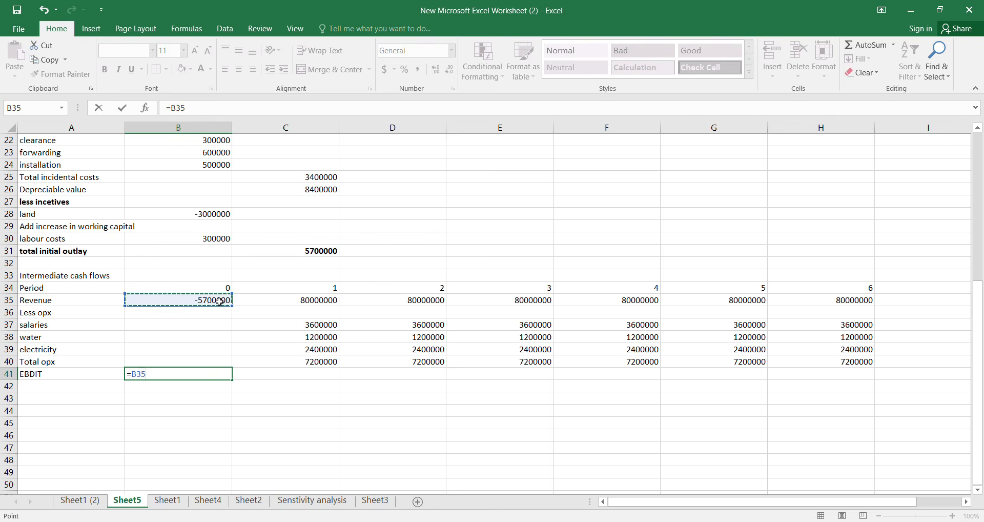
text(-)
click(213, 359)
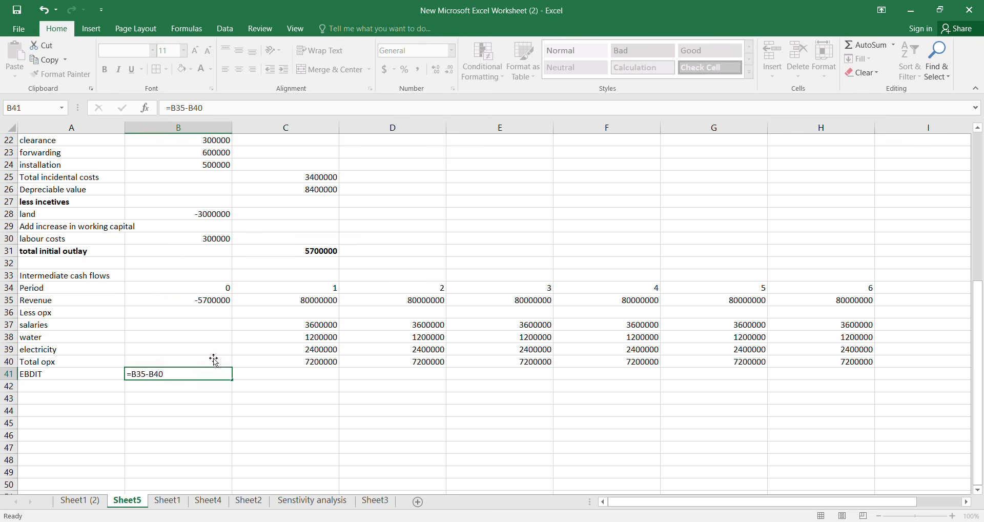
key(Return)
click(216, 374)
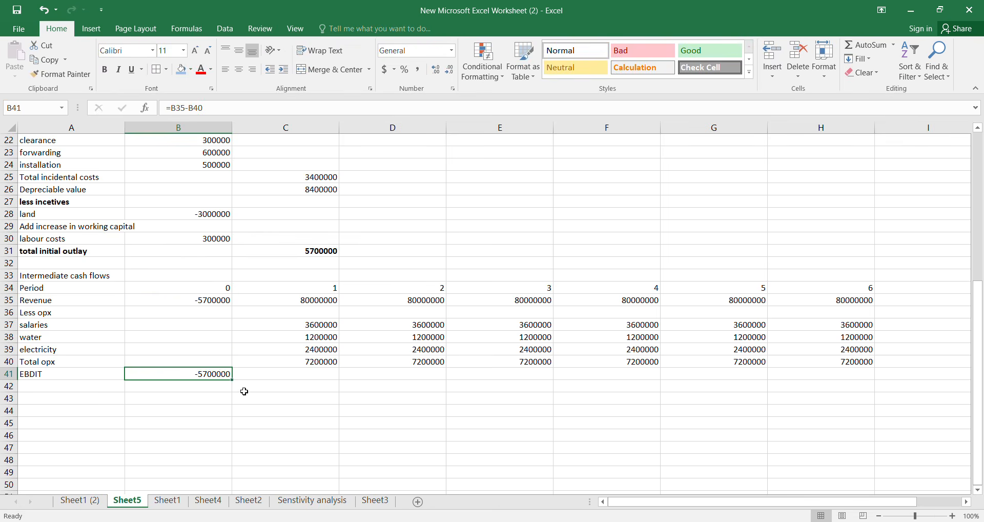
drag(233, 380, 837, 370)
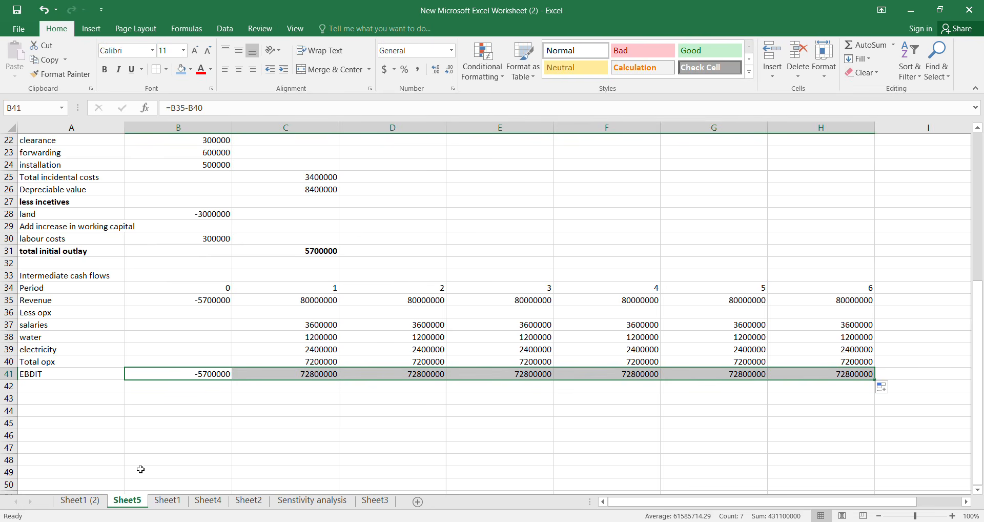
- Enter the row label "Less depreciation" in A42 below EBDIT
click(41, 384)
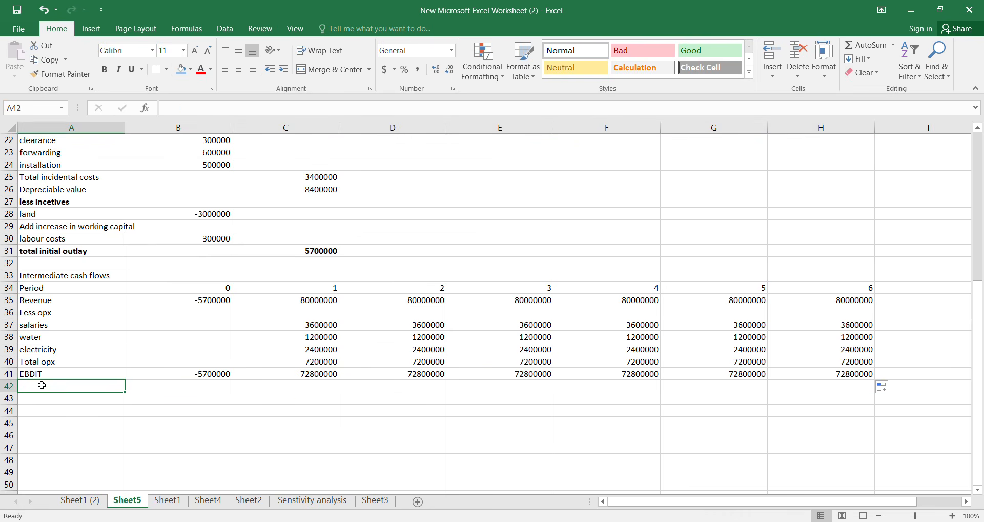
text(LESS opx)
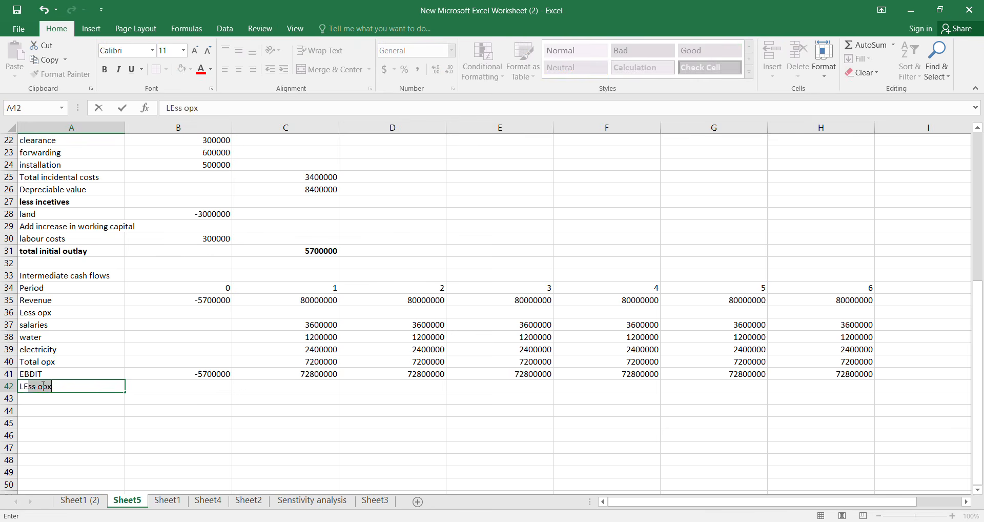
text(DEPRECI)
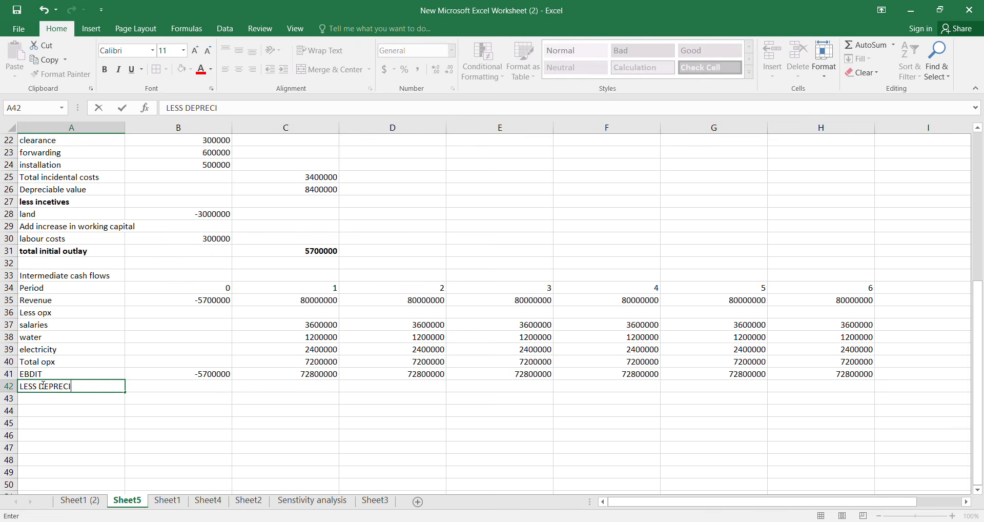
key(BackSpace)
key(BackSpace)
key(BackSpace)
key(BackSpace)
key(BackSpace)
key(BackSpace)
key(BackSpace)
key(BackSpace)
key(BackSpace)
key(BackSpace)
text(ess depr)
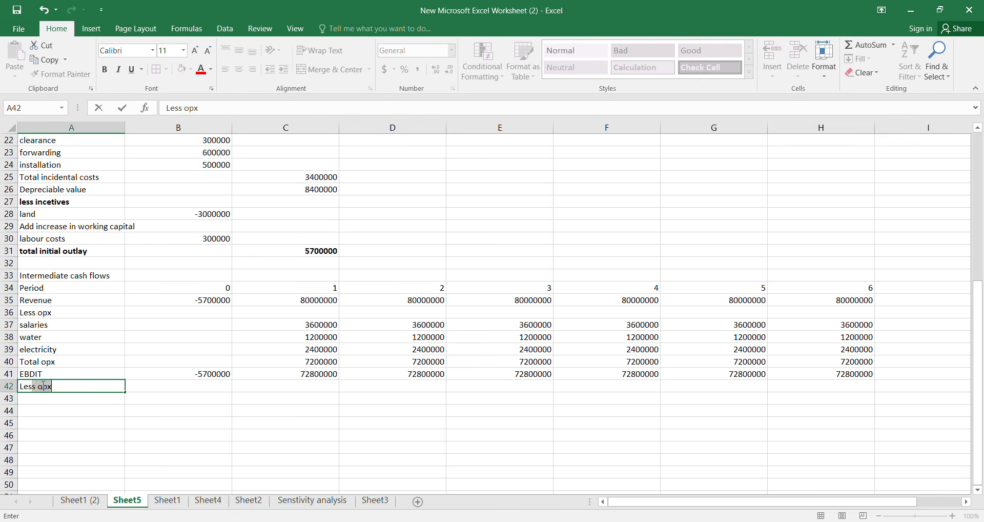
text(eciation)
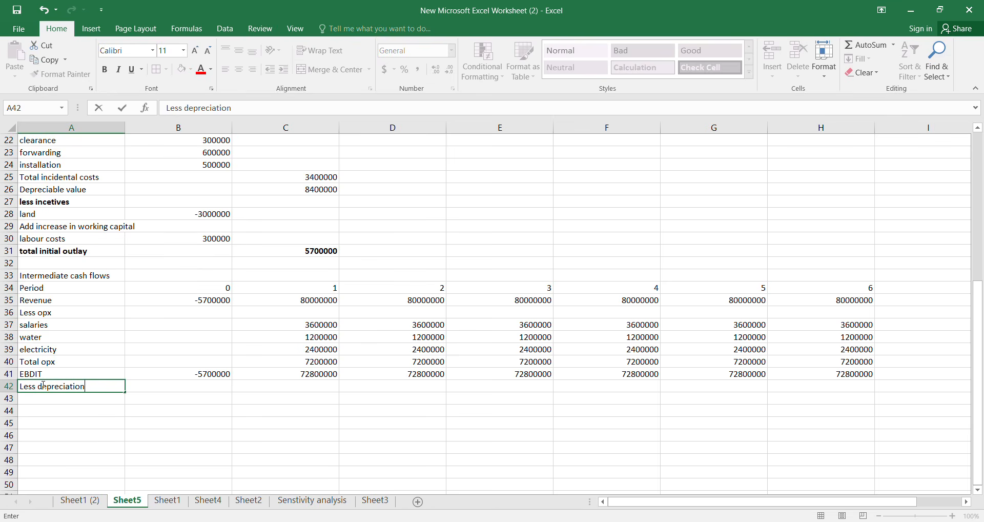
click(174, 400)
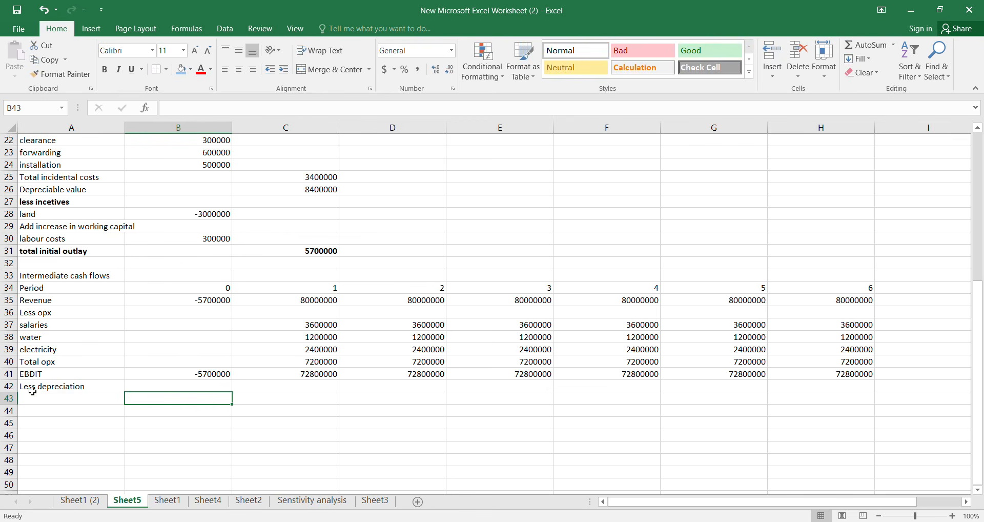
- Link the period 1 depreciation in C42 to the depreciation schedule with the formula =F5
click(164, 383)
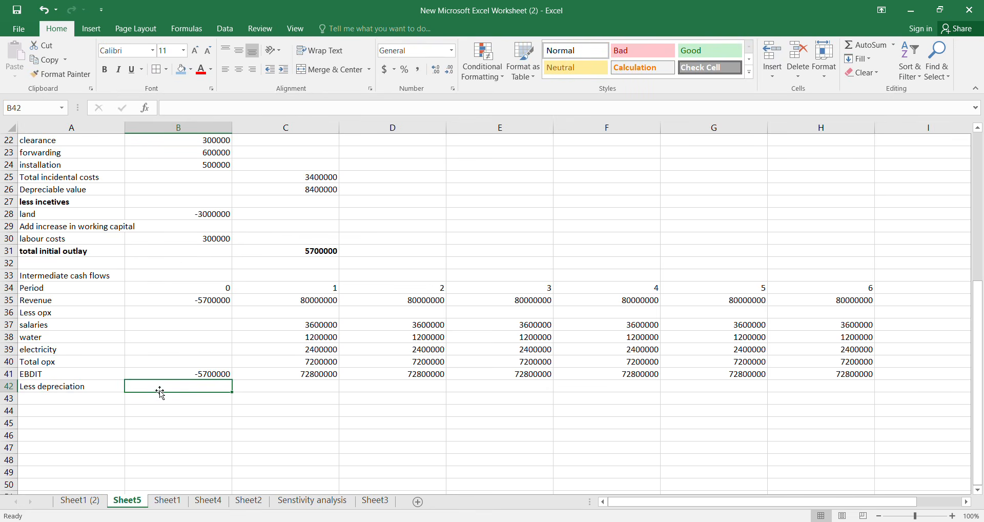
click(243, 387)
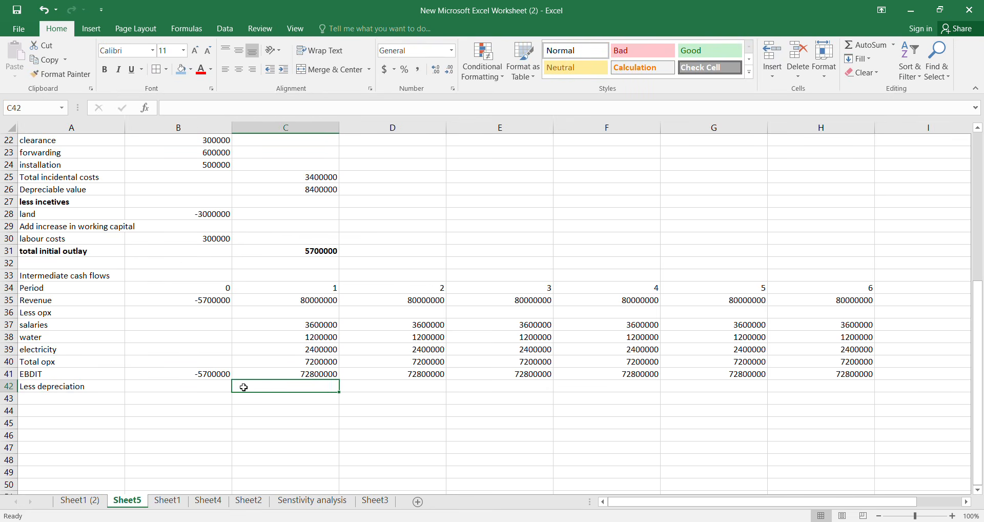
text(=)
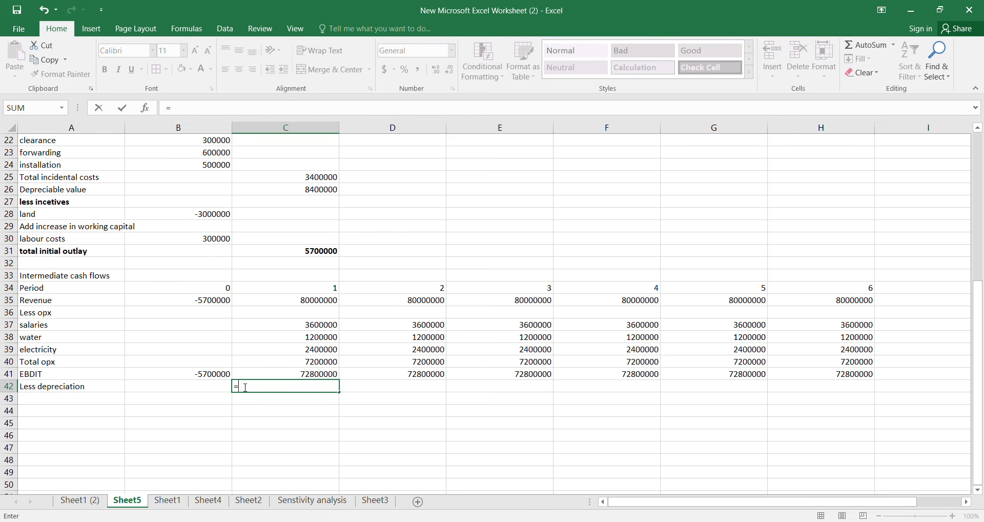
scroll(507, 250, up, 7)
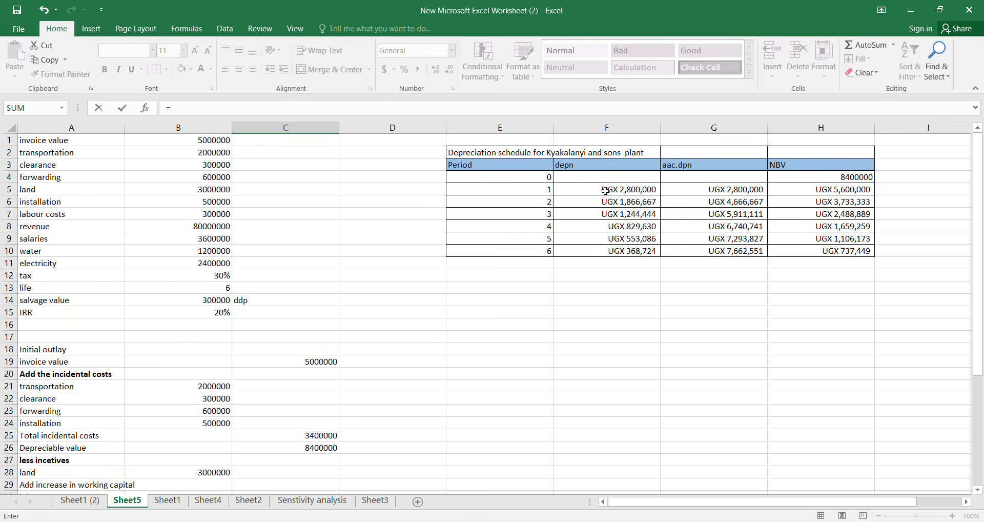
click(606, 190)
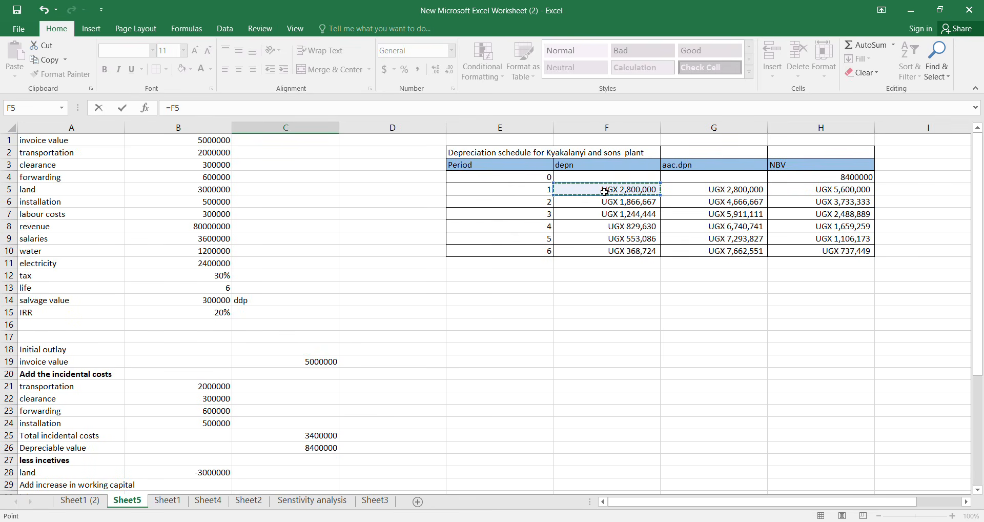
key(Return)
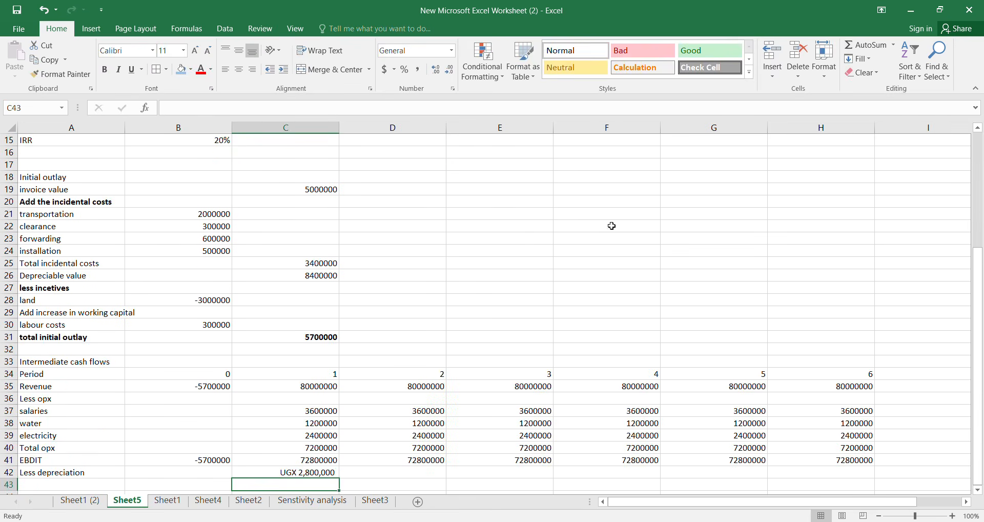
- Link the period 2 depreciation in D42 to the schedule's period 2 amount in F6
click(396, 471)
text(=)
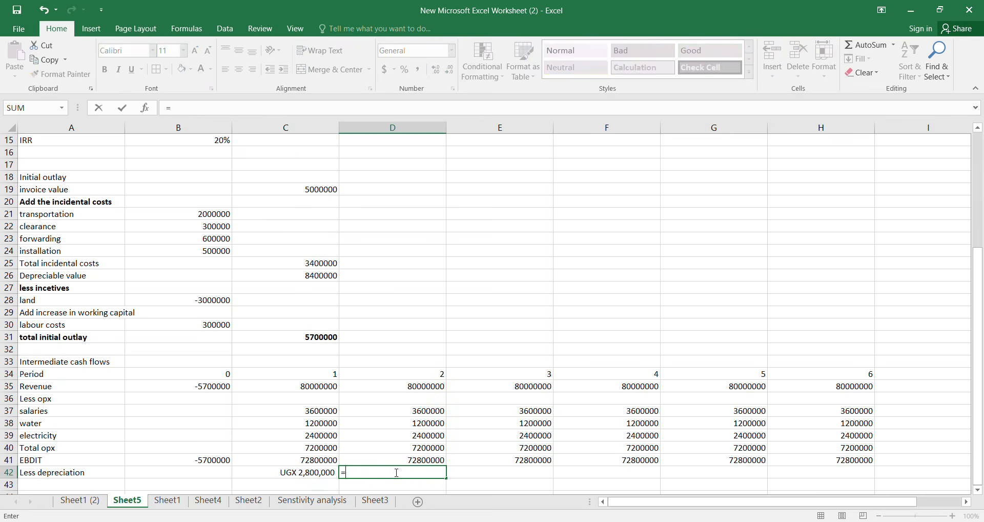
scroll(397, 473, up, 4)
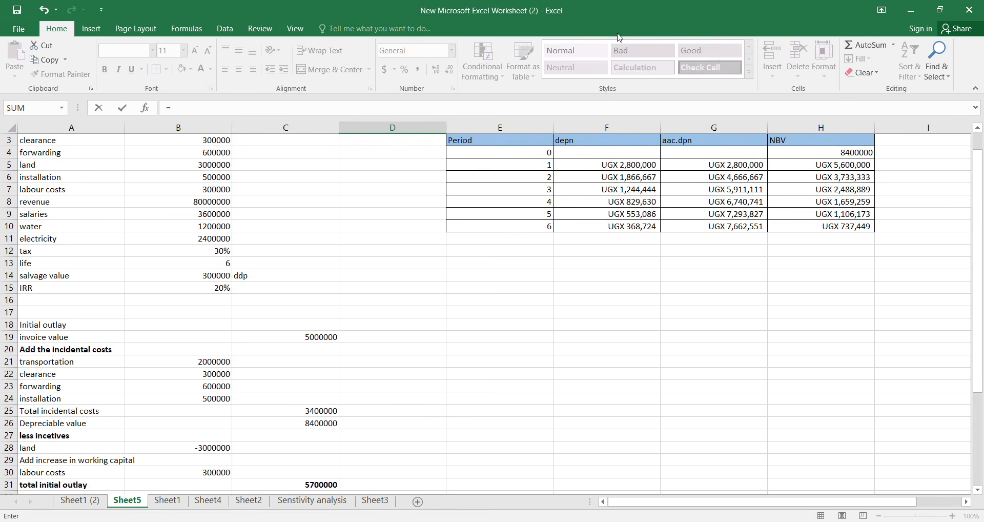
click(637, 176)
key(Return)
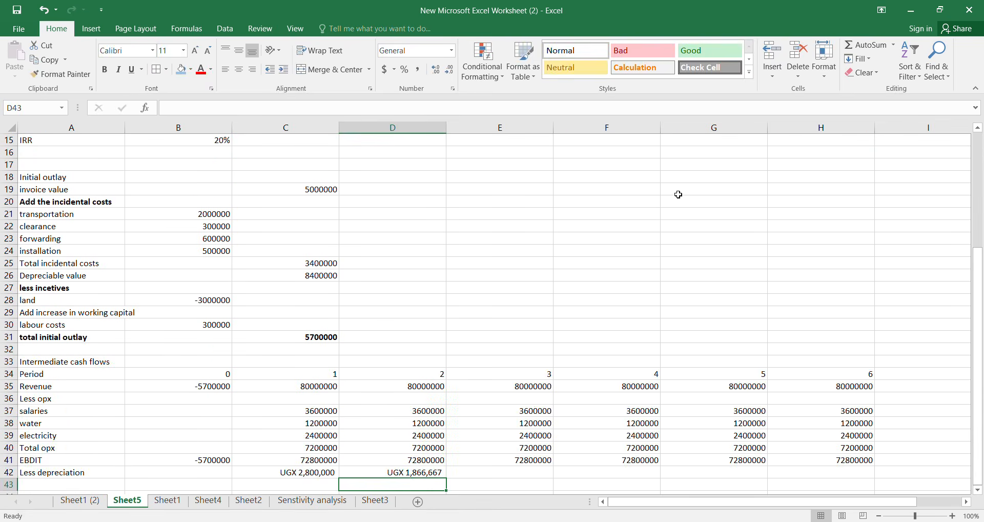
- Link the period 3 depreciation in E42 to the matching amount in the depreciation schedule
scroll(473, 490, down, 1)
click(491, 432)
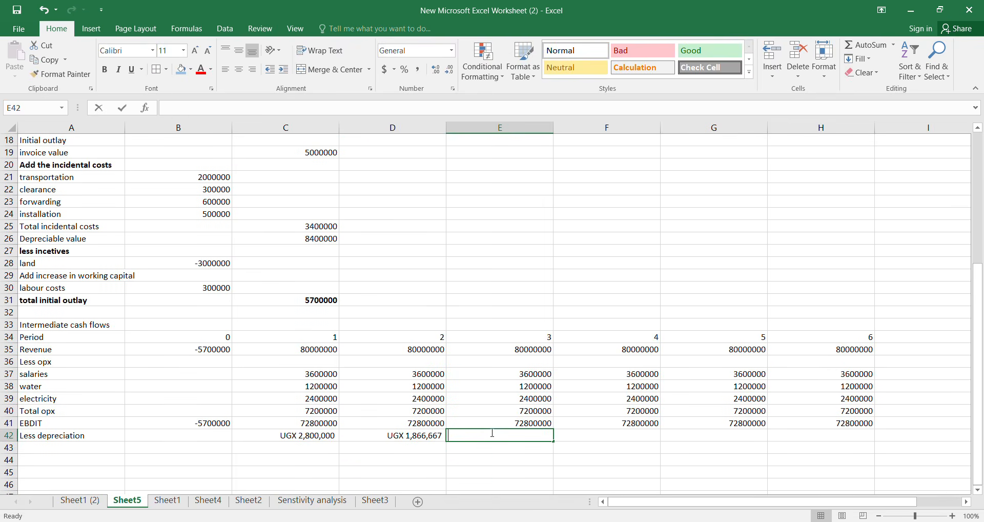
text(=)
scroll(619, 229, down, 1)
scroll(619, 229, up, 6)
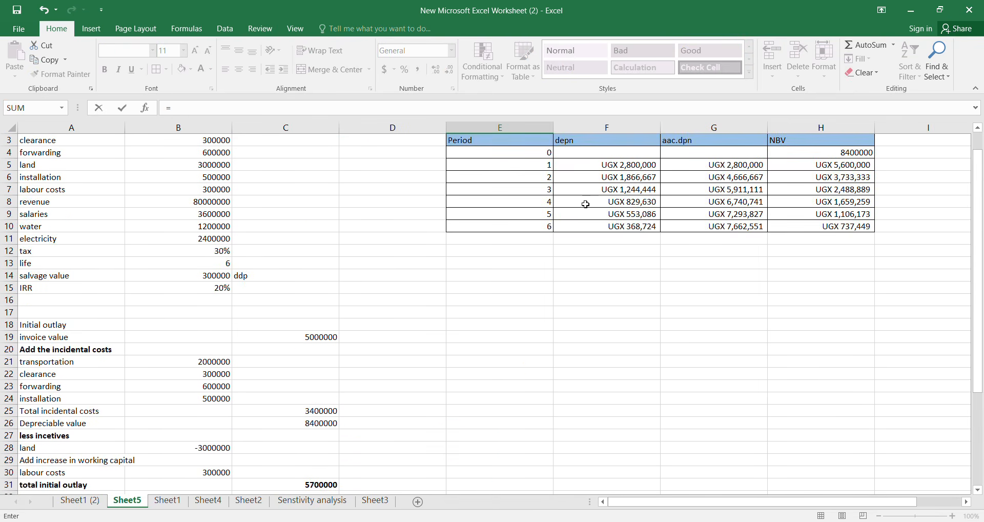
- Link the Less depreciation cells for periods 3 and 4 (E42 and F42) to F7 and F8 of the depreciation schedule
click(610, 190)
key(Return)
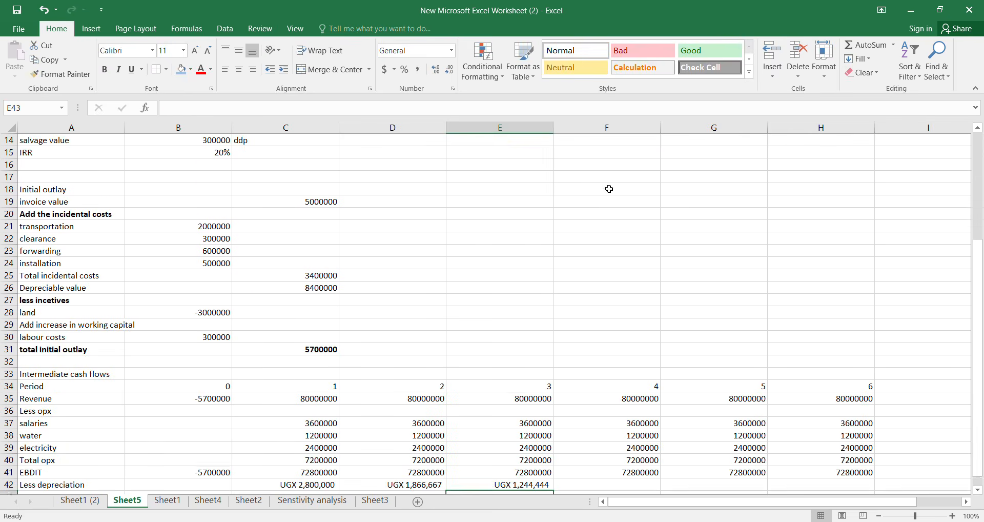
double_click(611, 471)
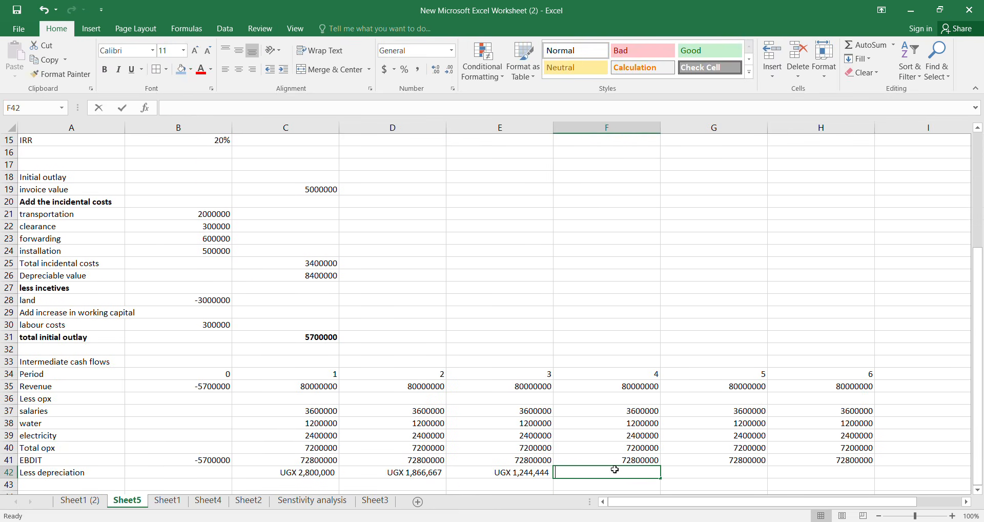
text(=)
scroll(607, 406, up, 5)
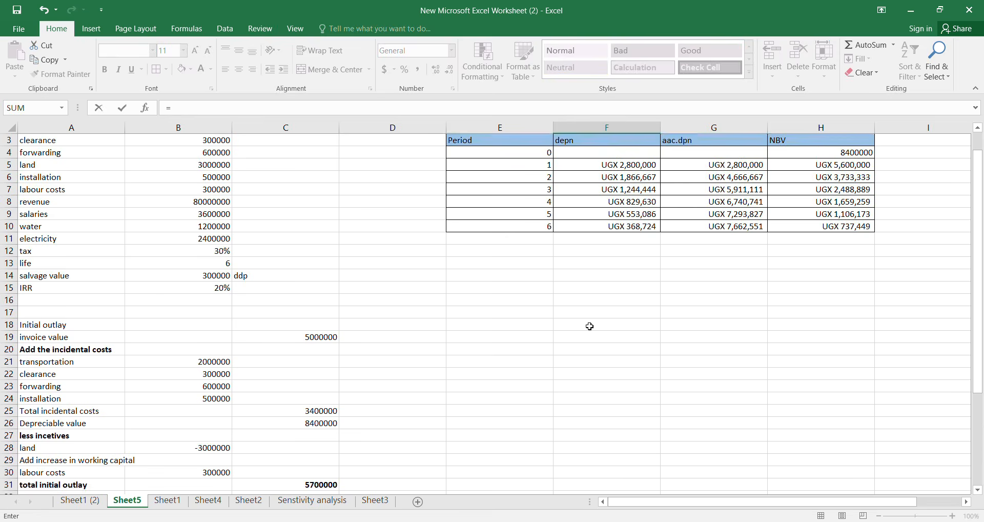
click(616, 227)
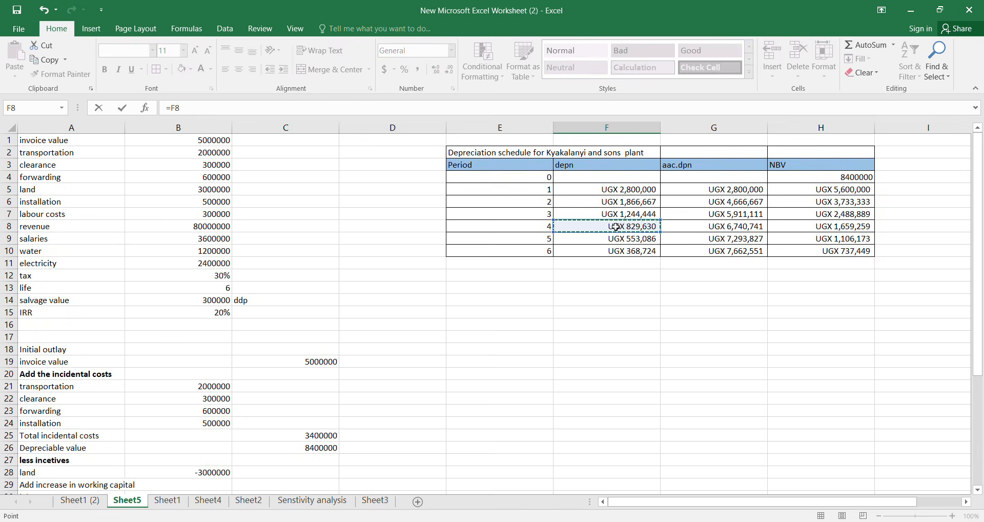
key(Return)
- Link the period 5 depreciation in G42 to cell F9 of the depreciation schedule
double_click(687, 474)
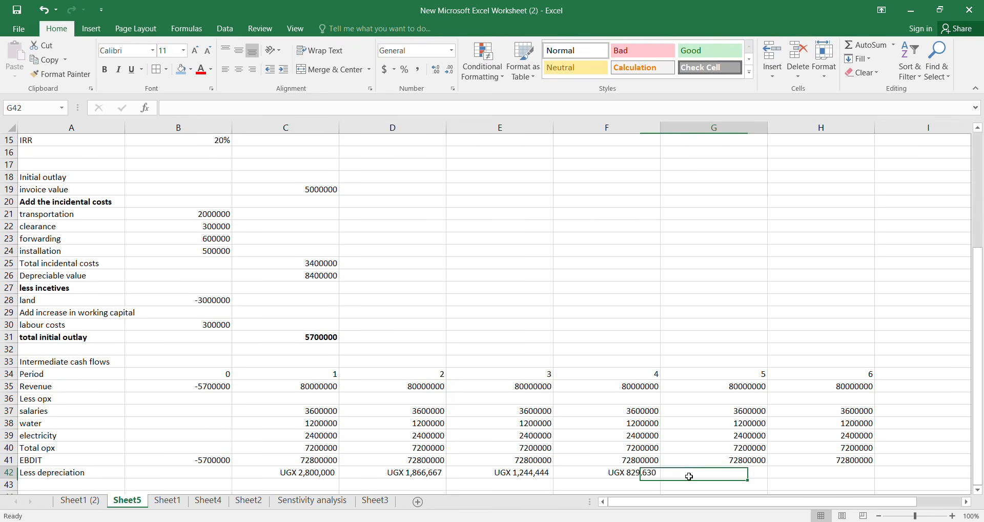
text(=)
scroll(595, 180, up, 3)
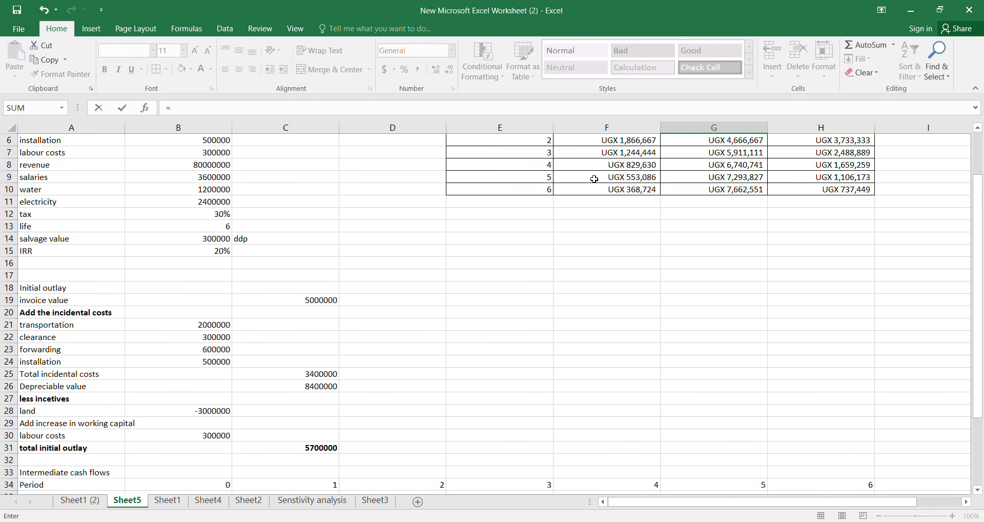
click(620, 178)
key(Return)
- Link the period 6 depreciation in H42 to cell F10 of the depreciation schedule
double_click(802, 467)
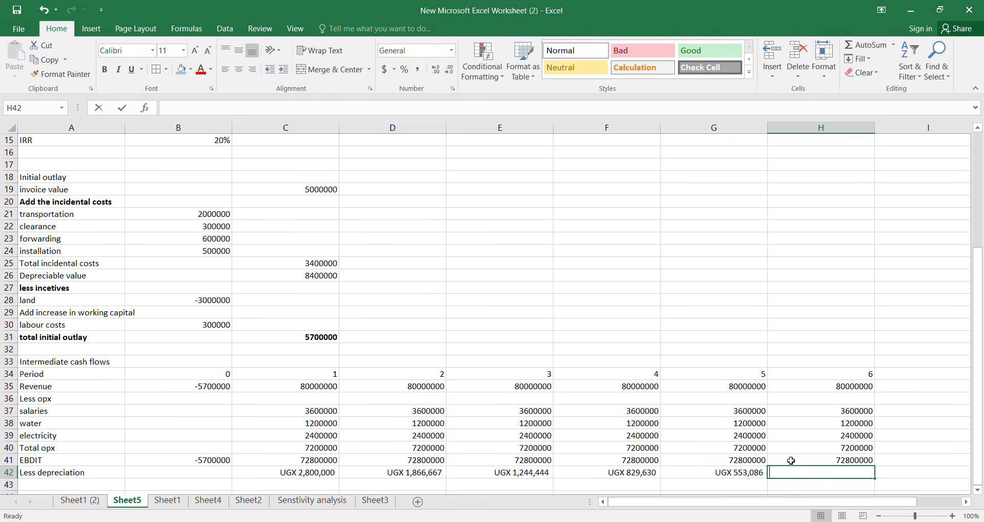
text(=)
scroll(742, 390, up, 3)
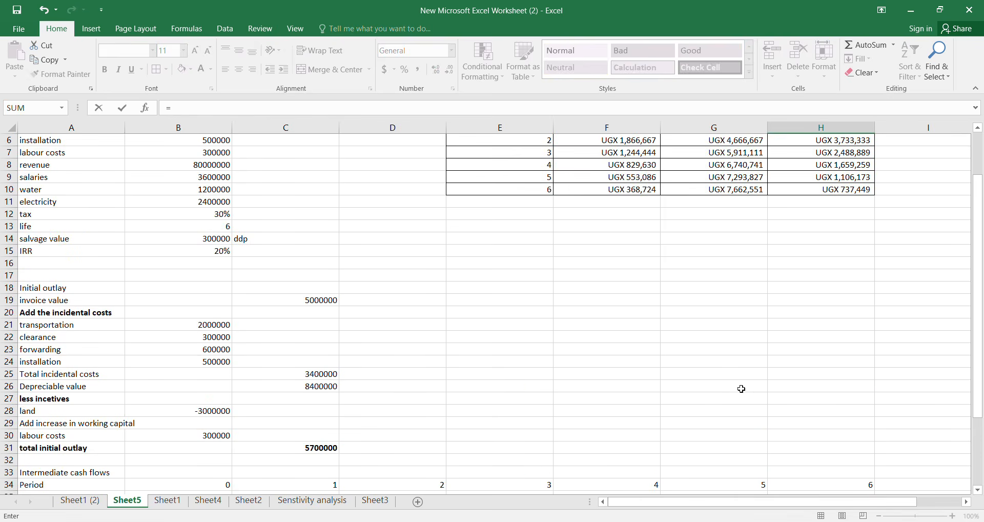
click(646, 191)
key(Return)
- Enter the row label EBIT in A43, below Less depreciation
scroll(414, 469, down, 2)
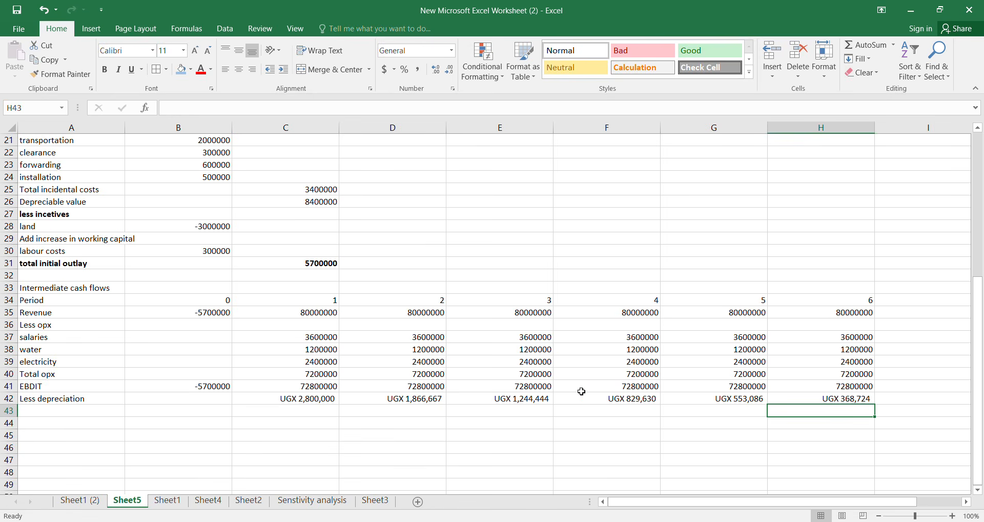
click(86, 412)
text(E)
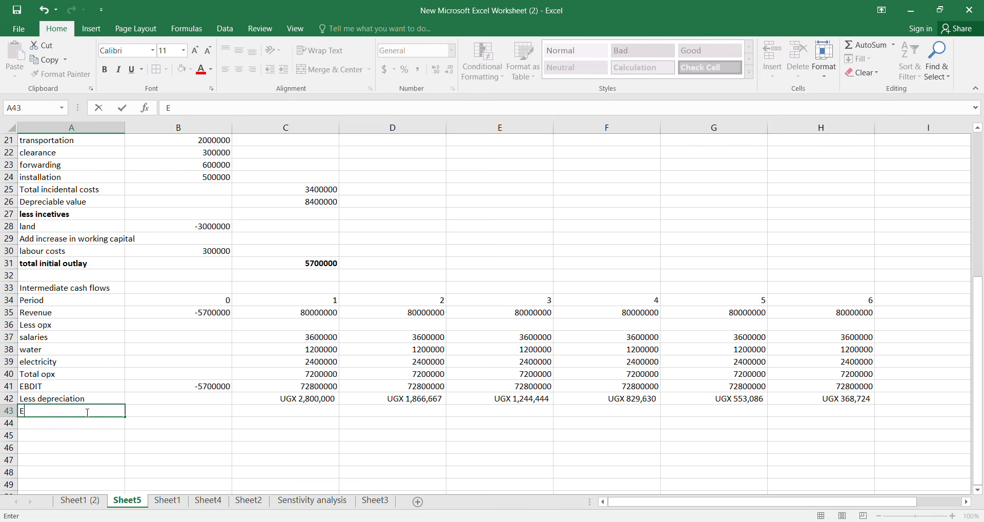
text(BIT)
- Calculate EBIT for period 0 in B43 as =B41-B42 and fill the formula across to H43
click(197, 410)
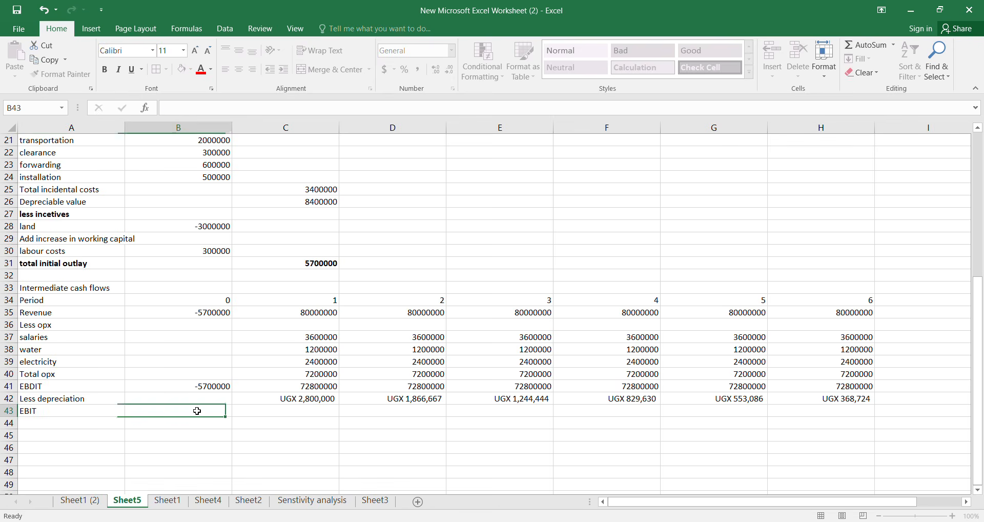
click(236, 410)
click(205, 410)
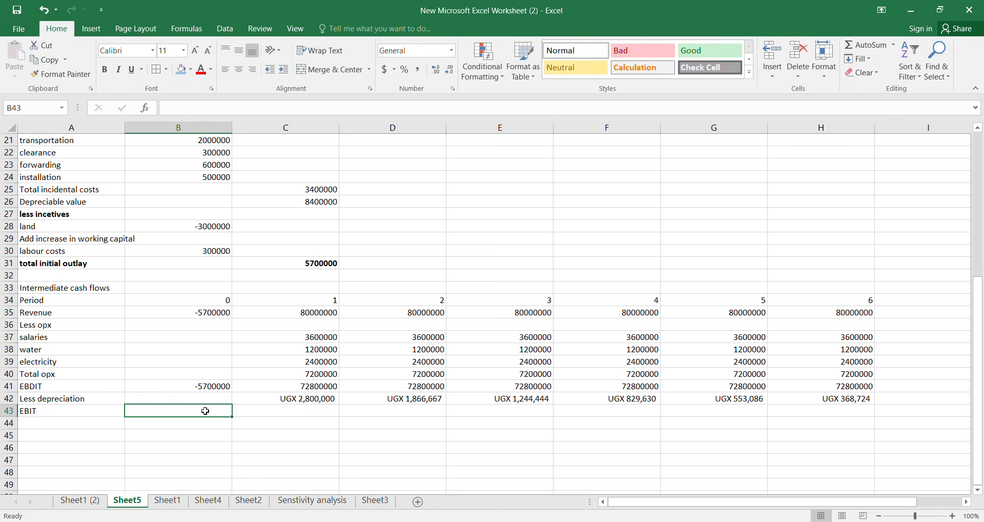
text(=)
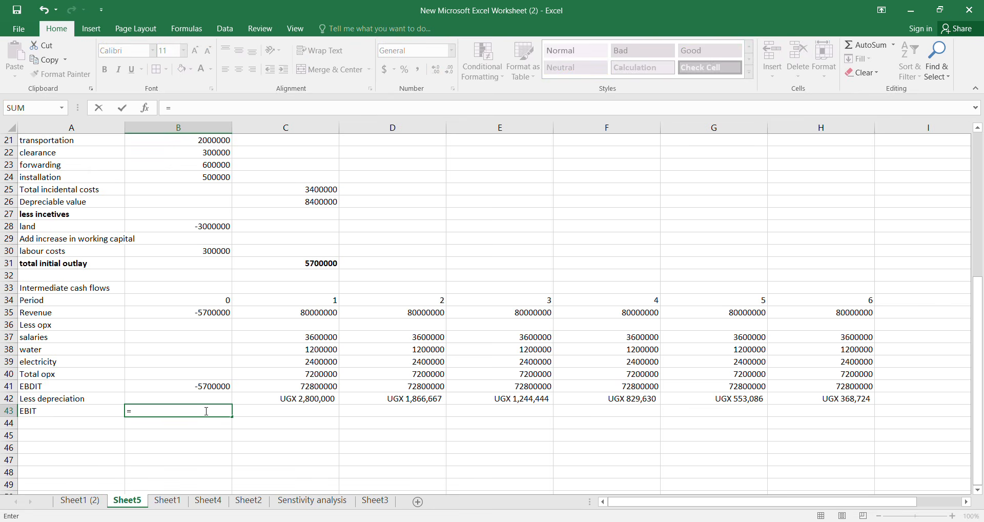
scroll(210, 405, down, 1)
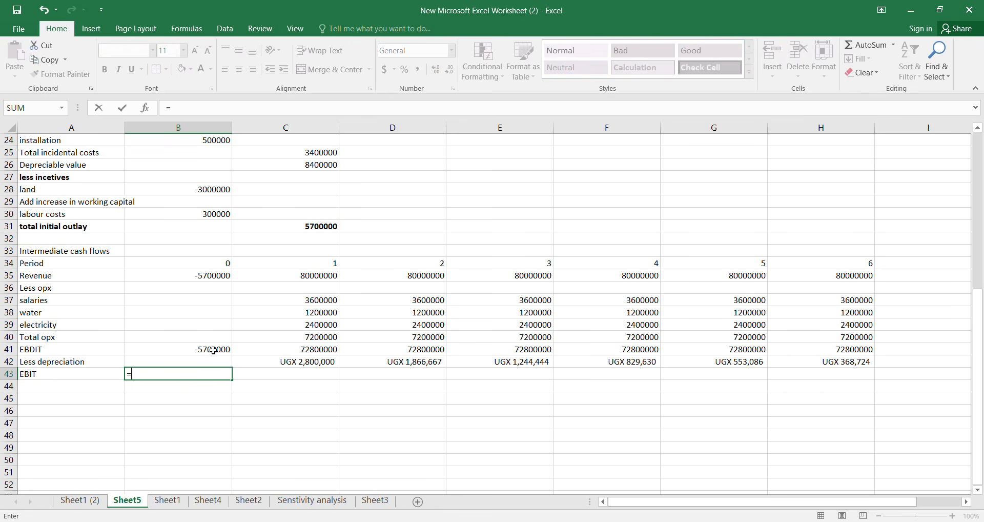
click(214, 351)
text(-)
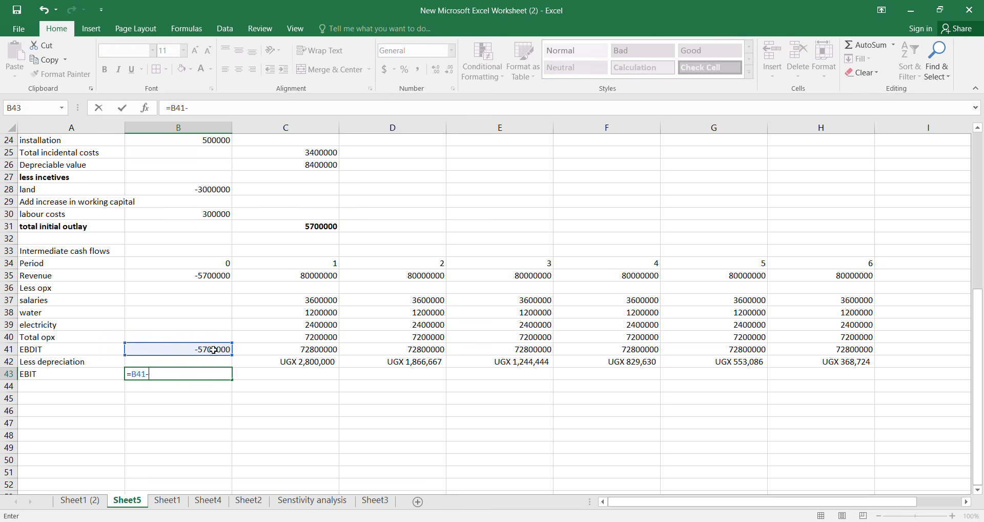
click(205, 359)
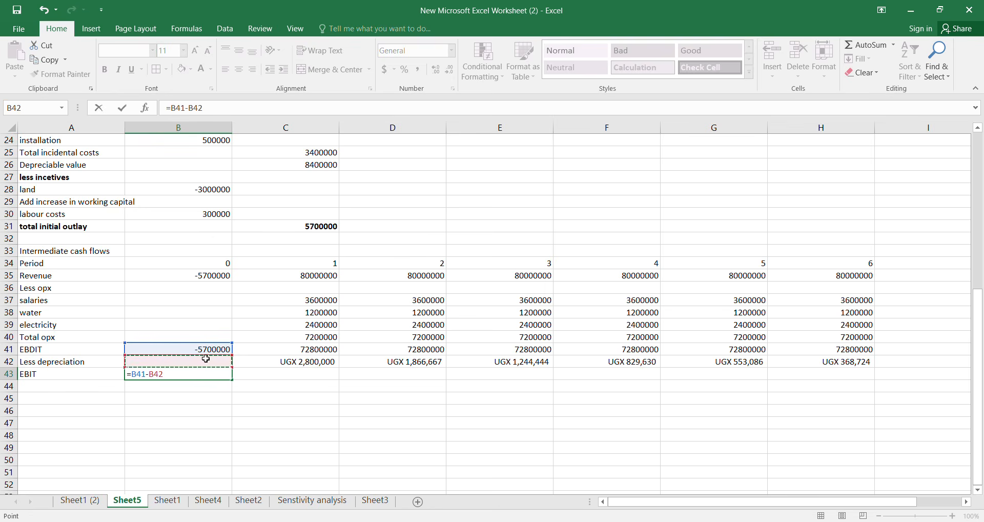
key(Return)
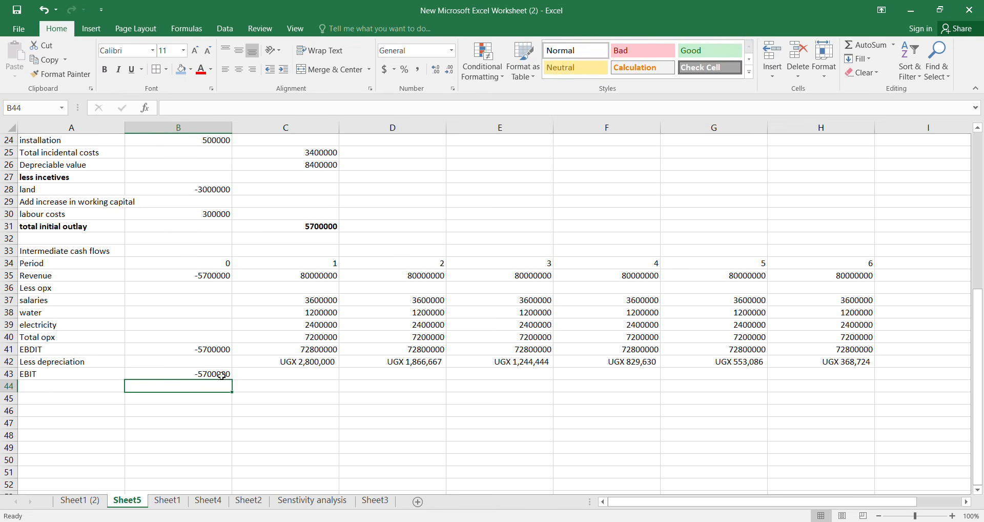
click(223, 377)
drag(234, 380, 874, 371)
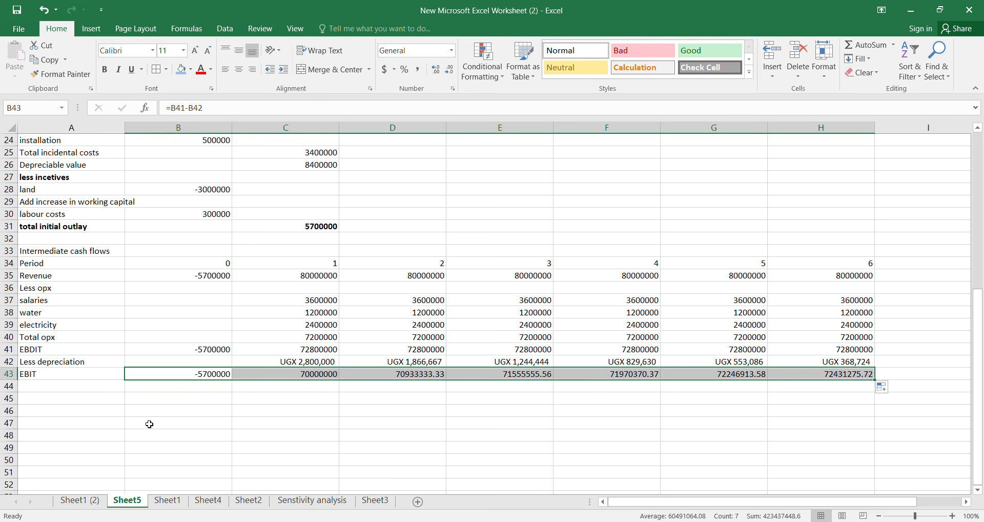
click(135, 423)
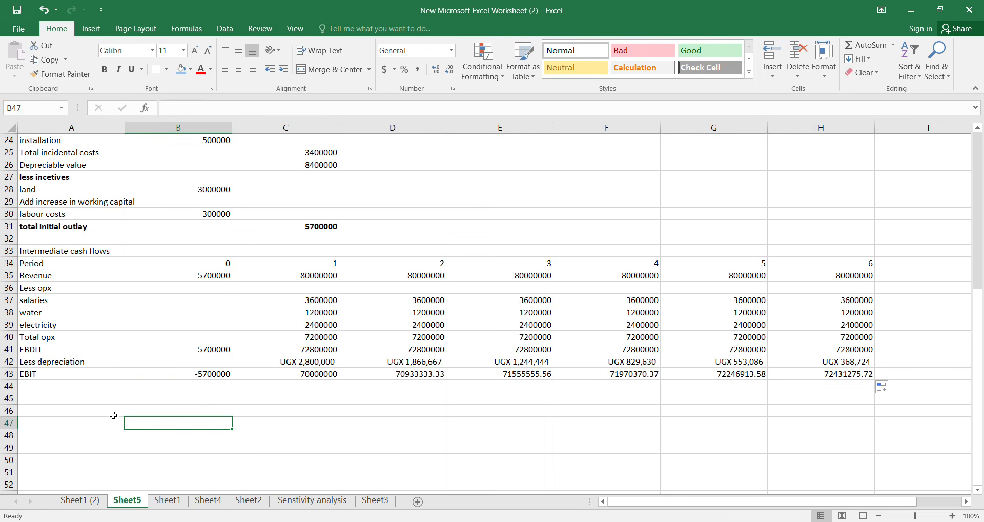
- Enter the row label Less tax in A44, below EBIT
click(52, 389)
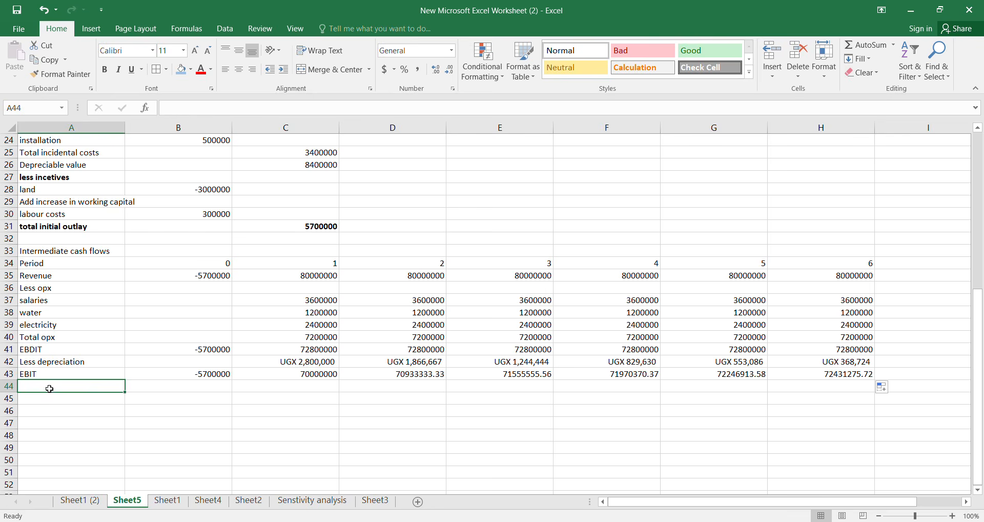
double_click(50, 389)
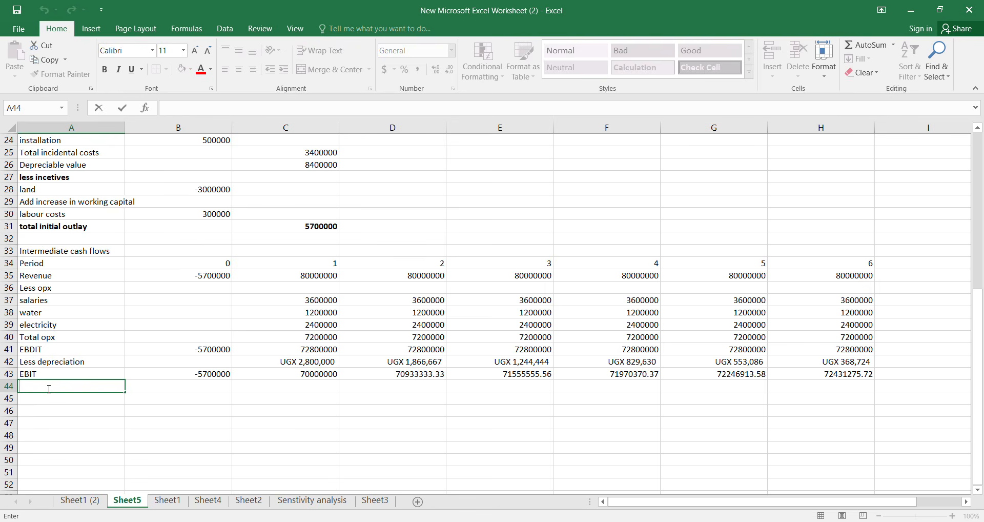
text(Less tax)
click(206, 386)
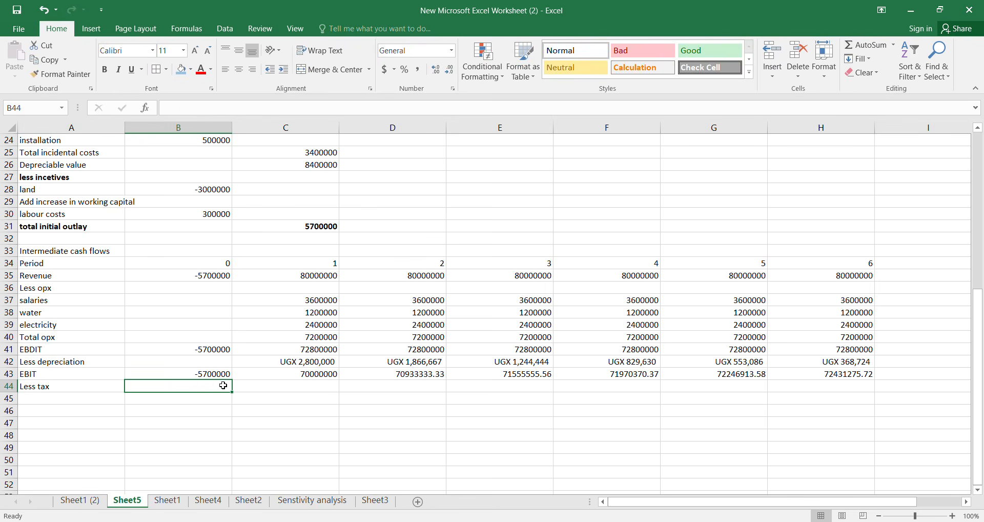
- Calculate the period 1 tax in C44 as =B12*C43 and fill the formula across to H44
click(255, 385)
text(=)
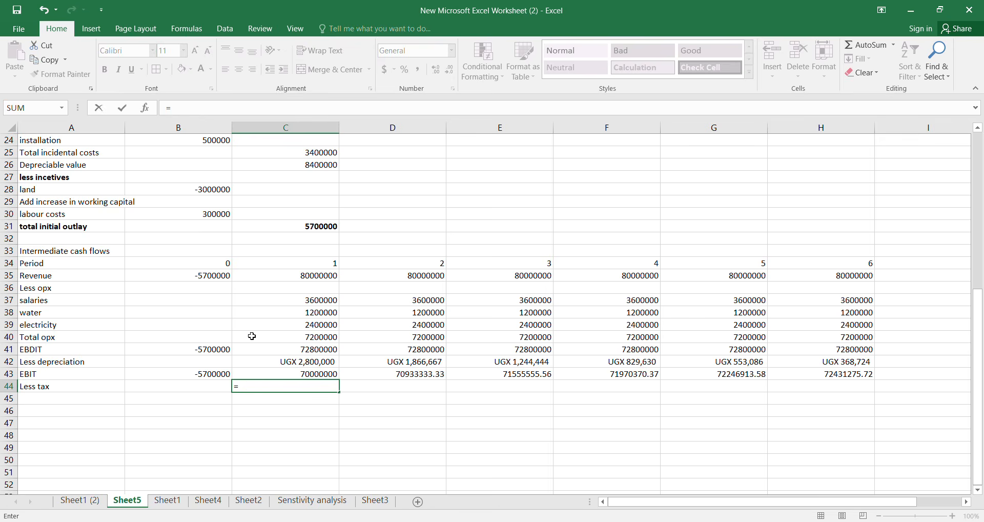
scroll(242, 334, up, 6)
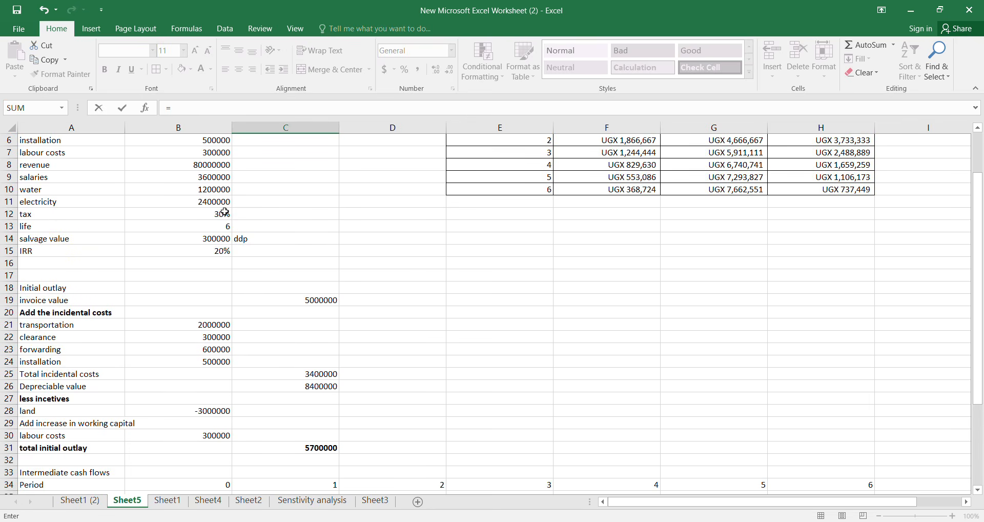
click(222, 215)
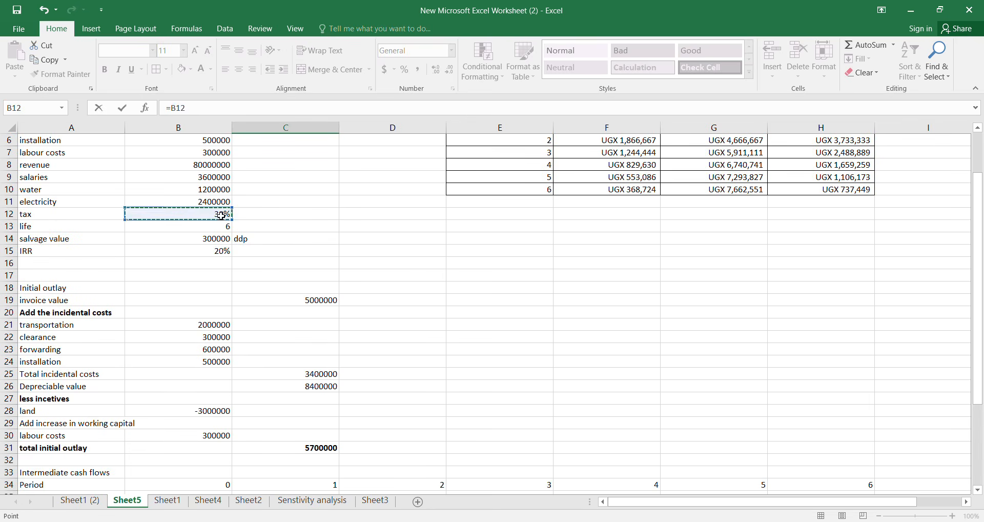
click(203, 112)
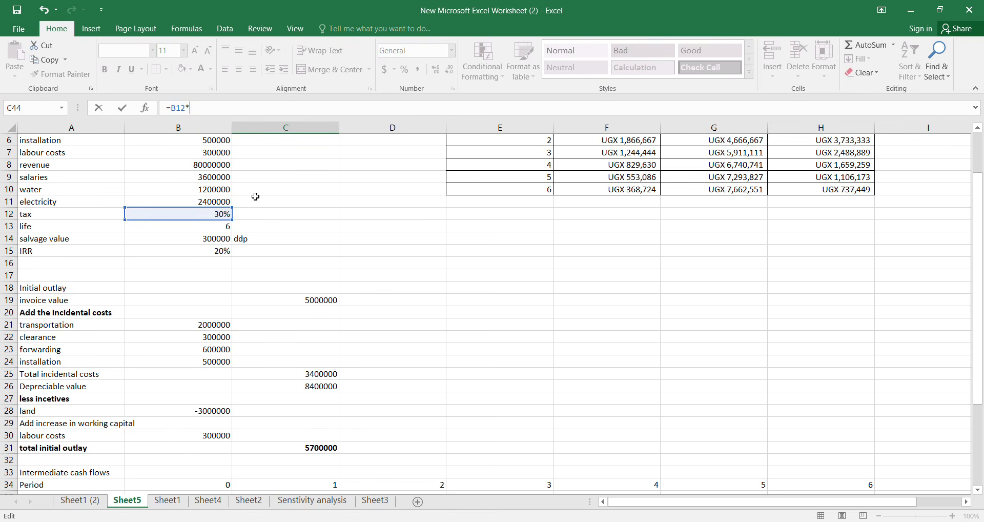
drag(981, 223, 980, 226)
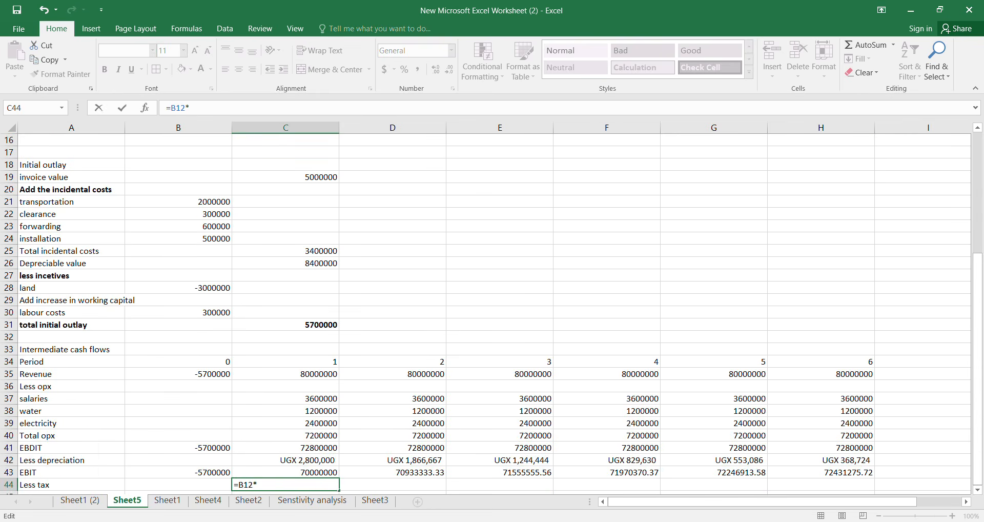
click(292, 472)
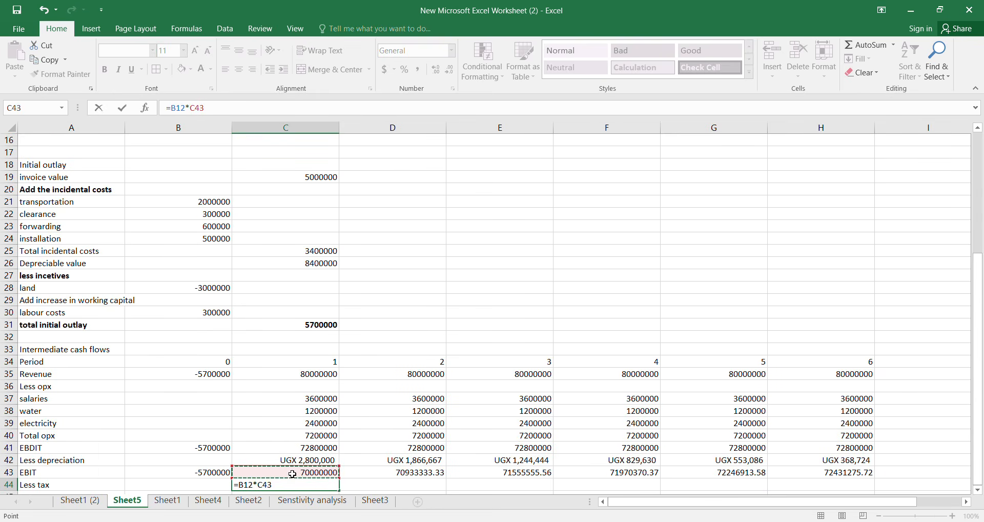
key(Return)
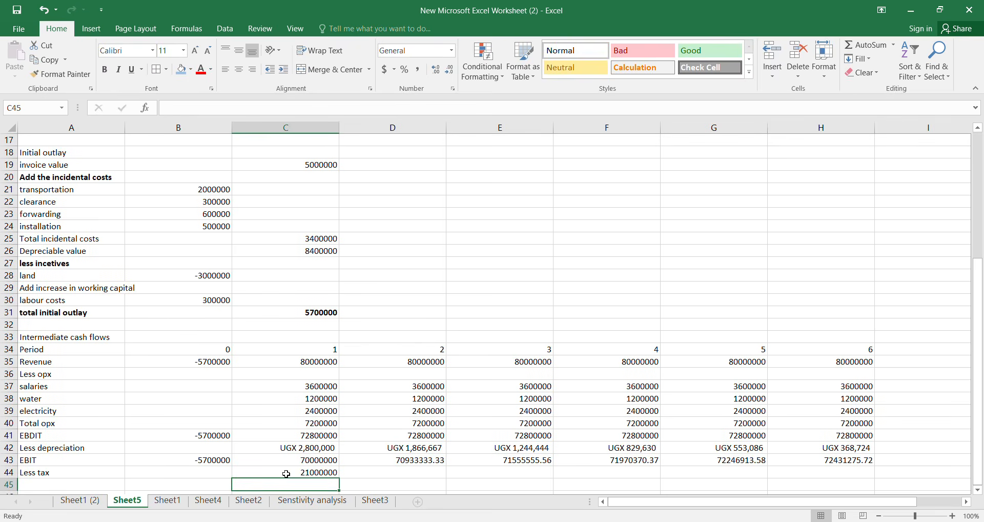
click(286, 473)
drag(342, 483, 840, 460)
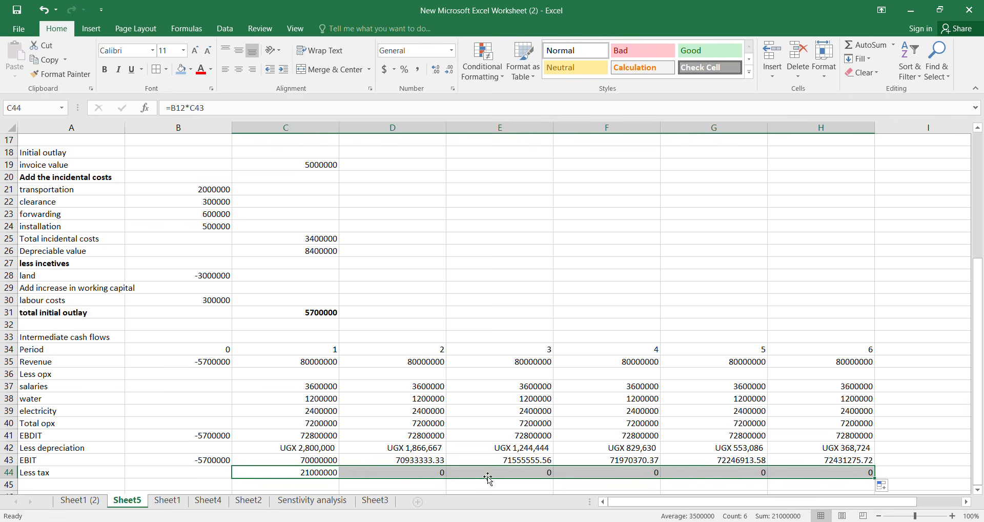
- Make the tax rate reference in C44 absolute, as =$B$12*C43, and refill the formula across to H44
click(173, 108)
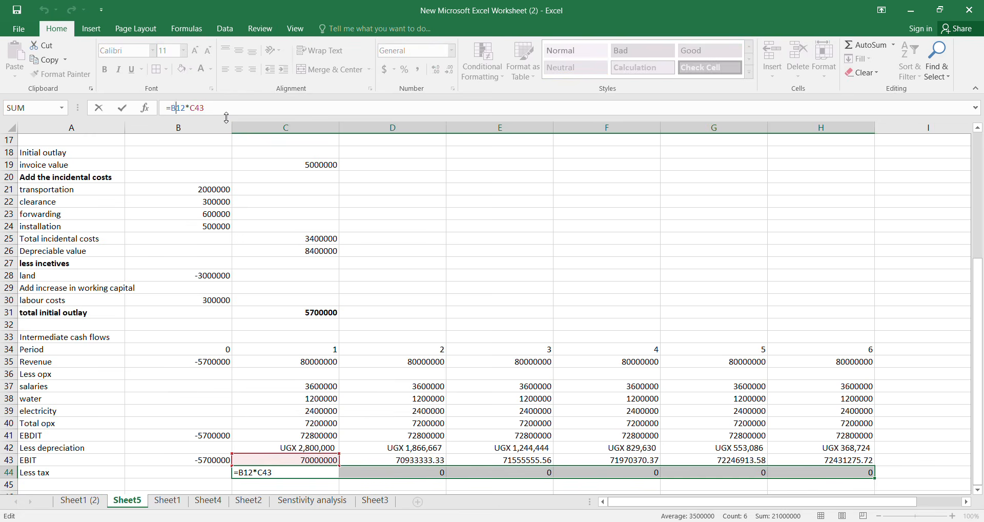
key(F4)
key(Return)
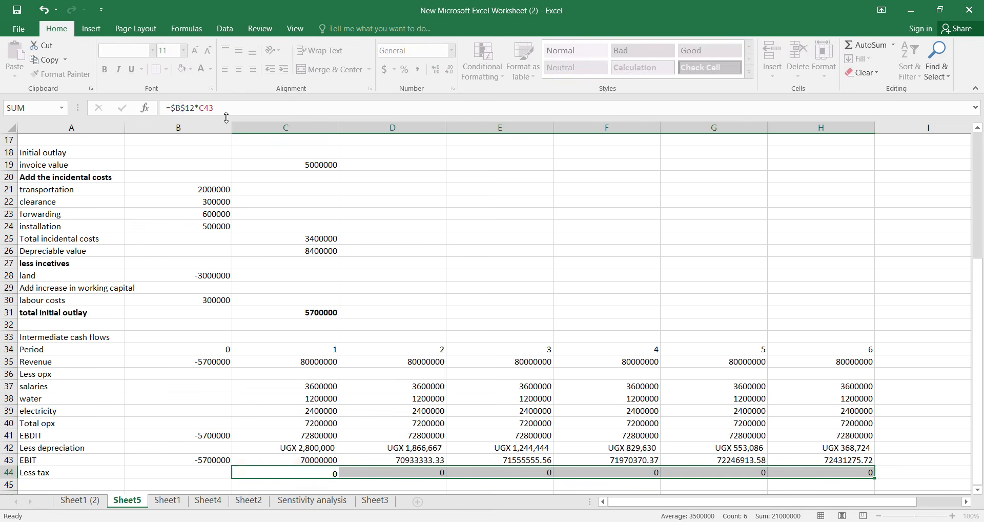
click(290, 479)
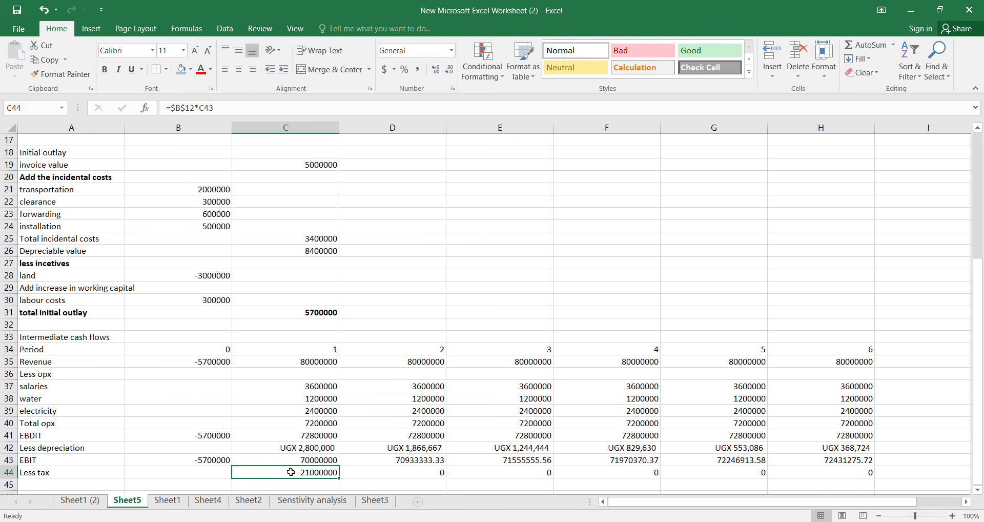
drag(340, 478, 874, 478)
- Enter the row label EAT in A45, below Less tax
scroll(354, 432, down, 2)
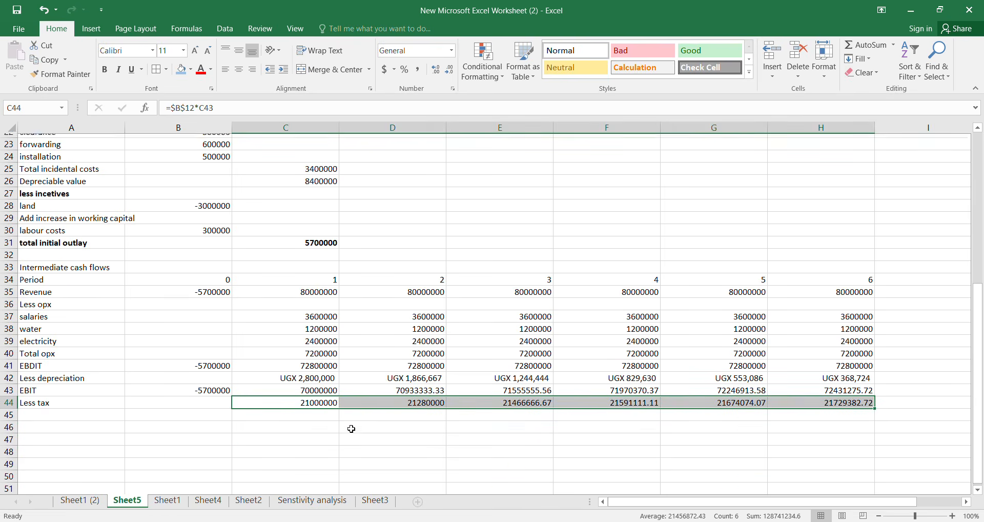
click(26, 412)
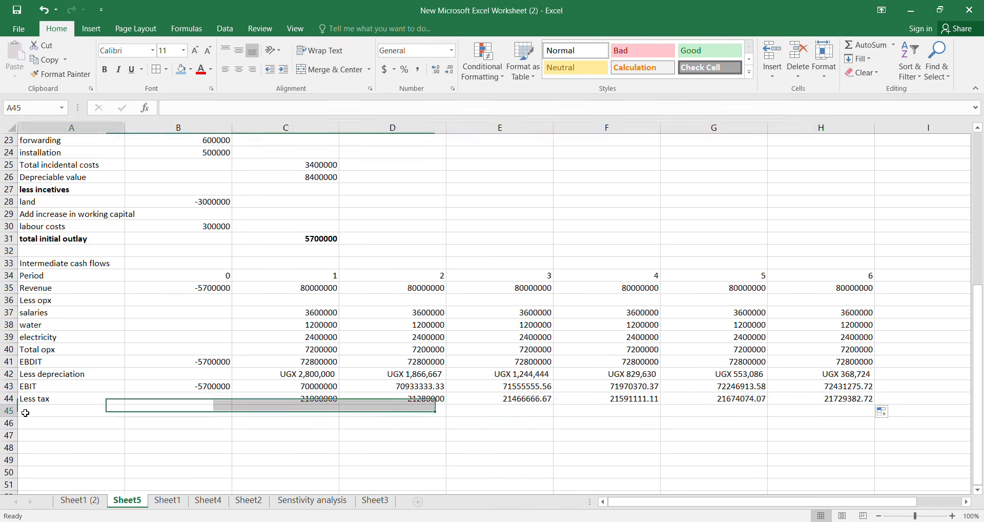
text(EAT)
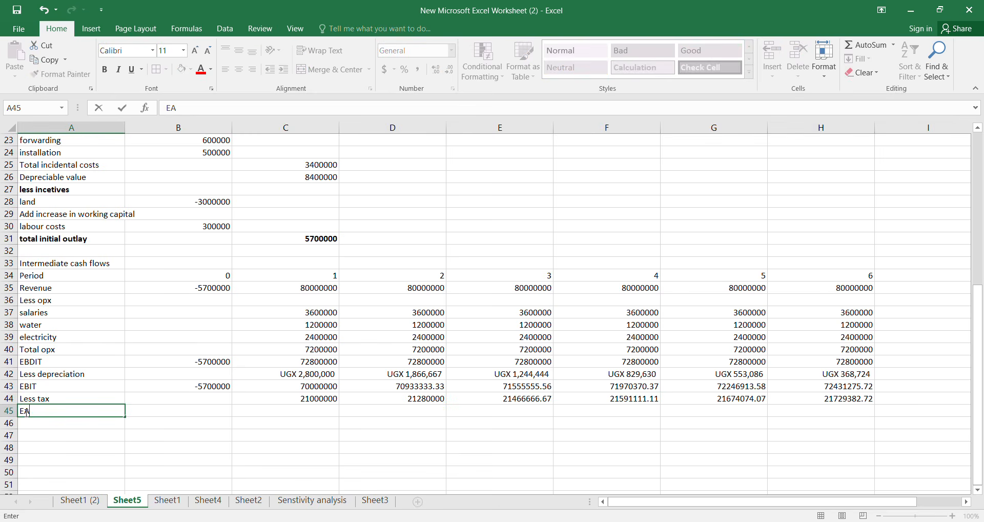
- Calculate EAT for period 0 in B45 as =B43-B44 and fill the formula across to H45
click(191, 412)
text(=)
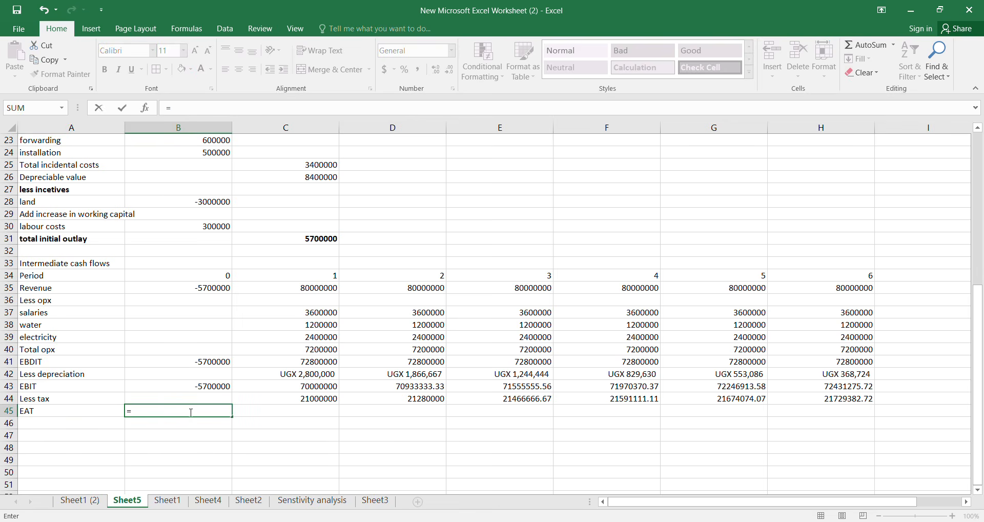
click(207, 387)
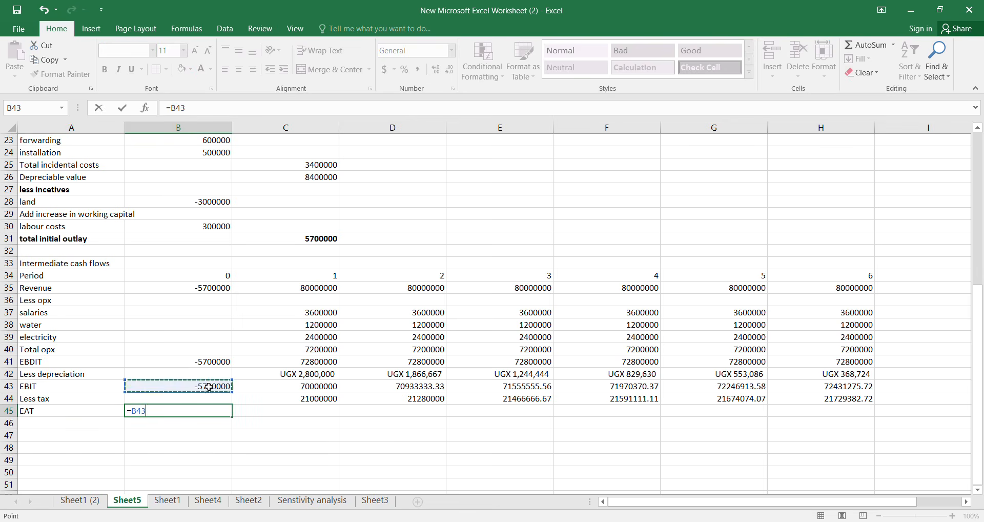
text(-)
click(211, 398)
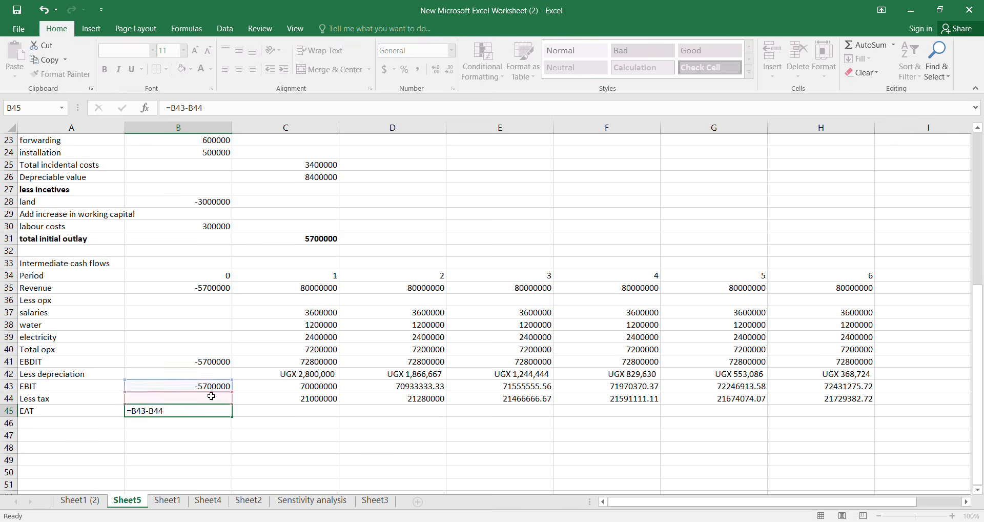
key(Return)
click(200, 407)
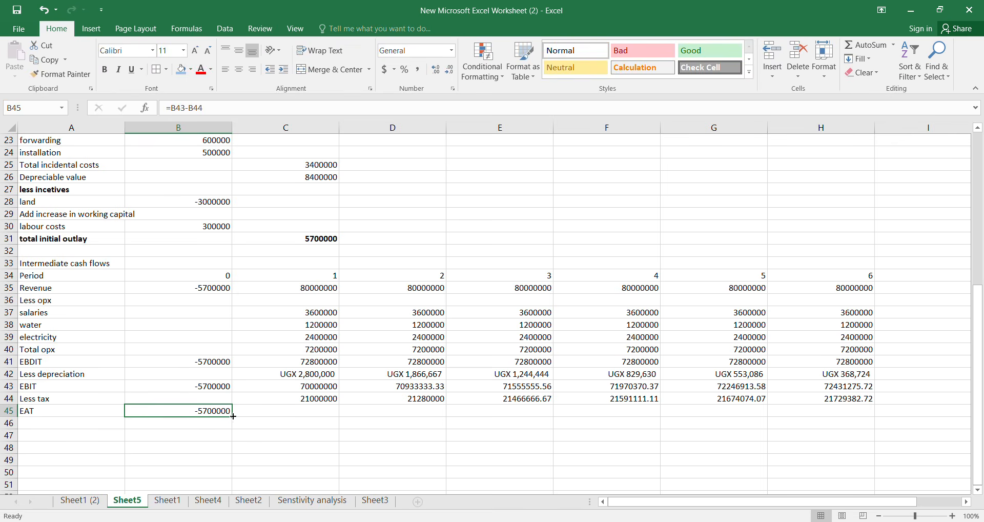
drag(233, 415, 872, 414)
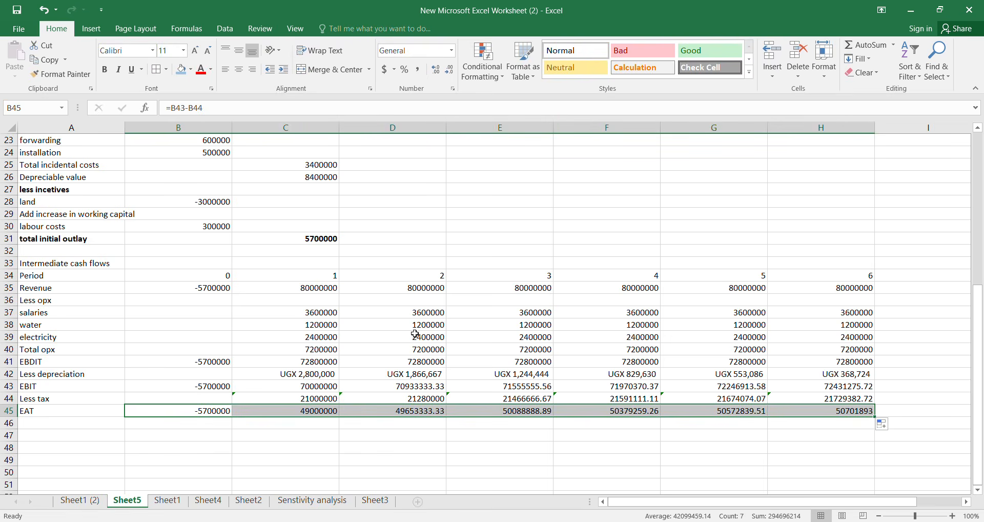
scroll(237, 350, up, 1)
scroll(231, 354, down, 2)
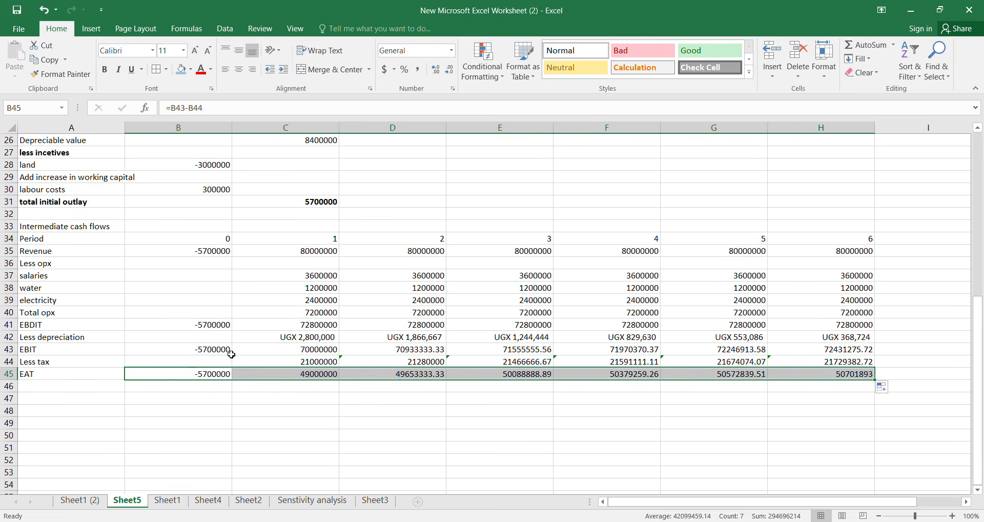
click(72, 386)
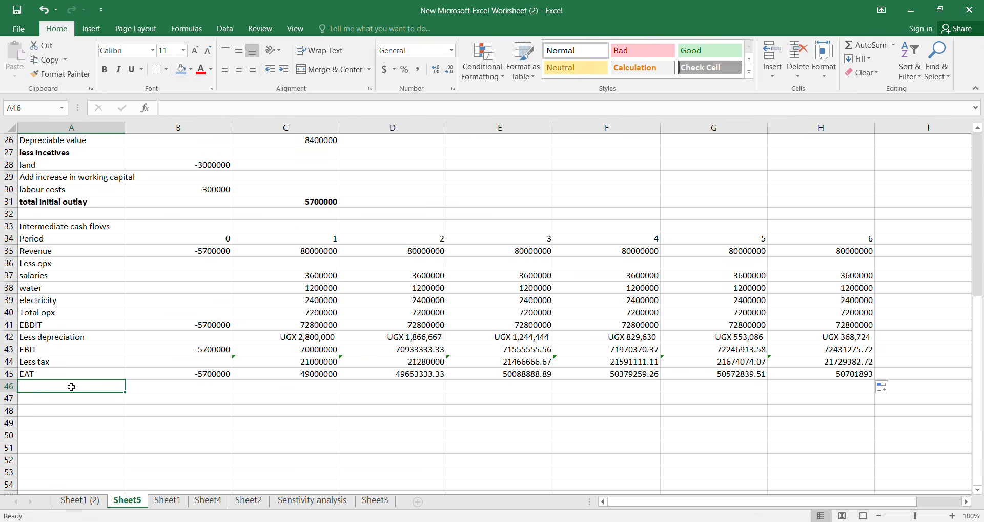
- Format the operating cost and EBDIT values in C37:H41 as Currency with the UGX symbol and two decimal places
scroll(392, 279, up, 1)
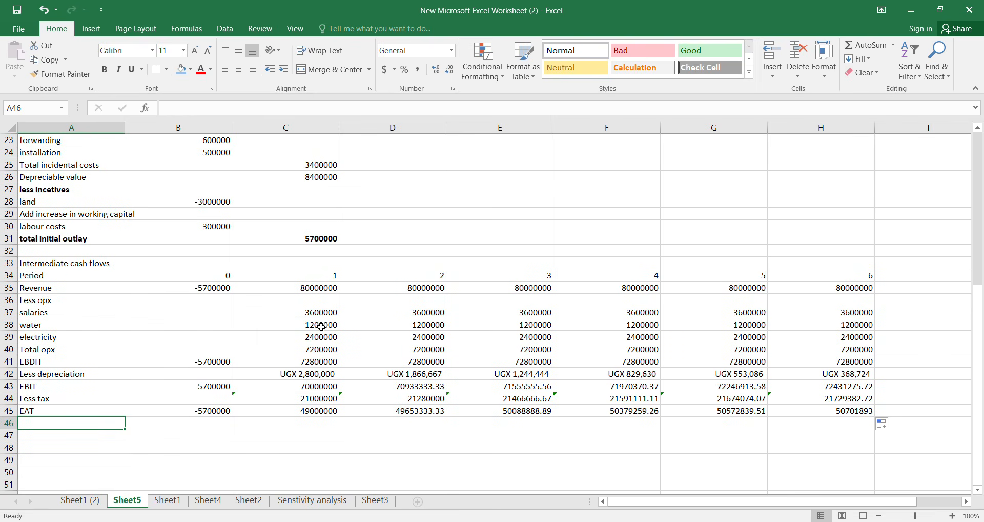
drag(309, 313, 803, 366)
right_click(755, 337)
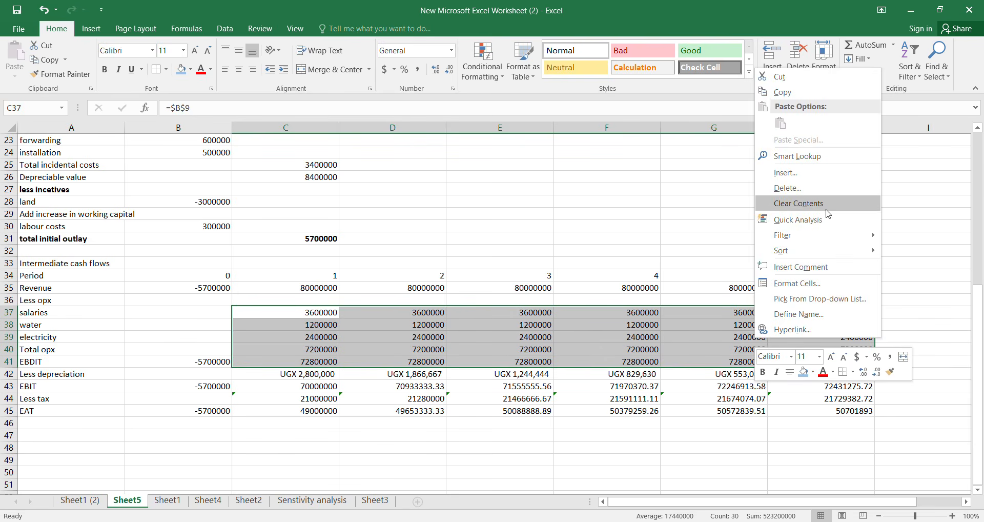
click(812, 283)
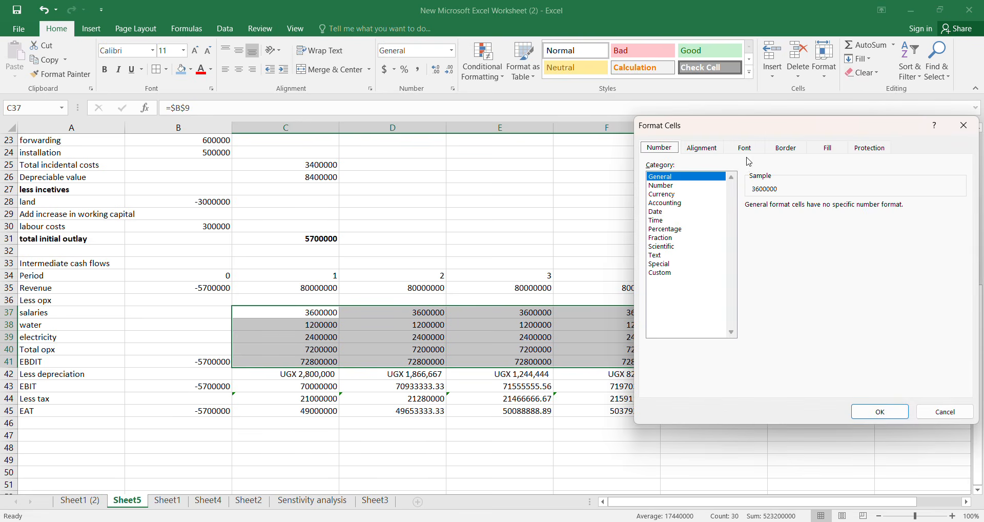
click(666, 195)
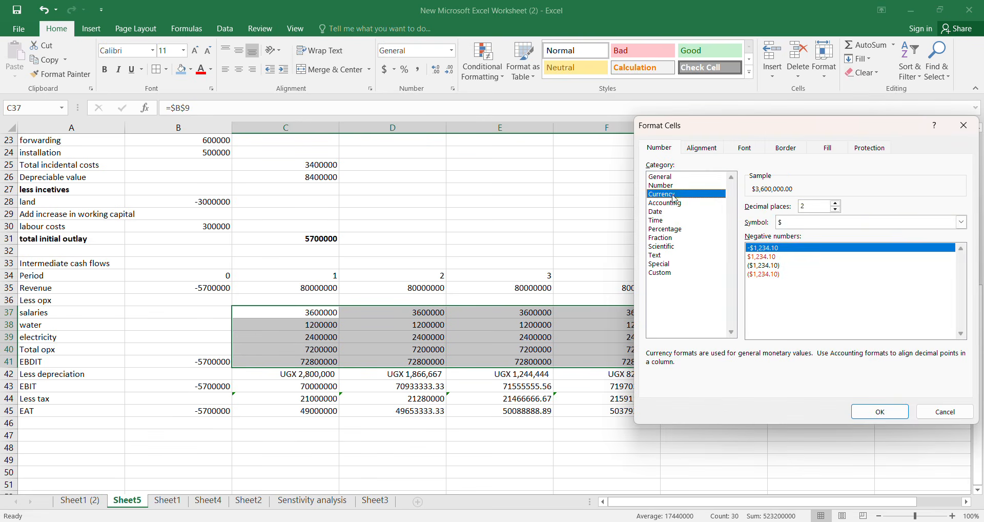
click(818, 226)
key(Down)
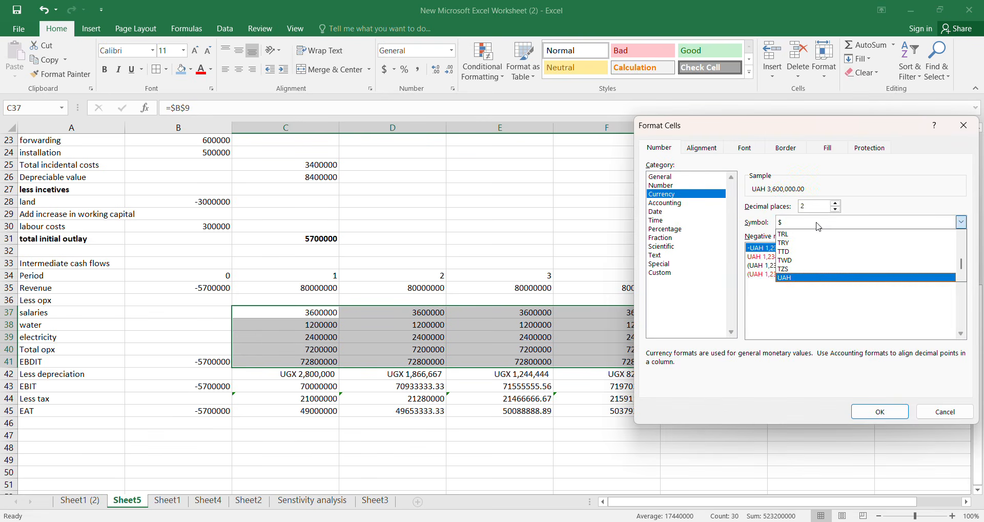
key(Return)
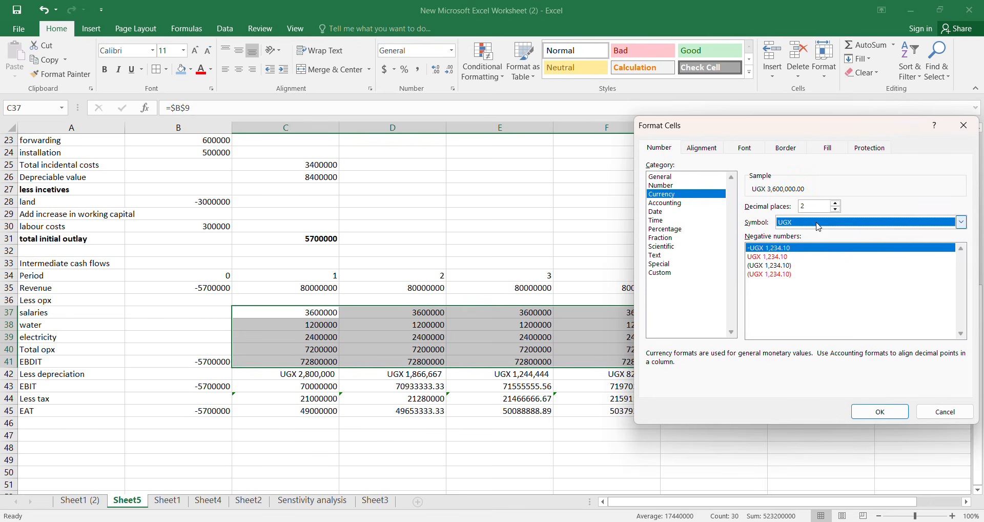
click(880, 412)
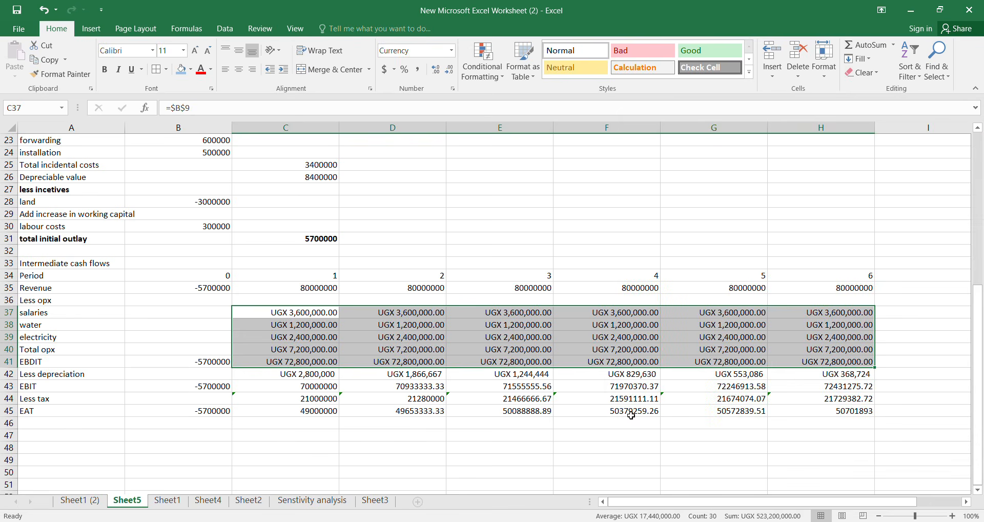
- Format the EBIT, tax and EAT values in B43:H45 as Currency with the UGX symbol and 0 decimal places
click(220, 364)
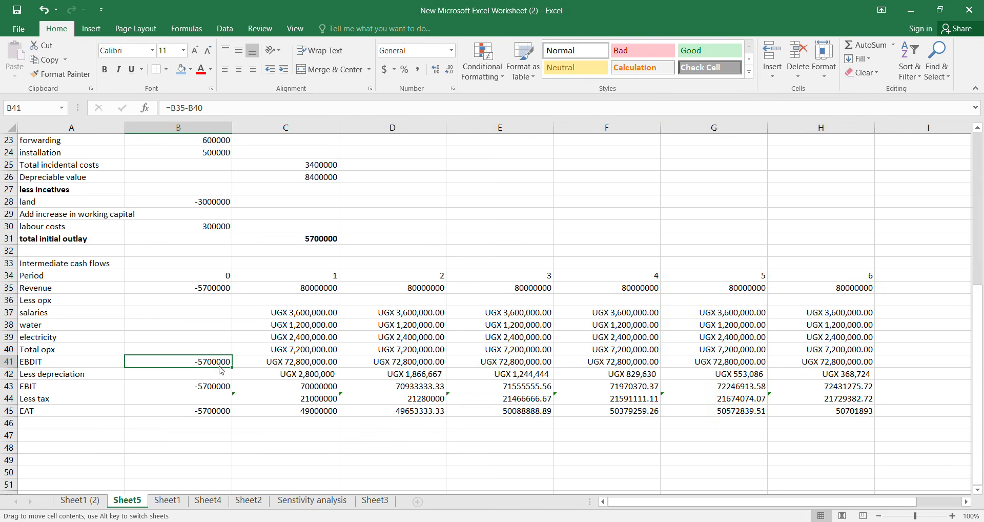
mouse_move(222, 370)
mouse_down()
mouse_move(277, 411)
mouse_move(224, 371)
mouse_move(230, 387)
mouse_move(277, 395)
mouse_move(778, 415)
mouse_move(791, 398)
mouse_move(799, 407)
mouse_up()
right_click(799, 407)
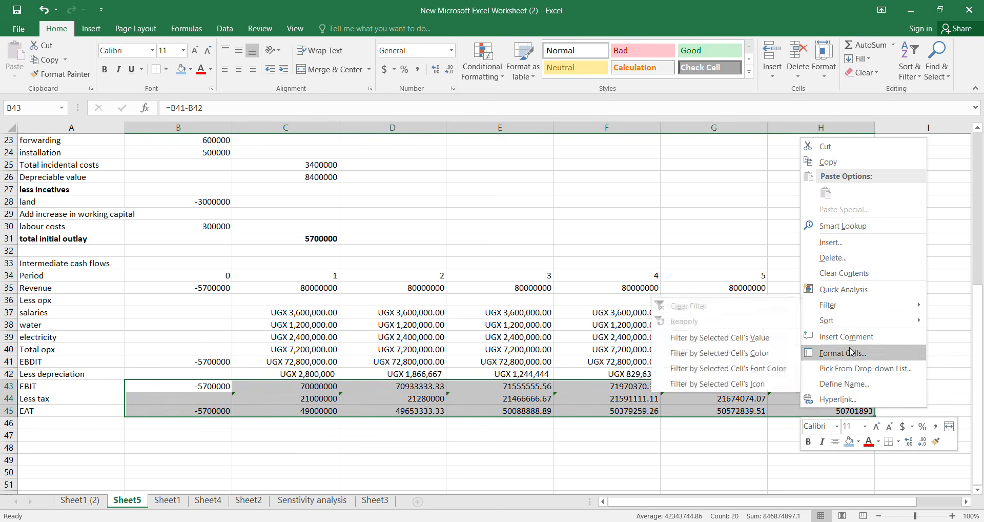
click(850, 352)
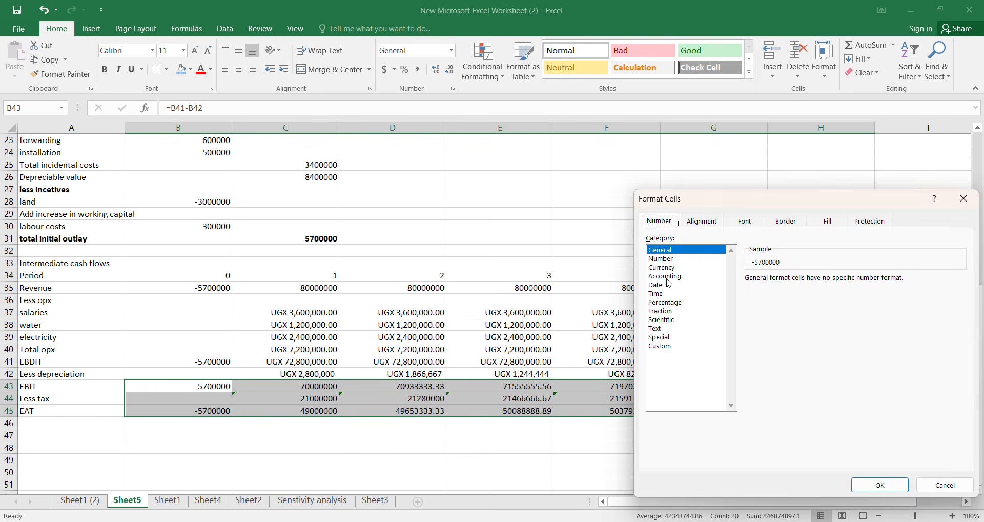
click(667, 268)
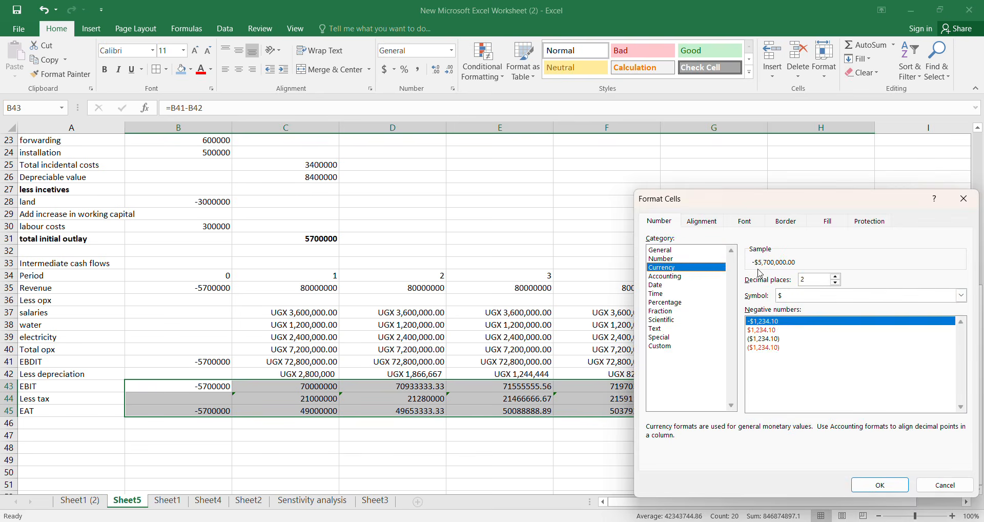
click(795, 296)
key(Down)
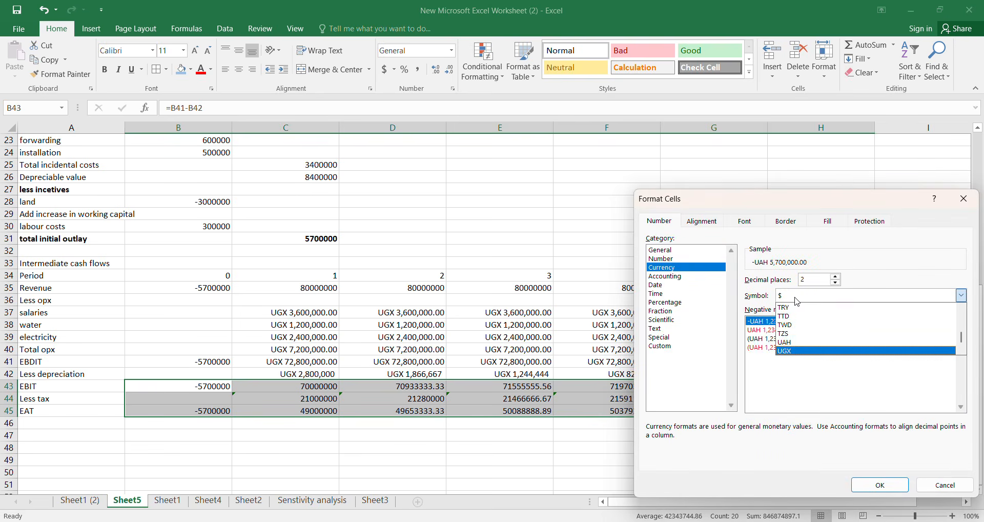
key(Return)
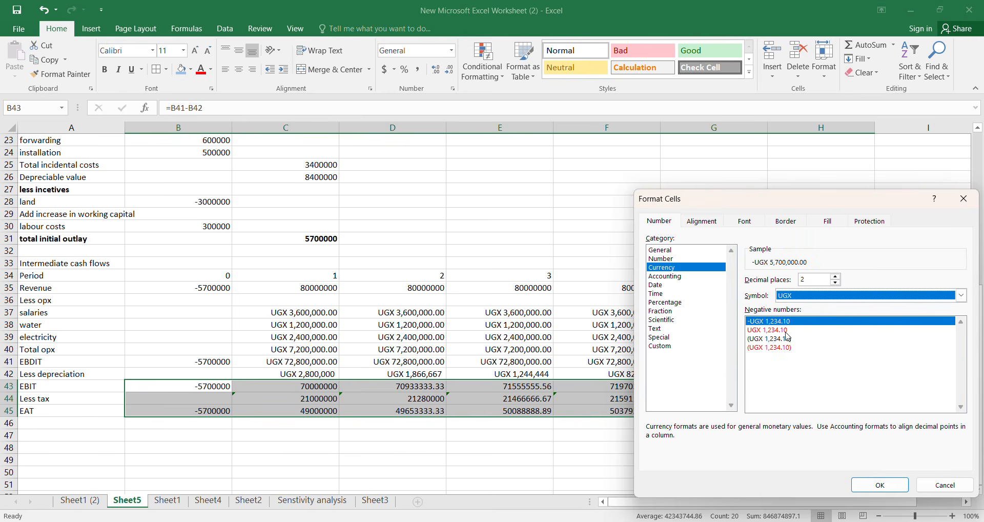
click(836, 277)
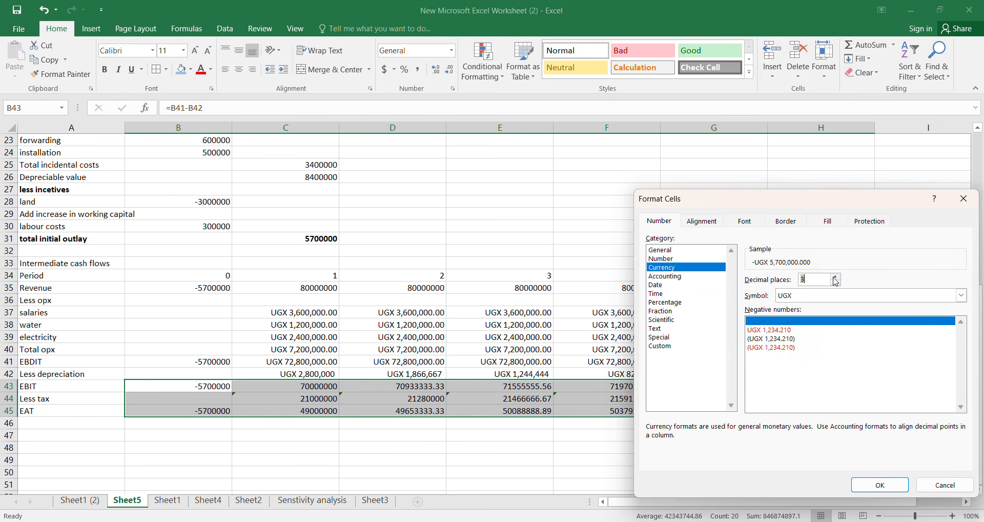
click(836, 277)
click(836, 277)
click(836, 281)
click(836, 282)
click(836, 282)
click(835, 282)
click(836, 282)
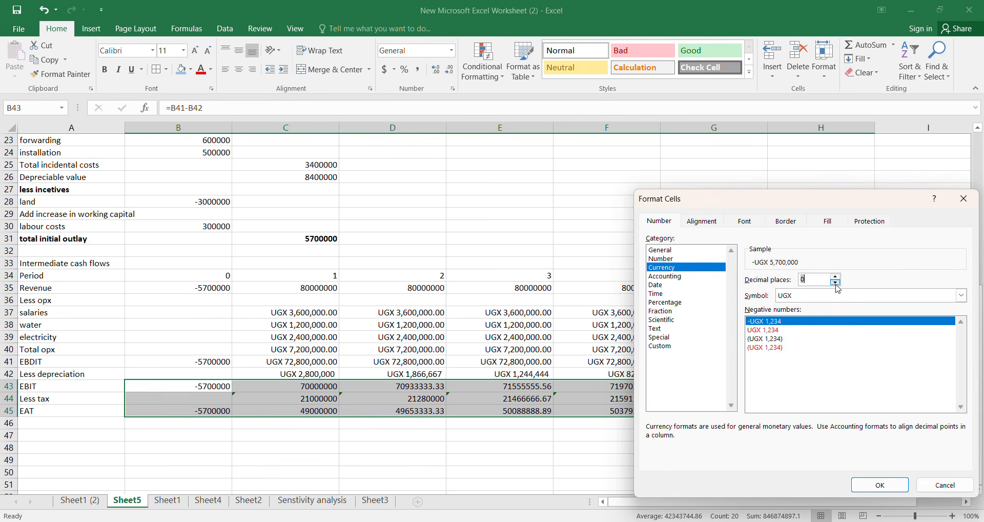
click(880, 484)
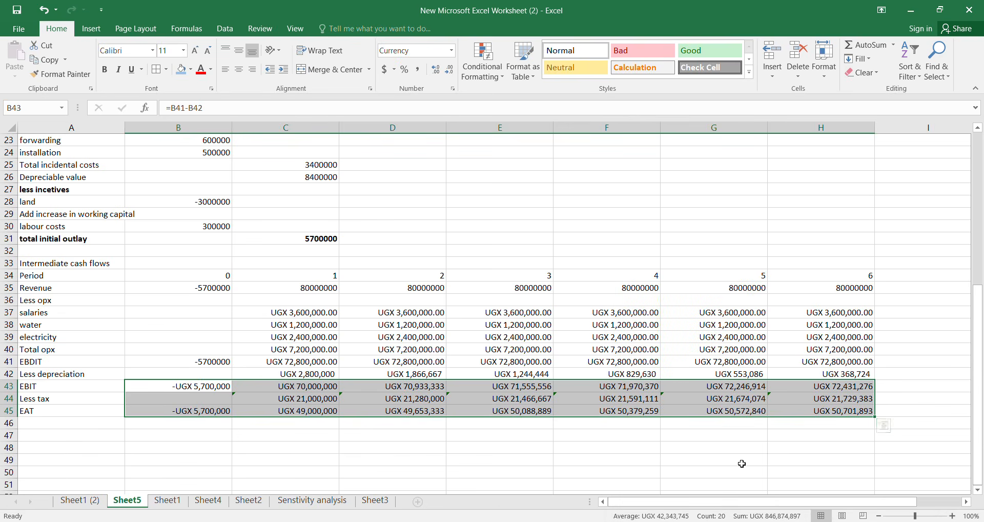
click(589, 461)
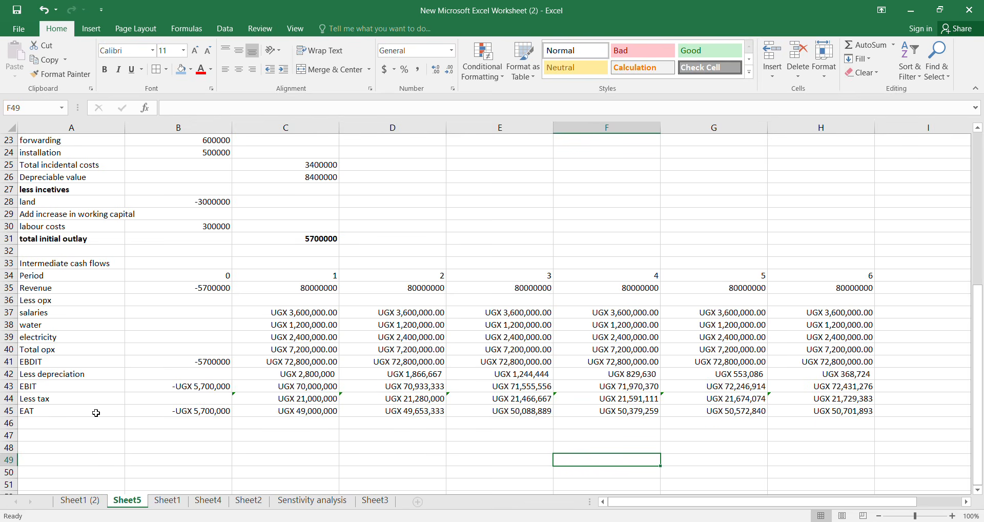
- Enter the row label Add depreciation in A46, below EAT
scroll(460, 339, down, 2)
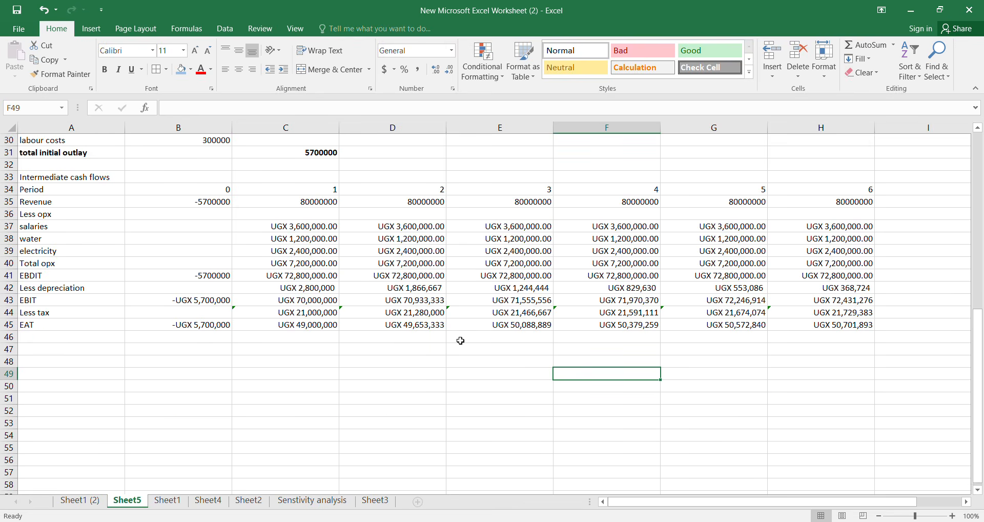
click(384, 64)
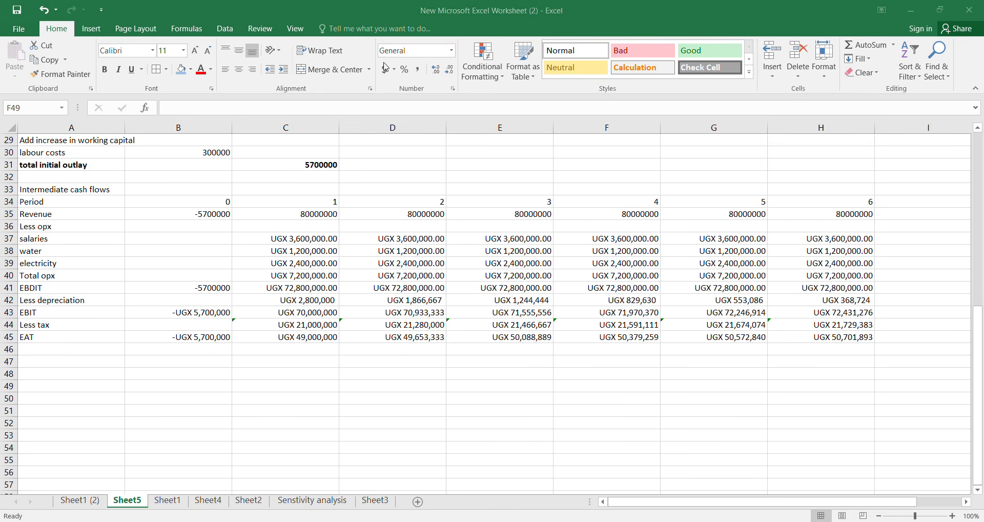
click(52, 349)
text(A)
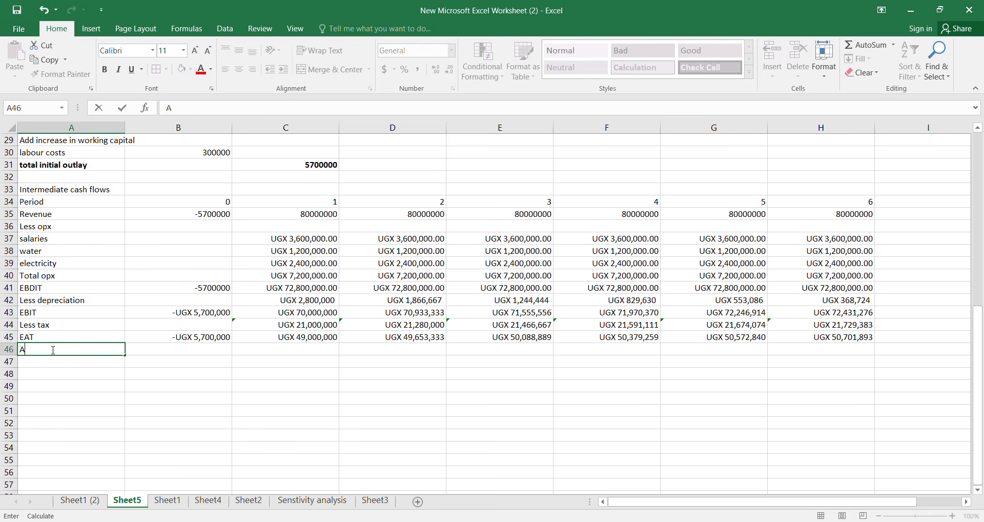
text(dd depreciation)
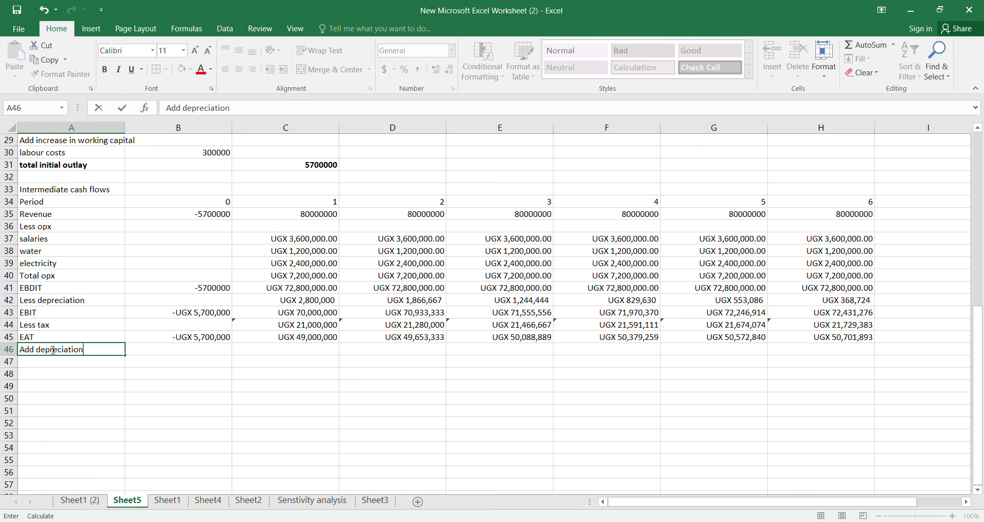
click(184, 352)
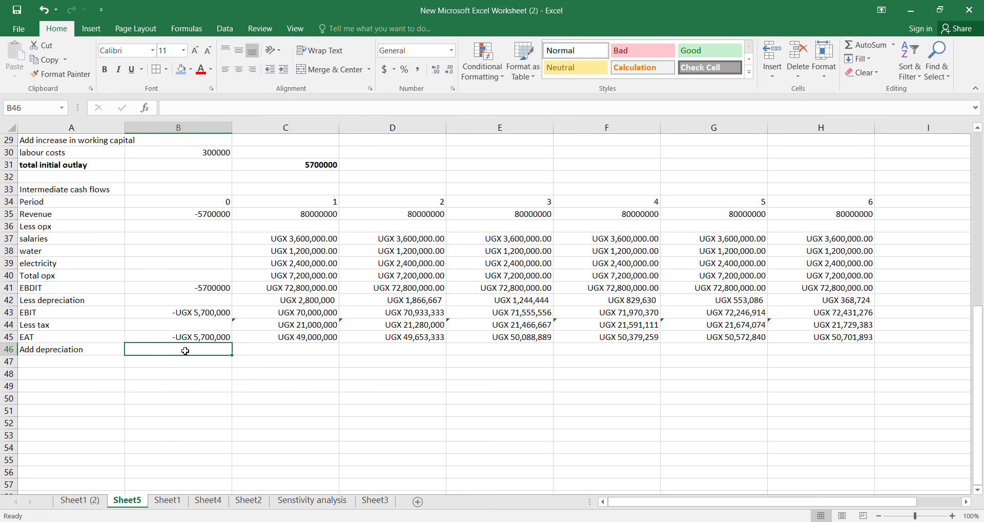
- Link the period 1 depreciation add-back in C46 to the depreciation row with =C42
click(245, 349)
text(=)
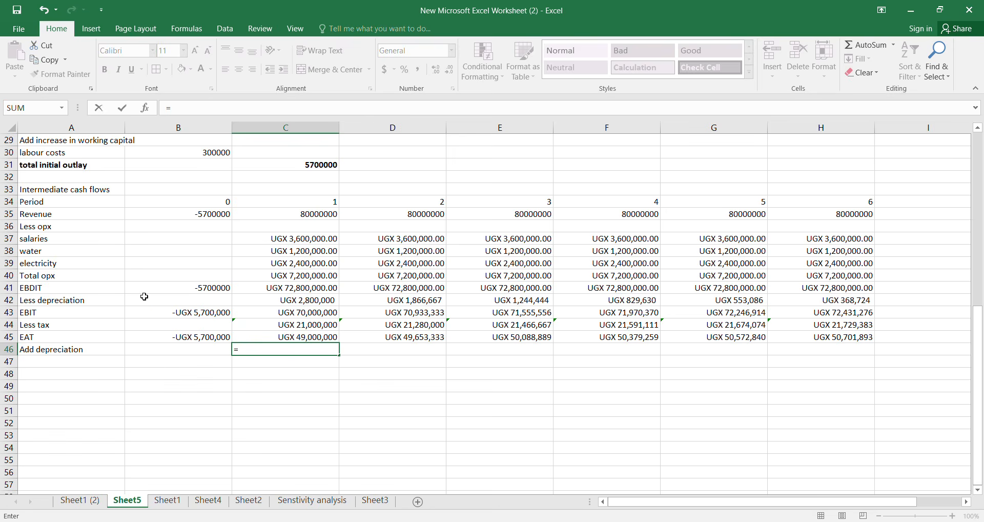
click(295, 301)
key(Return)
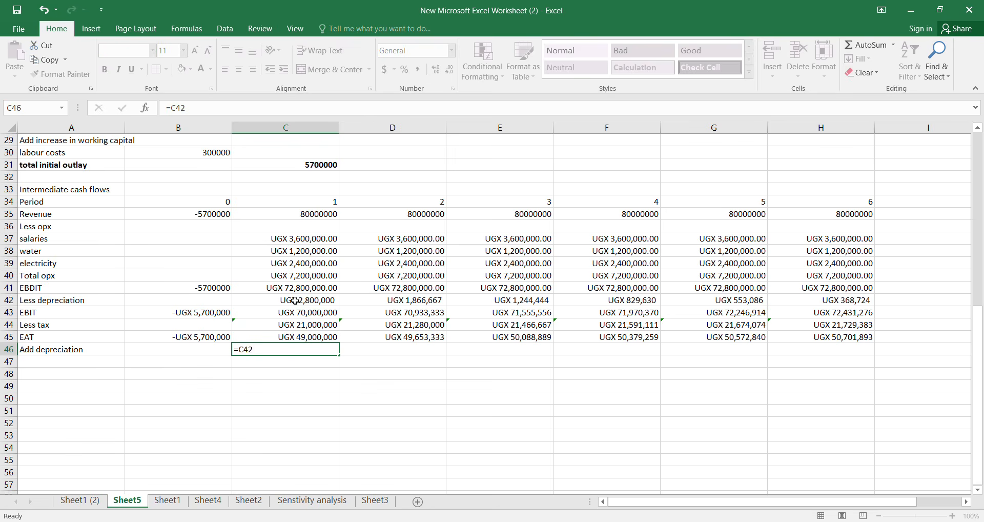
click(379, 349)
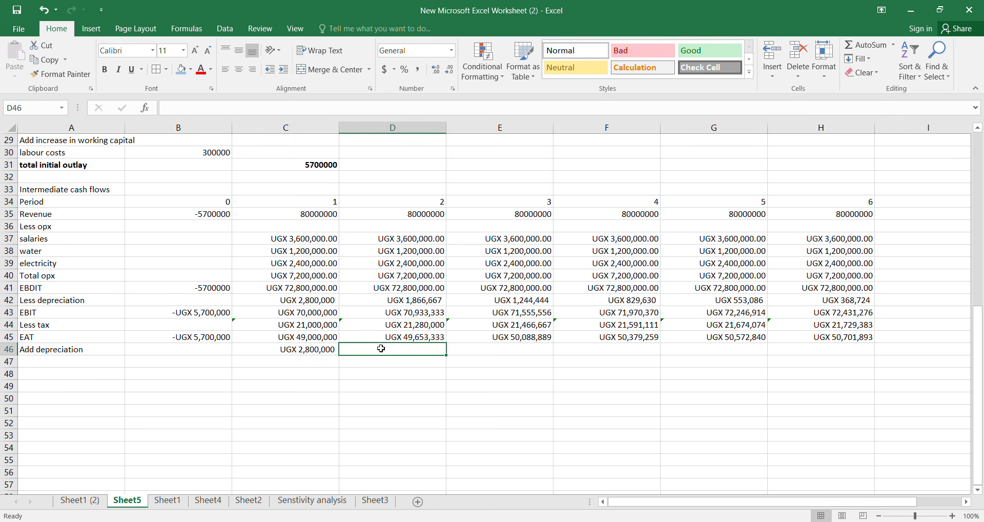
- Link the period 2 and 3 depreciation add-backs to the depreciation row with =D42 in D46 and =E42 in E46
text(=)
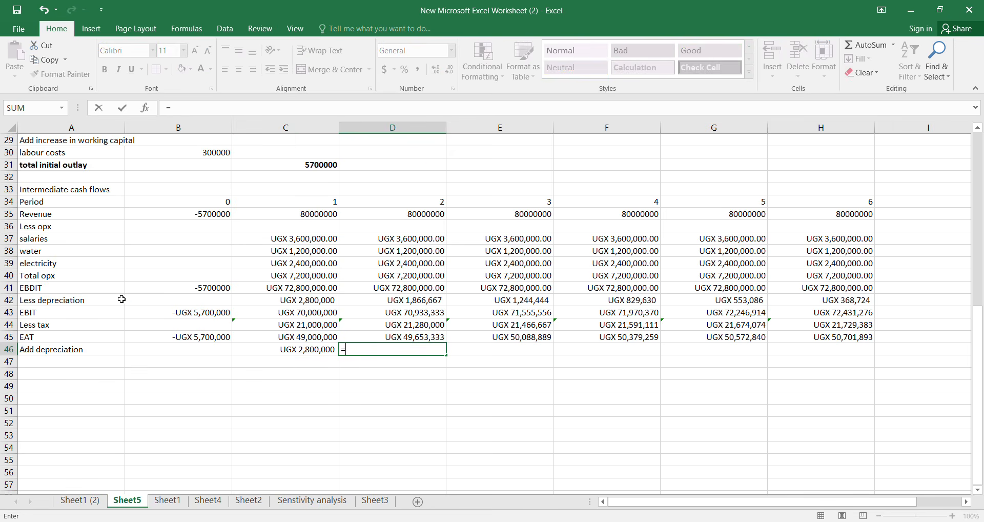
click(416, 300)
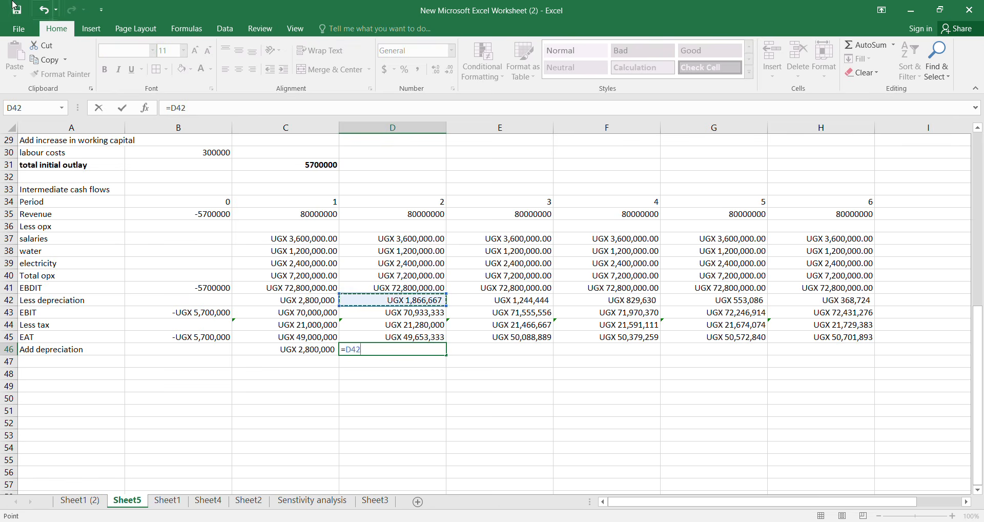
key(Return)
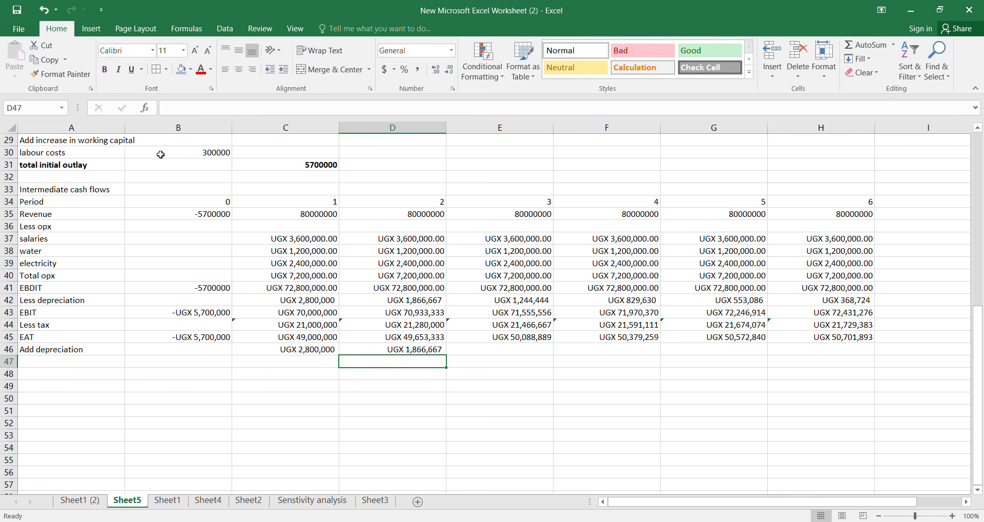
double_click(479, 349)
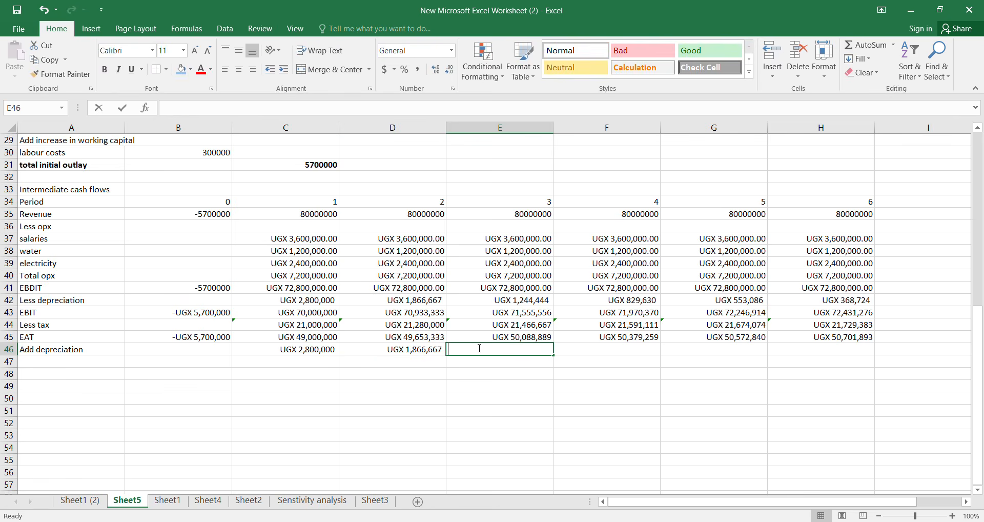
text(=)
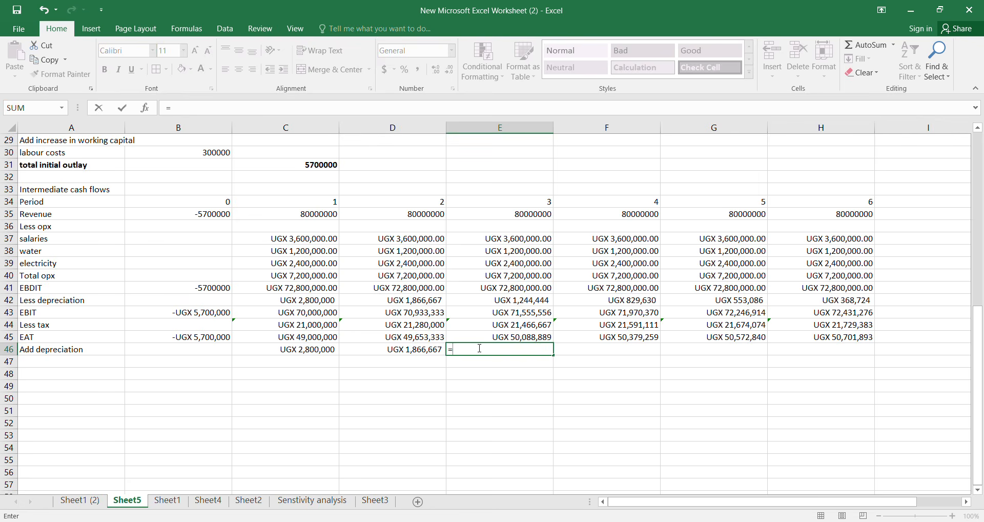
click(516, 300)
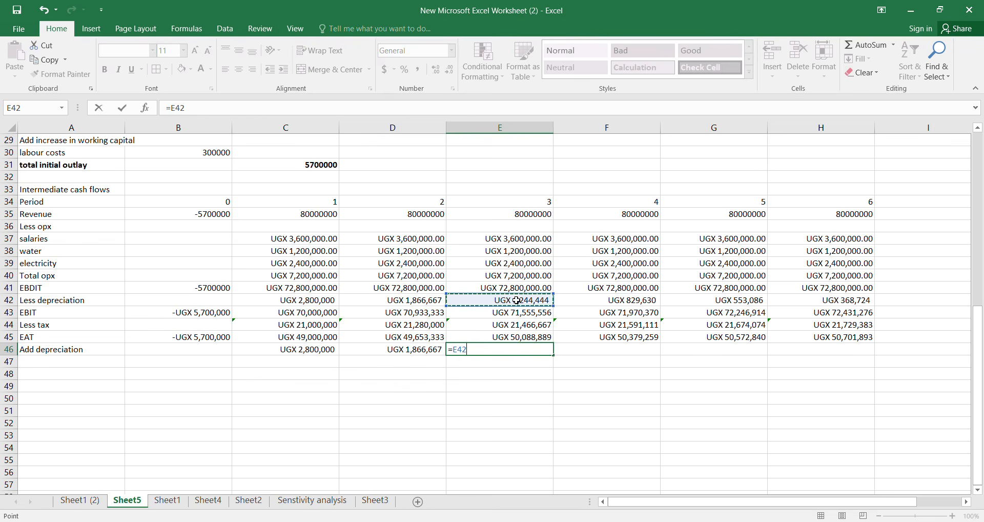
key(Return)
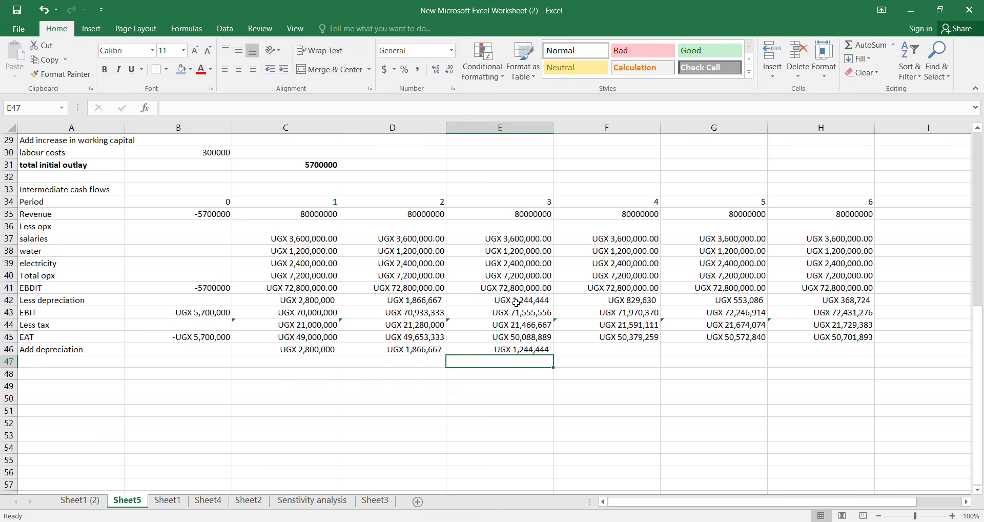
- Link the period 4 and 5 depreciation add-backs to the depreciation row with =F42 in F46 and =G42 in G46
click(604, 349)
text(=)
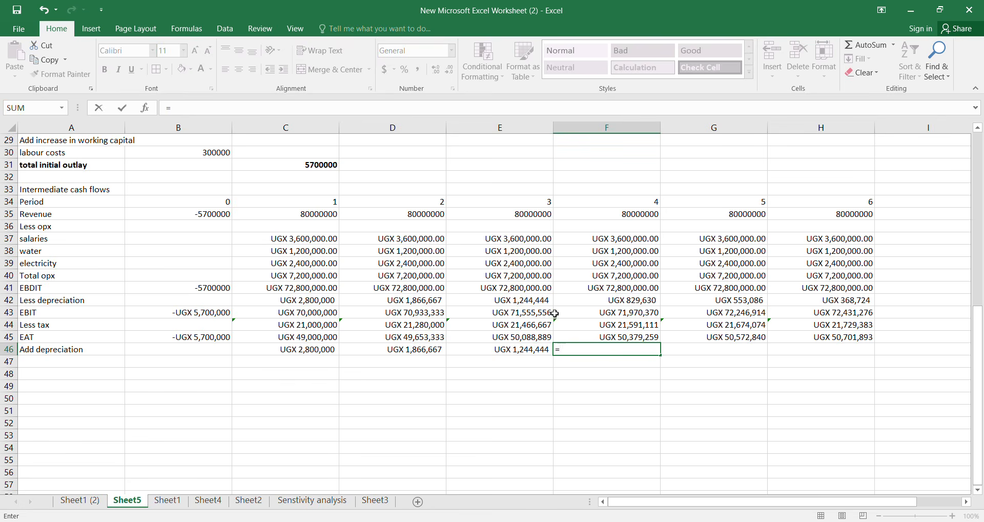
click(583, 297)
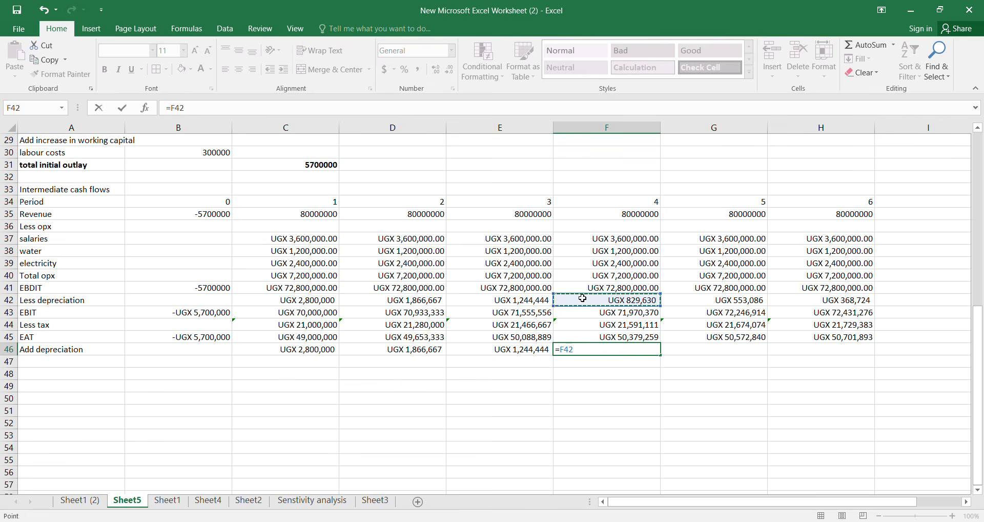
key(Return)
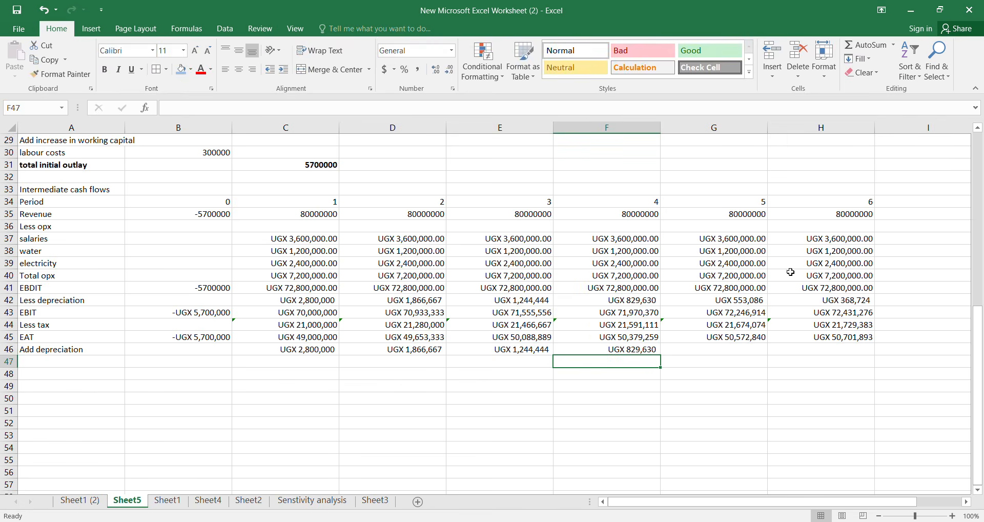
double_click(698, 351)
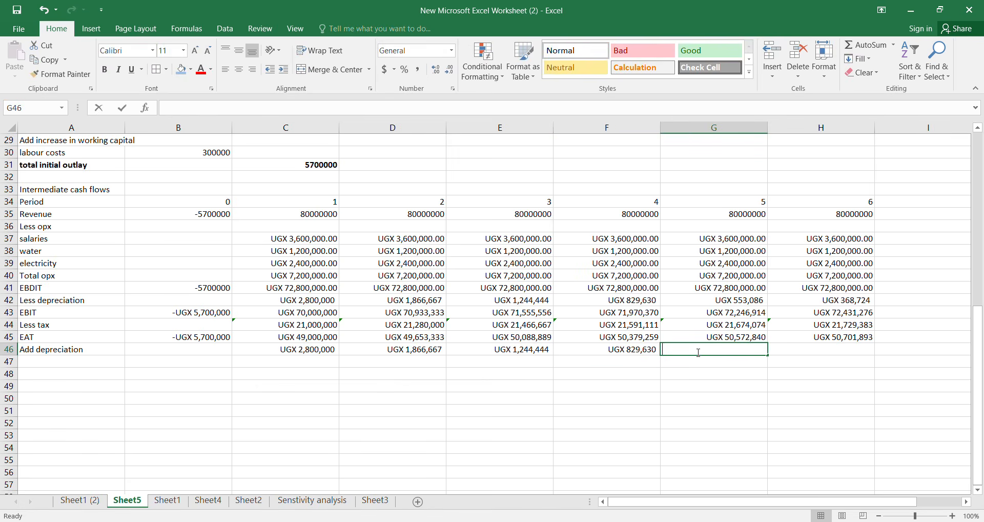
text(=)
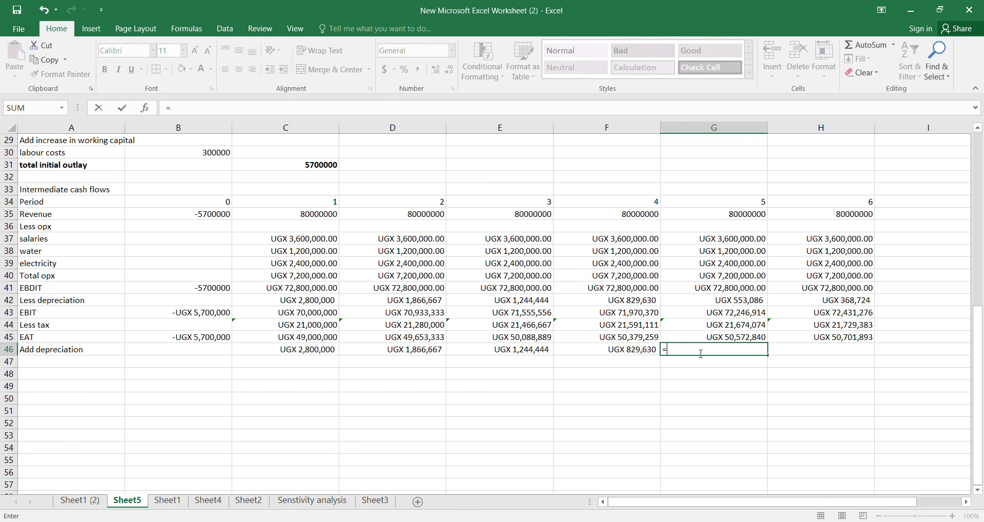
click(722, 301)
key(Return)
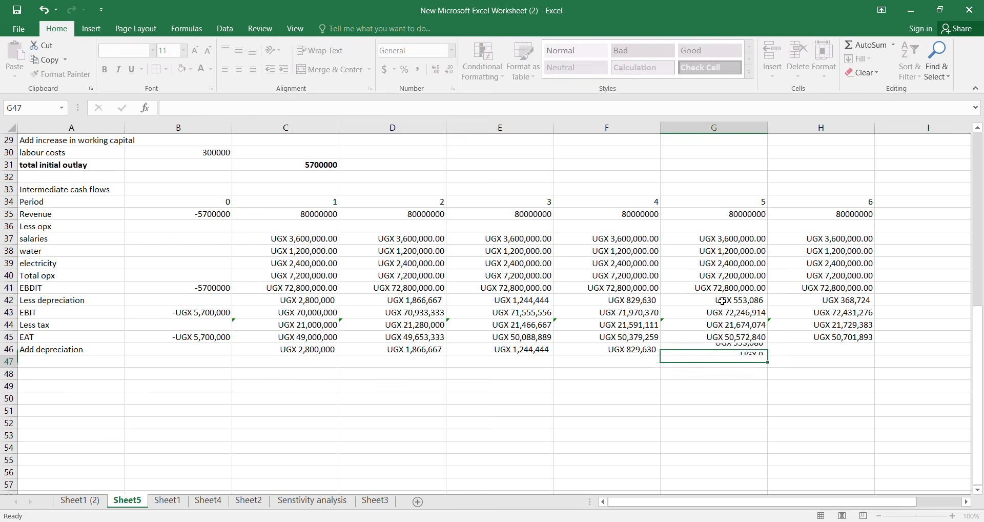
- Link the period 6 depreciation add-back in H46 to the depreciation row with =H42
click(829, 341)
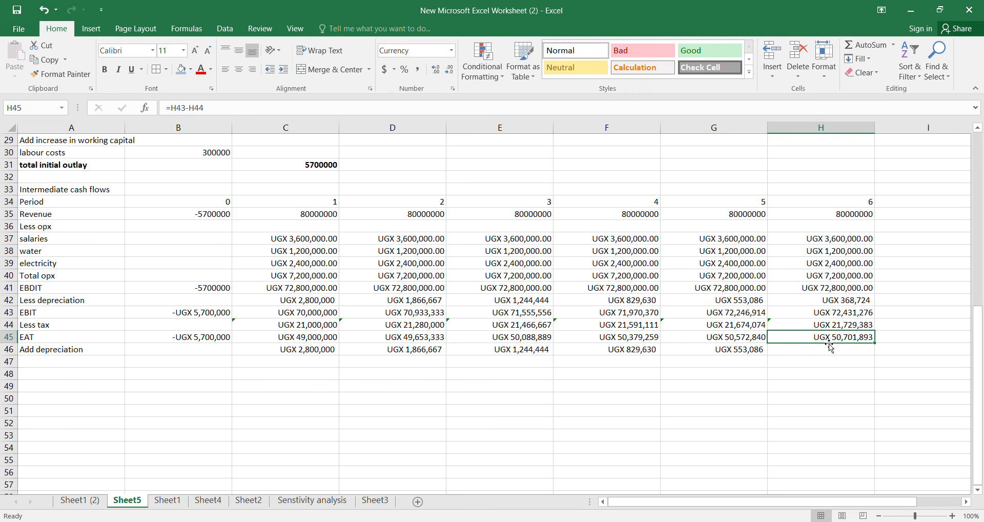
click(827, 349)
text(=)
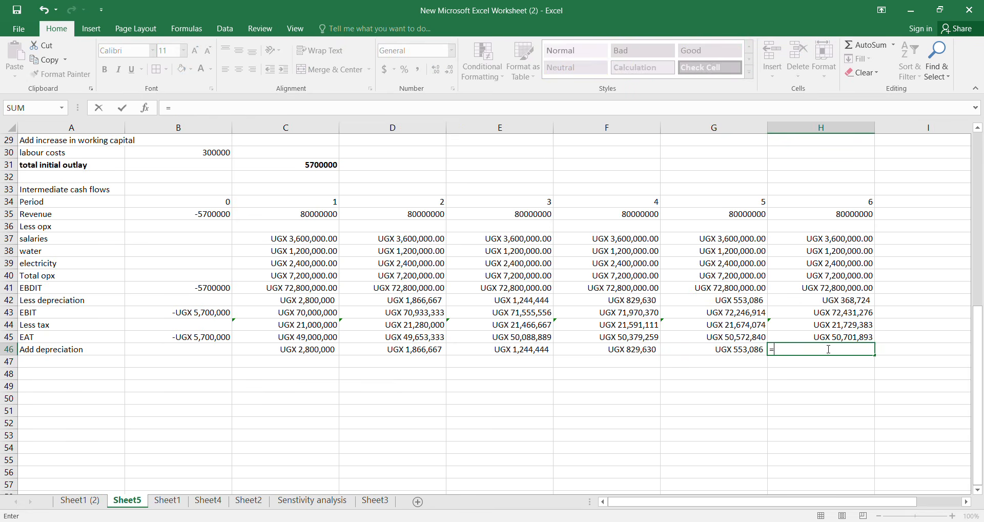
click(820, 299)
key(Return)
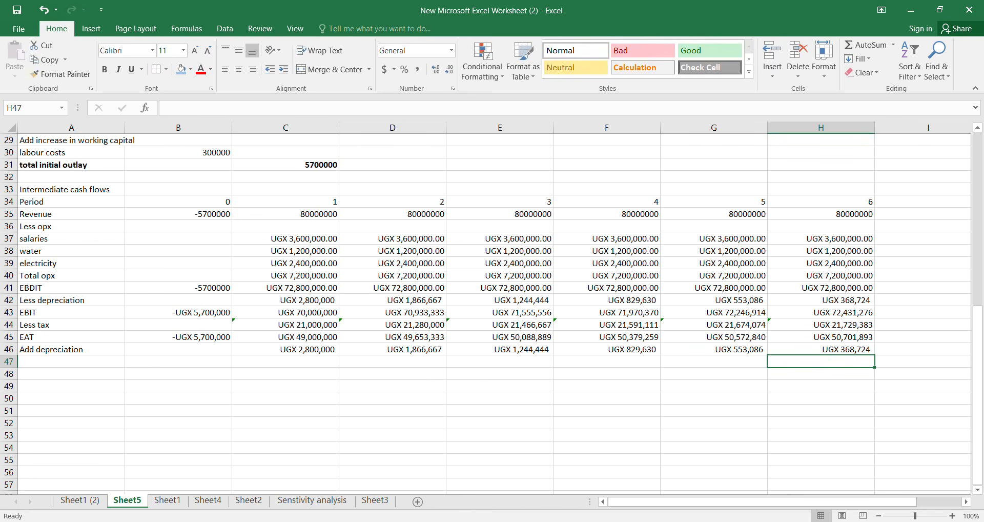
- Enter the row label Total cash outflows in A47, below Add depreciation
click(99, 361)
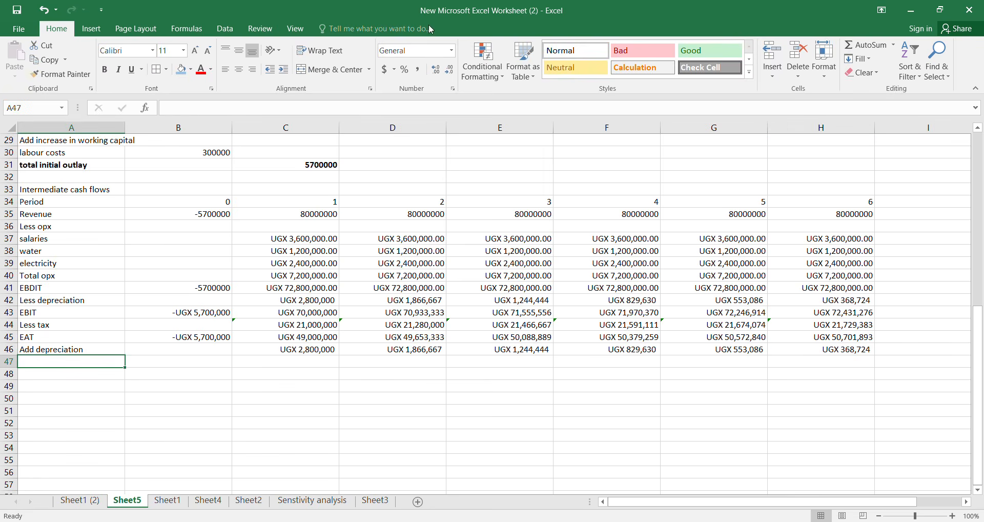
double_click(43, 360)
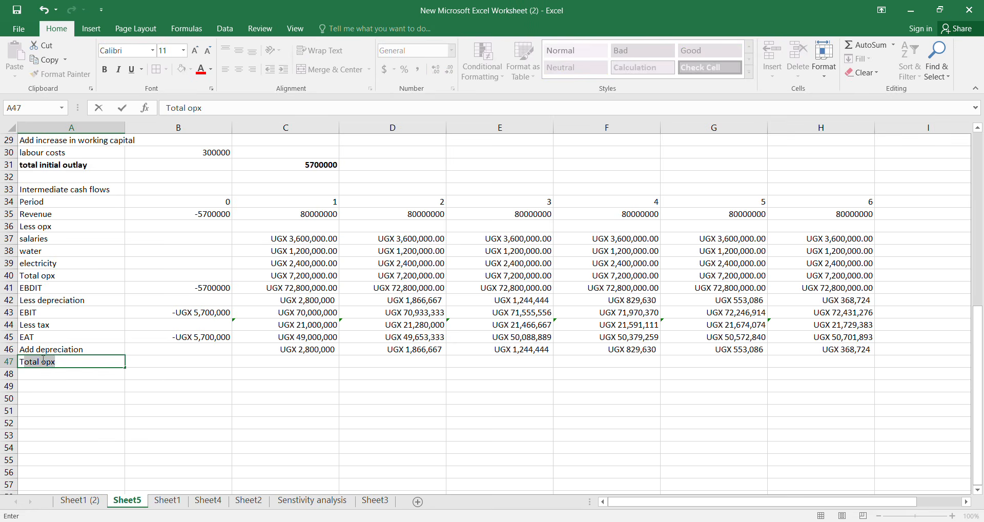
text(tal cash)
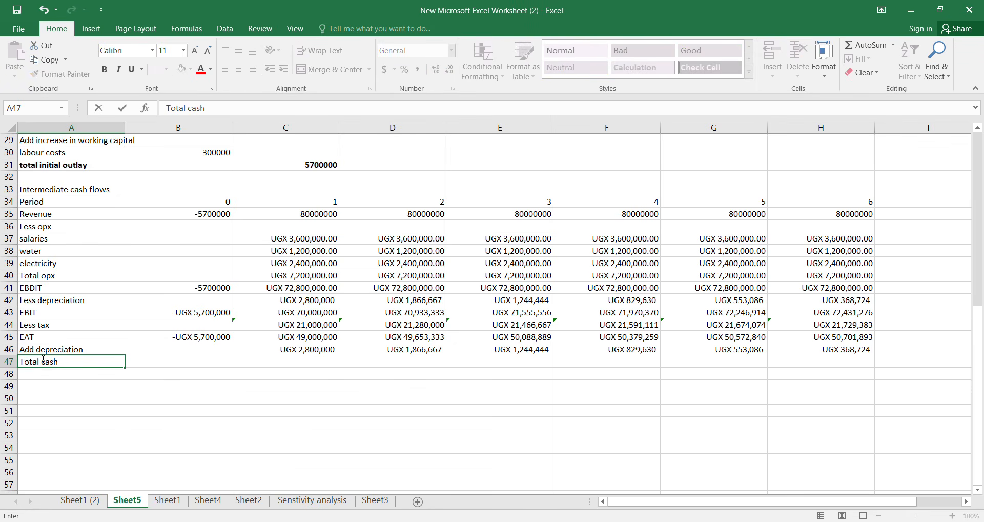
text( outflows)
click(424, 31)
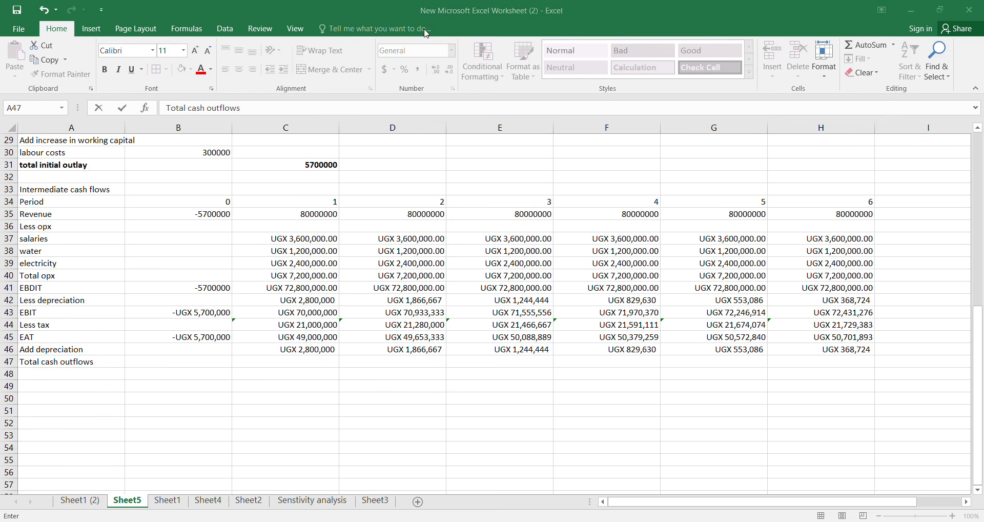
click(48, 360)
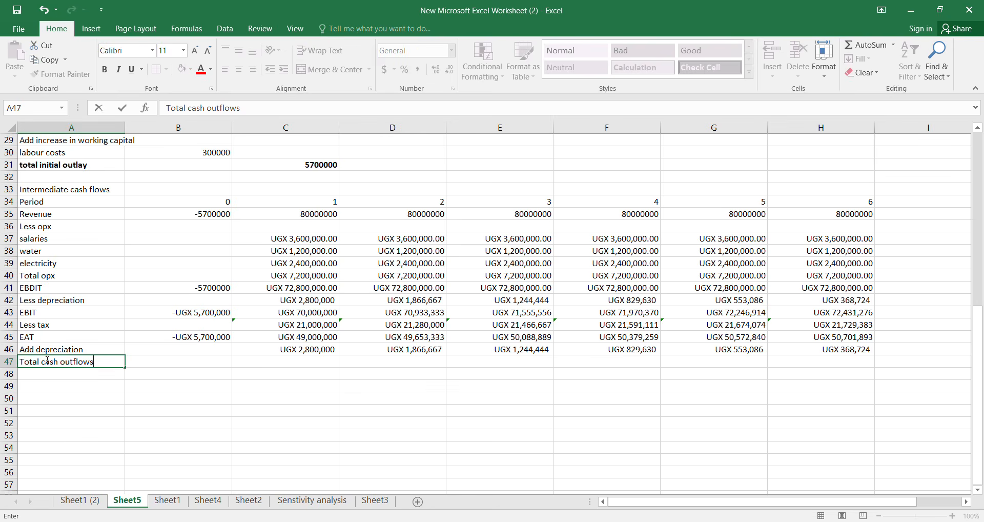
click(47, 360)
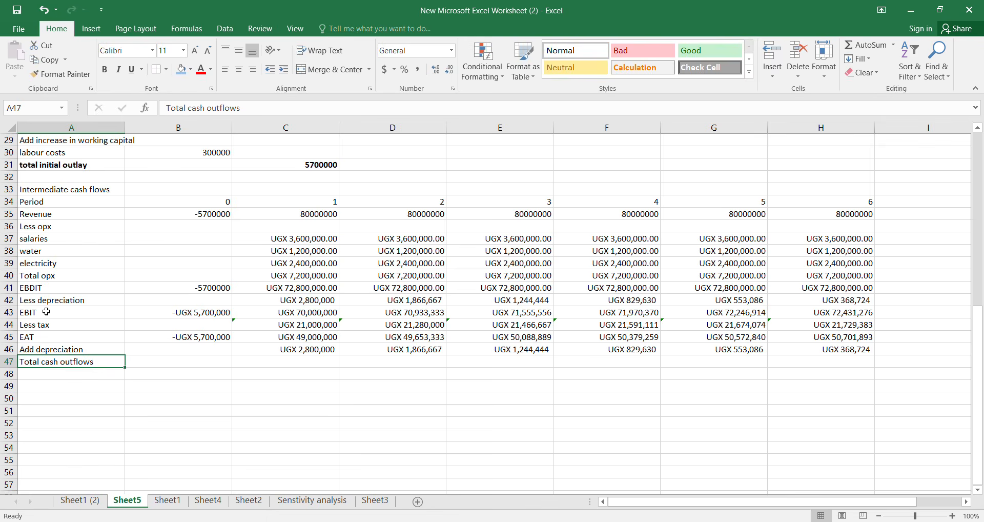
- Change the row label in A47 to Net cash outflows
double_click(41, 361)
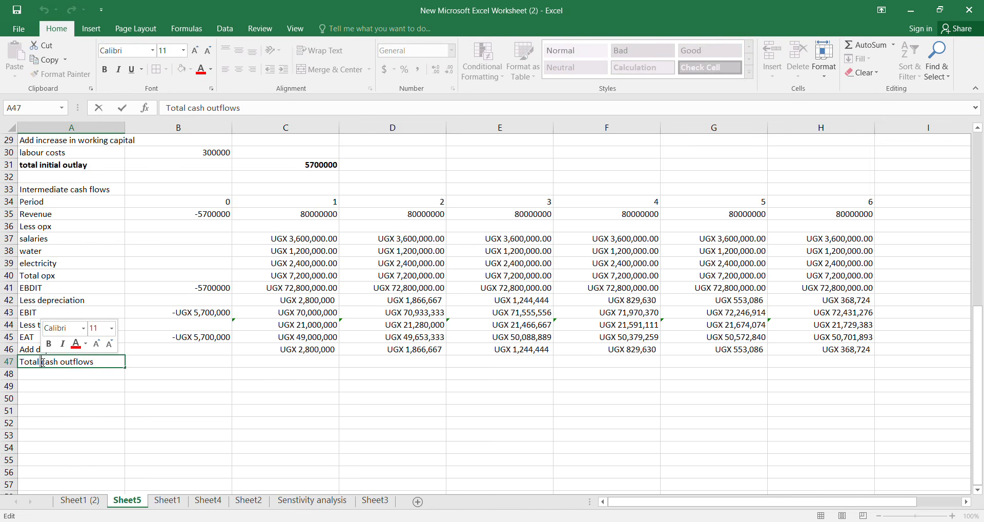
key(BackSpace)
key(BackSpace)
key(BackSpace)
key(BackSpace)
key(BackSpace)
key(BackSpace)
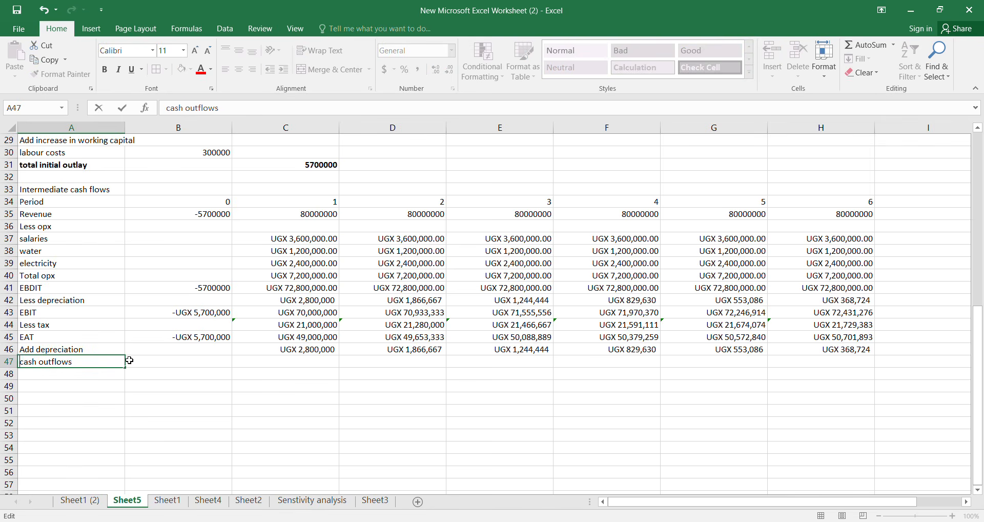
text(Ney)
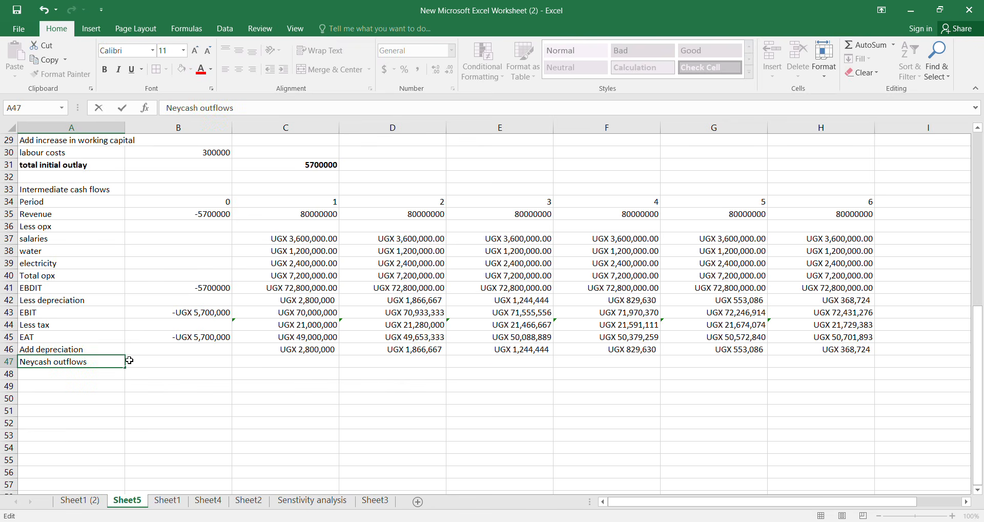
key(BackSpace)
text(t)
scroll(127, 370, down, 1)
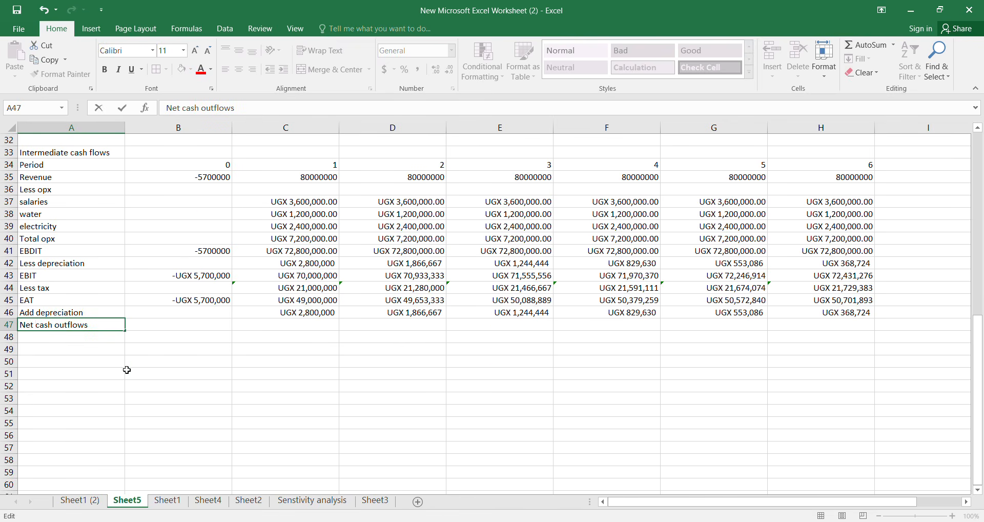
- Add the period 0 EAT and depreciation add-back in B47 with =SUM(B45,B46)
click(191, 330)
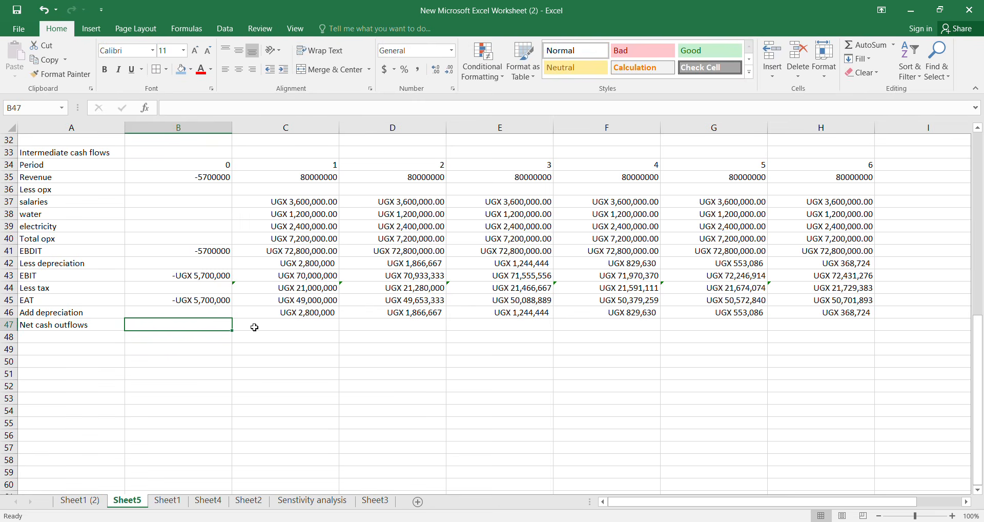
text(=)
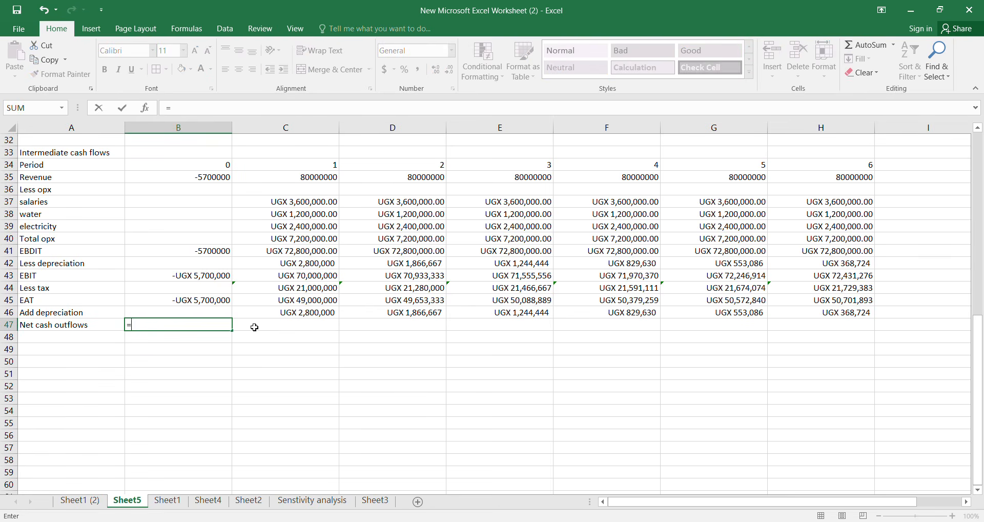
click(211, 302)
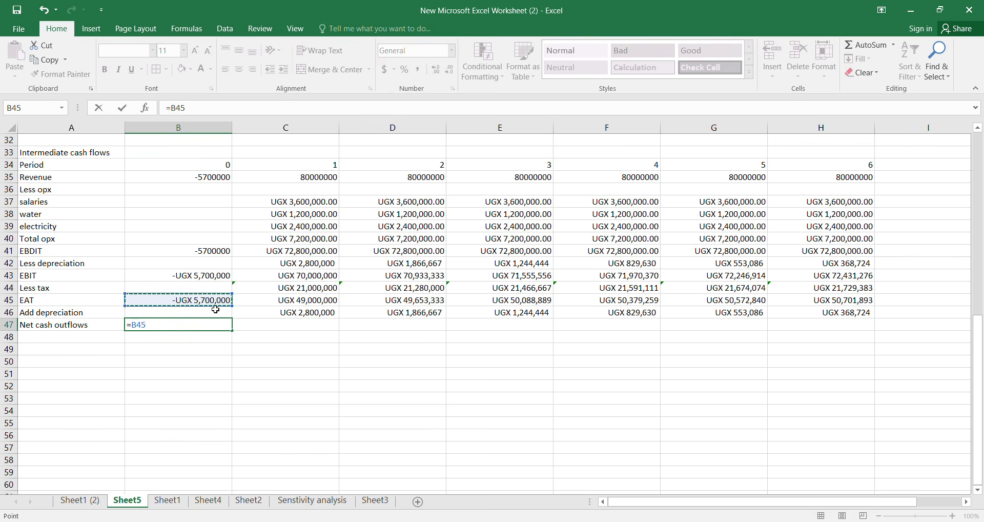
key(BackSpace)
key(BackSpace)
key(BackSpace)
text(su)
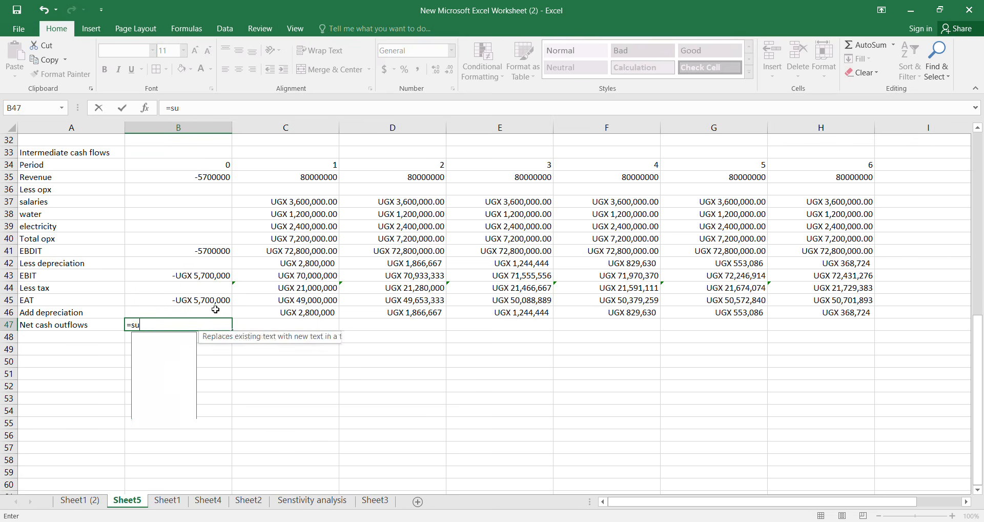
text(m()
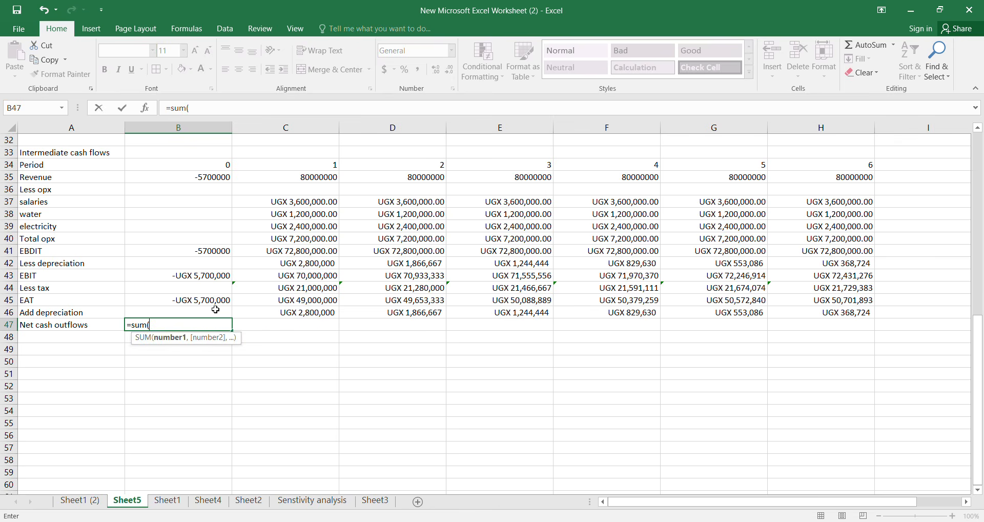
click(216, 302)
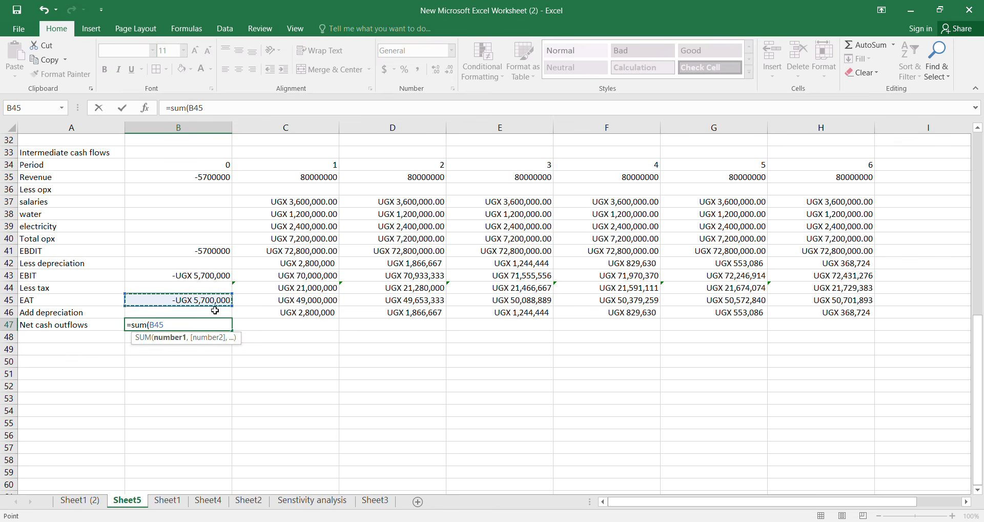
text(,)
click(215, 310)
text())
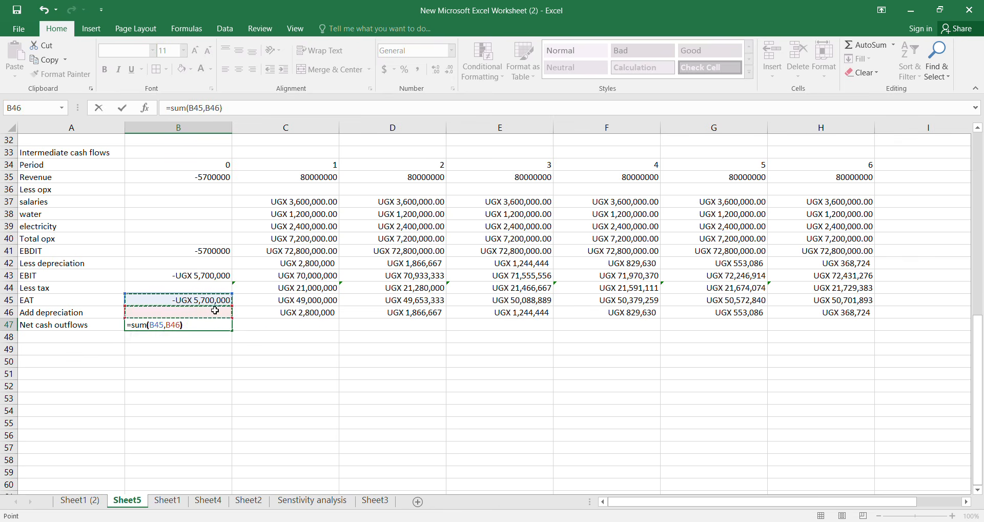
key(Return)
- Fill the net cash flow formula from B47 across to H47 for periods 1 to 6
scroll(205, 310, down, 1)
click(223, 289)
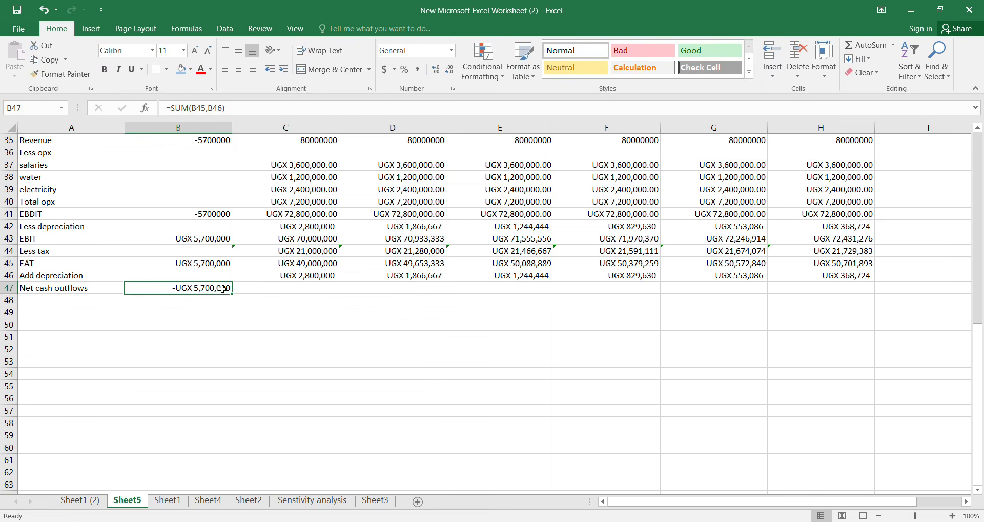
drag(232, 292, 895, 304)
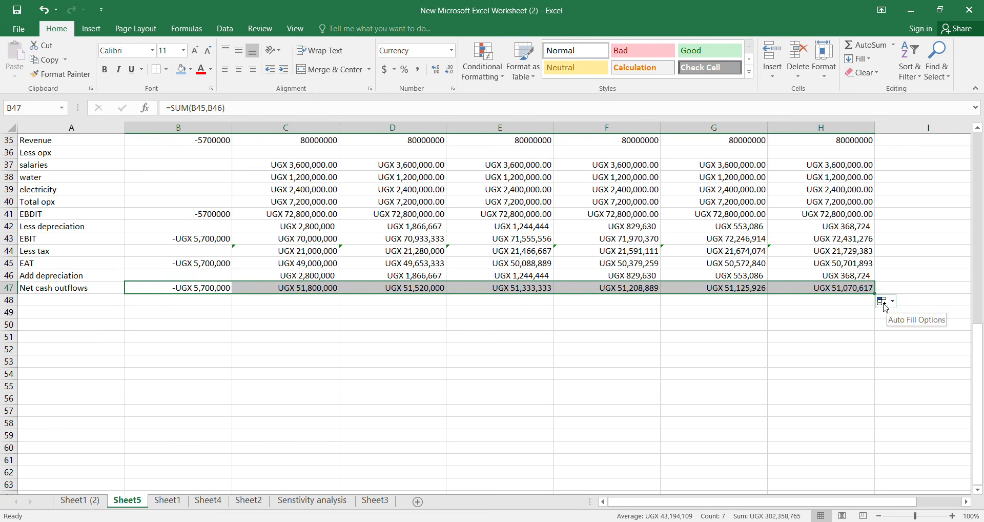
- Enter the row label Add salvage in A48, below Net cash outflows
click(59, 300)
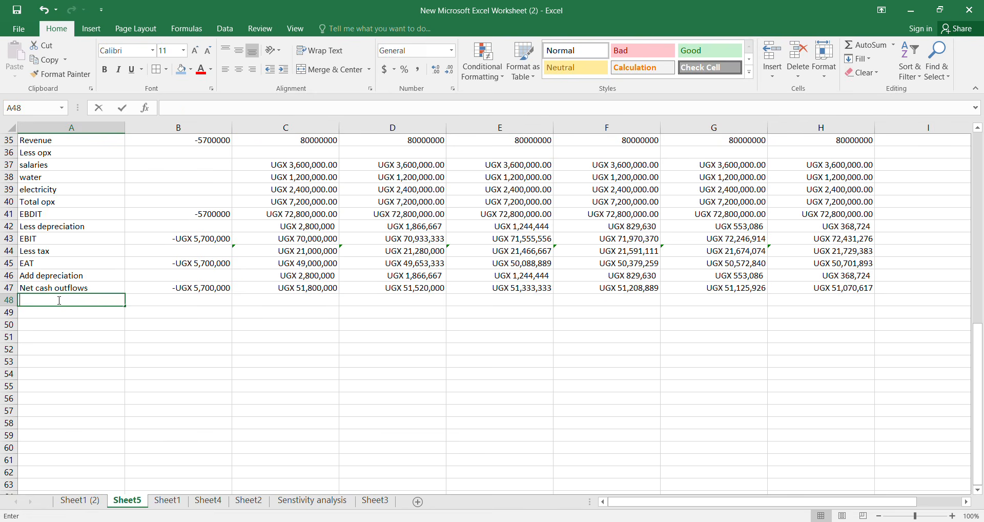
text(A)
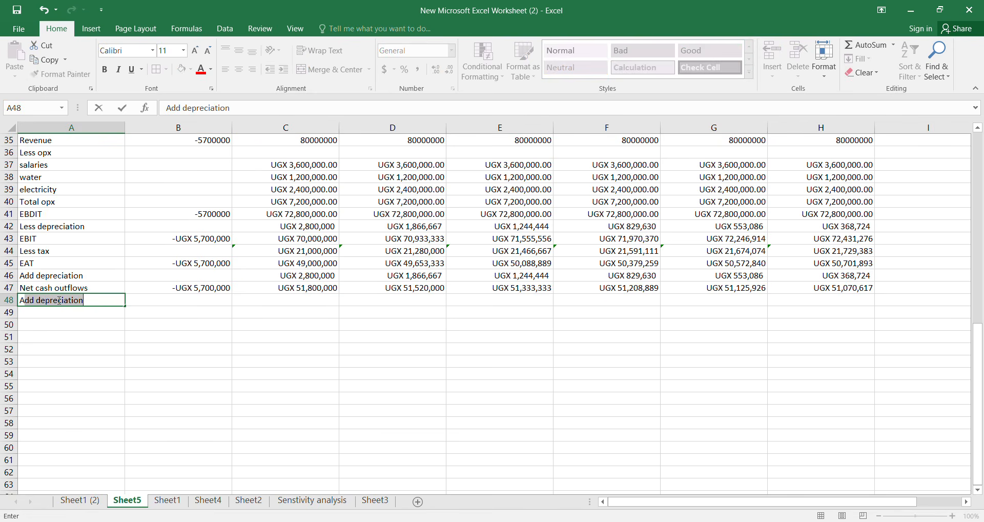
text(dd s)
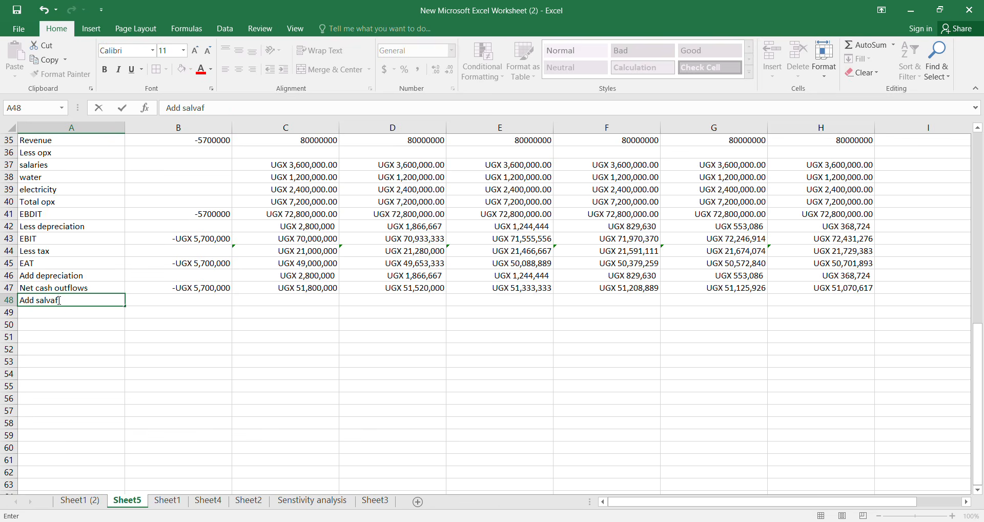
text(alvage)
key(alt+Tab)
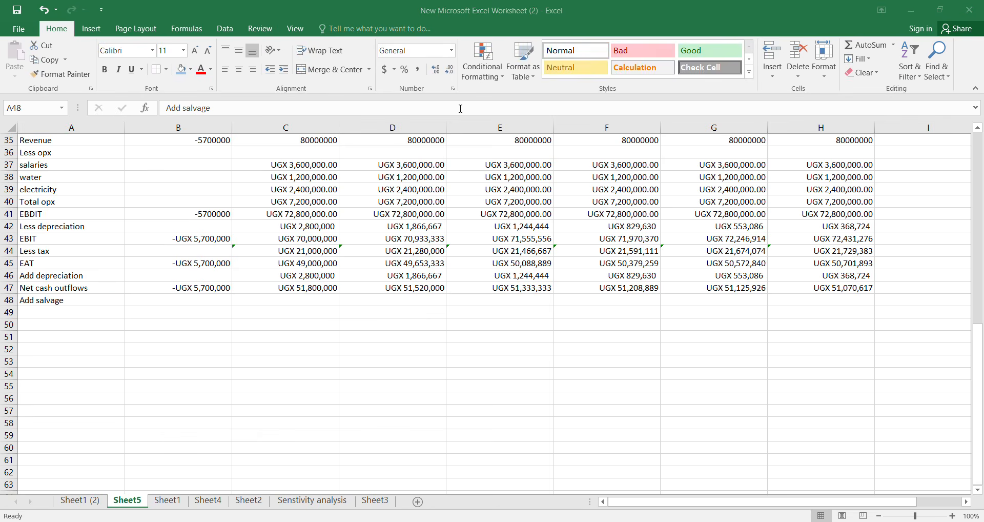
- Start the period 6 salvage formula in H48 with a reference to the salvage value in B14
click(805, 298)
double_click(807, 301)
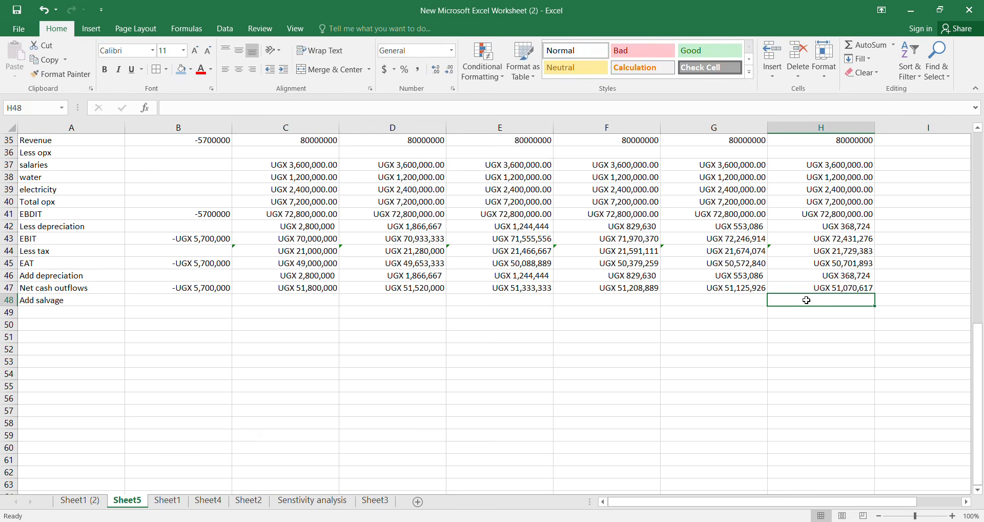
double_click(808, 301)
text(=)
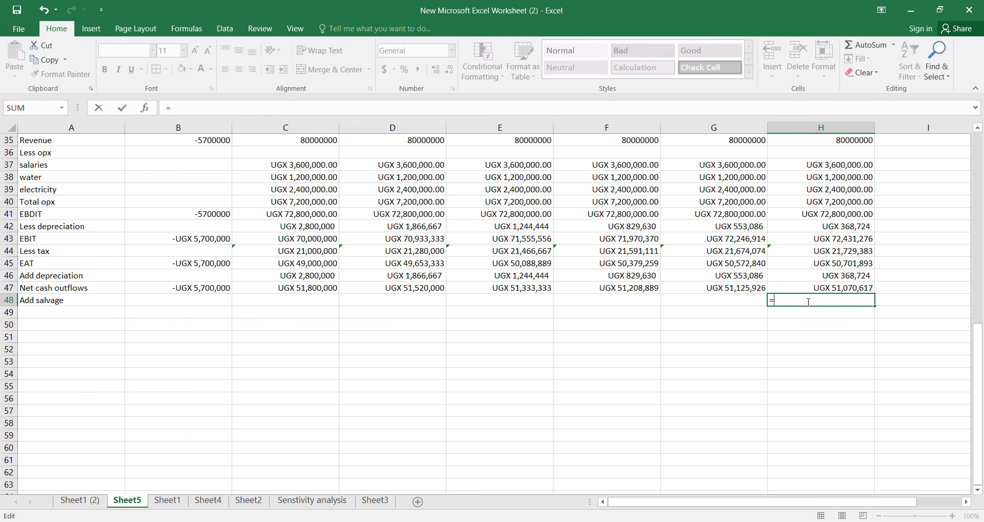
scroll(808, 301, up, 6)
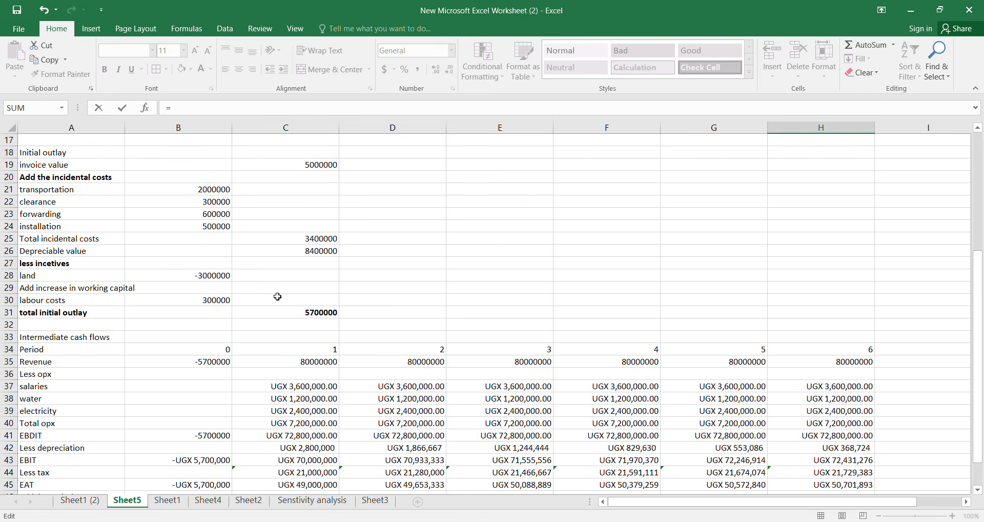
scroll(288, 311, up, 4)
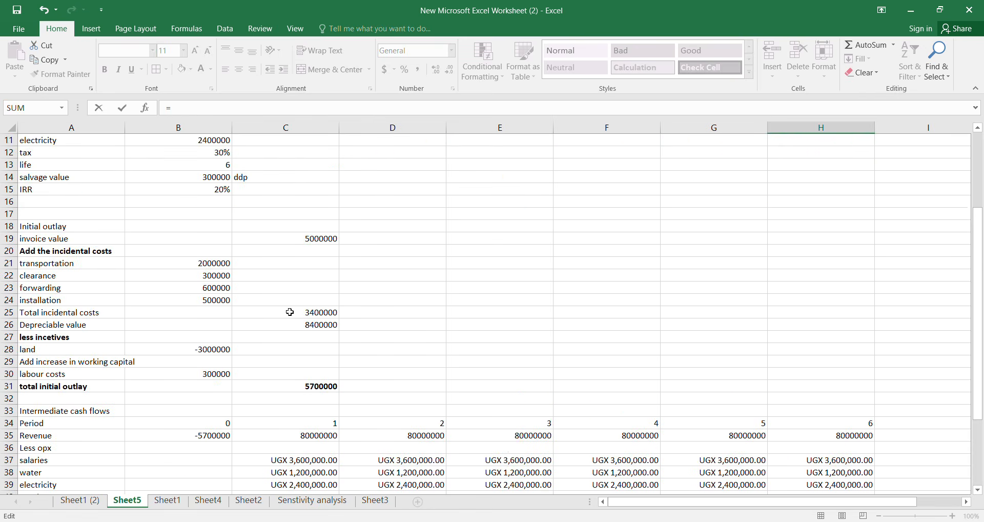
scroll(293, 312, up, 2)
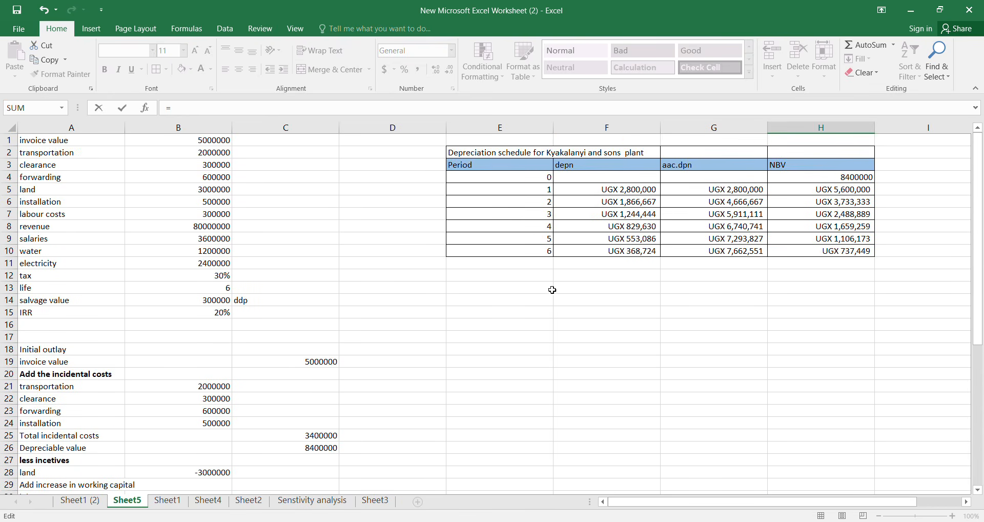
scroll(484, 307, down, 4)
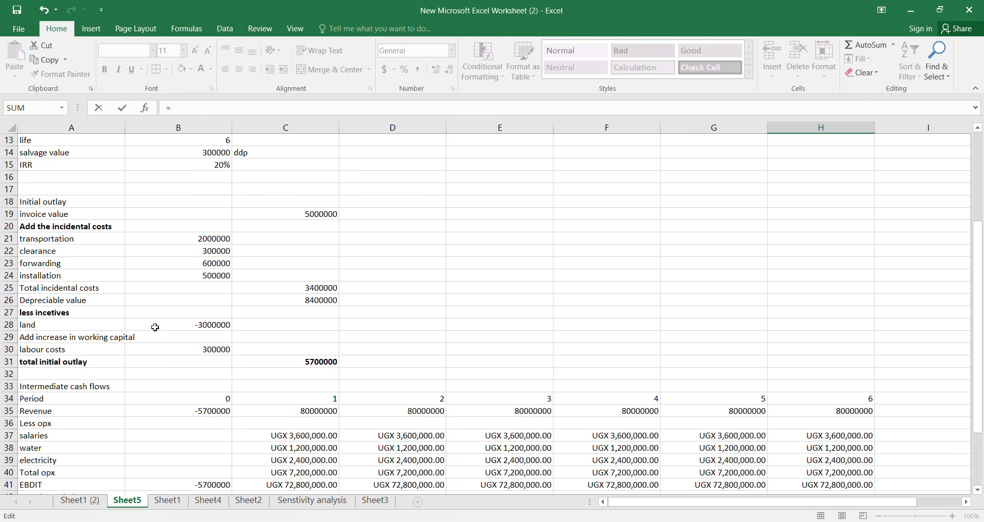
scroll(215, 303, down, 2)
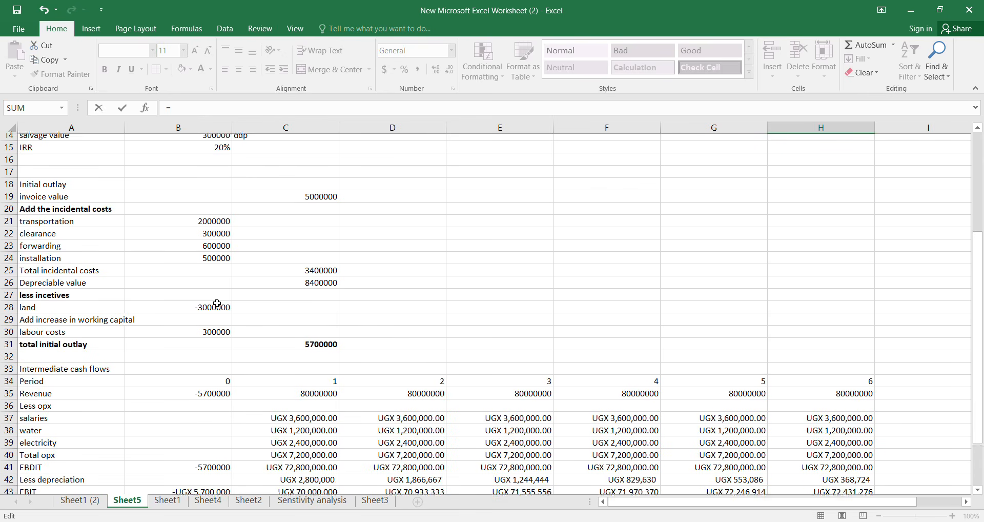
scroll(217, 303, down, 1)
scroll(217, 303, up, 2)
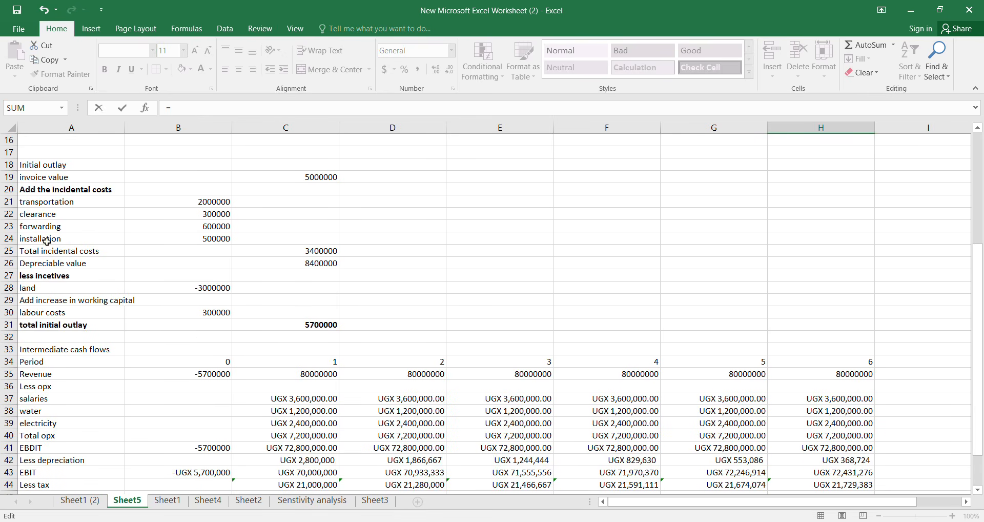
scroll(125, 244, up, 5)
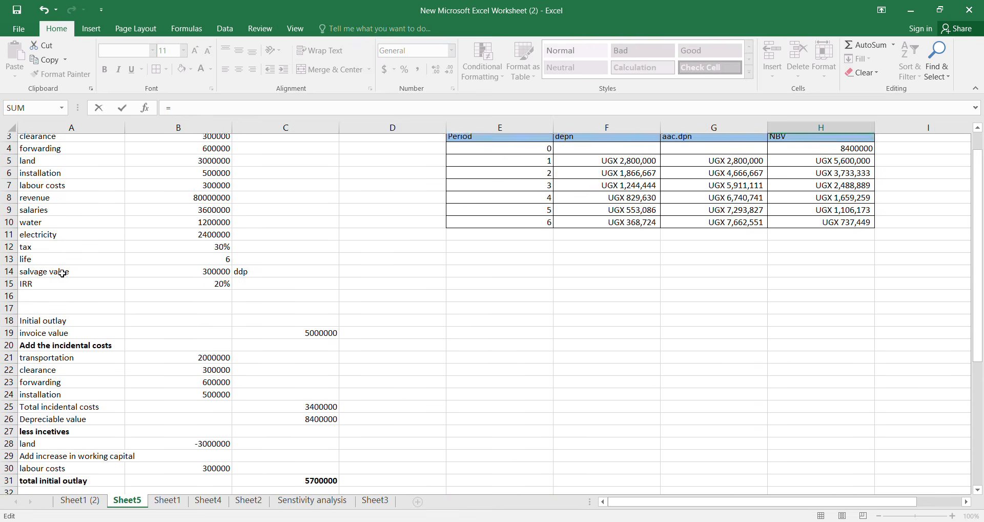
click(217, 301)
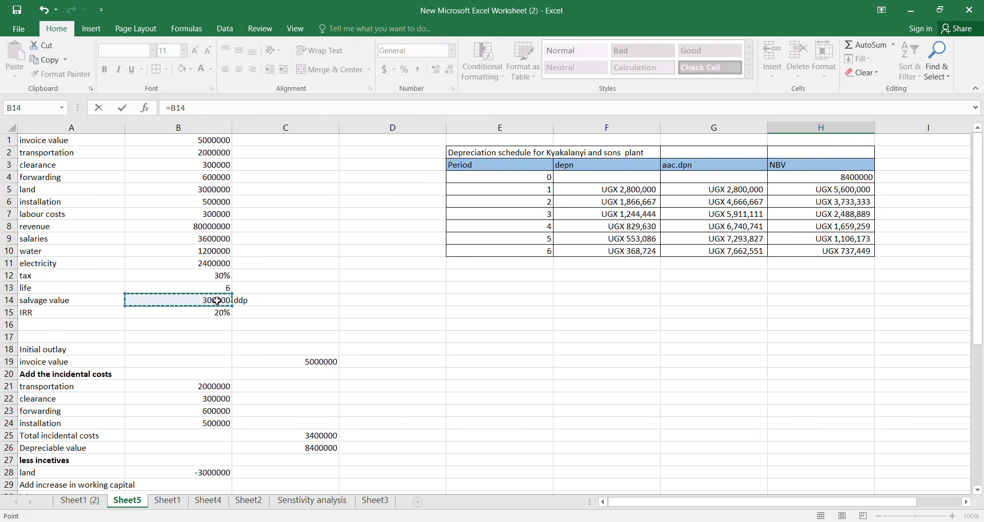
- Complete the H48 formula by subtracting tax at the B12 rate on the salvage value: =B14-(B12*B14)
click(215, 110)
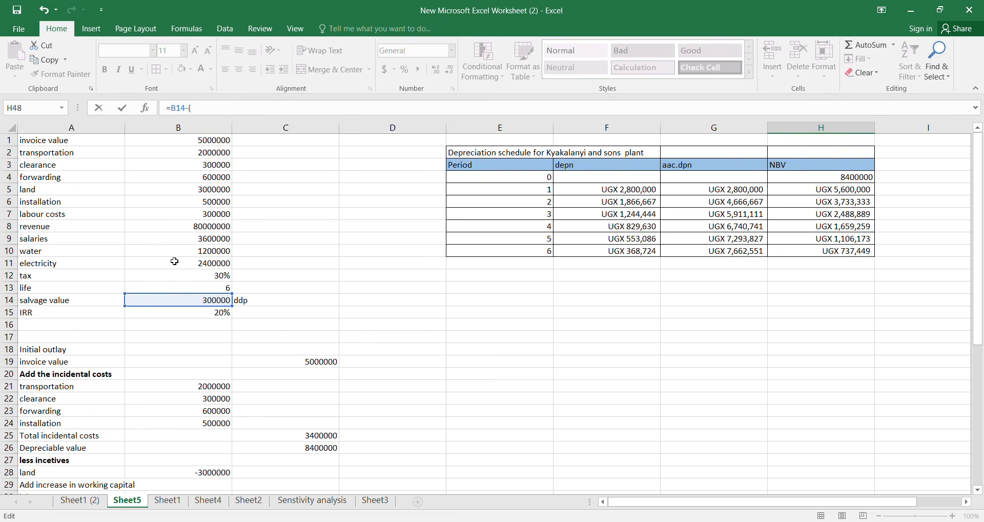
text(-()
click(221, 277)
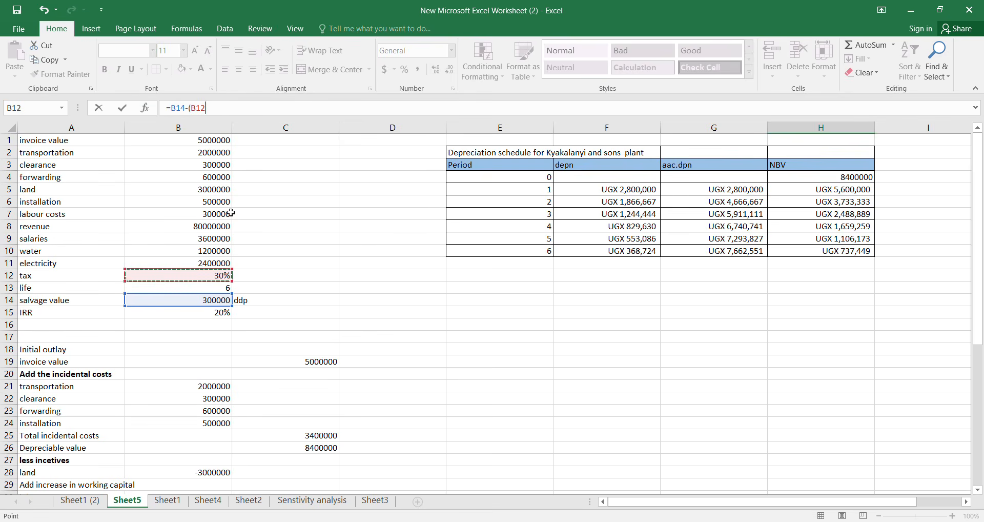
text(*)
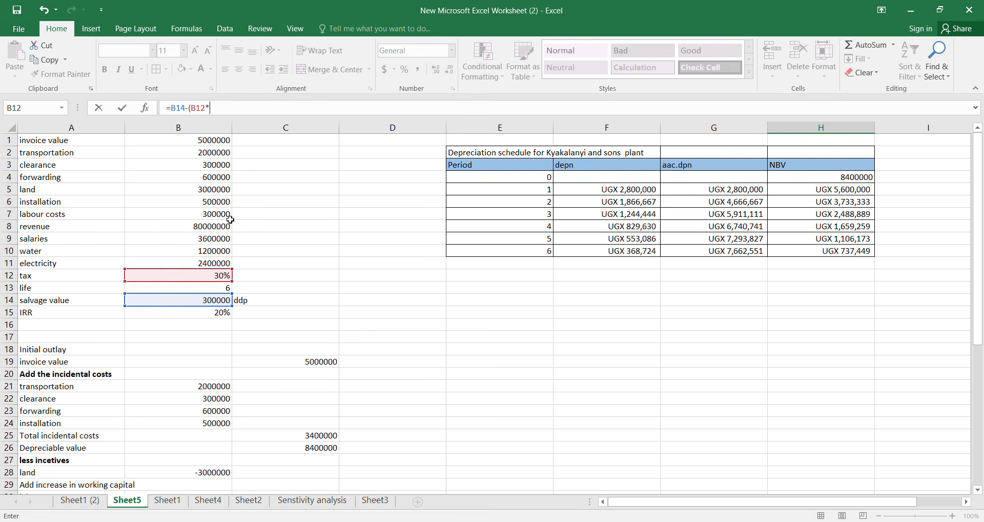
click(218, 275)
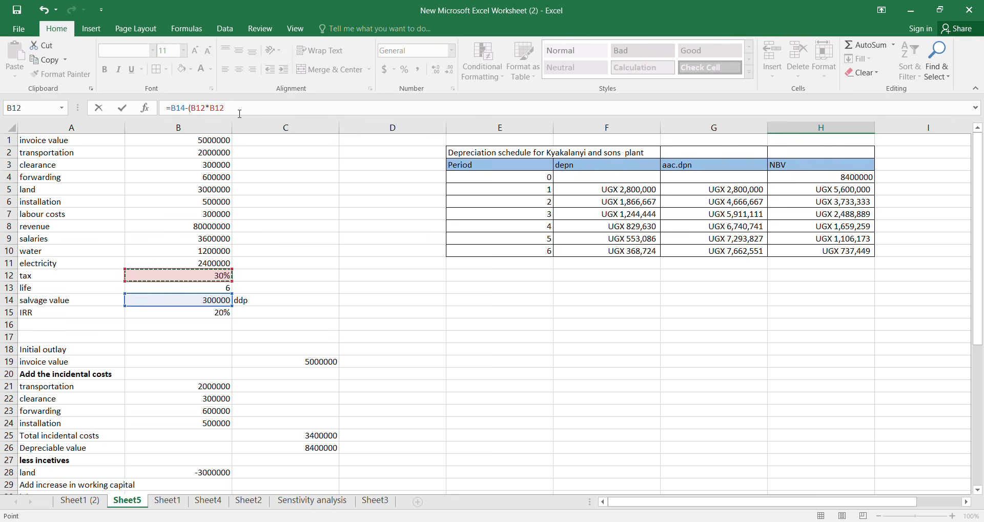
key(BackSpace)
key(BackSpace)
key(BackSpace)
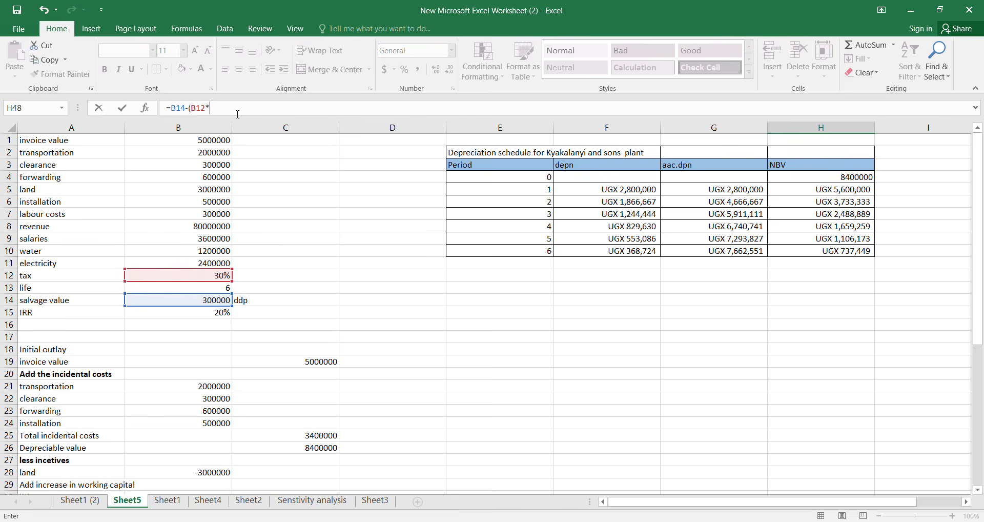
click(213, 299)
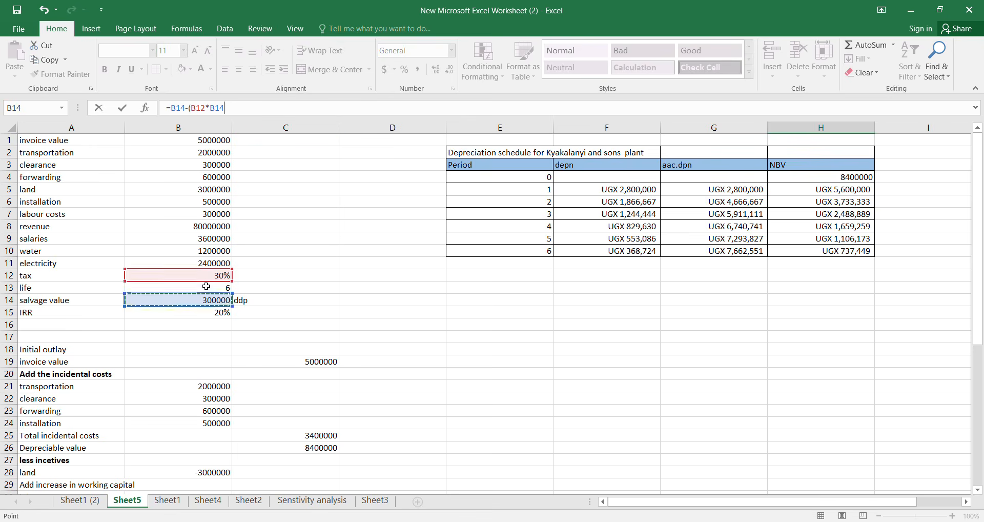
click(246, 106)
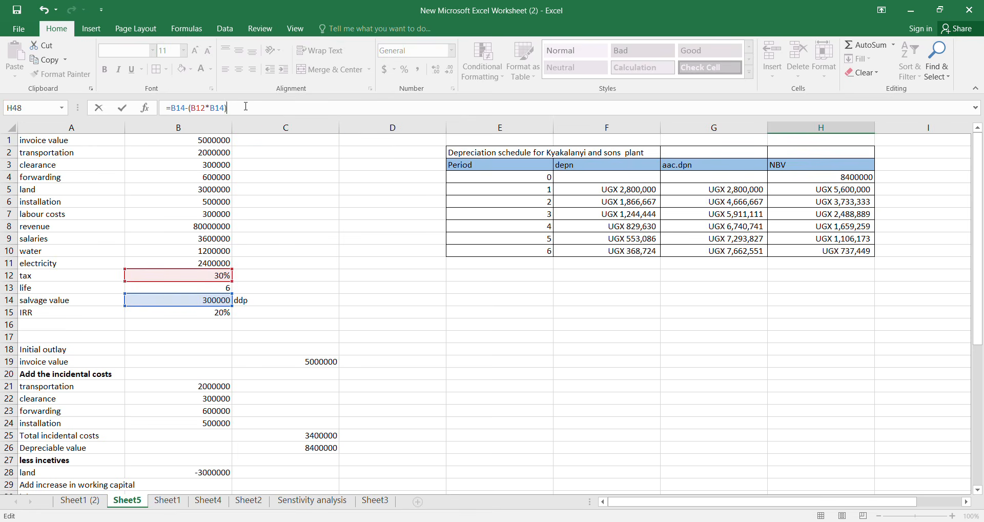
key(Return)
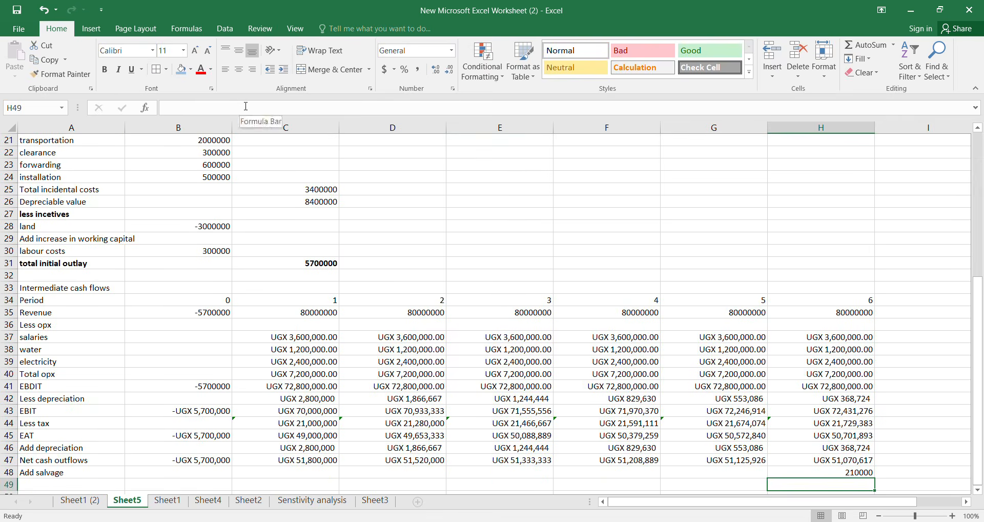
scroll(753, 292, down, 2)
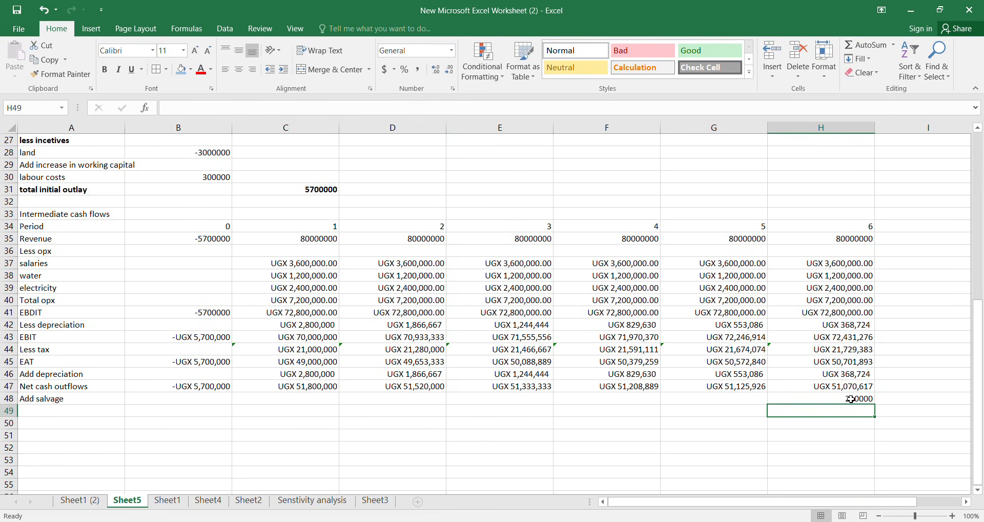
click(851, 398)
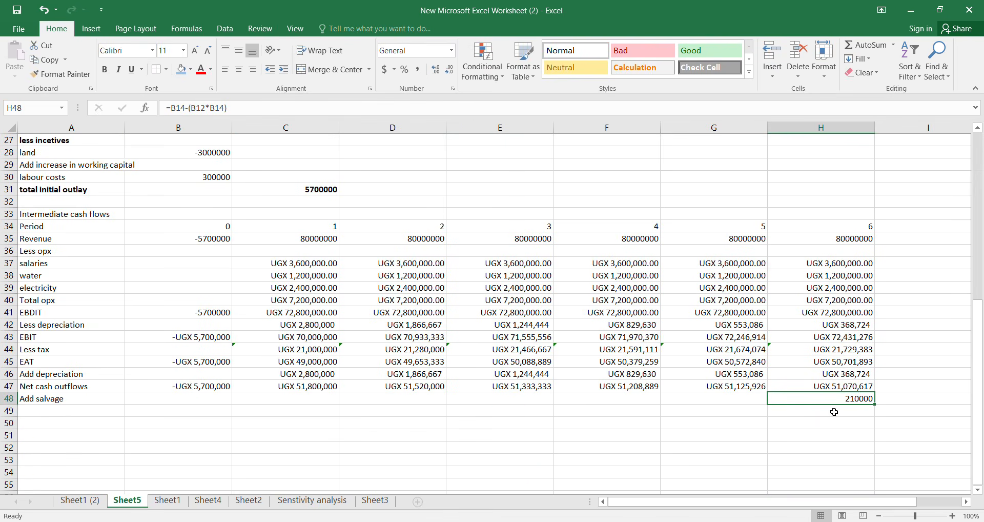
- Enter the row label Total cash outflows in A49, below Add salvage
click(76, 410)
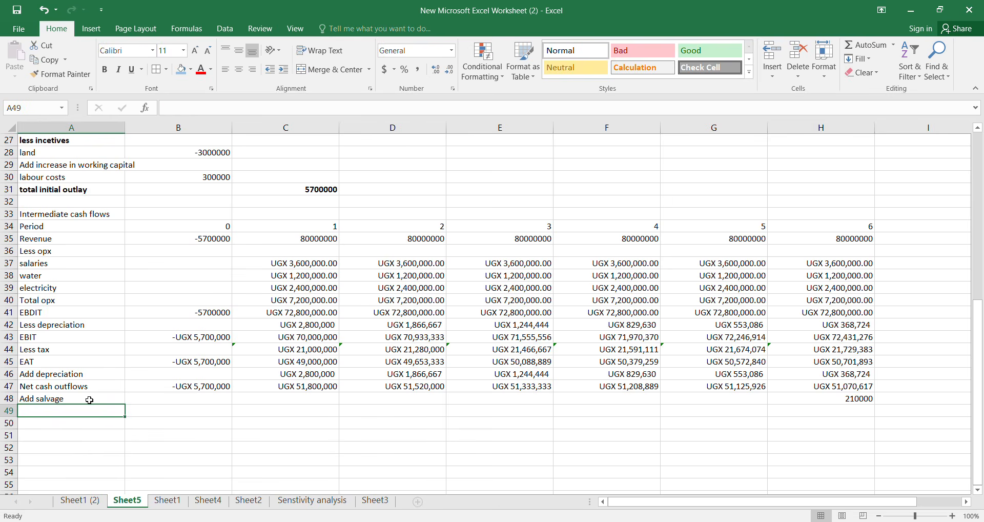
text(Total cash outfl)
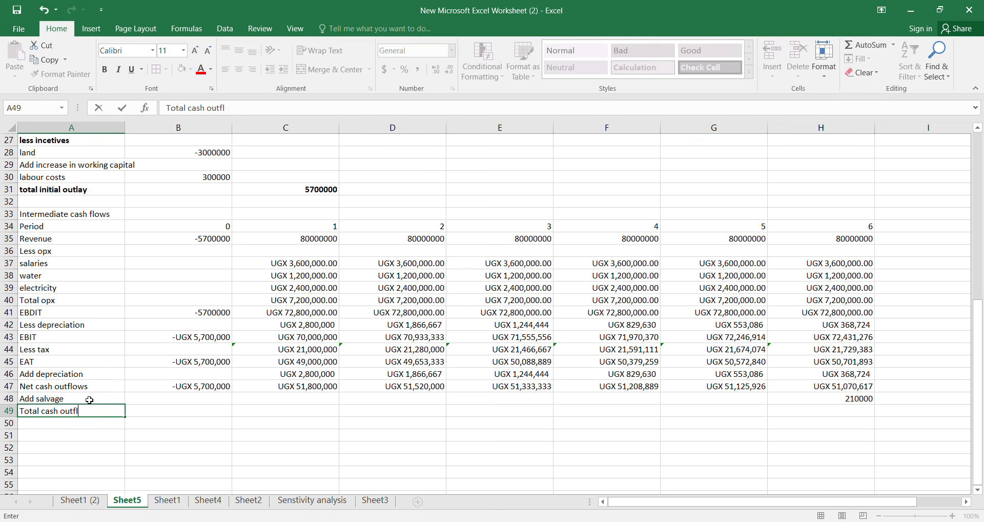
text(ows)
- Total the period 0 net cash outflow and salvage in B49 with =SUM(B47:B48)
click(159, 411)
text(=)
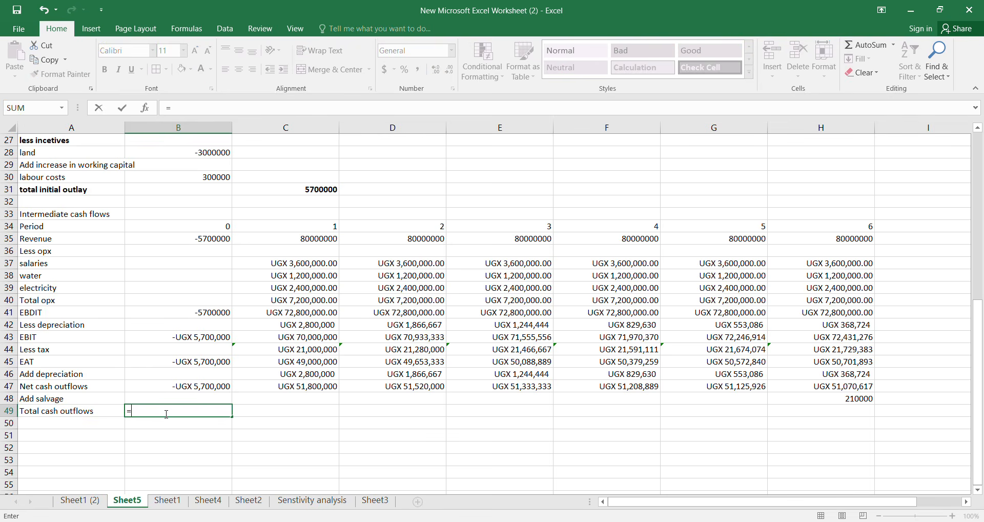
text(sum)
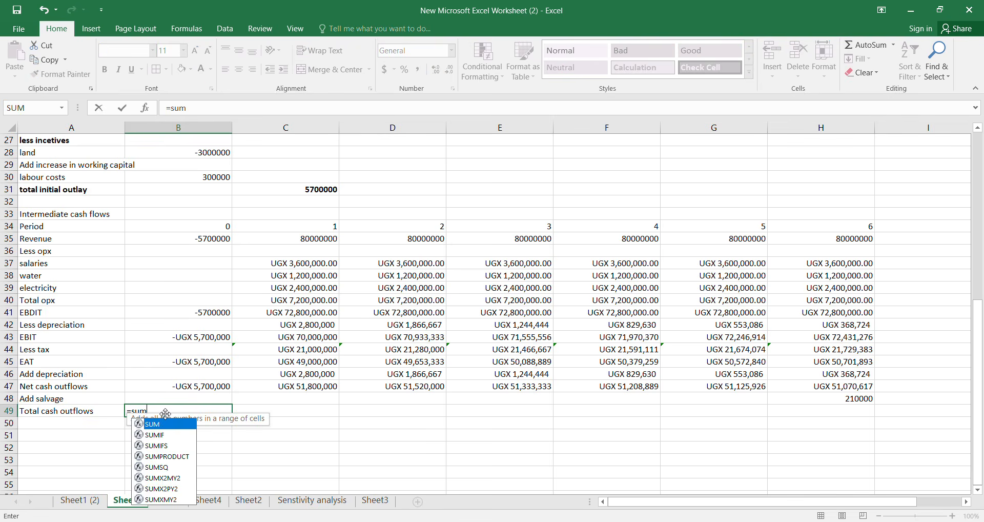
text(()
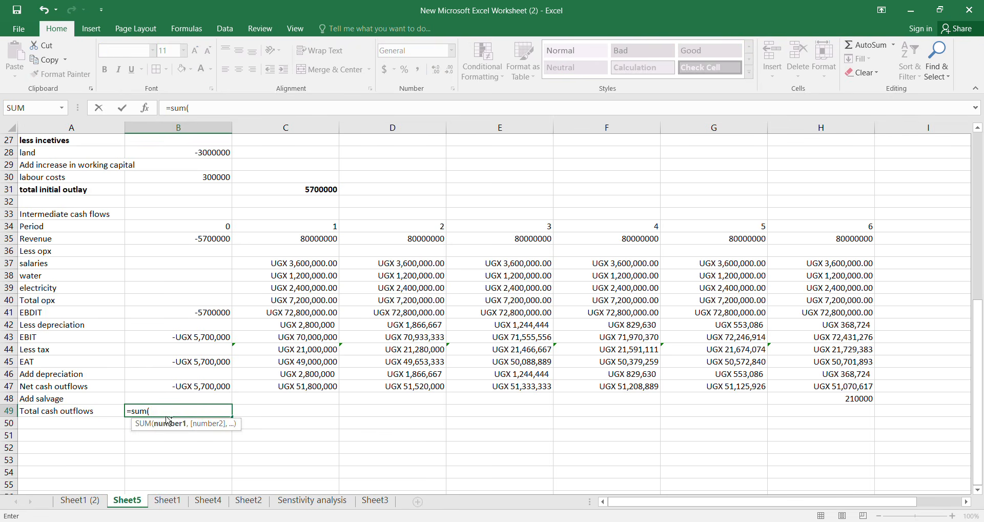
drag(201, 386, 208, 403)
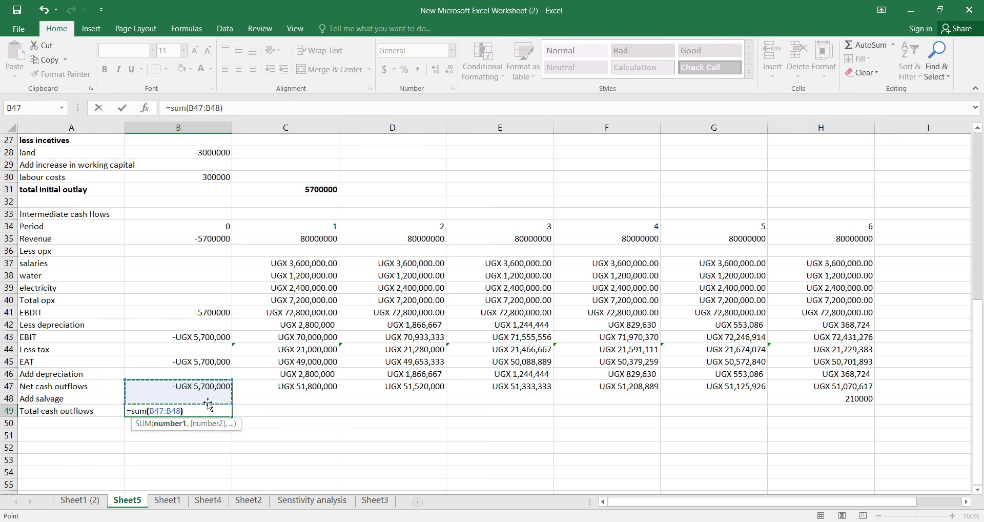
text())
key(ctrl+Return)
- Fill the total cash outflows formula from B49 across to H49 for periods 1 to 6
click(199, 409)
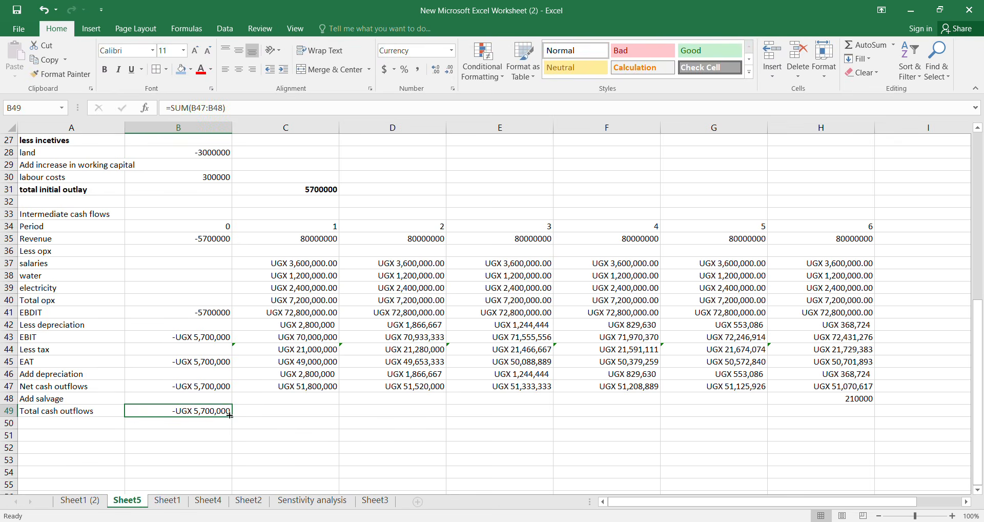
drag(233, 417, 844, 430)
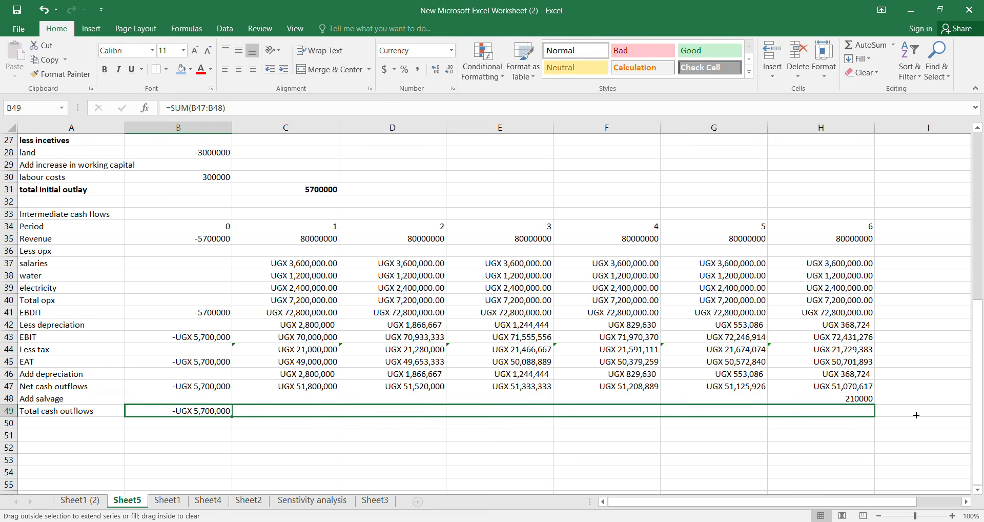
drag(917, 415, 916, 414)
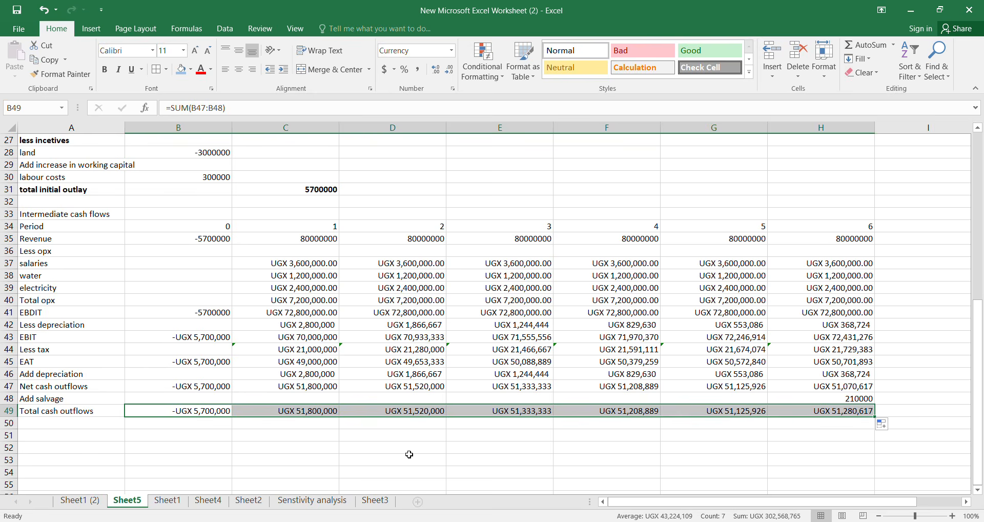
- Make the Intermediate cash flows heading in A33 bold and shade the Period row A34:H34 blue
scroll(103, 394, down, 1)
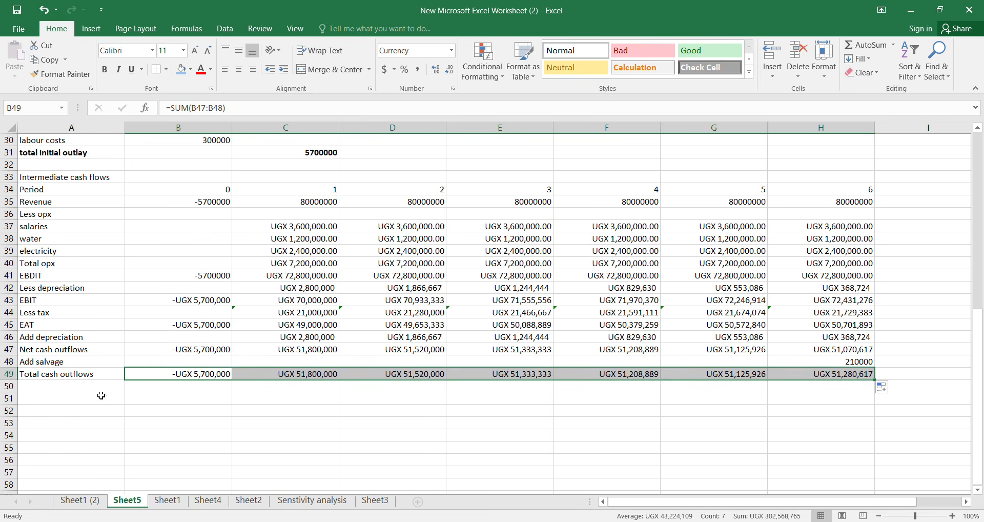
click(75, 387)
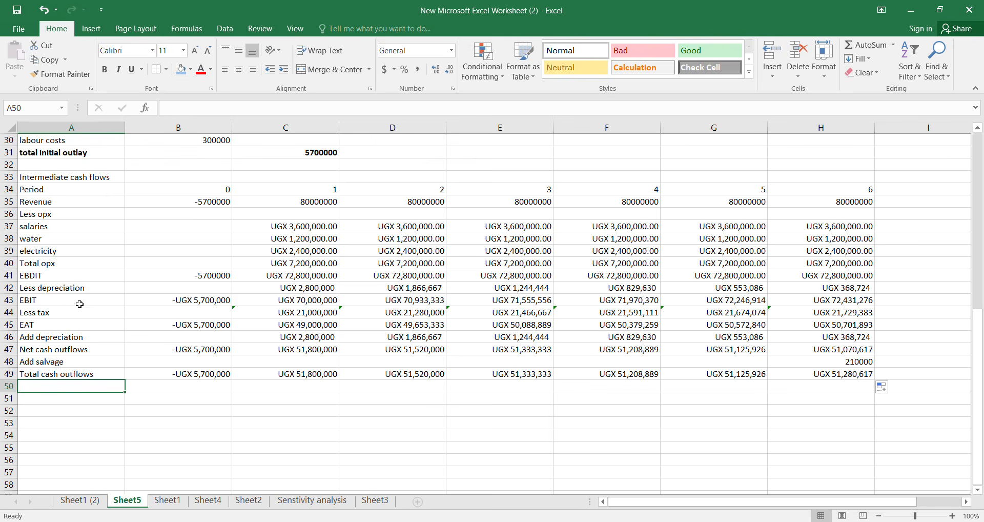
click(87, 176)
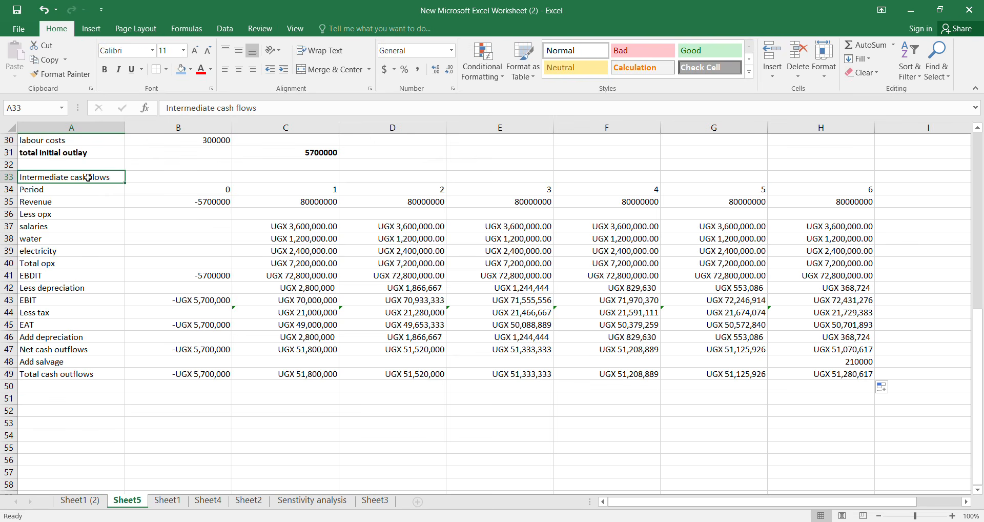
key(ctrl+b)
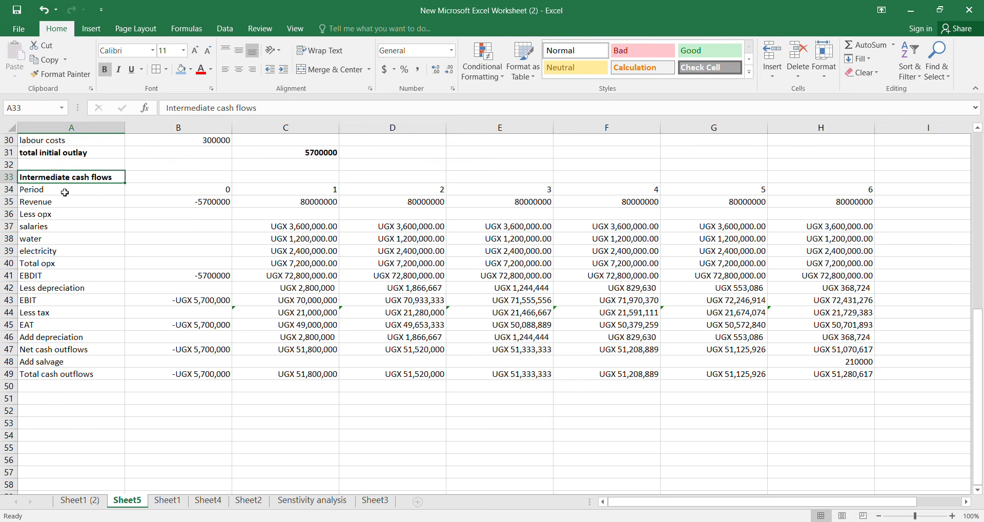
drag(64, 192, 824, 185)
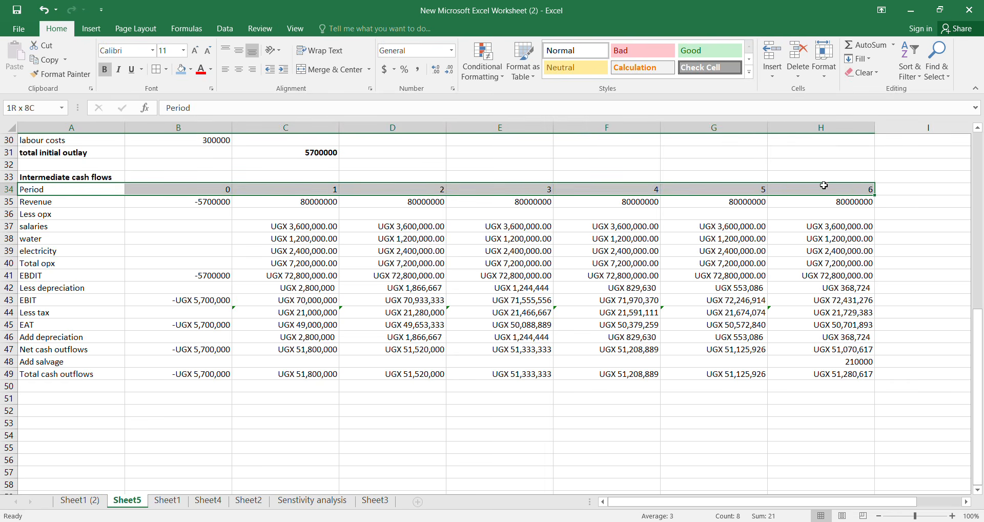
click(180, 69)
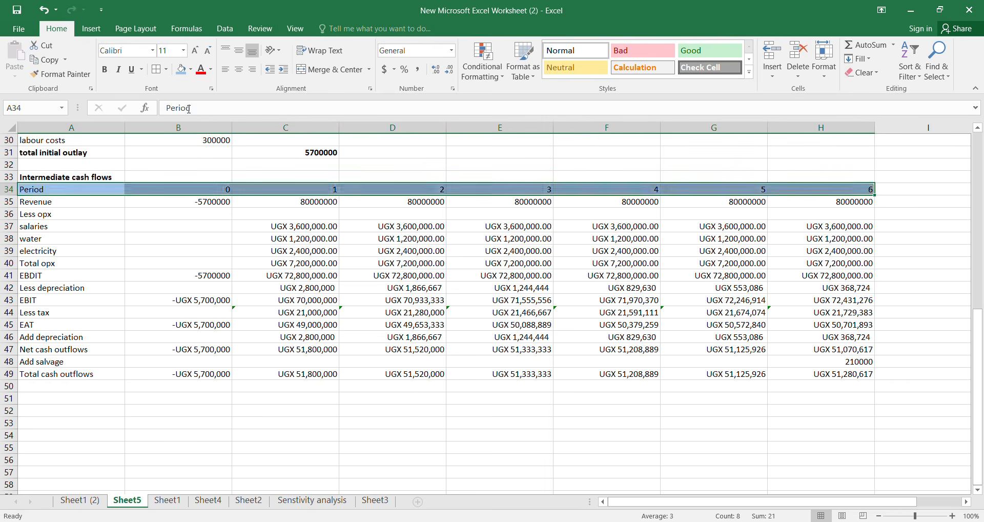
click(207, 211)
- Format the Revenue values in B35:H35 as Currency with the UGX symbol and 0 decimal places
drag(229, 201, 840, 201)
right_click(807, 208)
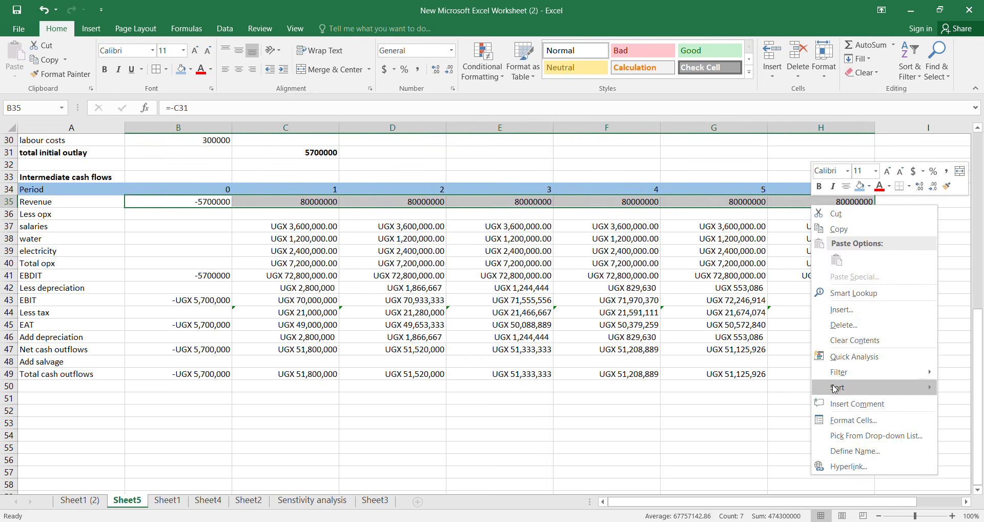
click(845, 420)
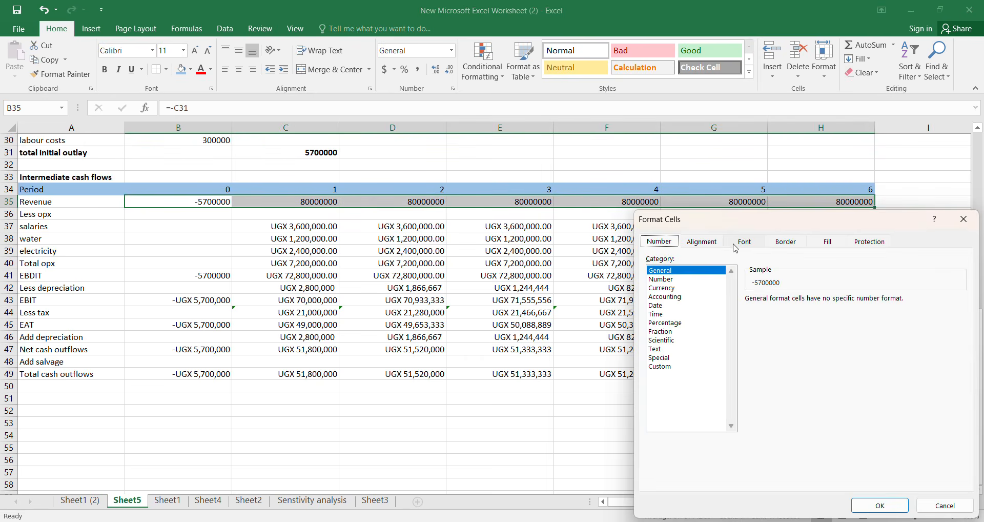
click(711, 245)
click(662, 243)
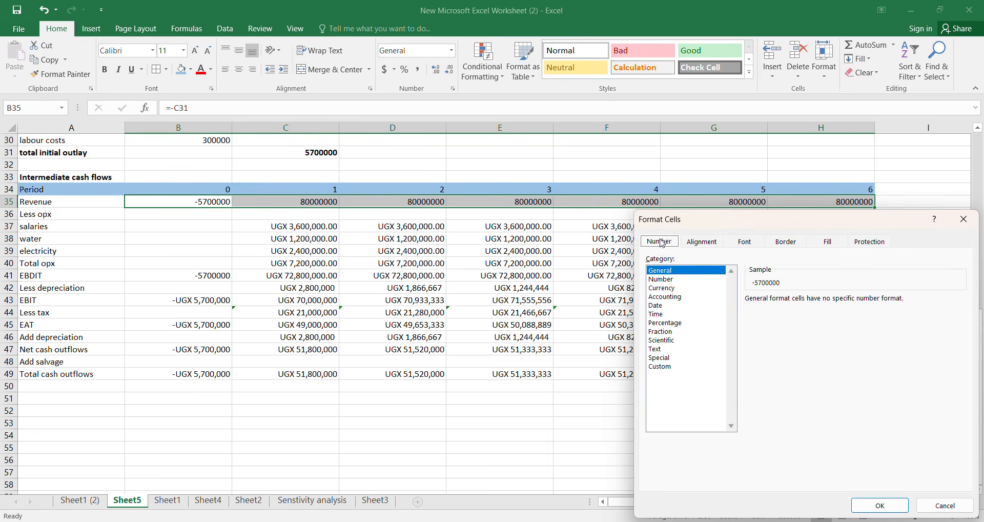
click(667, 287)
click(792, 317)
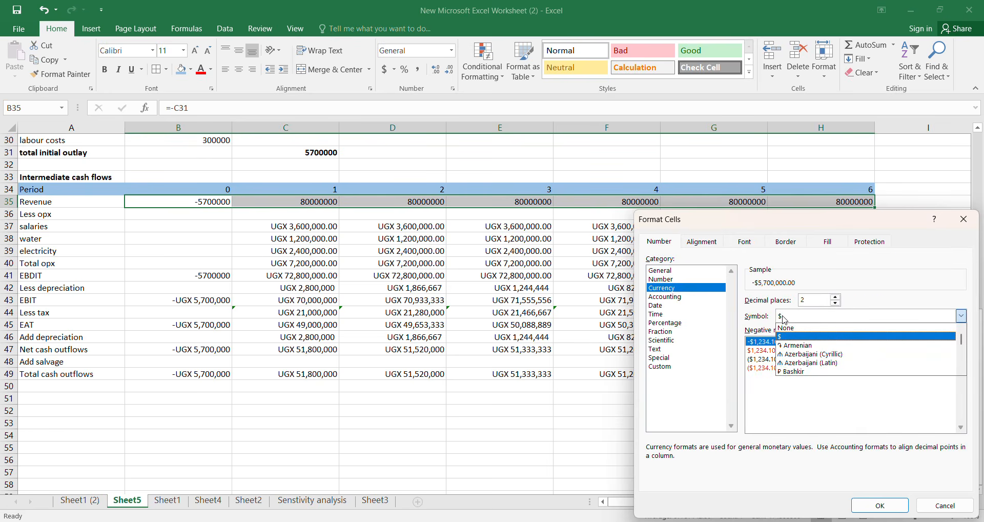
key(u)
key(u)
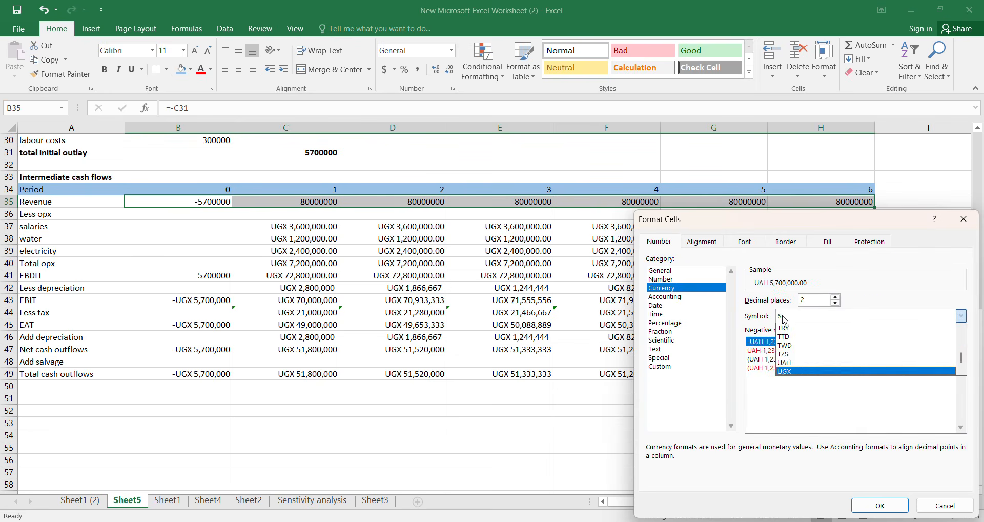
key(Return)
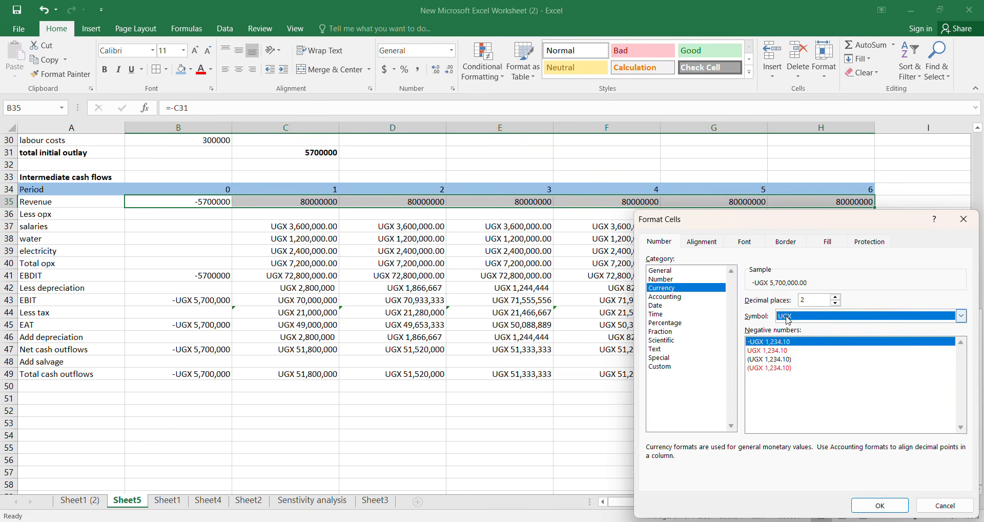
double_click(836, 303)
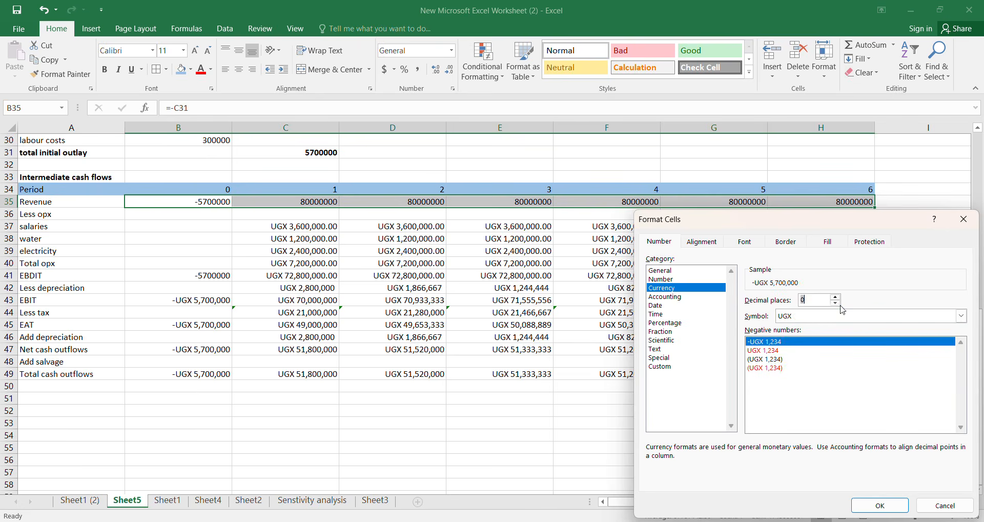
click(880, 505)
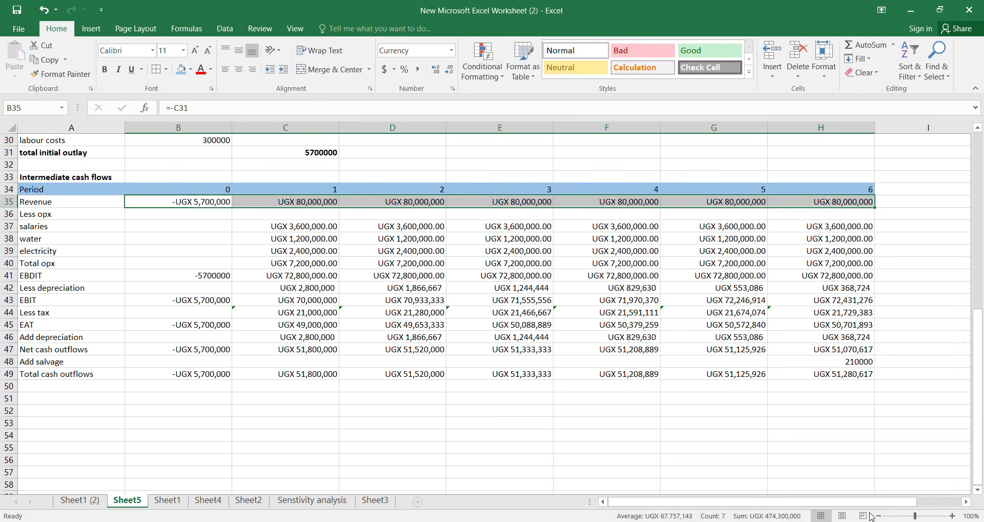
- Shade the Total cash outflows row A49:H49 with the same blue fill as the Period row
click(268, 261)
scroll(240, 398, down, 3)
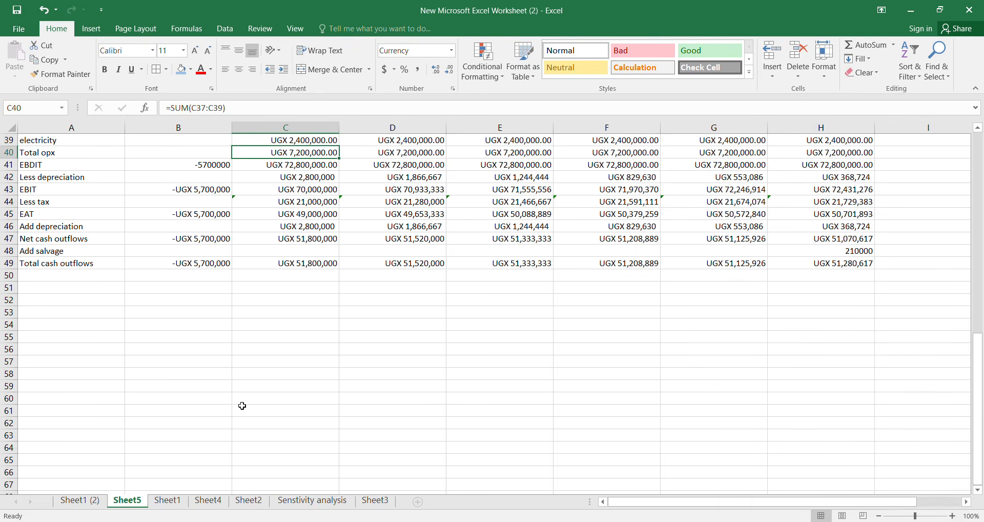
drag(62, 263, 187, 262)
scroll(557, 324, left, 6)
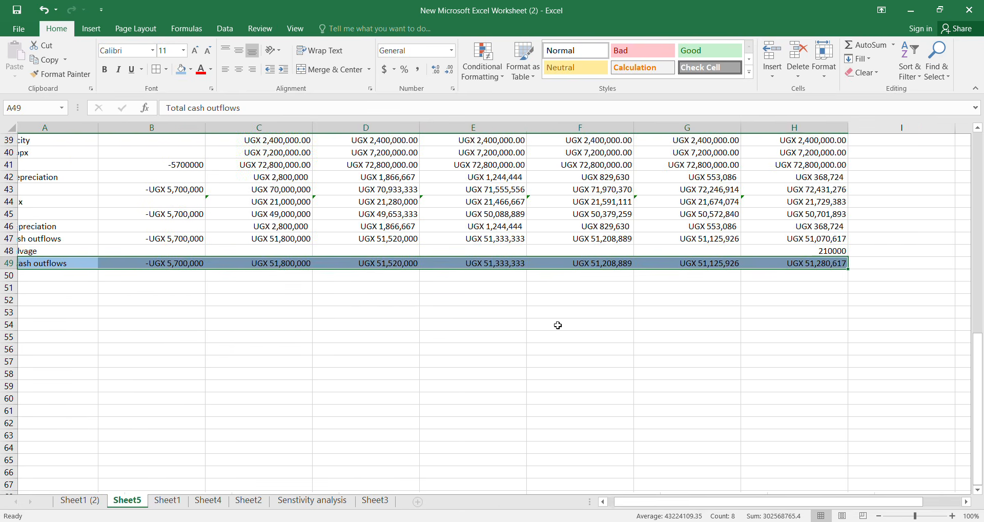
scroll(392, 320, down, 2)
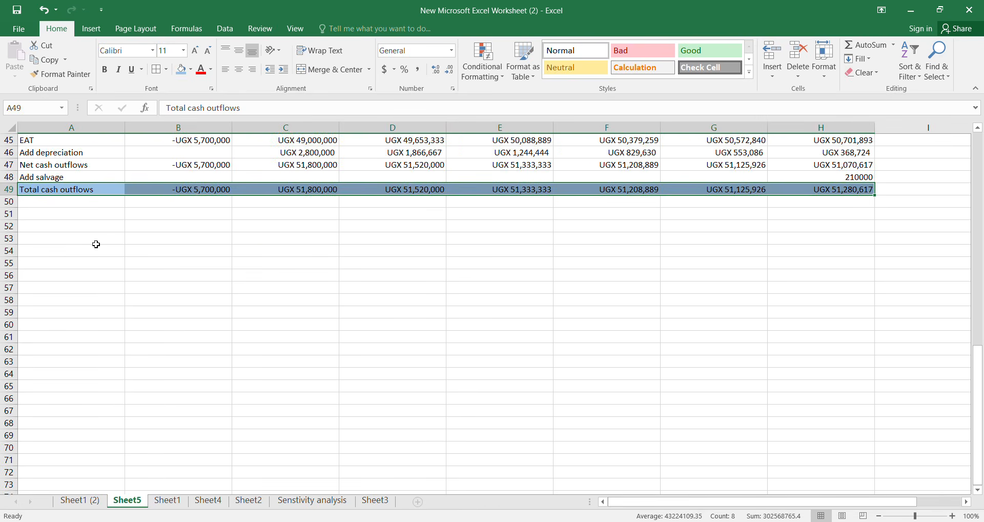
click(32, 214)
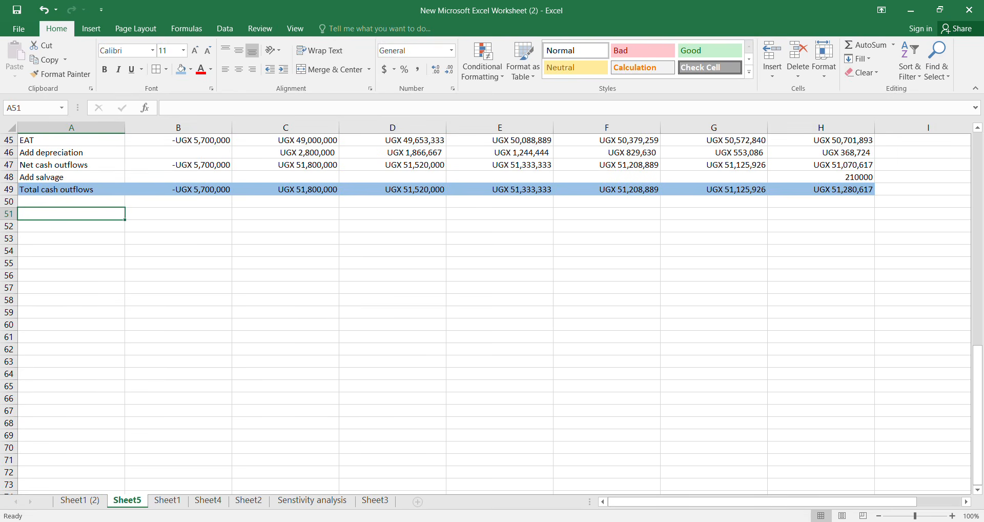
- Switch to the question image in the photo viewer and examine the enlarged list of required tasks
click(654, 520)
scroll(585, 338, down, 3)
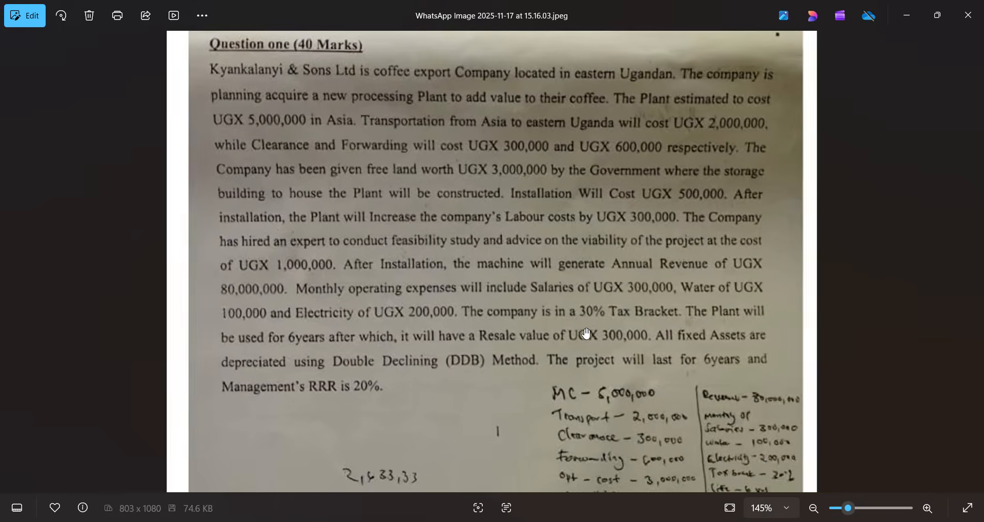
drag(570, 413, 594, 87)
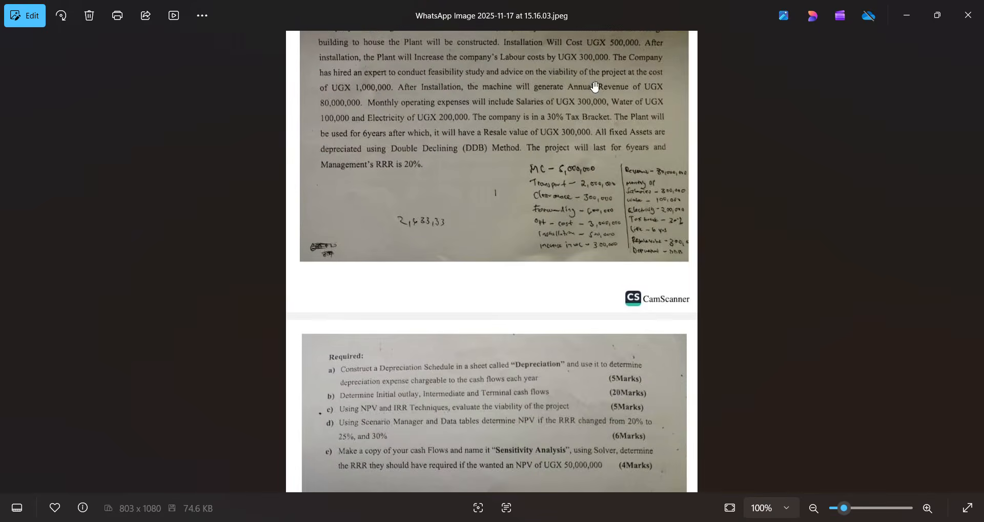
click(927, 508)
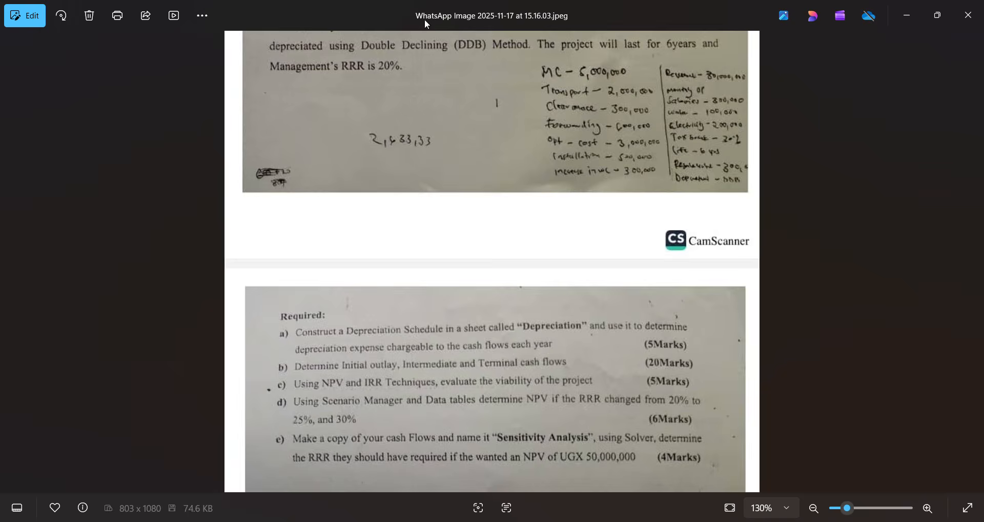
- Switch back to Excel and enter the evaluation table headers Tool, value and decision in A52:C52
key(alt+Tab)
click(93, 221)
double_click(92, 221)
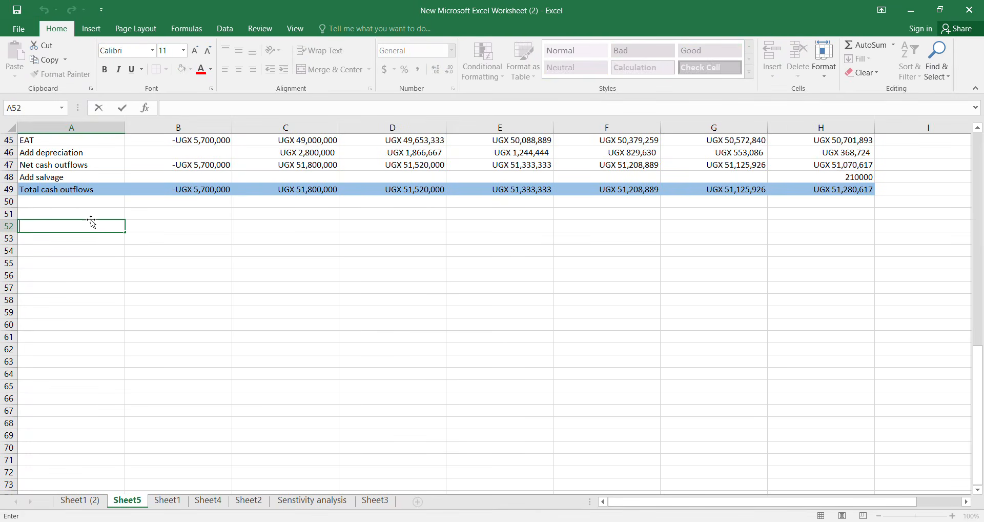
text(Tool)
key(Tab)
text(va)
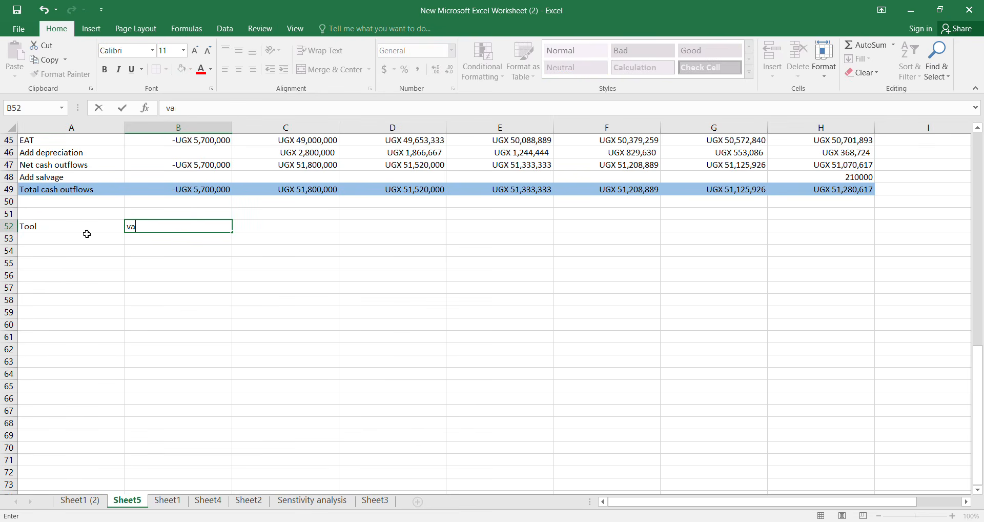
text(lue)
key(Tab)
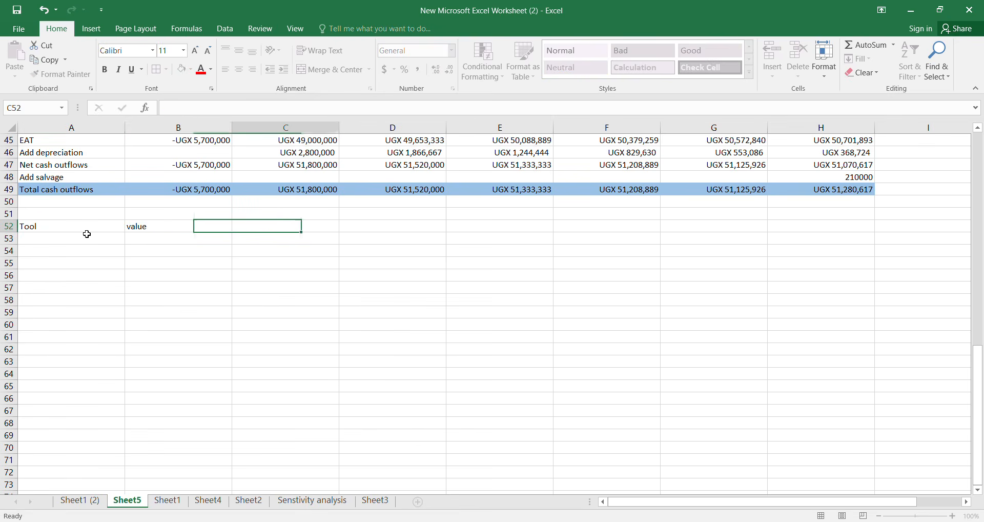
text(decision)
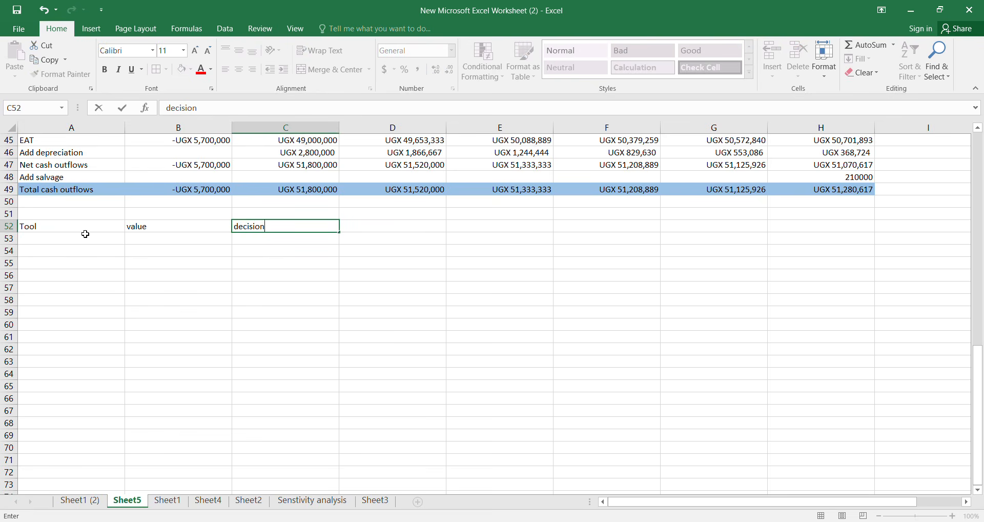
- Enter the row labels NPV in A53 and IRR in A54 under the Tool header
click(85, 236)
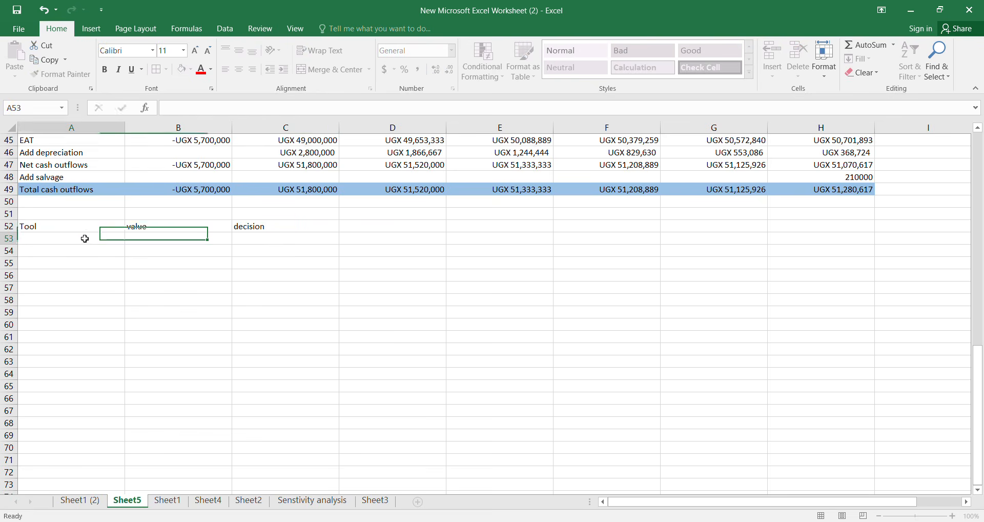
text(NPV)
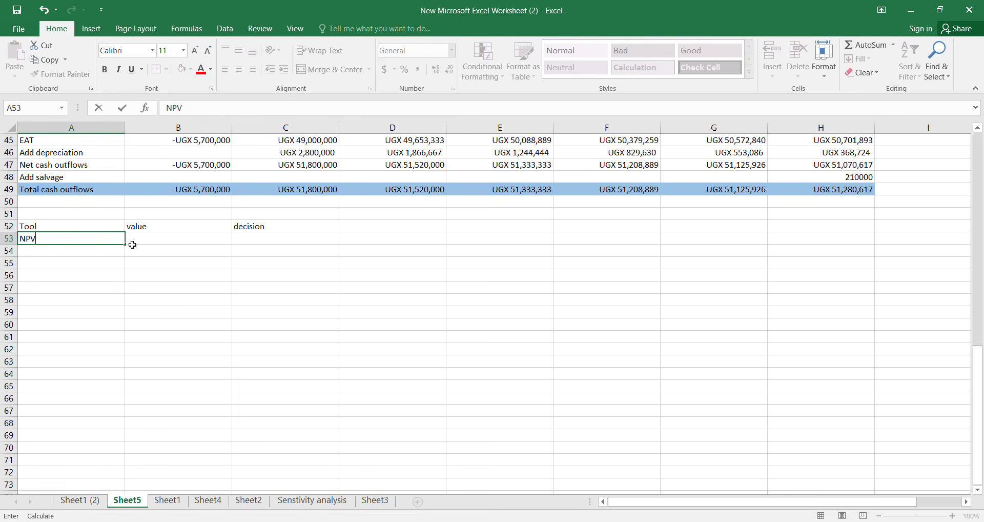
click(79, 250)
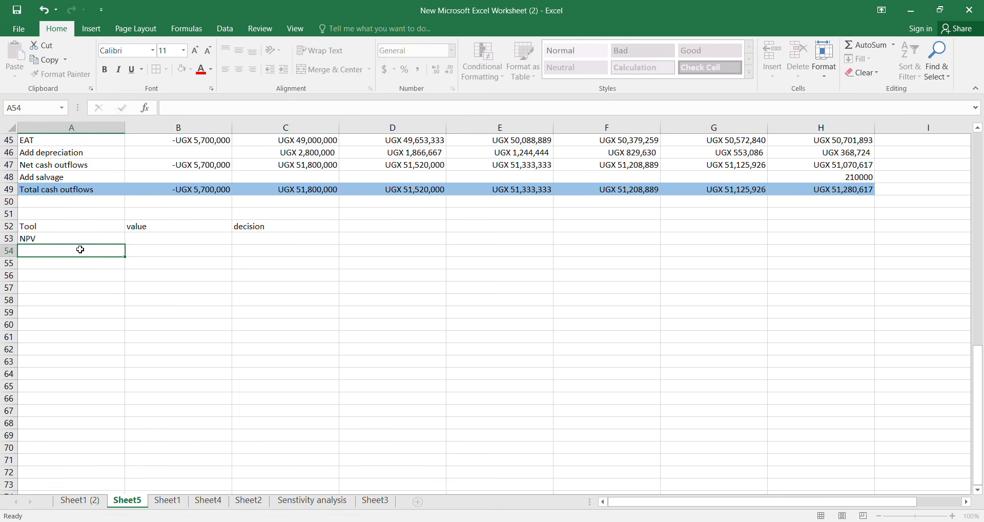
text(IRR)
key(Return)
- Calculate the NPV in B53 with =NPV(B15,B49:H49), using the 20% rate and the Total cash outflows row
click(171, 244)
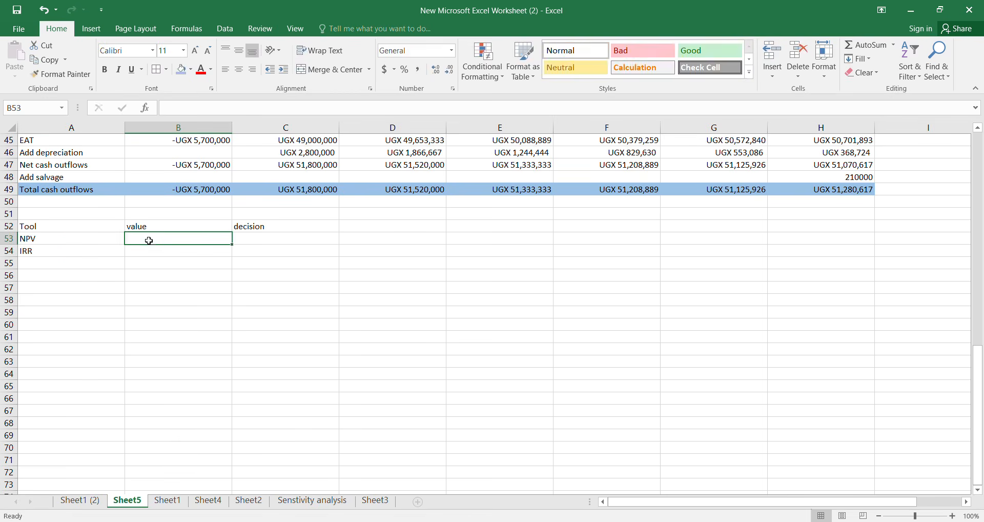
text(=npv)
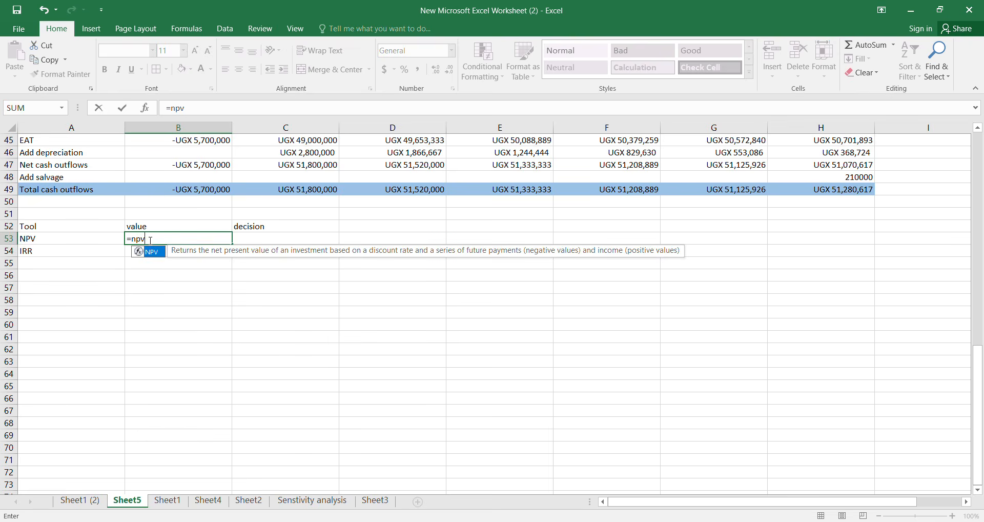
text(()
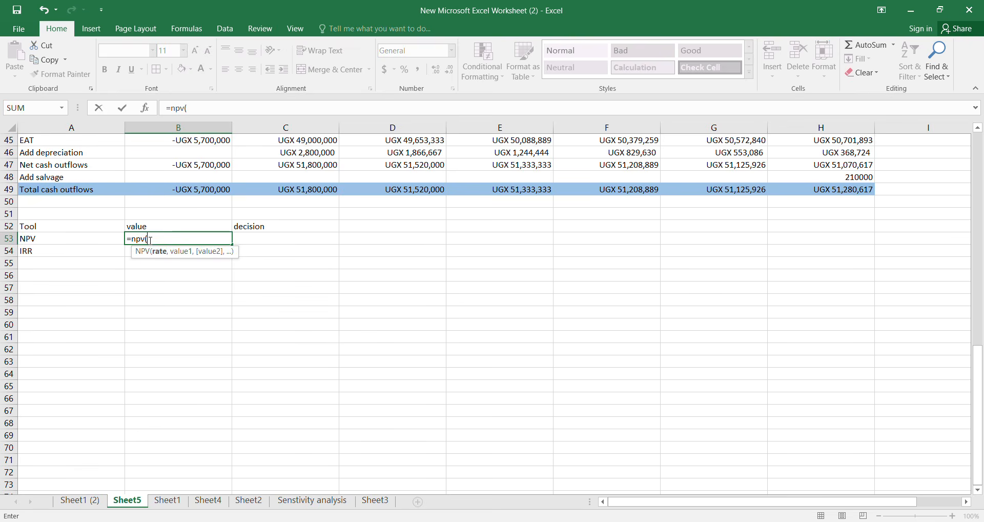
scroll(151, 236, up, 9)
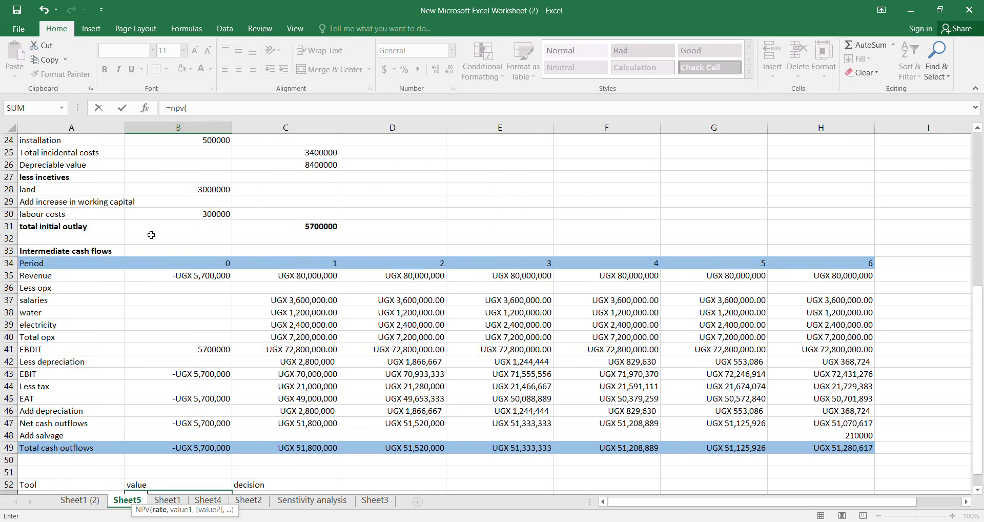
scroll(151, 235, up, 2)
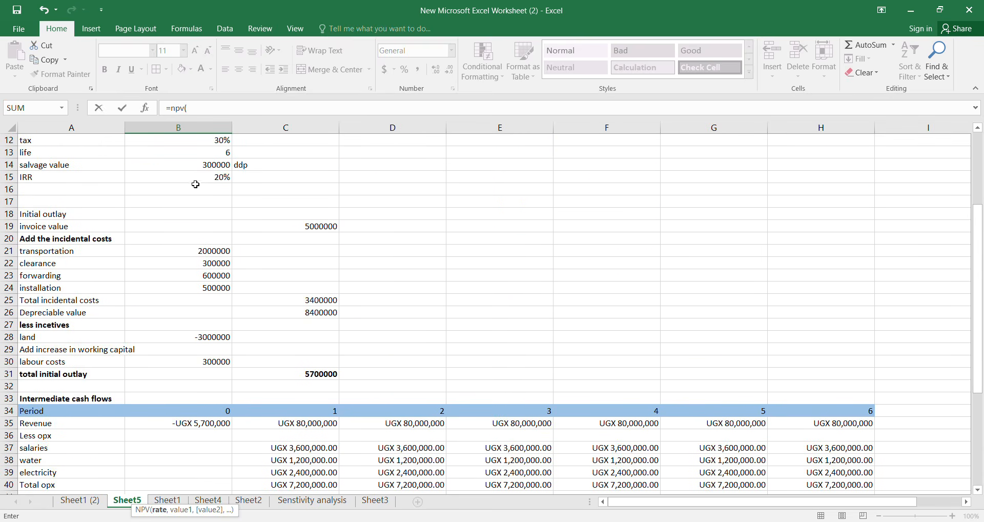
click(212, 177)
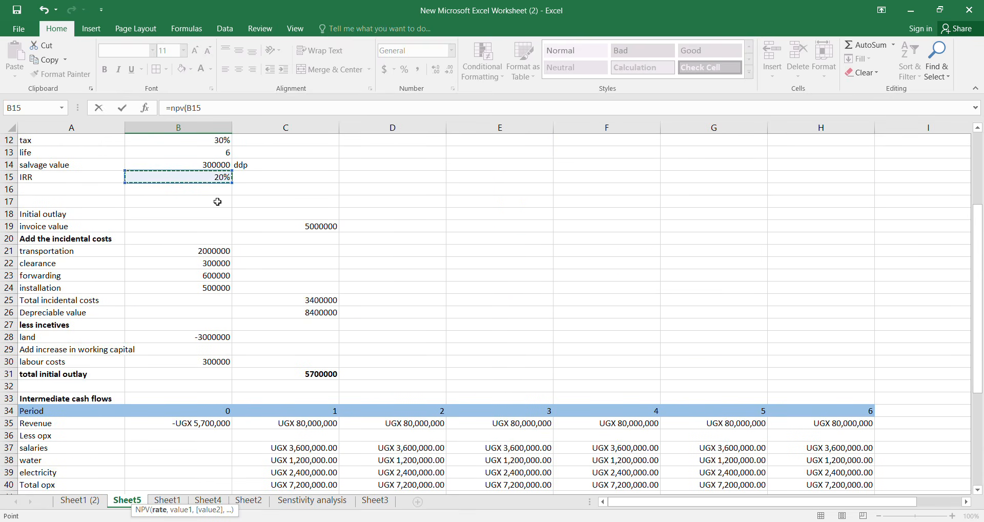
click(215, 111)
text(,)
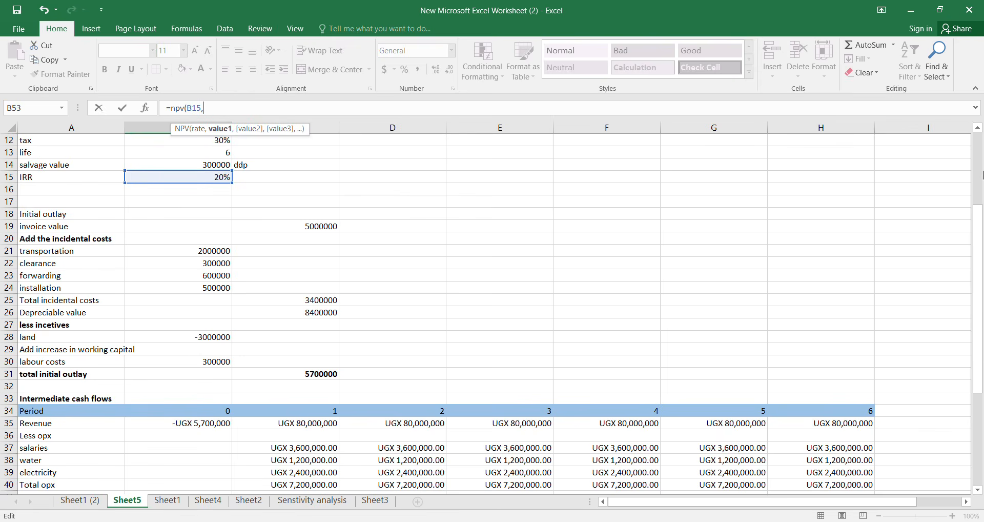
drag(982, 220, 982, 315)
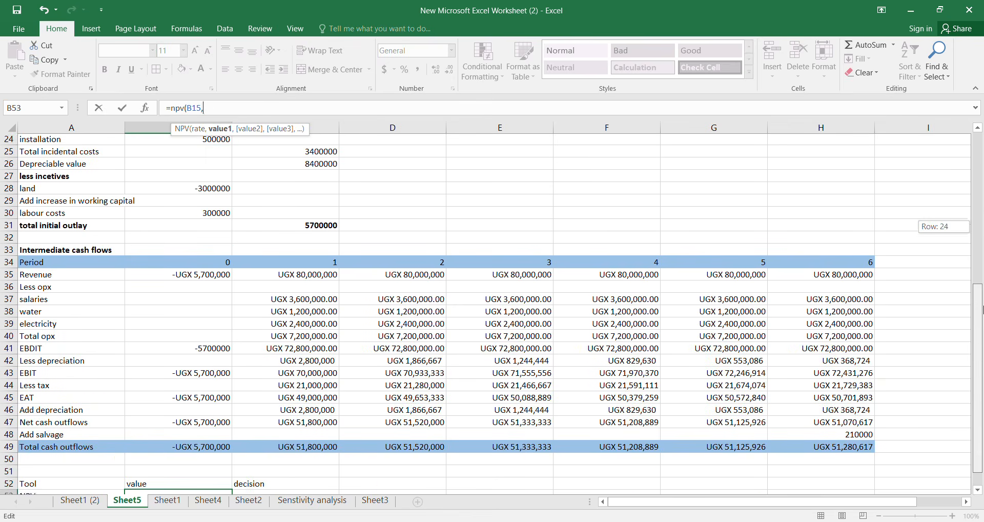
click(191, 449)
drag(192, 448, 810, 456)
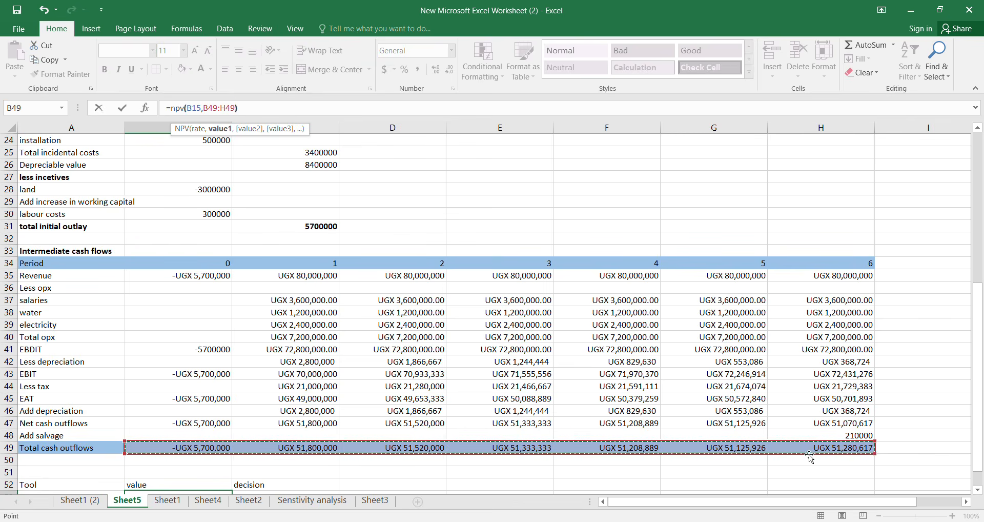
key(Return)
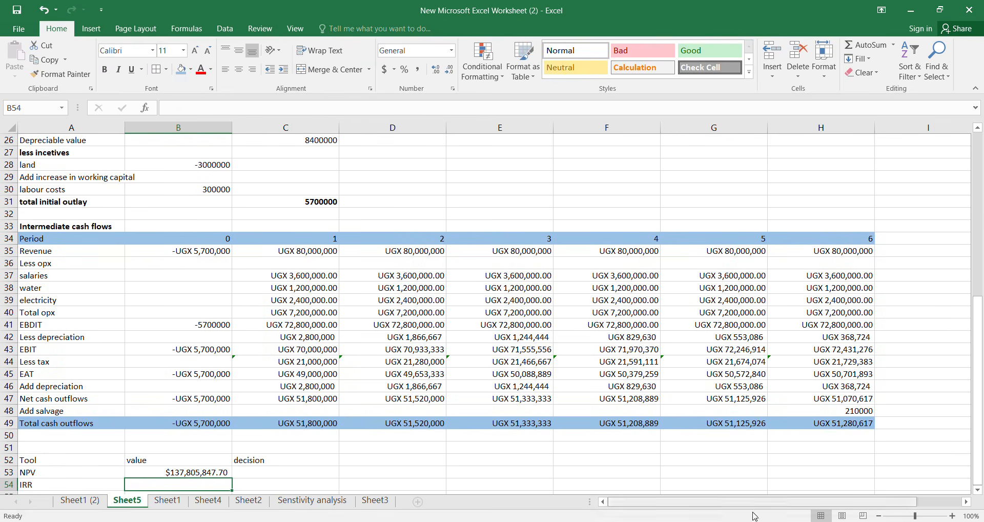
- Format the NPV value in B53 as currency with the UGX symbol and 0 decimal places
click(188, 471)
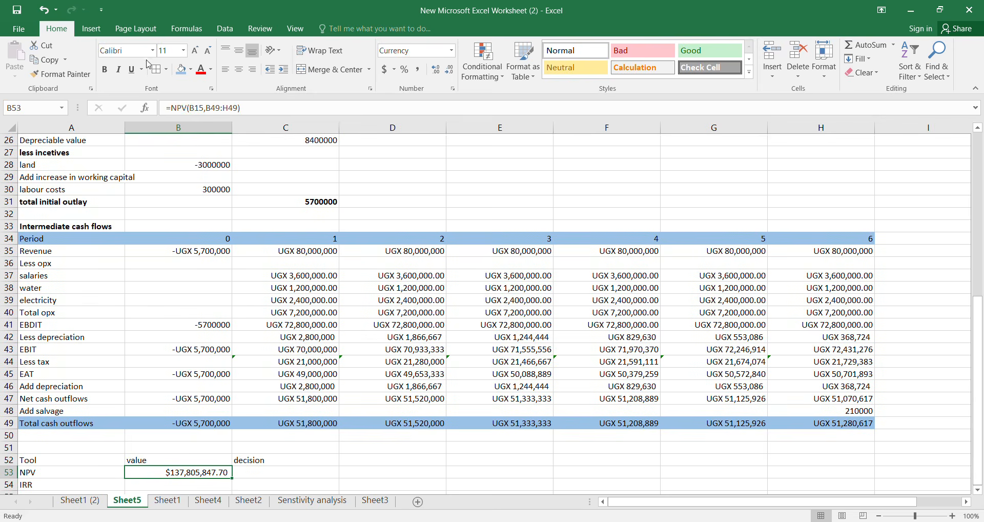
scroll(198, 394, down, 2)
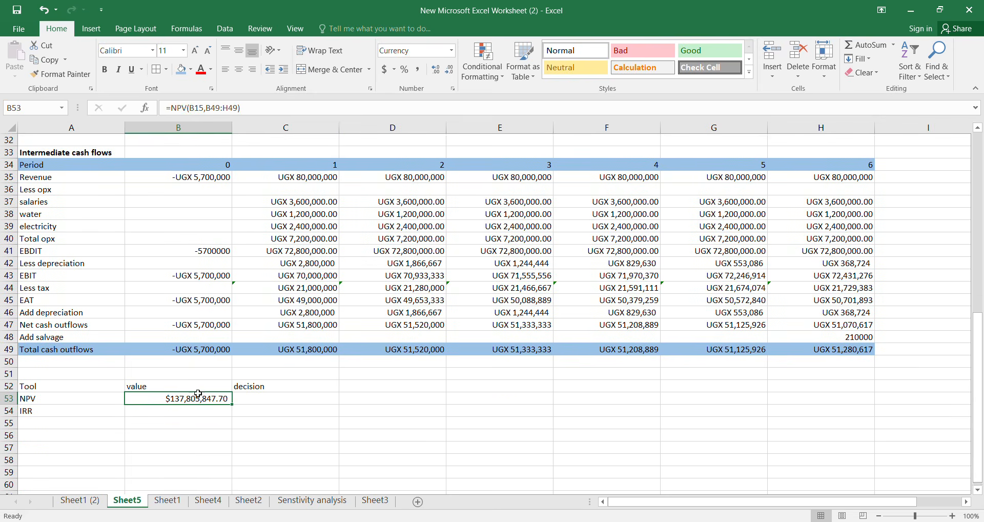
right_click(180, 404)
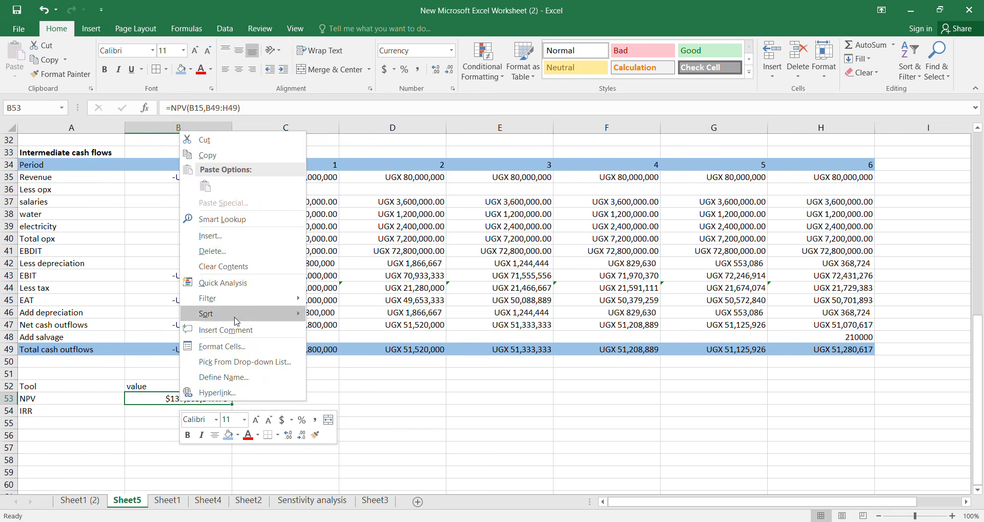
click(222, 346)
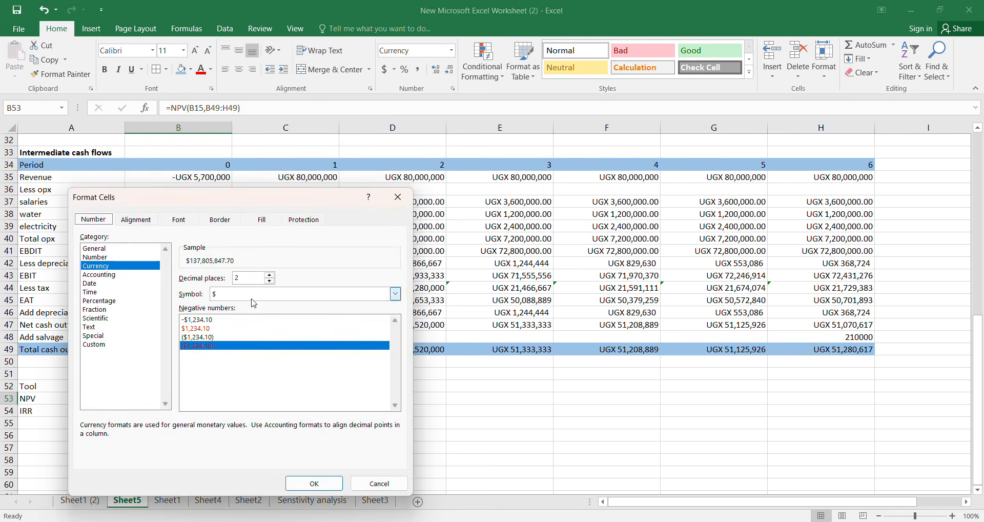
click(251, 299)
key(u)
key(u)
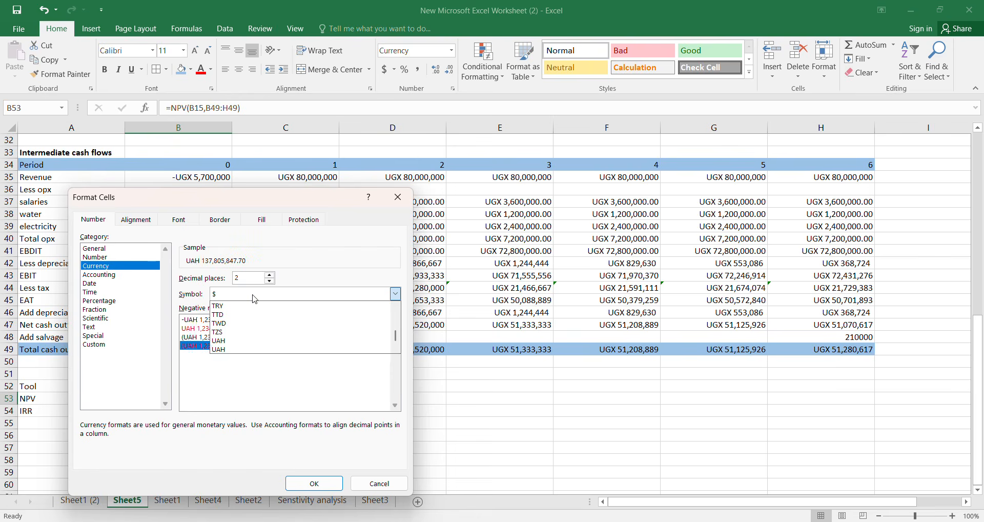
key(u)
key(Return)
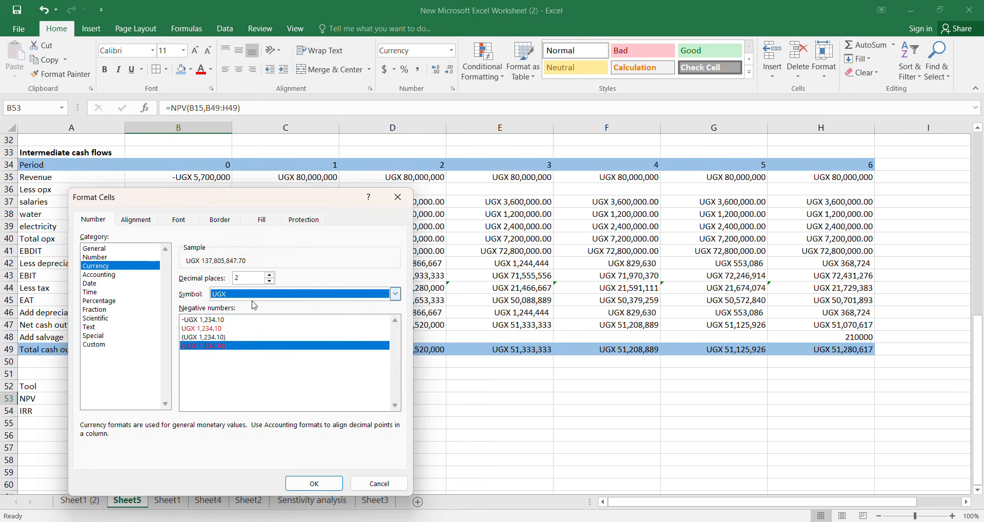
double_click(269, 281)
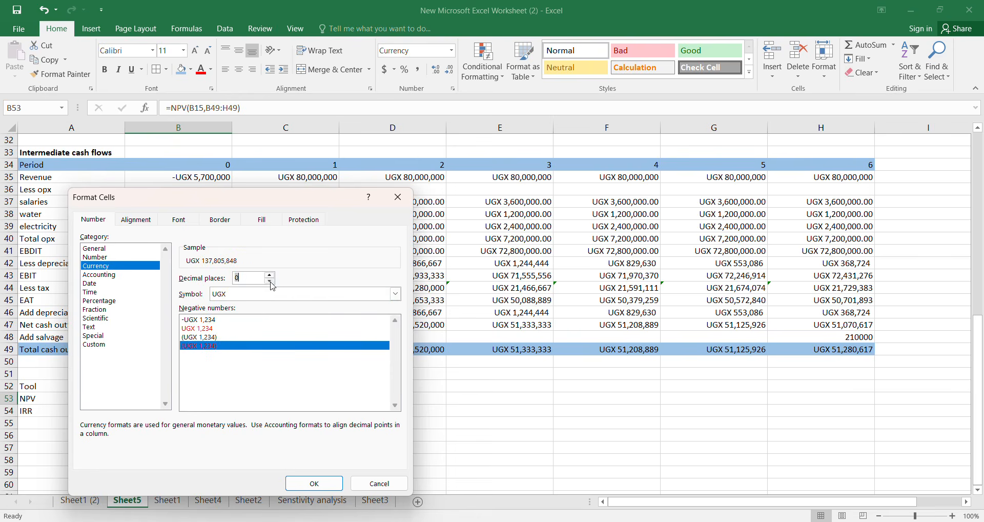
click(321, 483)
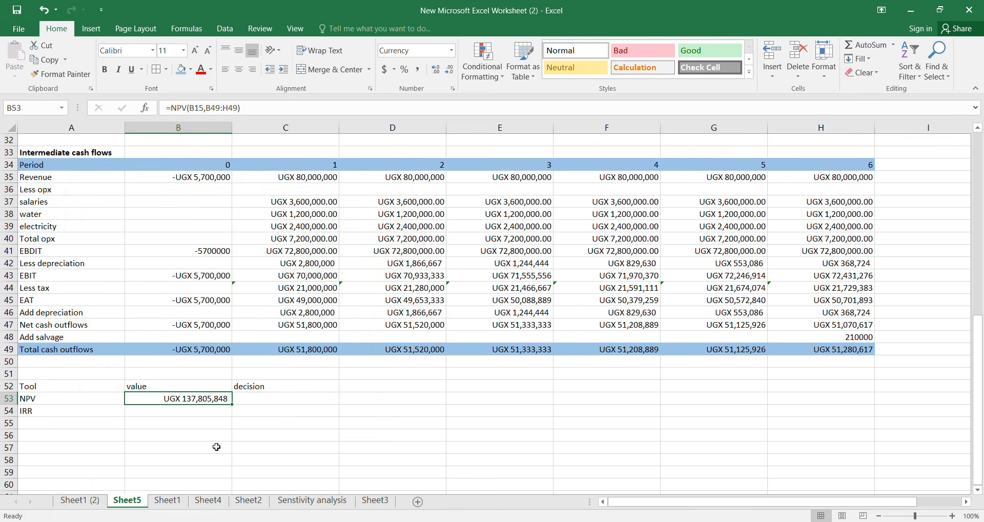
- Try to calculate the IRR in B54 with =IRR(C49,C49:H49) and clear the cell again
scroll(217, 446, down, 1)
click(166, 375)
double_click(166, 375)
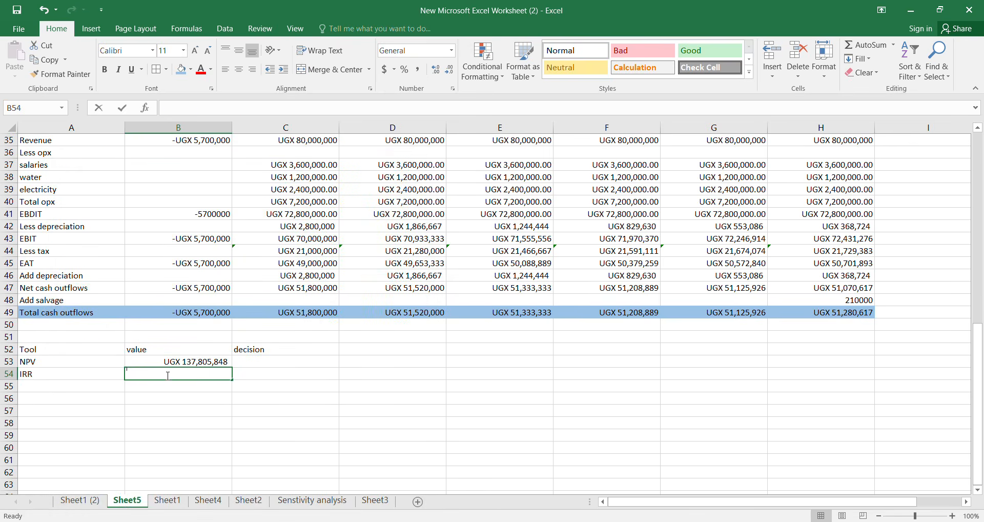
text(=)
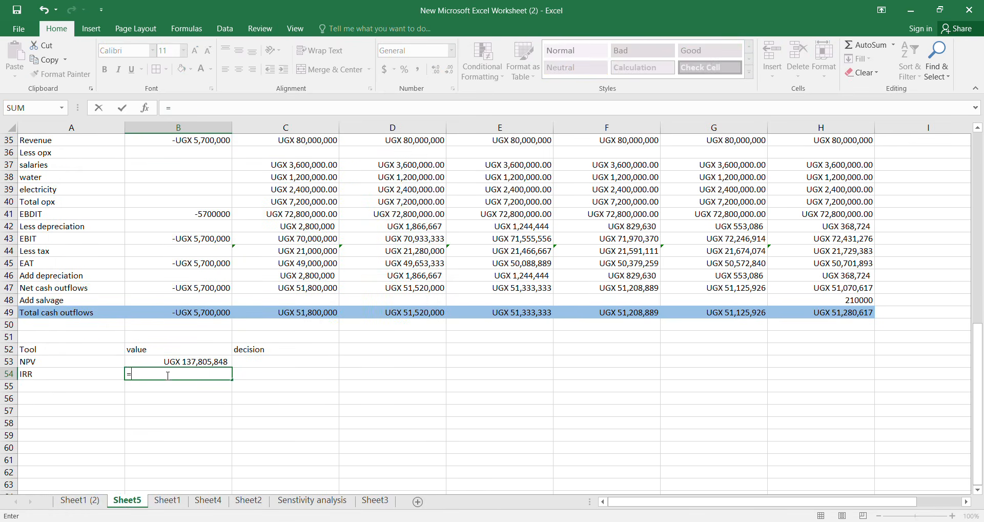
text(ir)
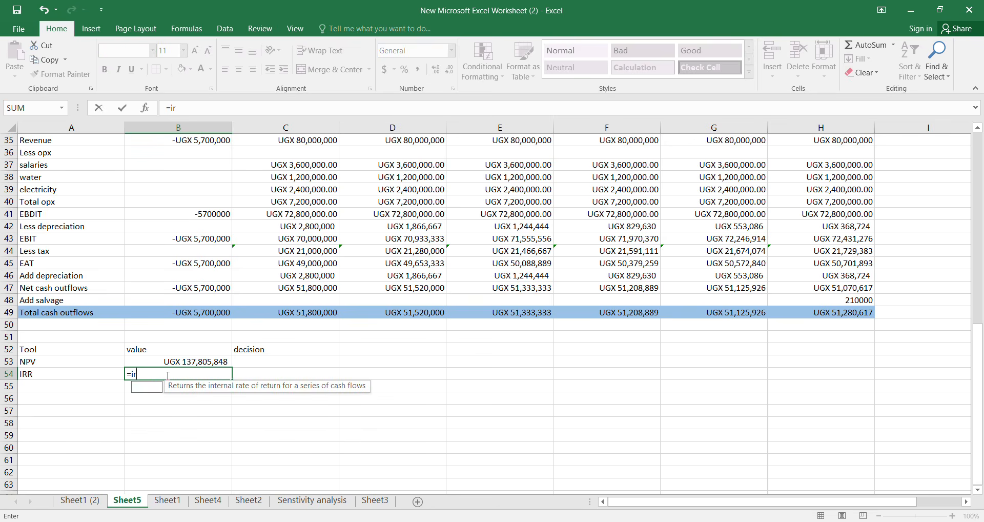
text(r()
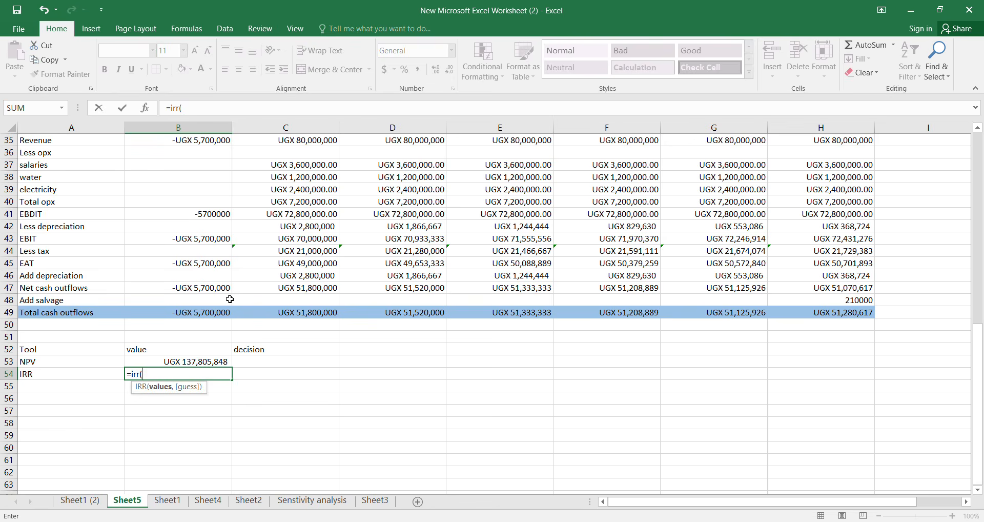
click(259, 288)
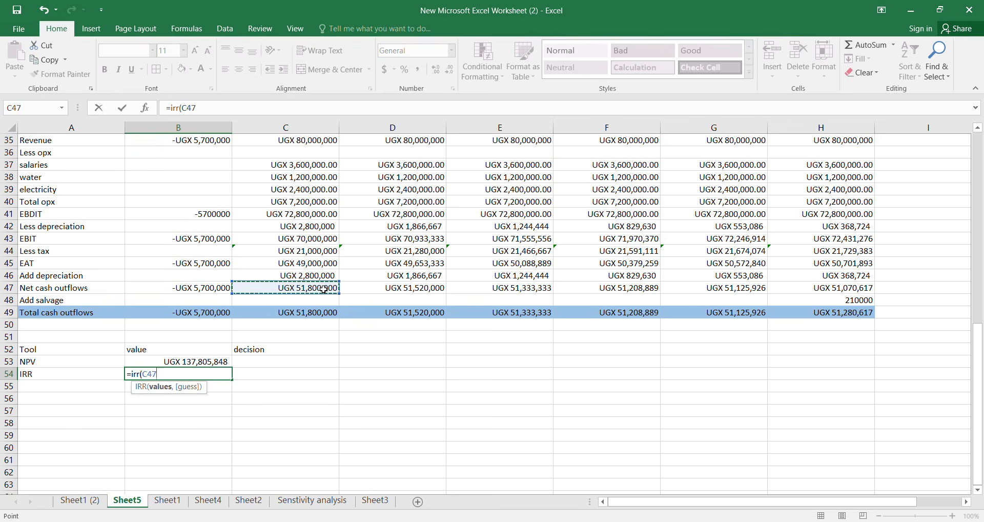
click(321, 311)
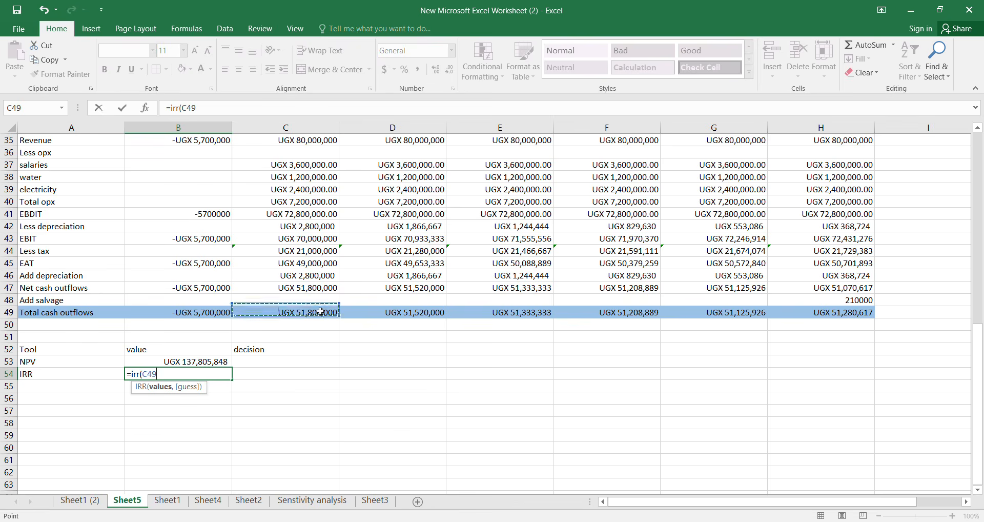
text(,)
drag(321, 312, 828, 321)
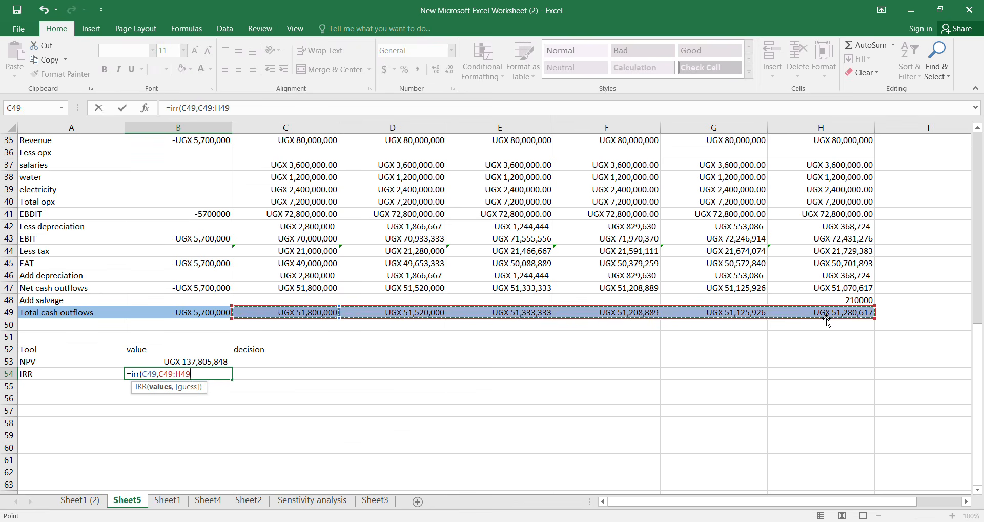
text())
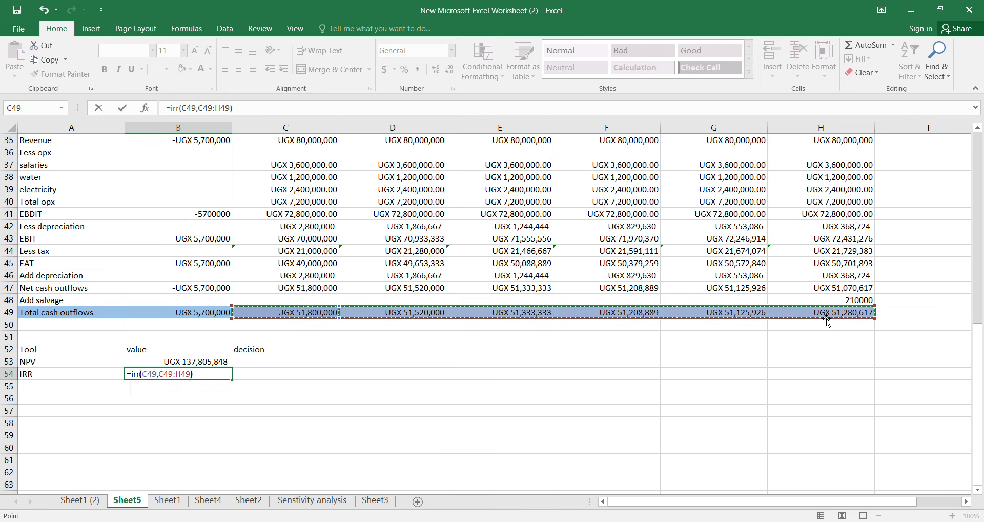
key(Return)
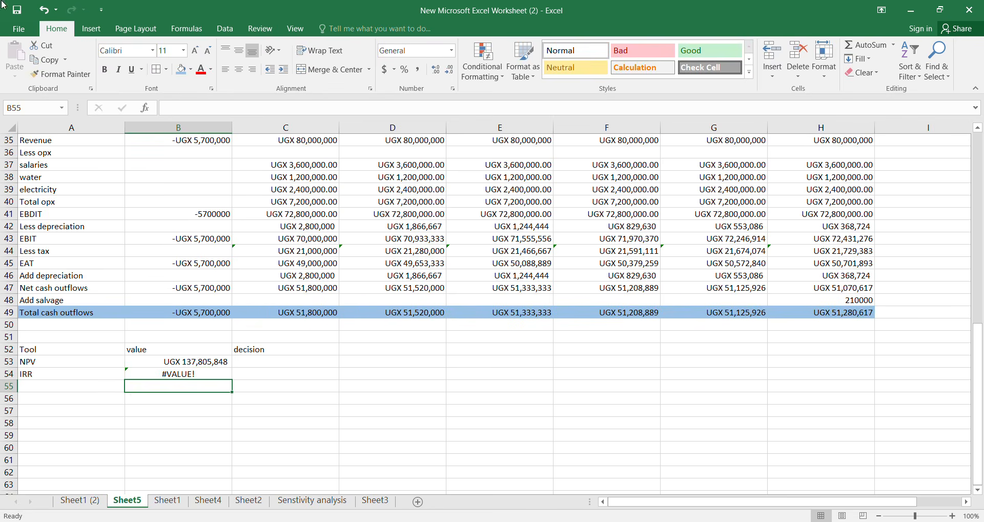
key(Up)
key(BackSpace)
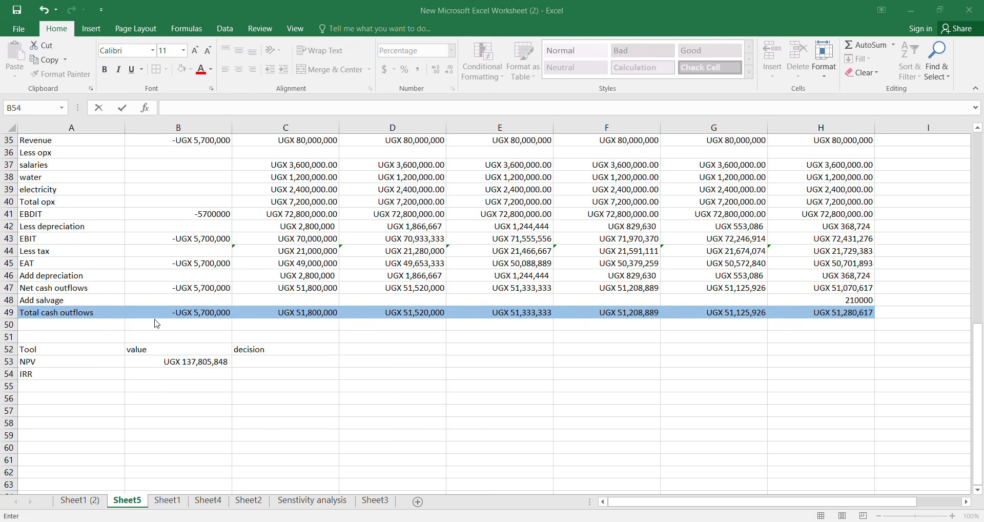
- Calculate the IRR in B54 with =IRR(B49:H49), covering all periods of the Total cash outflows row
text(=)
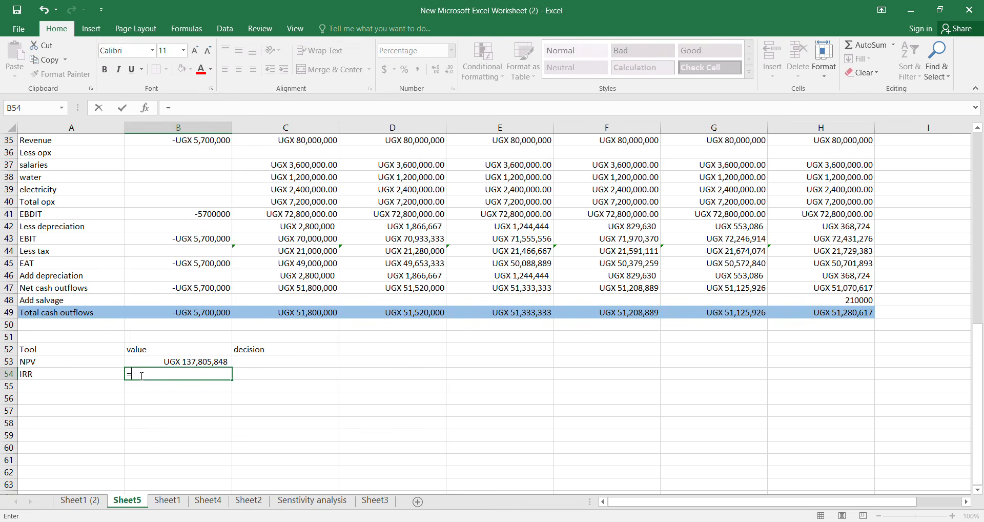
text(irr)
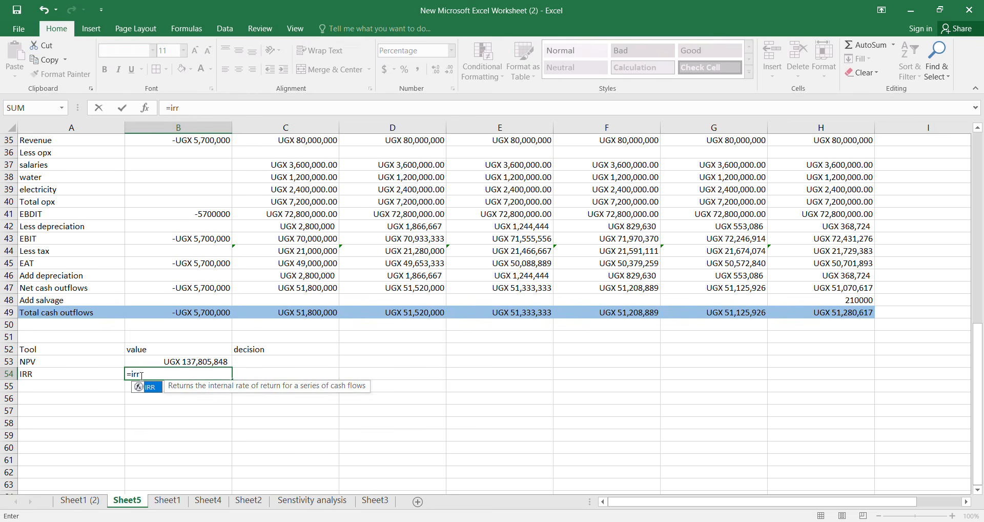
text(()
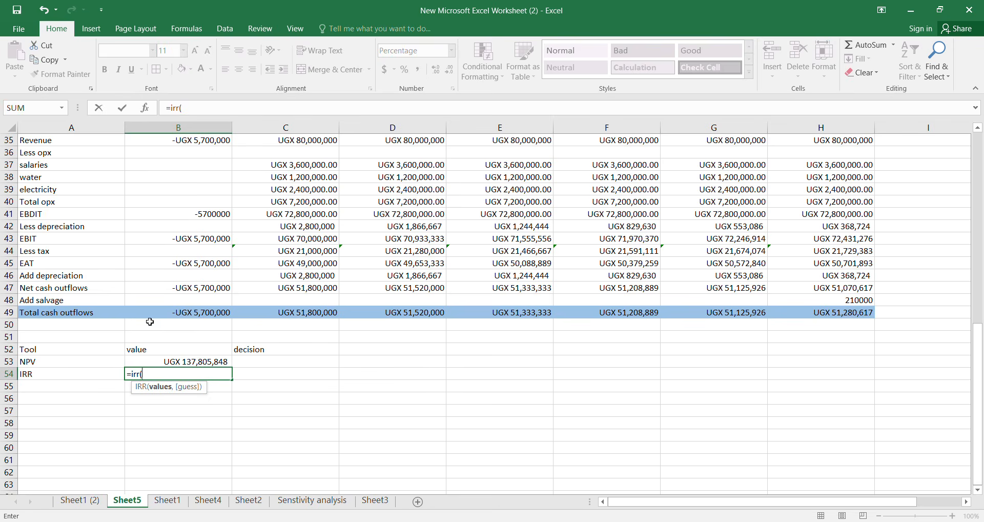
drag(182, 314, 824, 314)
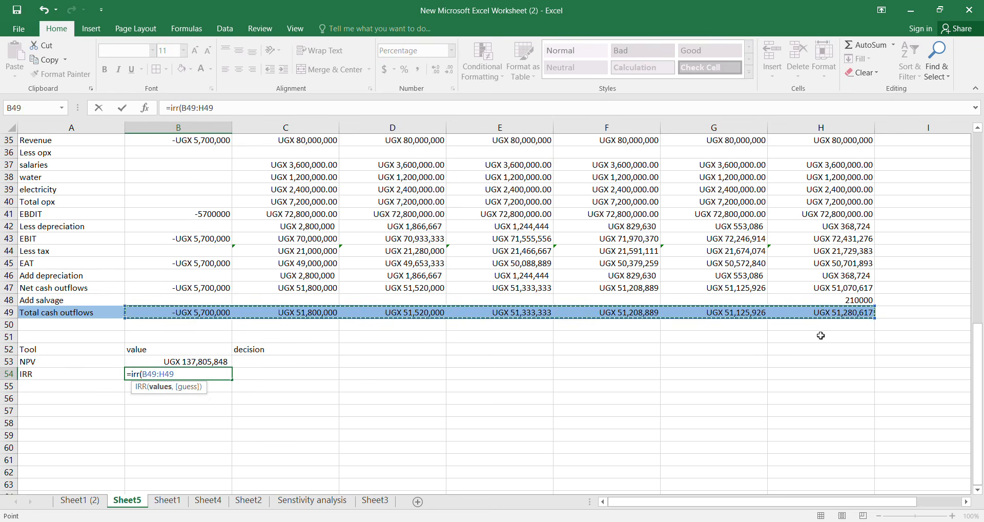
text())
key(Return)
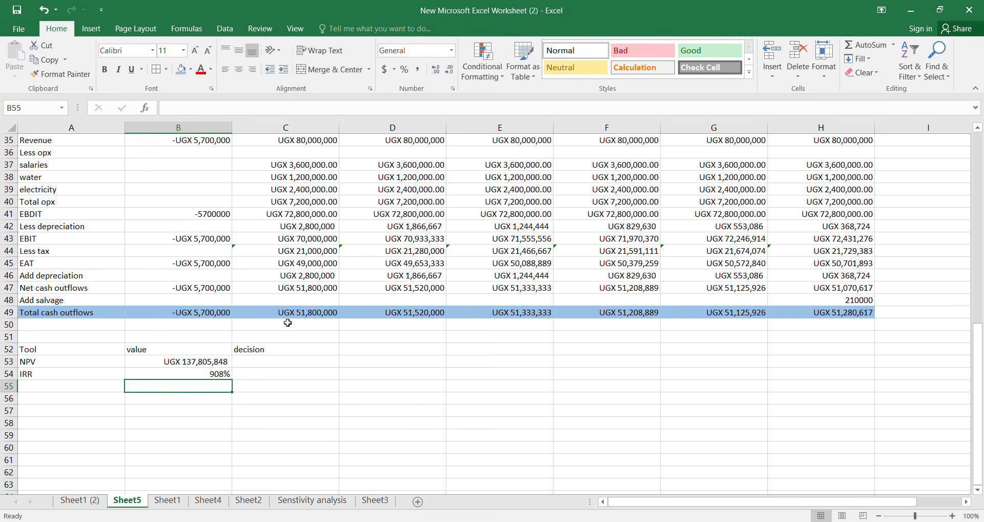
- Enter the NPV decision in C53 with =IF(B53>H49,"Invest","Don't invest"), dismissing the Filter Keys prompt
double_click(260, 363)
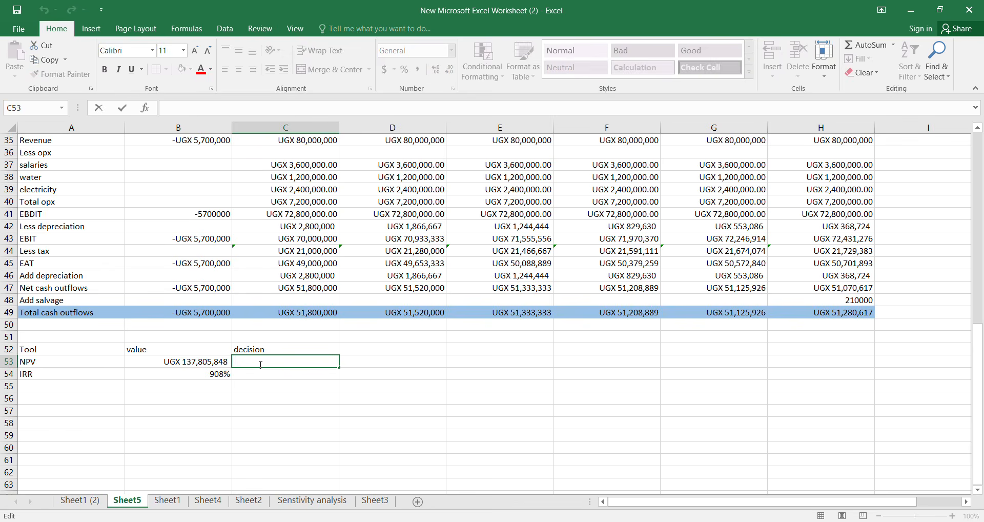
text(=i)
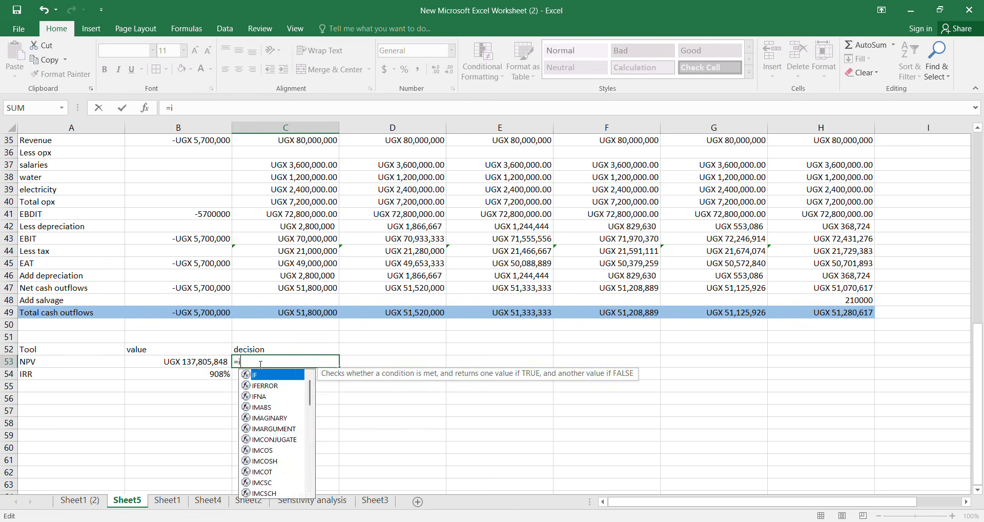
text(f()
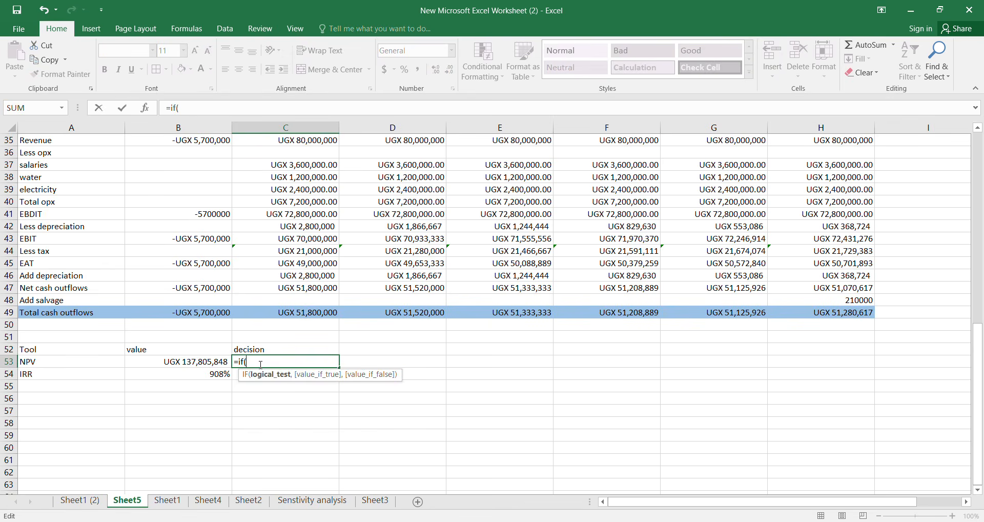
click(211, 362)
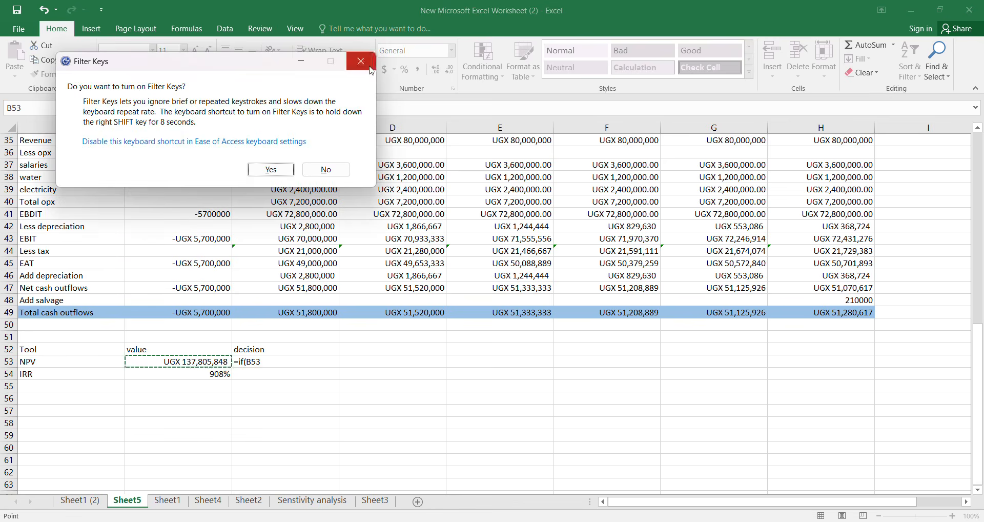
click(370, 68)
click(303, 361)
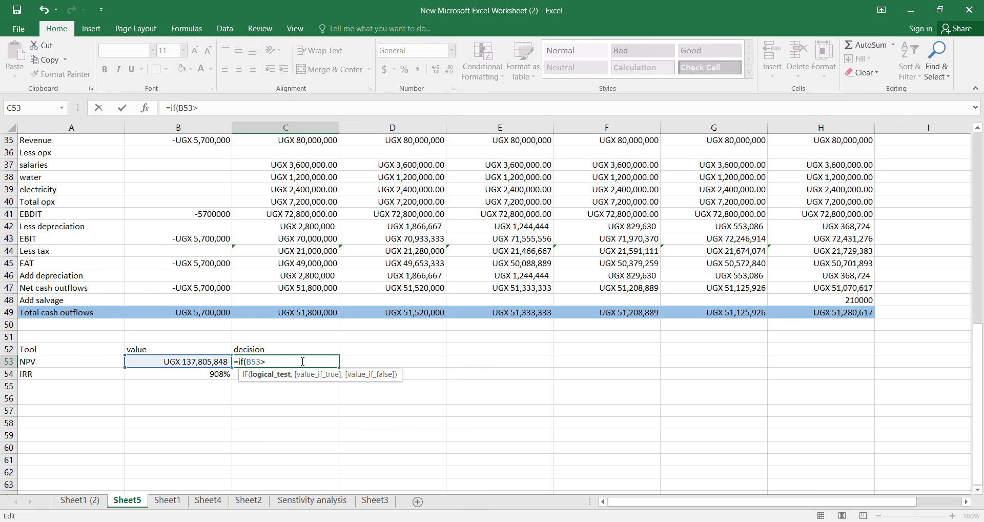
click(841, 316)
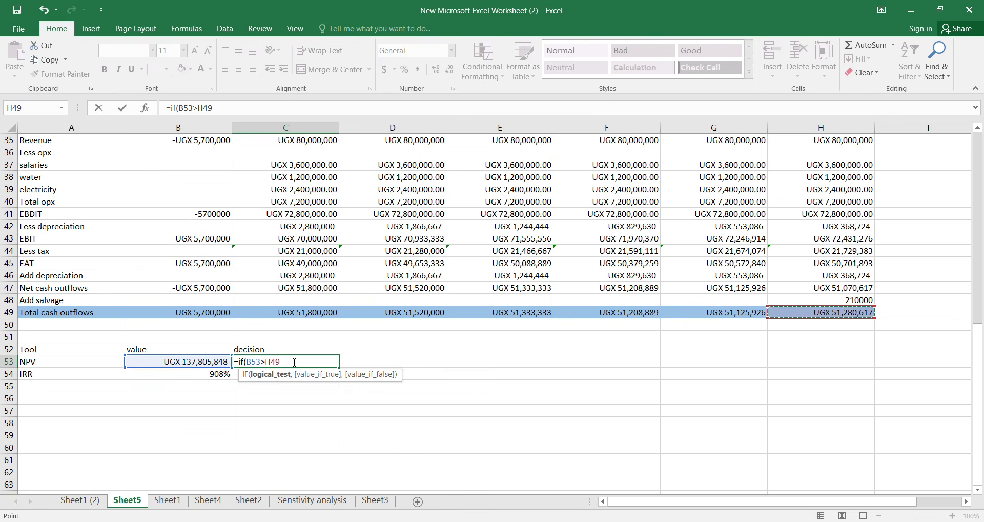
text(,")
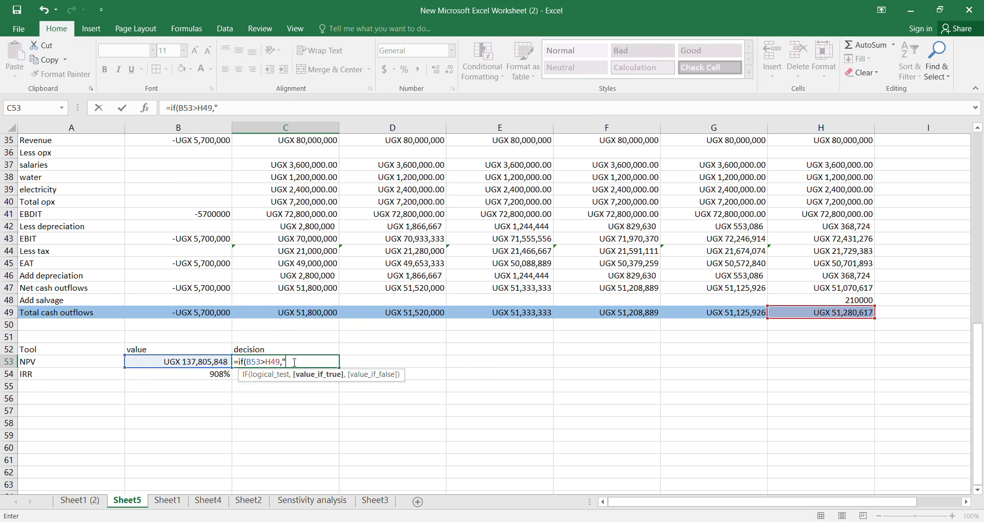
text(Invest",)
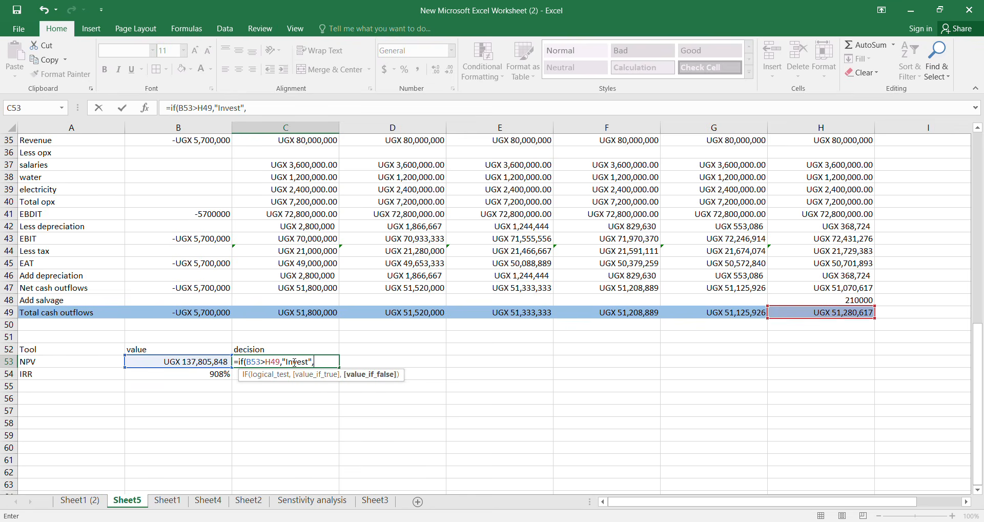
text(")
text(da)
key(BackSpace)
key(BackSpace)
text(Don't invest")
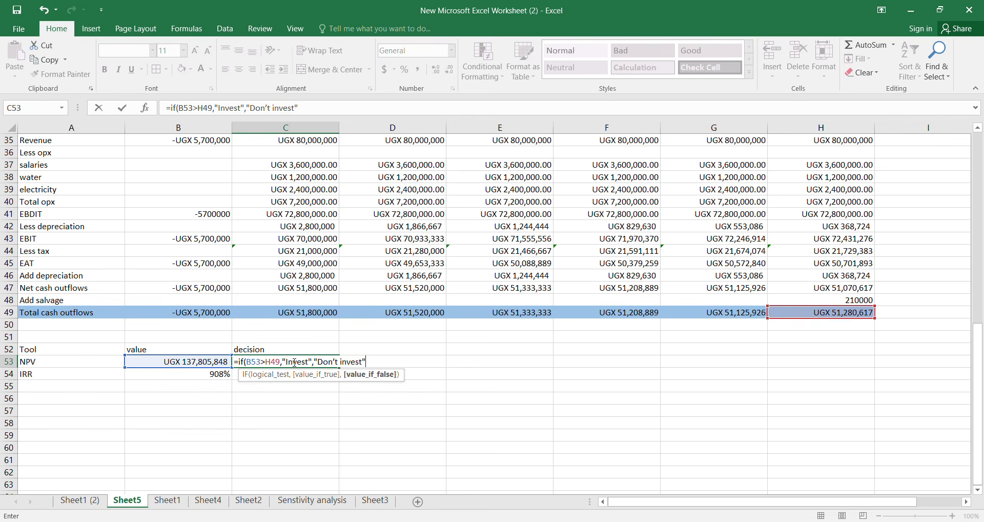
text())
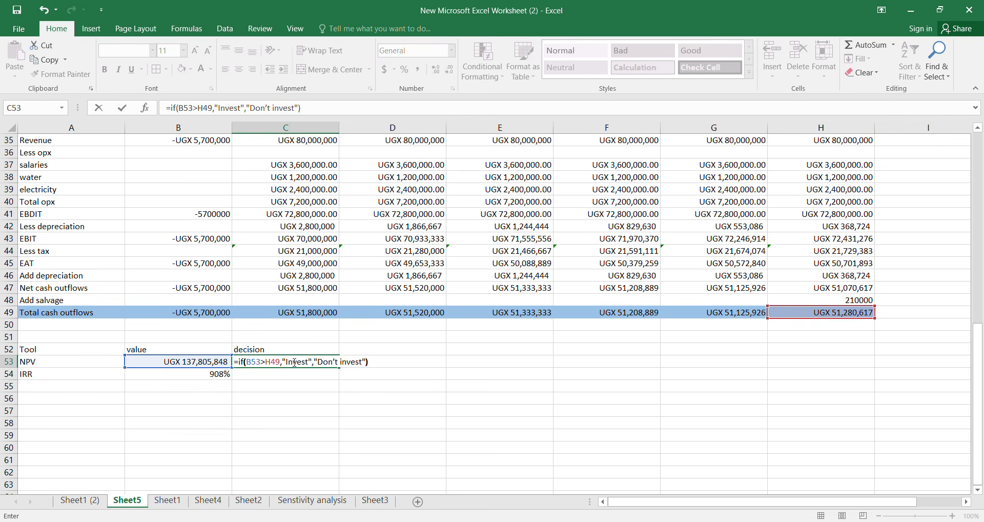
key(Return)
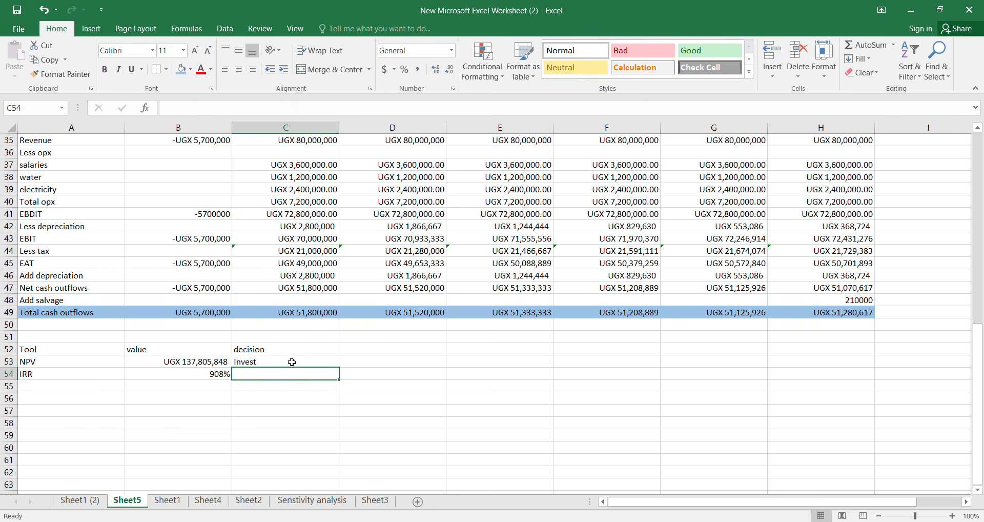
- Enter the IRR decision in C54 with =IF(B54>B15,"invest","Don't invest"), comparing the calculated IRR with the 20% rate
click(290, 361)
click(286, 371)
double_click(287, 372)
text(=if)
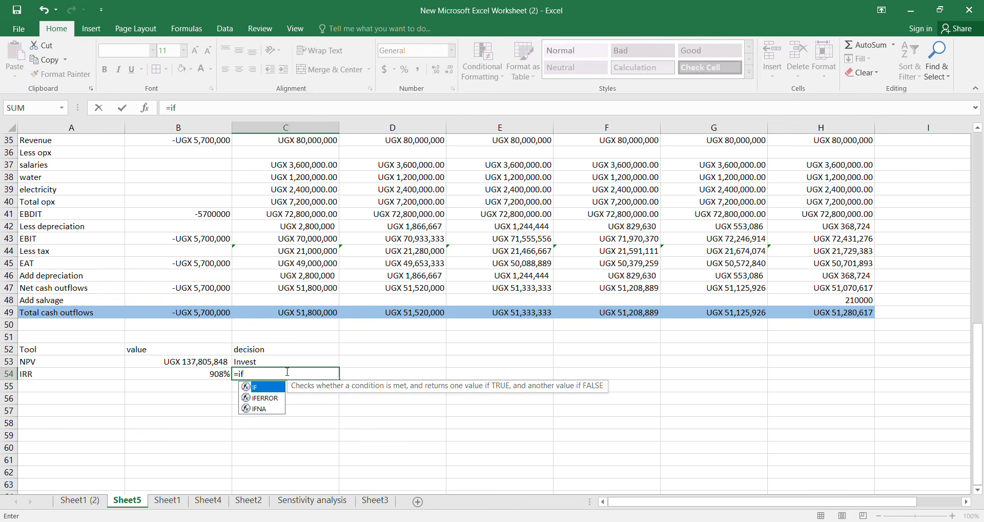
text(()
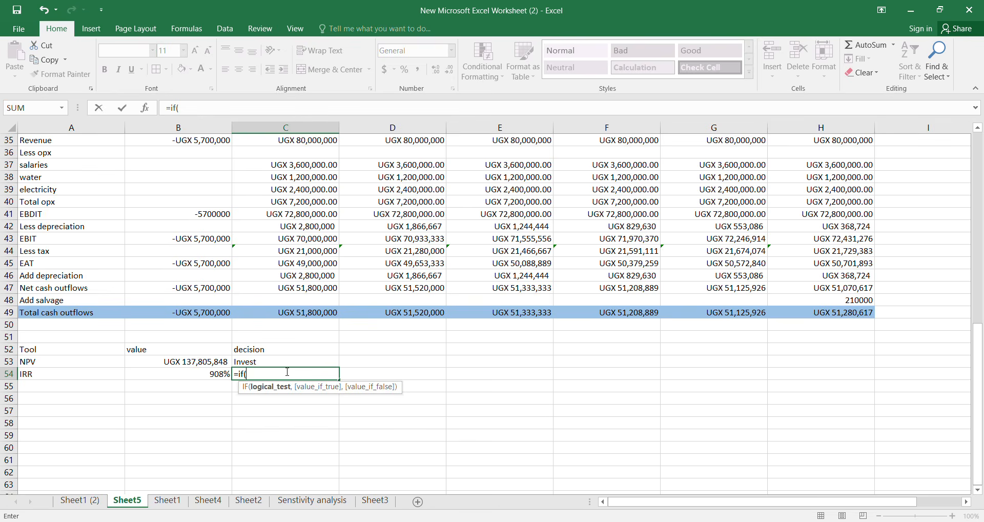
click(207, 376)
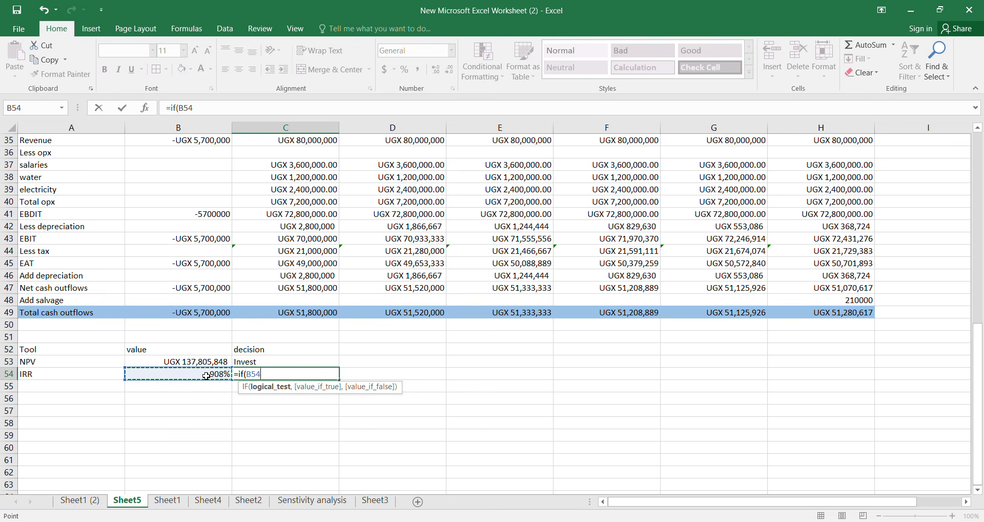
text(>)
scroll(206, 375, up, 9)
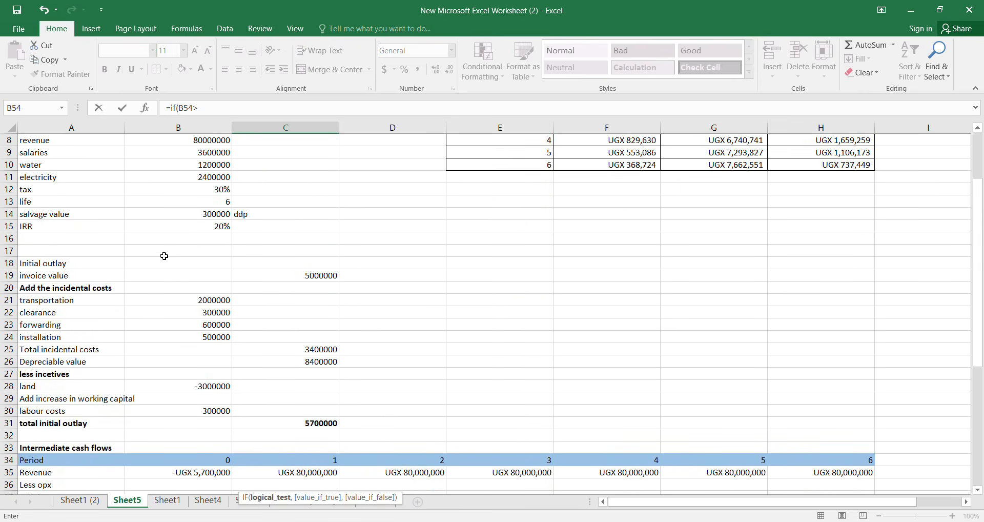
click(192, 224)
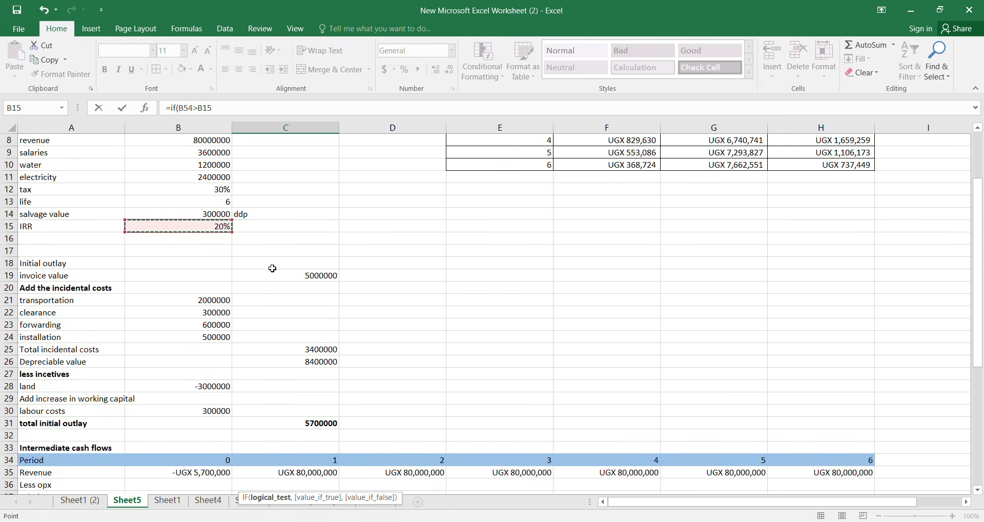
scroll(272, 268, down, 9)
scroll(273, 269, down, 3)
click(288, 264)
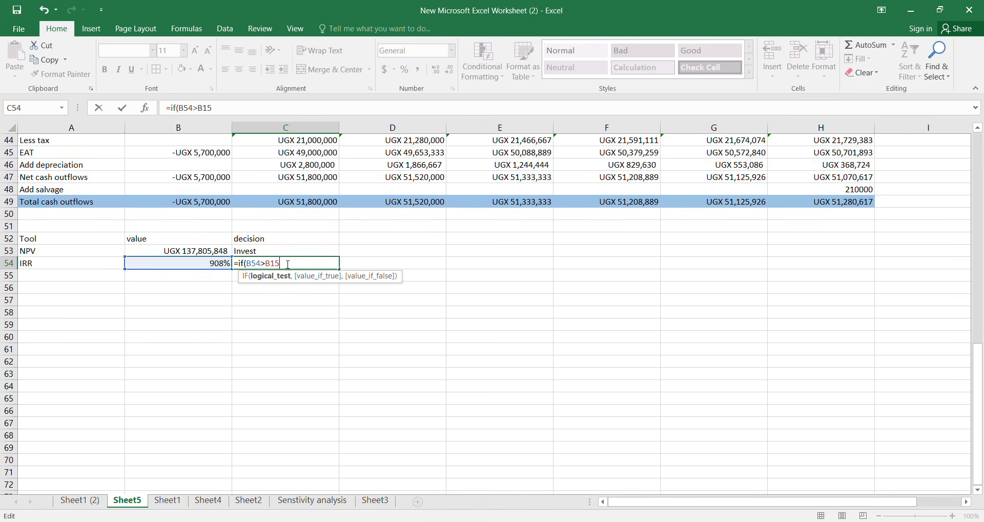
text(,)
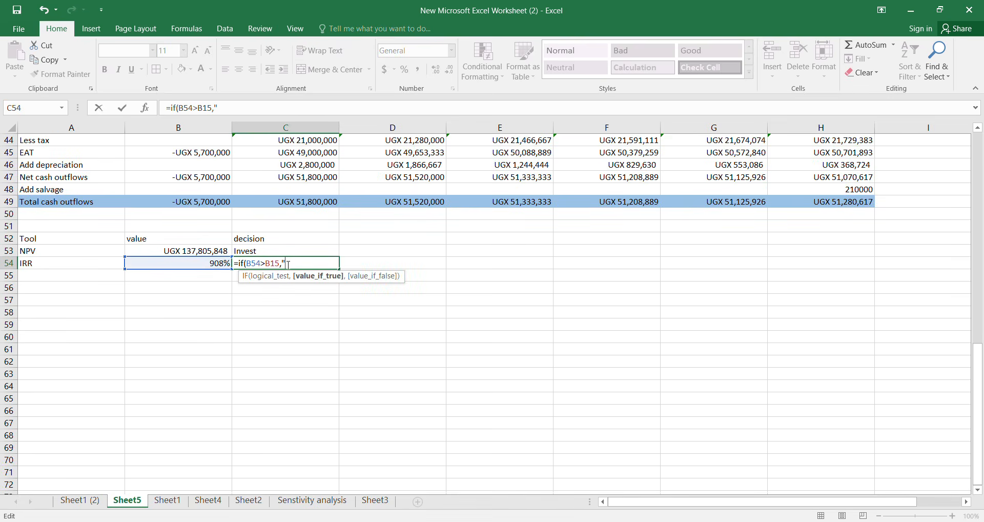
text("invest","D)
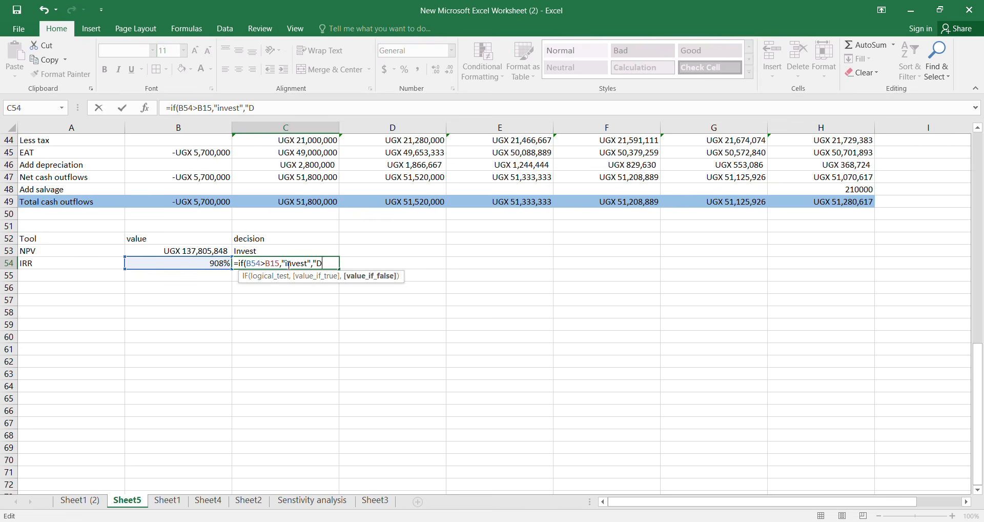
text(on't invest)
key(Return)
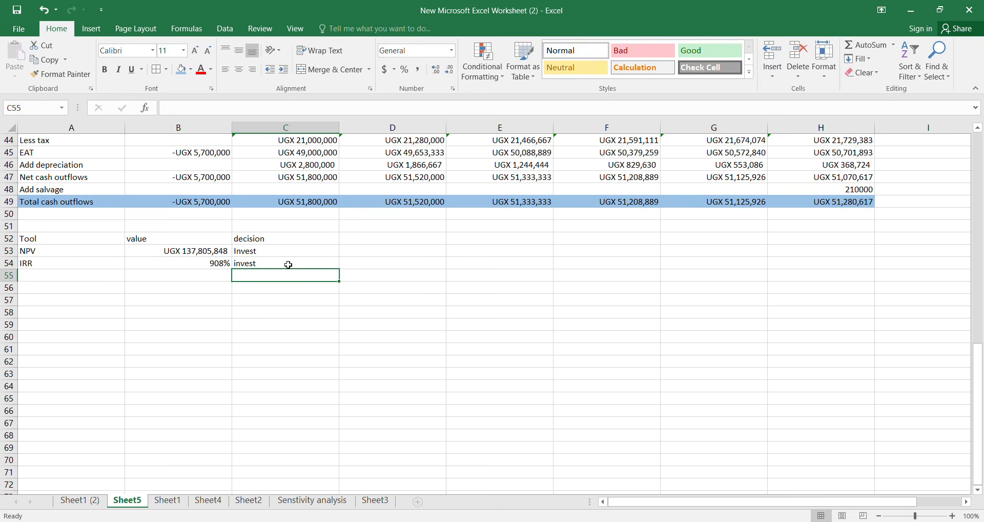
- Check requirement d) in the assignment image, and enter the rates 20%, 25% and 30% in B58:B60 of the Excel sheet
click(52, 291)
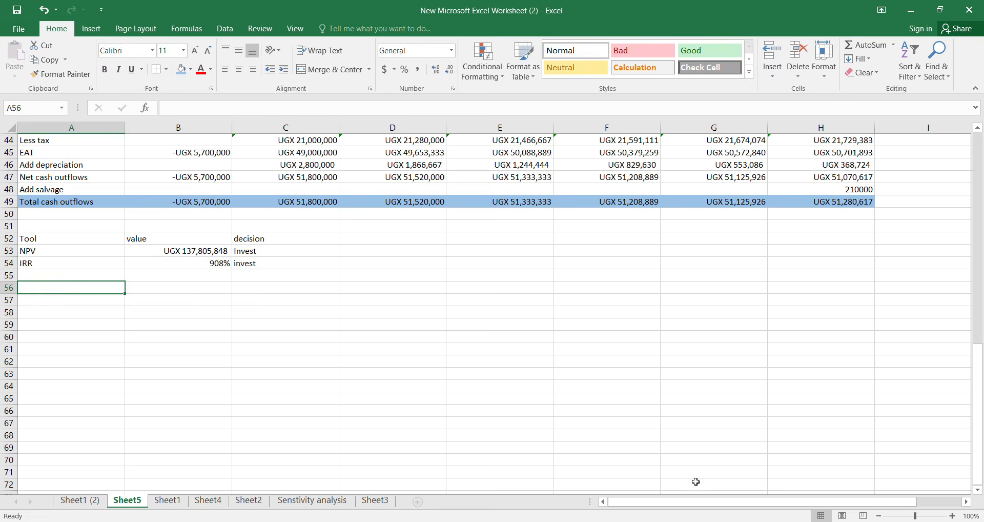
key(alt+Tab)
key(alt+Tab)
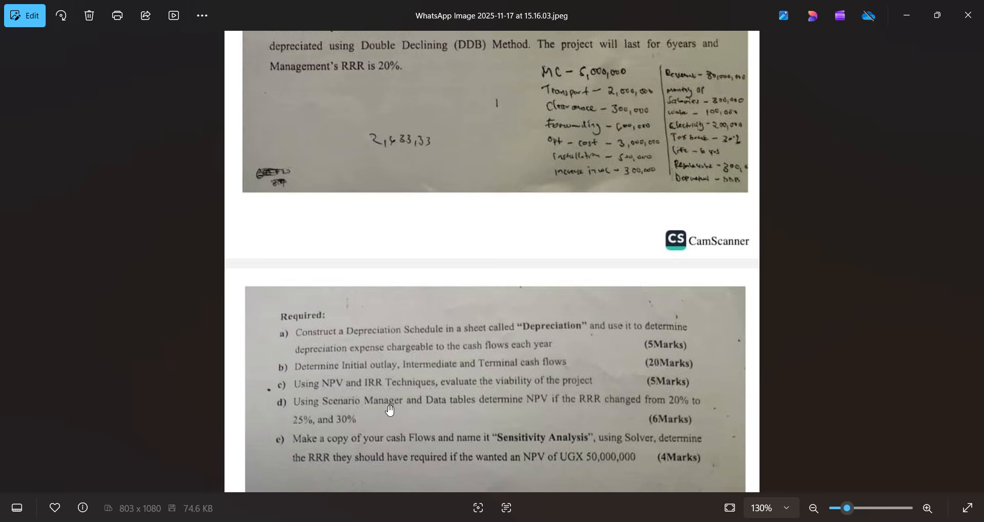
key(alt+Tab)
click(64, 312)
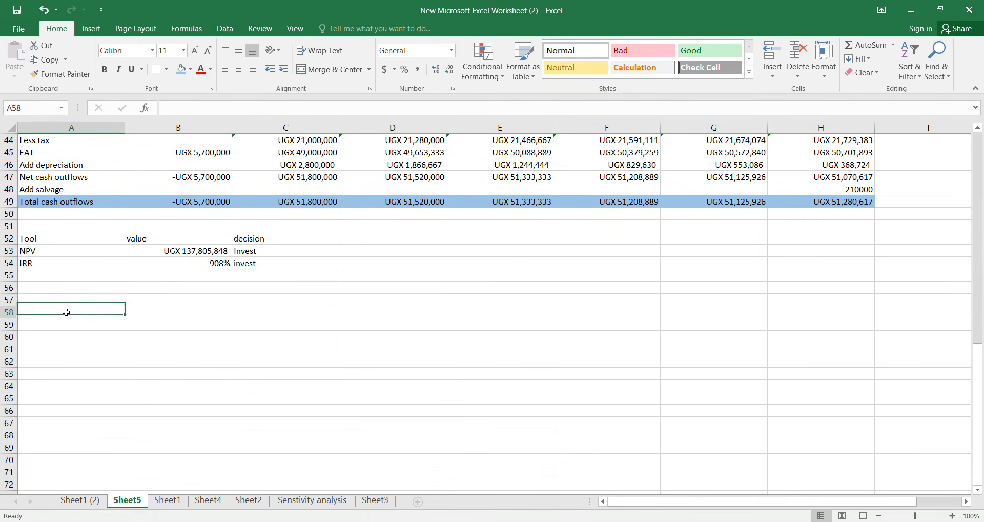
click(131, 313)
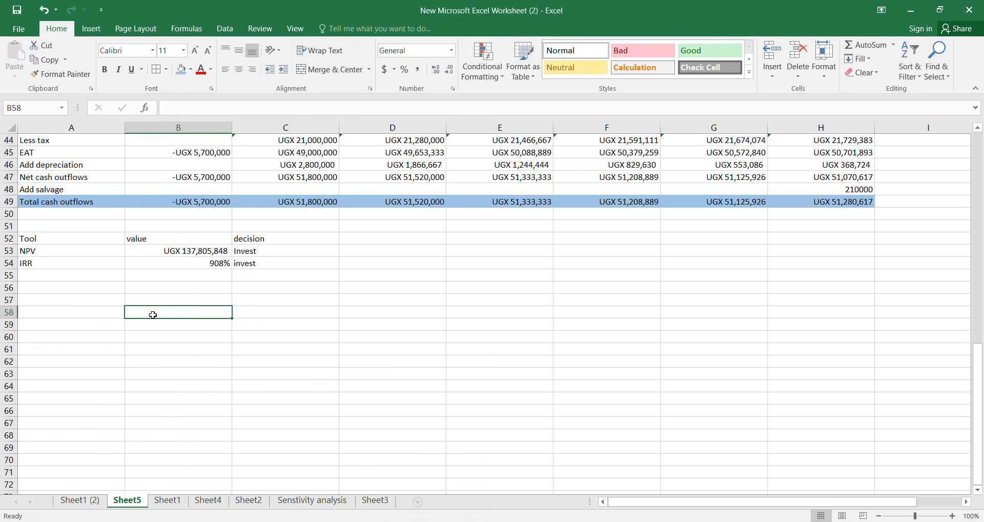
double_click(153, 314)
text(20)
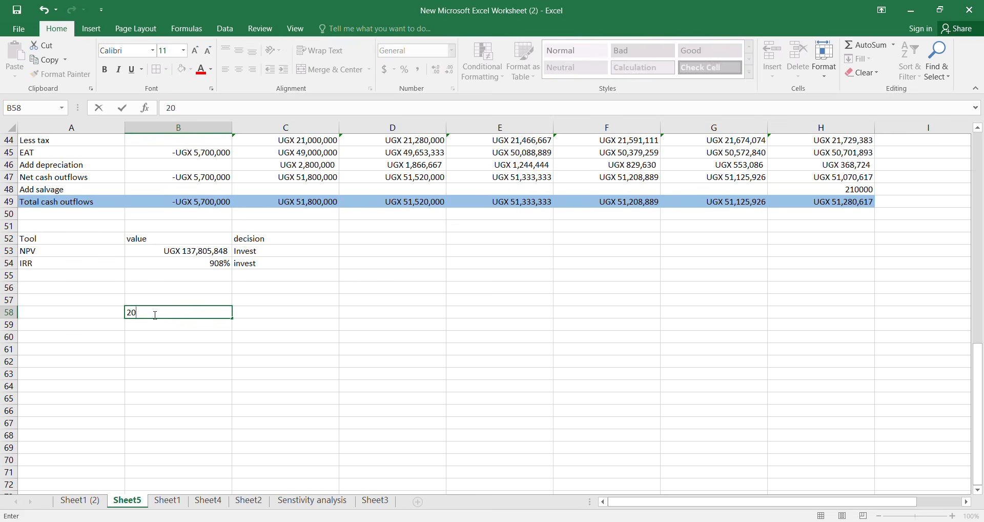
text(%)
key(Return)
text(2)
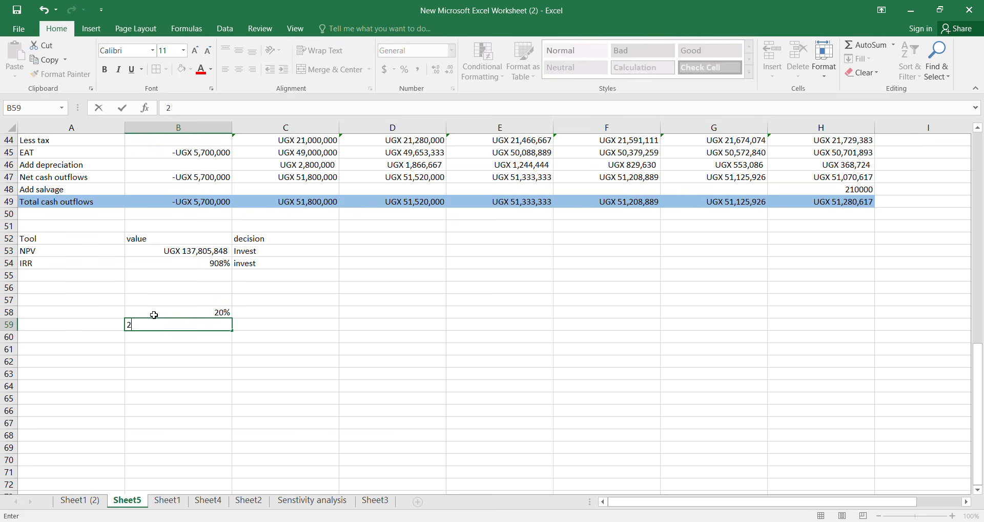
text(5%)
key(Return)
text(30)
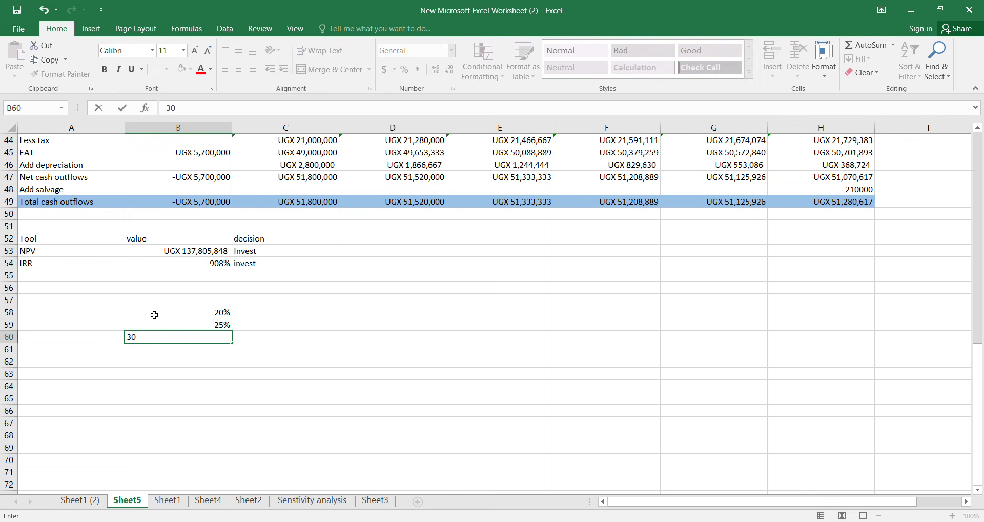
text(%)
click(234, 362)
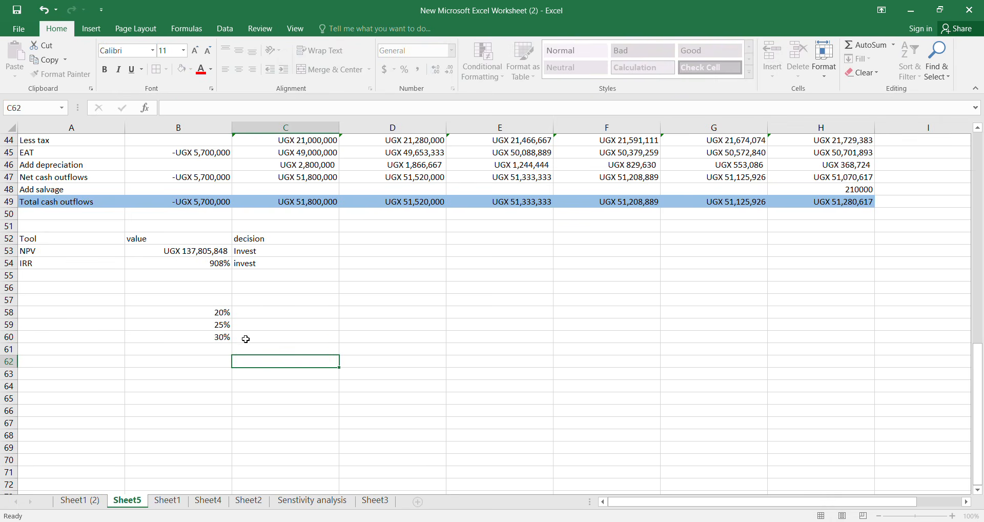
- Link C57, one row above the rates, to the calculated NPV with =B53
click(285, 299)
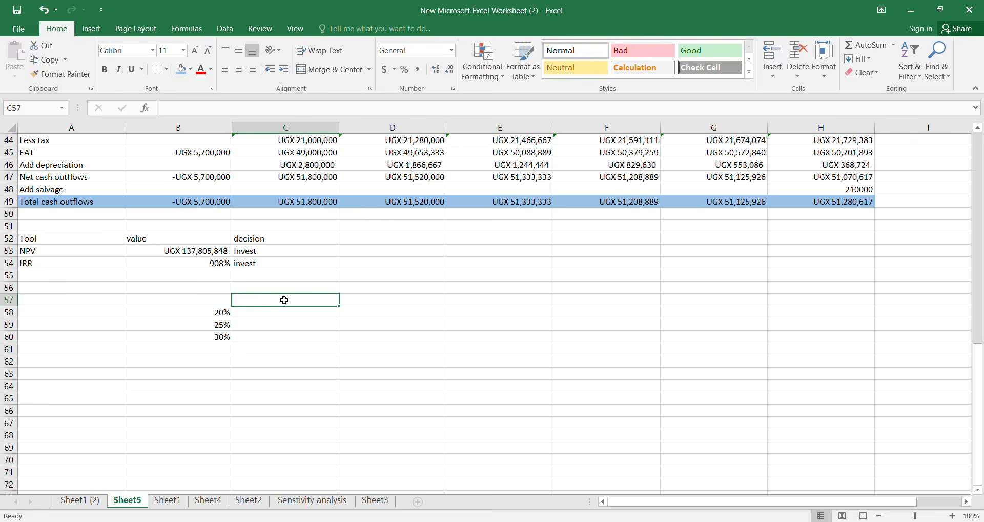
text(=)
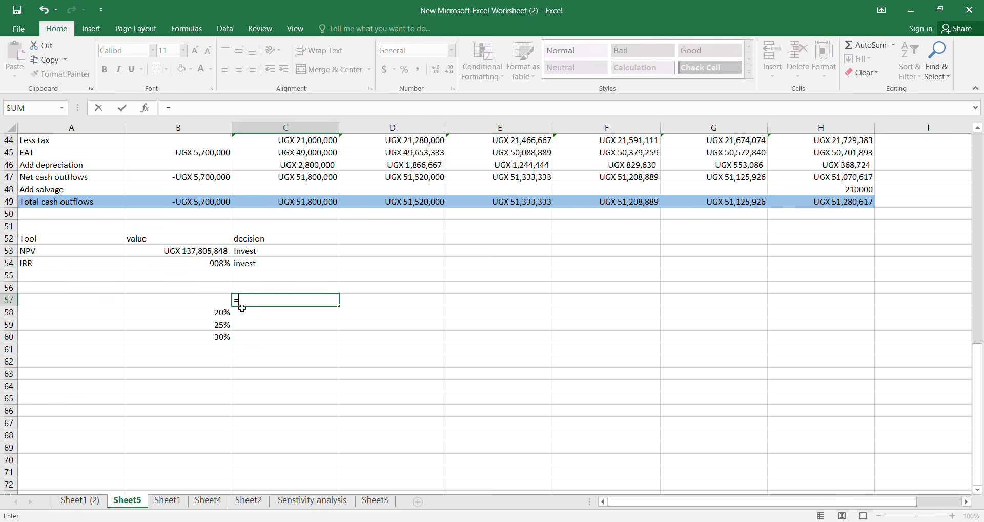
click(200, 253)
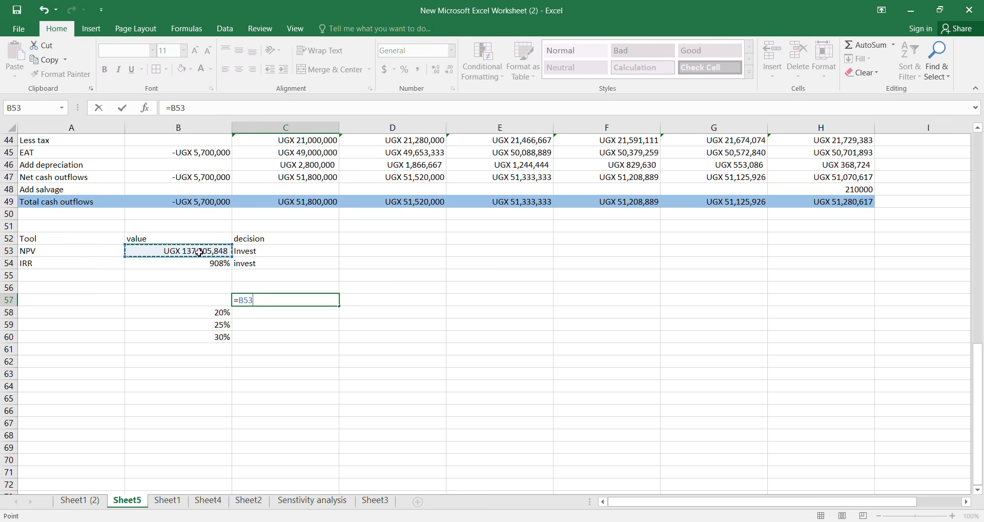
key(Return)
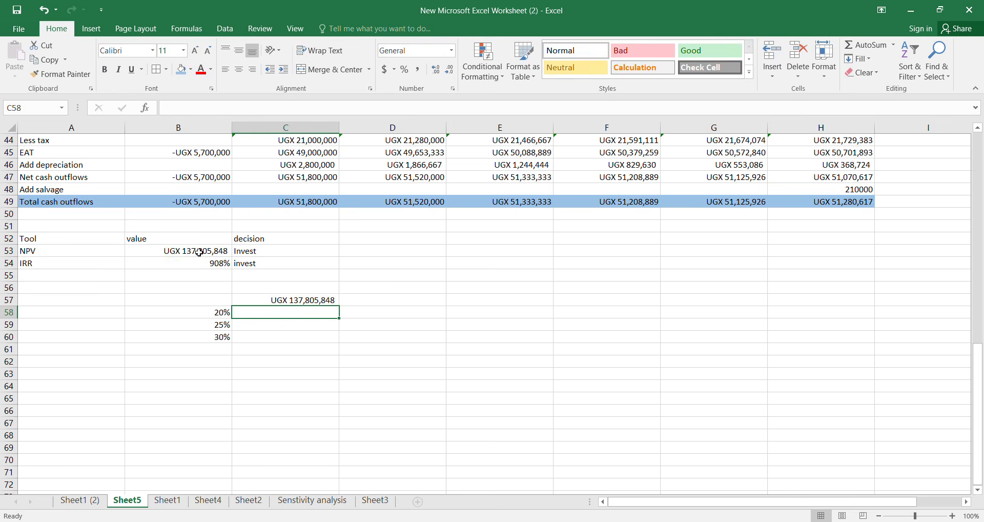
- Label the data table columns with the headings Rate in B56 and npv in C56
click(198, 300)
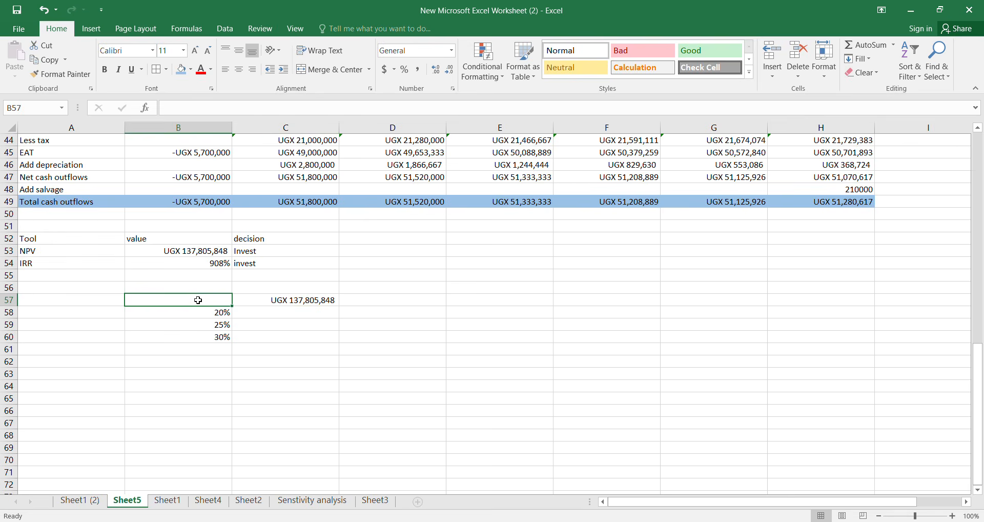
click(188, 286)
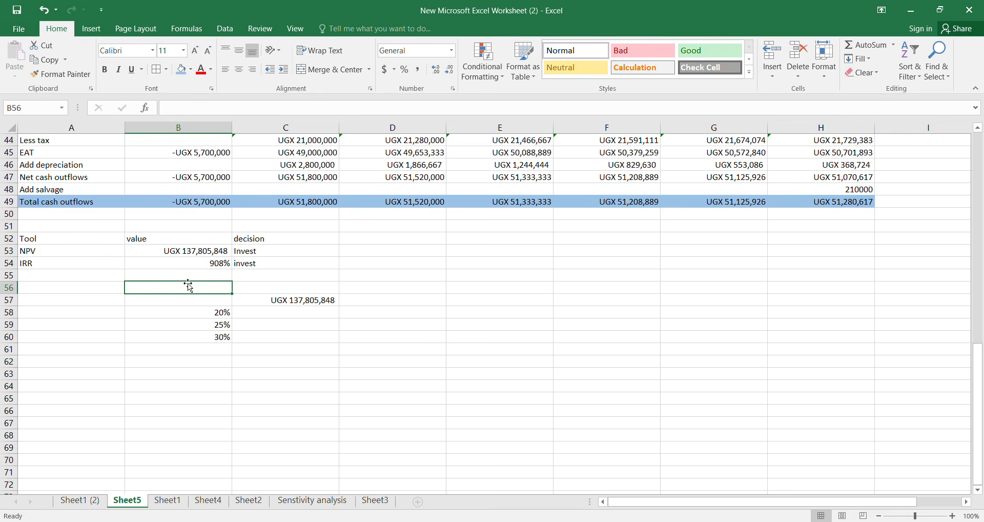
text(Rate)
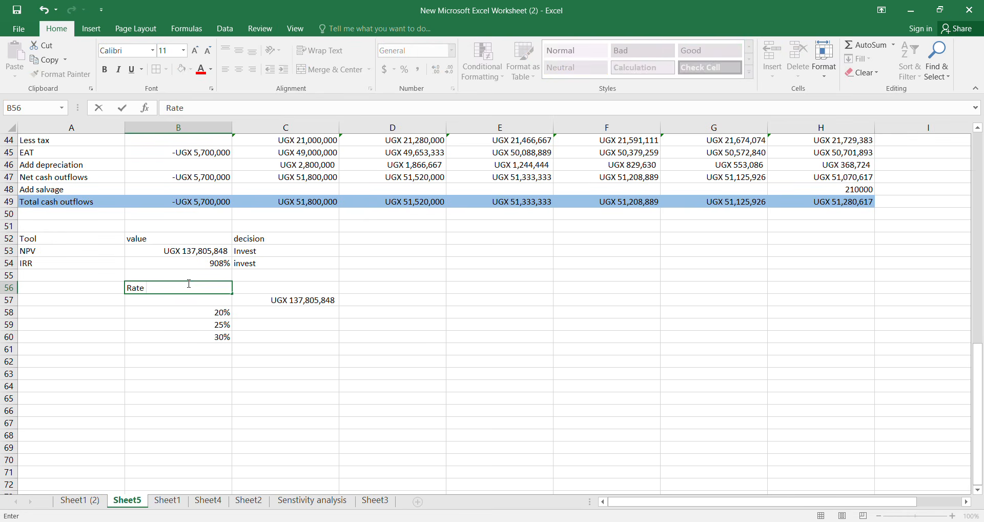
click(259, 290)
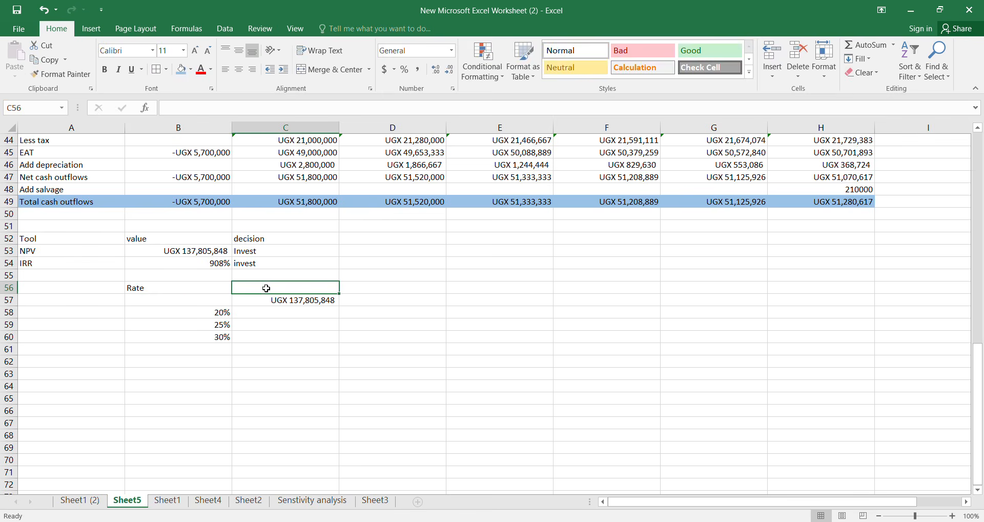
text(npv)
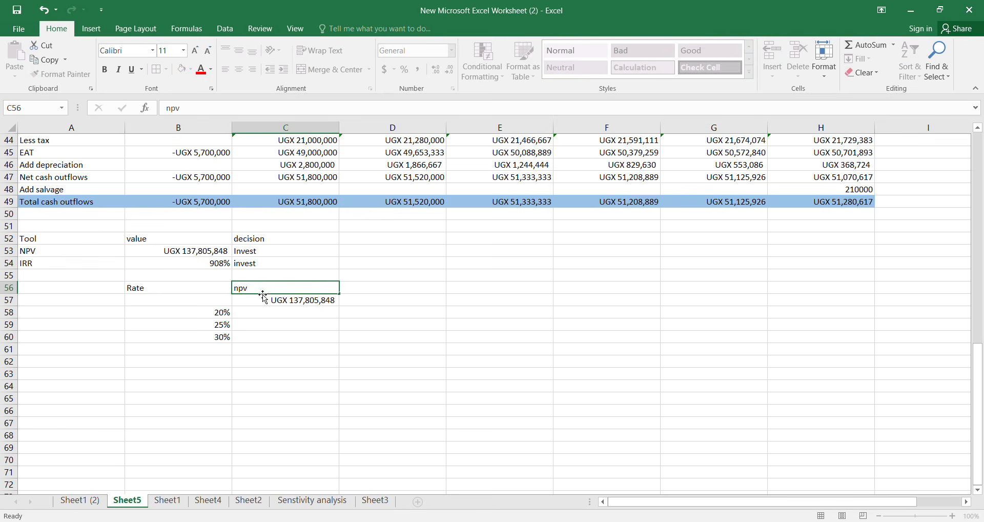
key(Return)
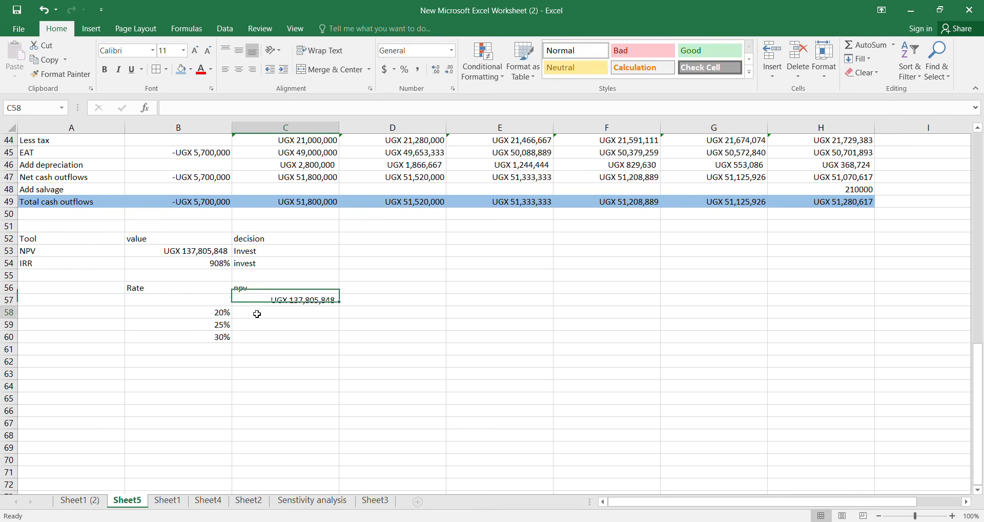
click(254, 313)
- Create a What-If data table over B57:C60, using the 20% rate in B15 as the column input cell
drag(208, 299, 325, 342)
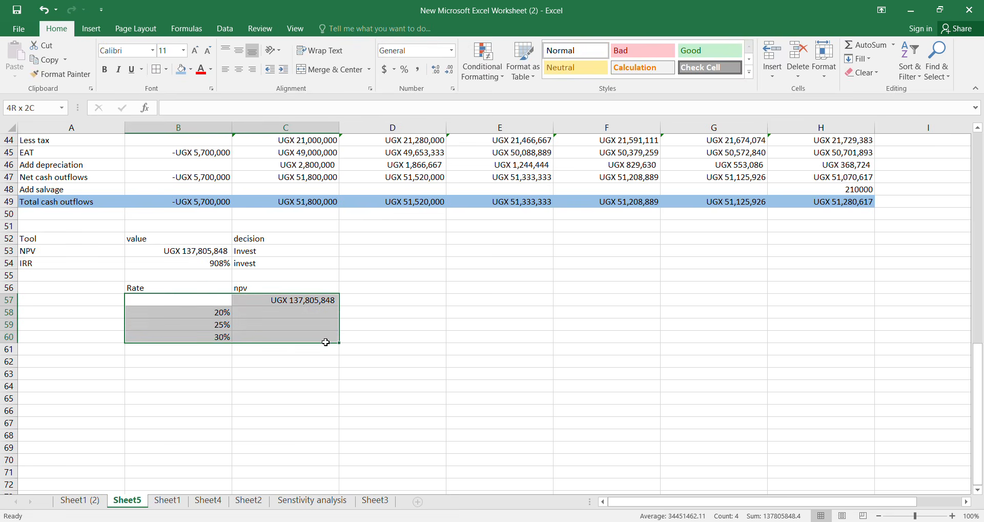
click(226, 29)
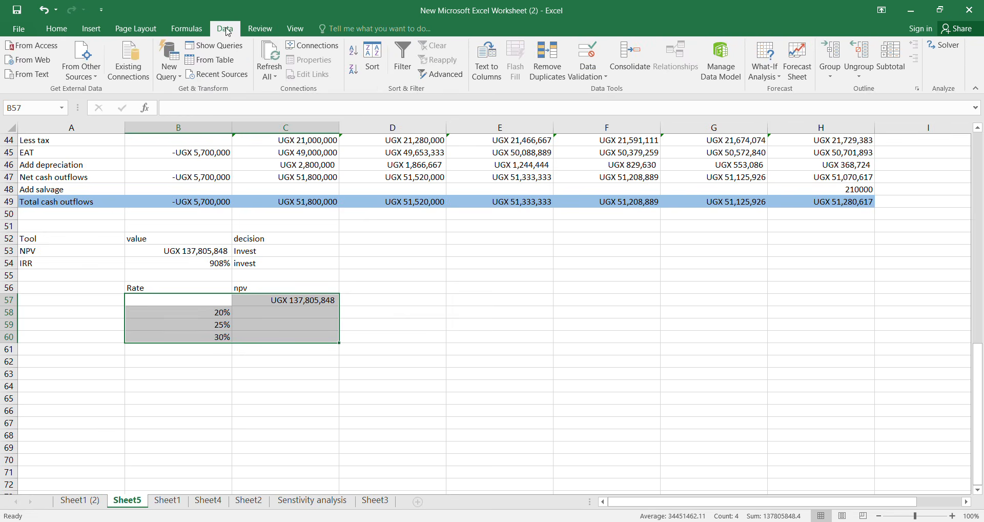
click(769, 76)
click(777, 122)
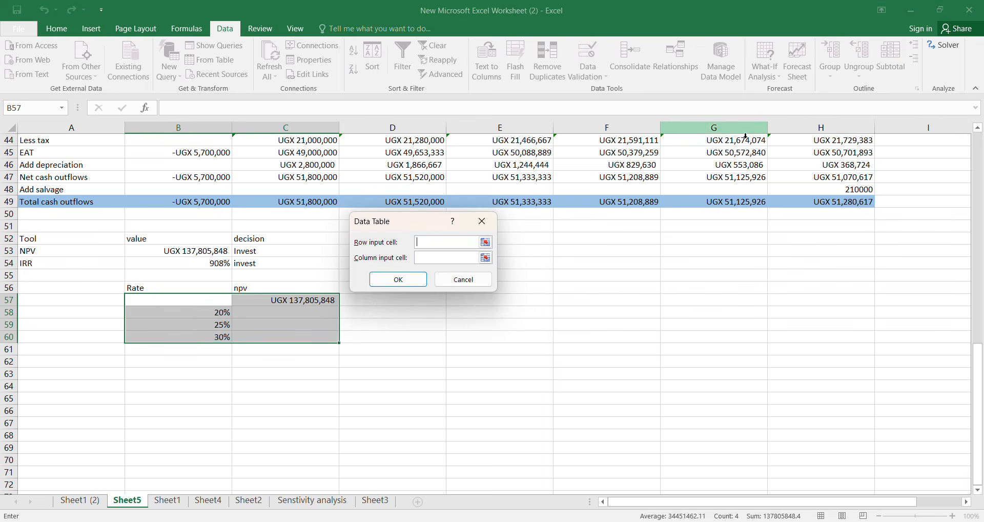
click(445, 258)
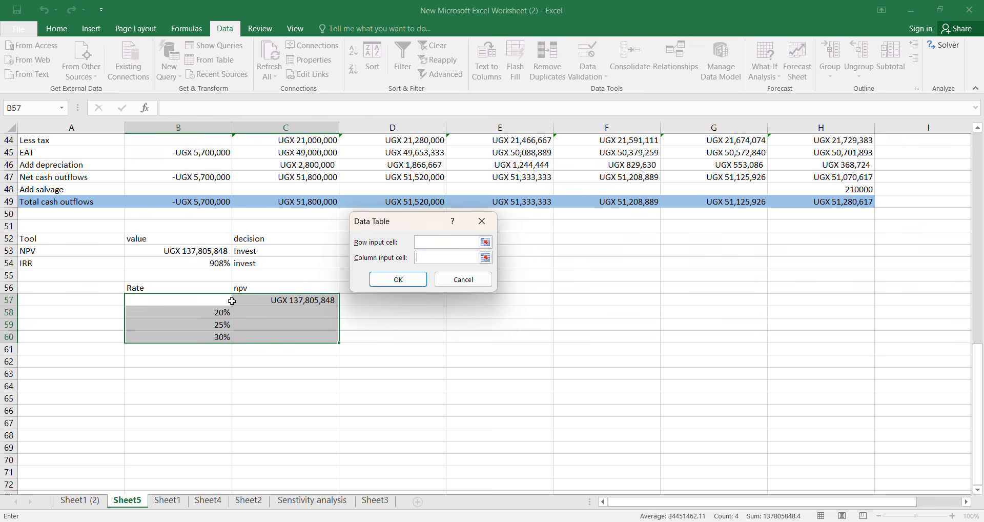
scroll(231, 301, up, 13)
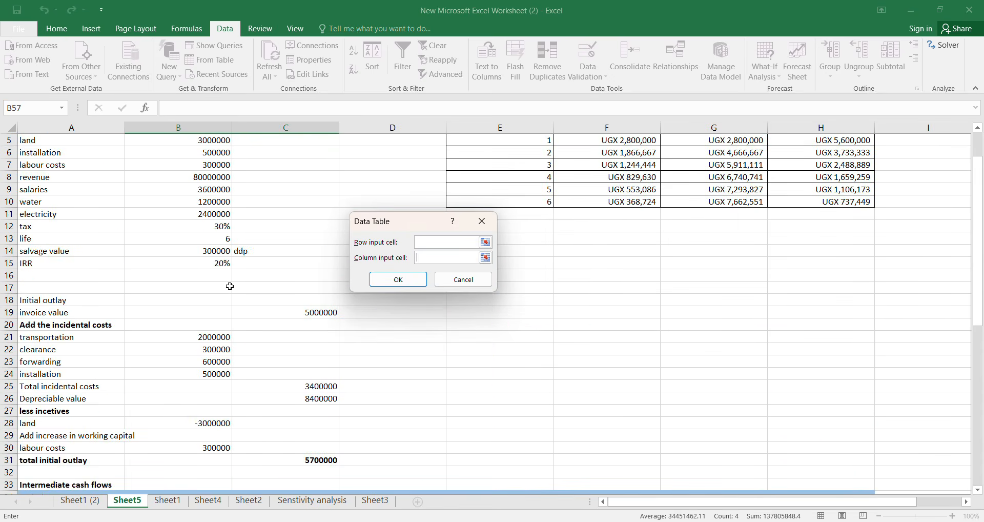
click(216, 264)
click(386, 281)
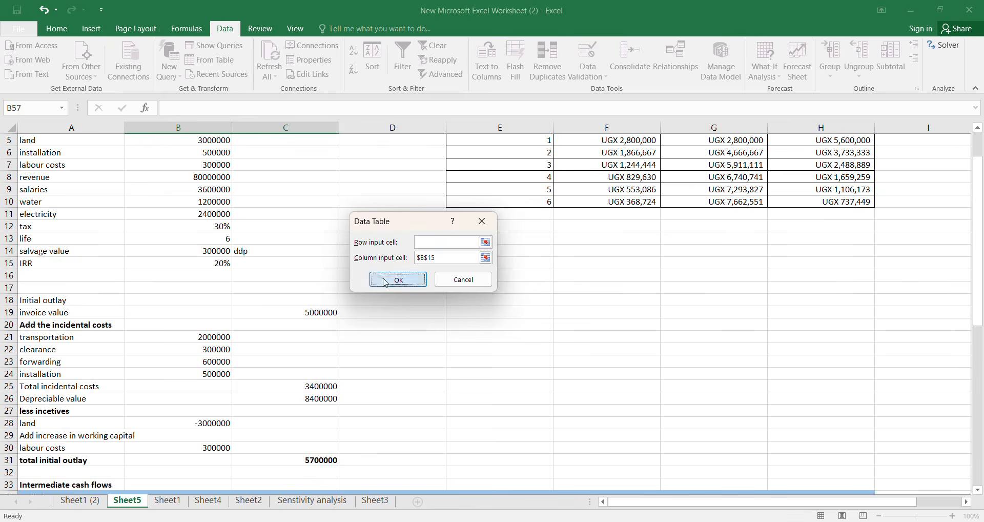
scroll(370, 305, down, 11)
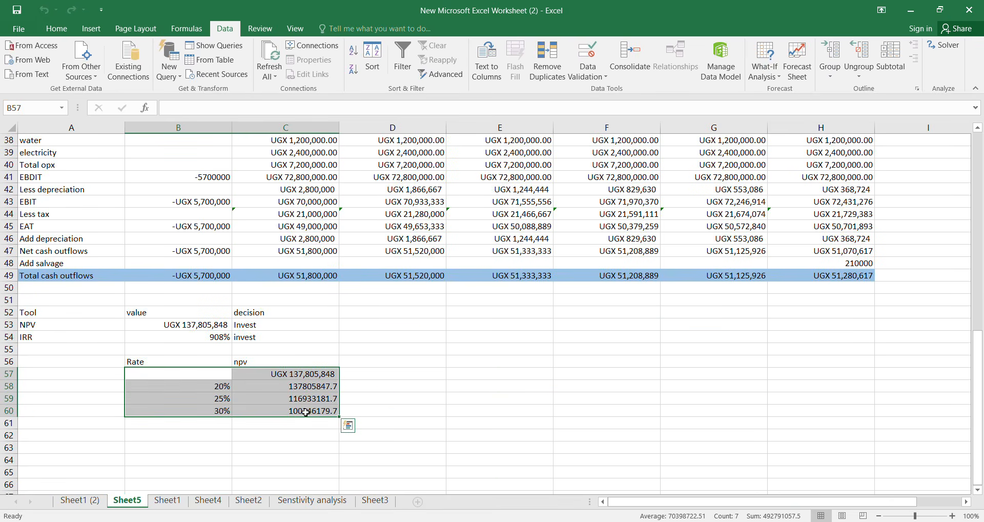
- Format the data table results in C58:C60 as Currency with the UGX symbol and 0 decimal places
click(316, 437)
drag(316, 392, 323, 410)
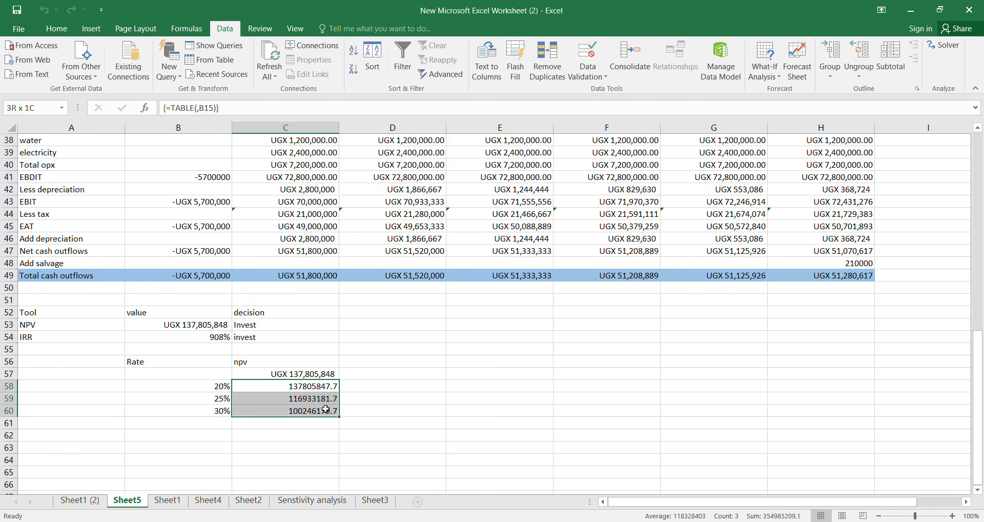
right_click(326, 409)
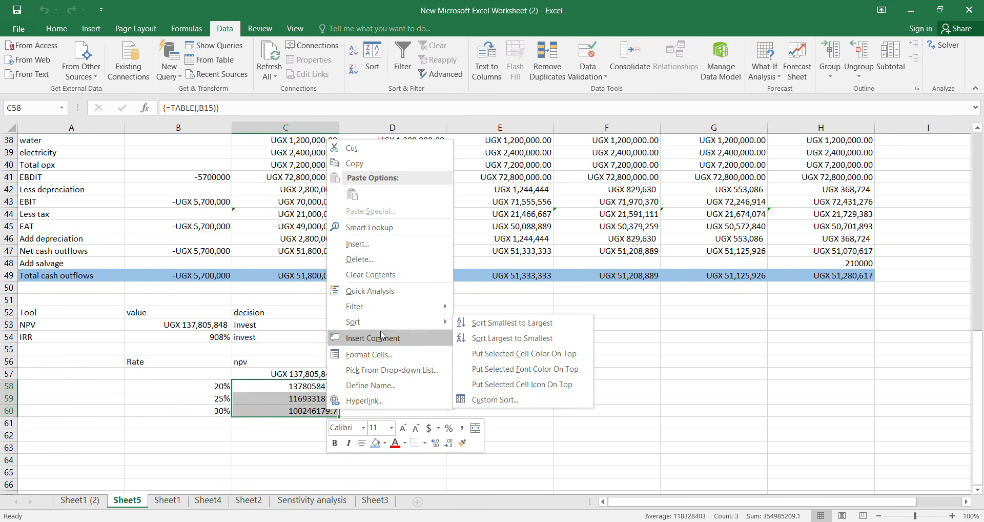
click(381, 354)
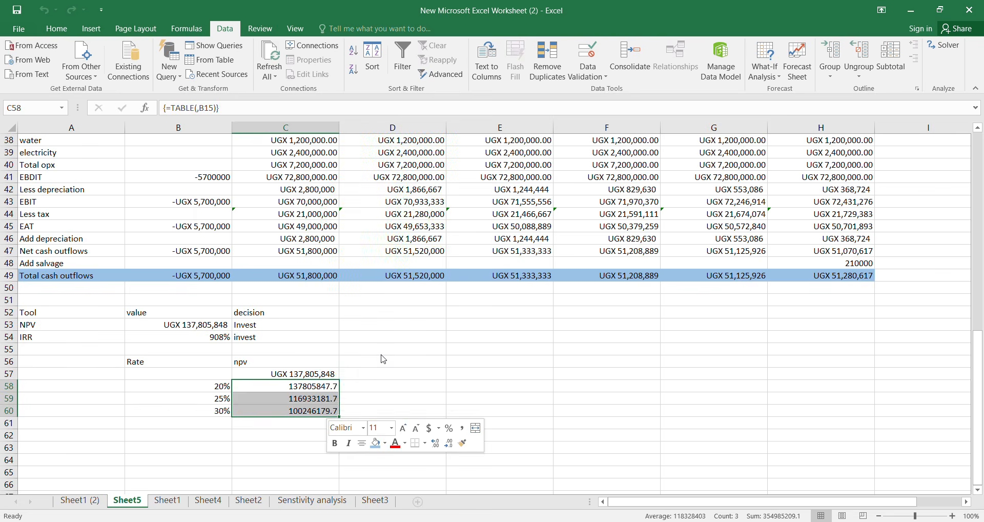
click(256, 268)
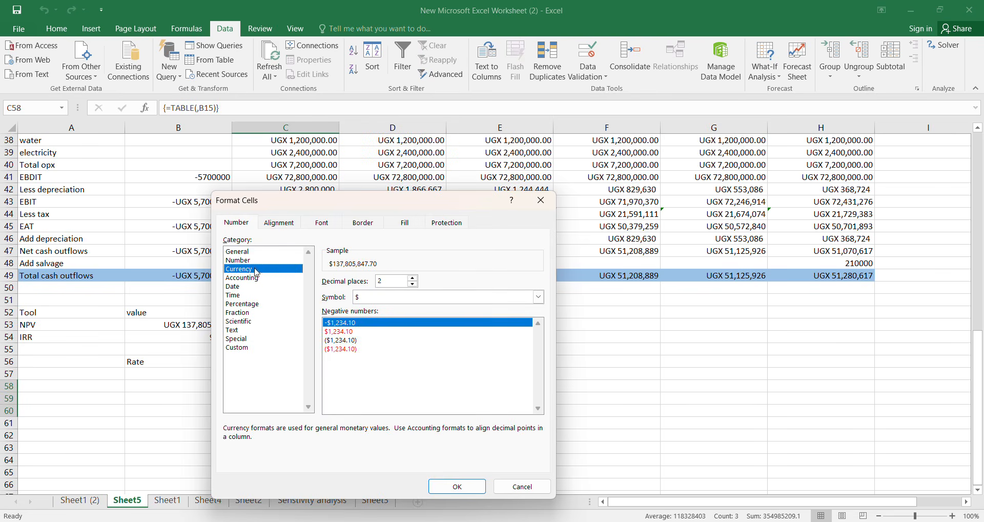
click(412, 284)
click(412, 284)
click(411, 298)
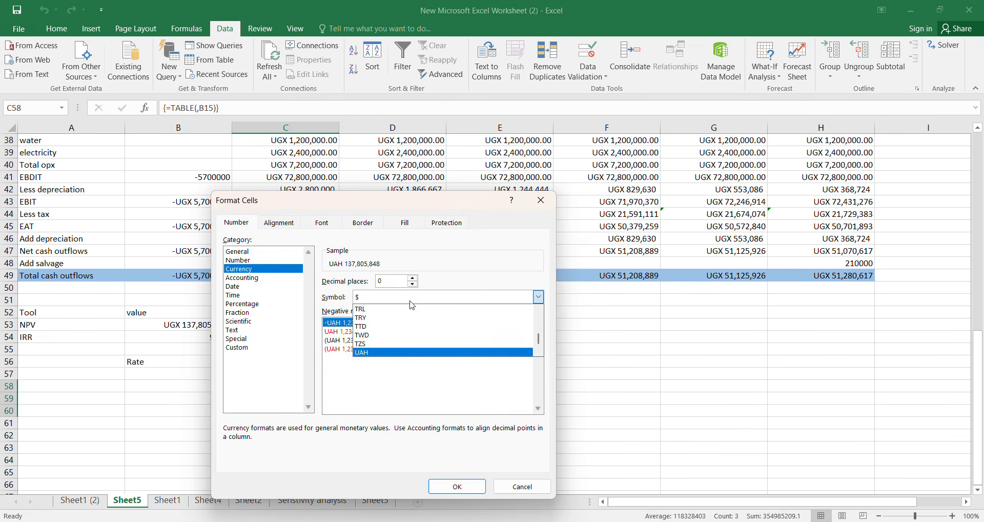
click(422, 353)
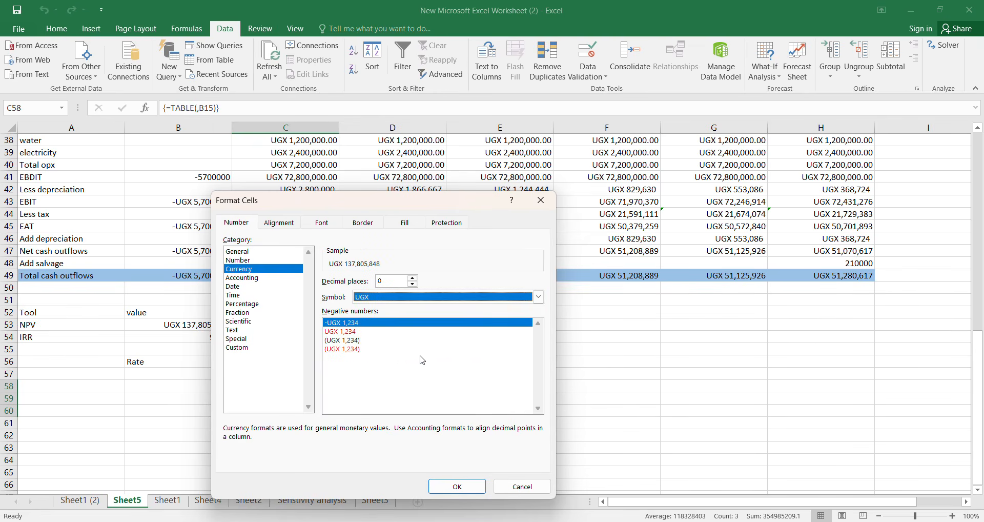
click(457, 487)
scroll(439, 460, down, 2)
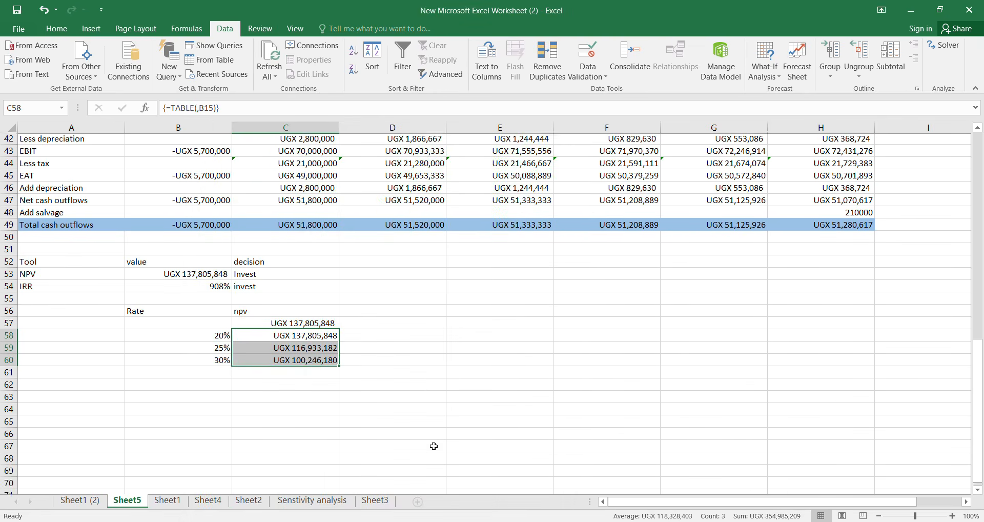
click(287, 399)
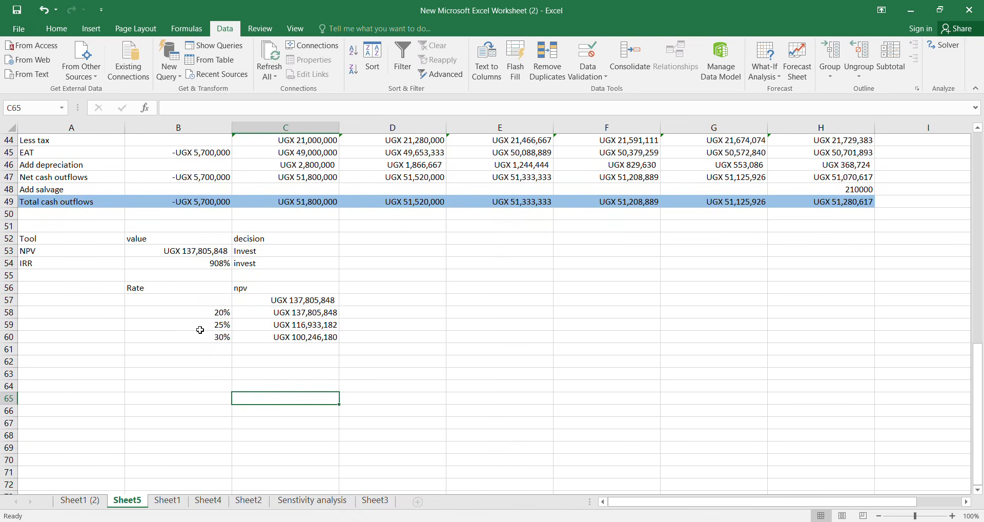
- Shade the rate and NPV table in B56:C60 with the light blue fill used on the total cash flows row
drag(139, 287, 338, 340)
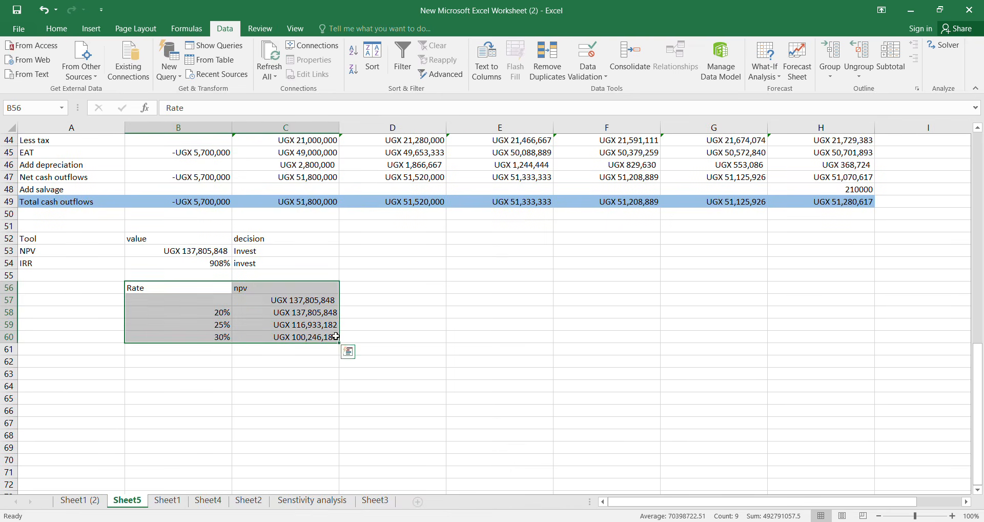
click(93, 30)
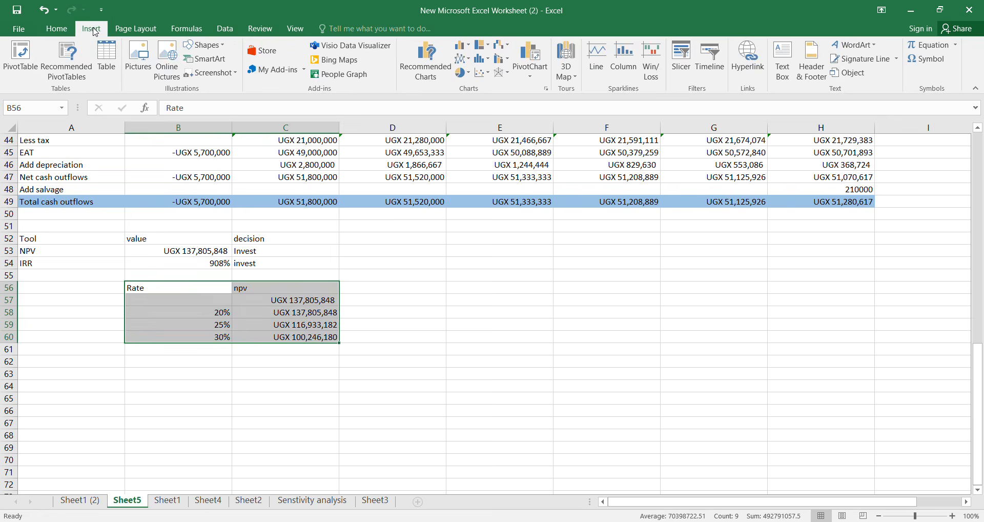
click(59, 29)
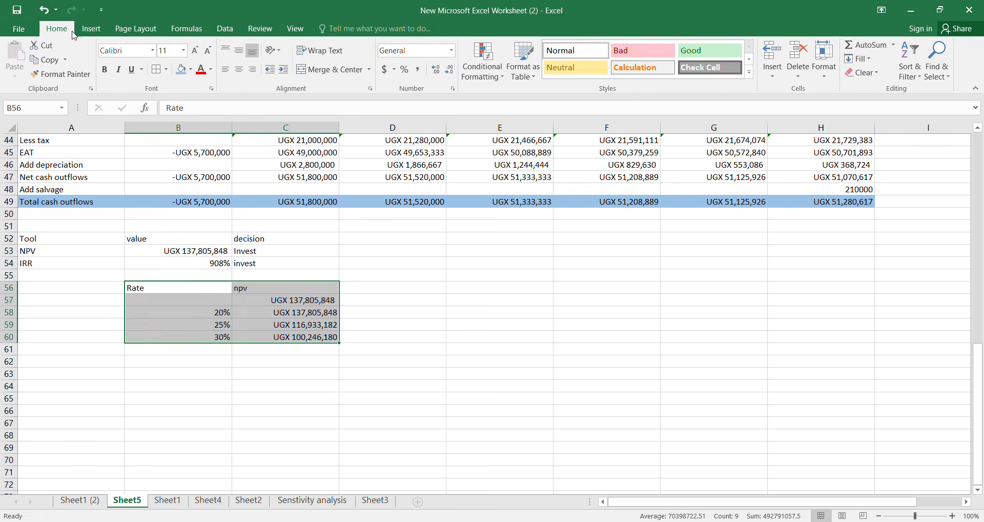
click(180, 69)
- Enter the title "Data table" in C55, directly above the npv heading
double_click(249, 276)
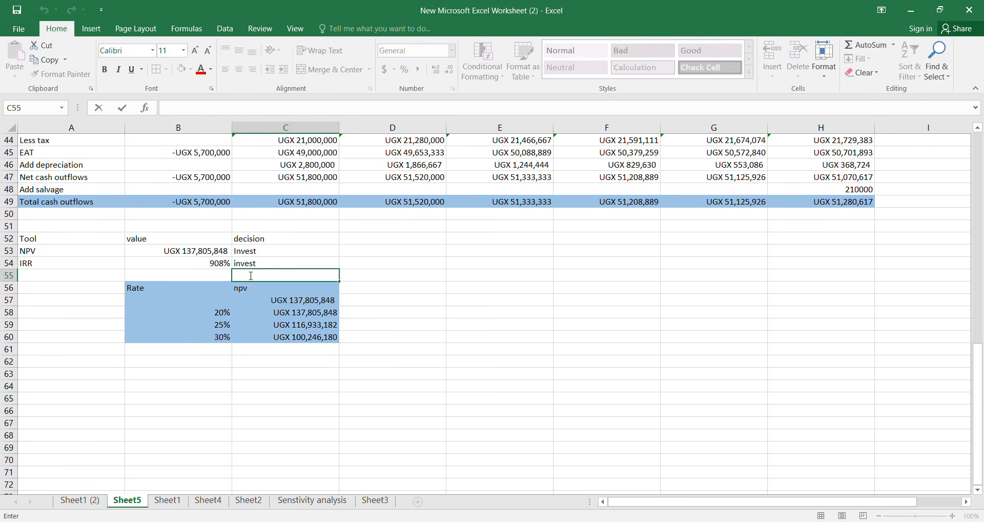
text(Data table)
click(273, 310)
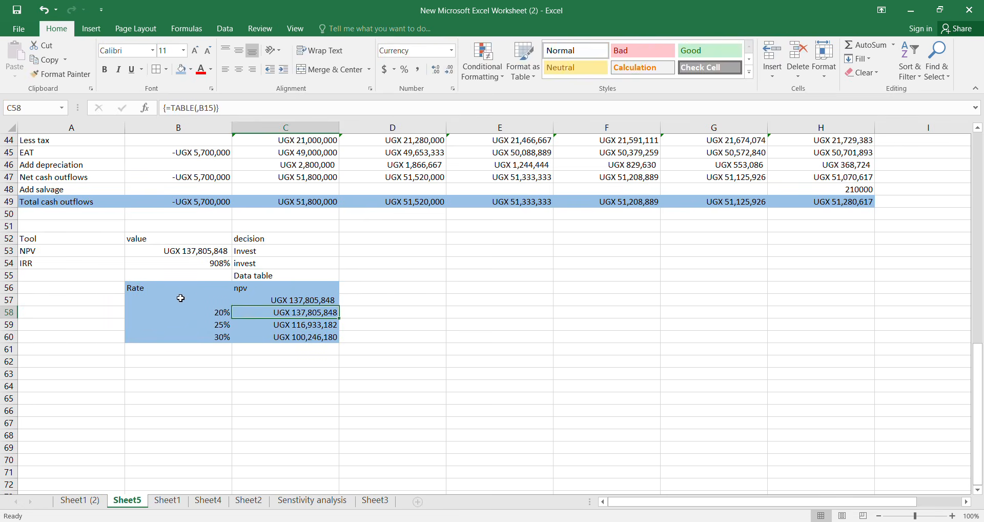
- Apply all borders to the rate and NPV table in B56:C60
drag(156, 291, 297, 336)
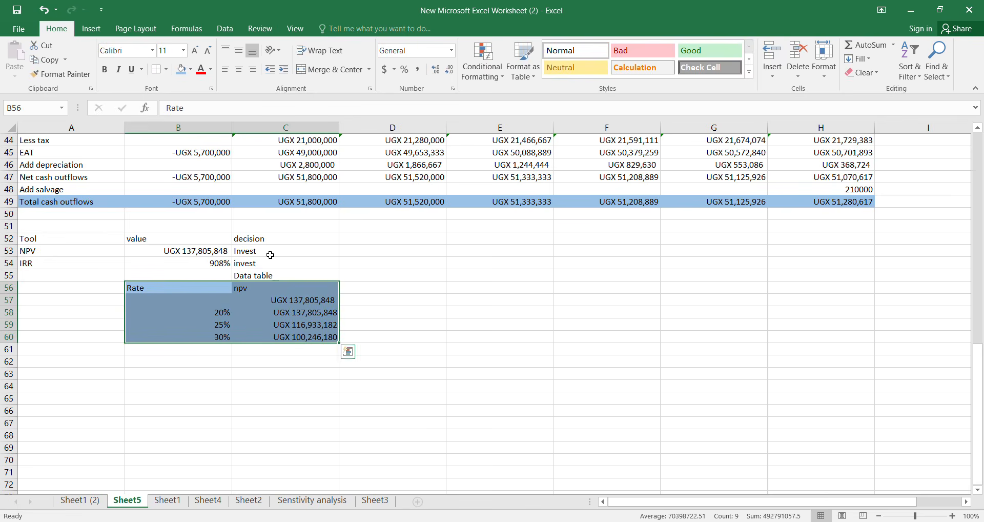
click(165, 77)
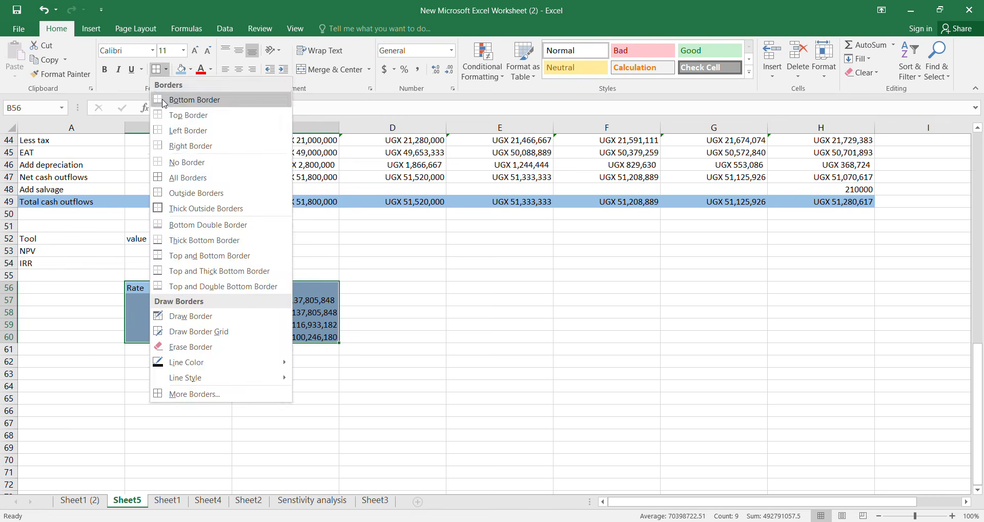
click(185, 165)
click(415, 317)
scroll(260, 398, up, 1)
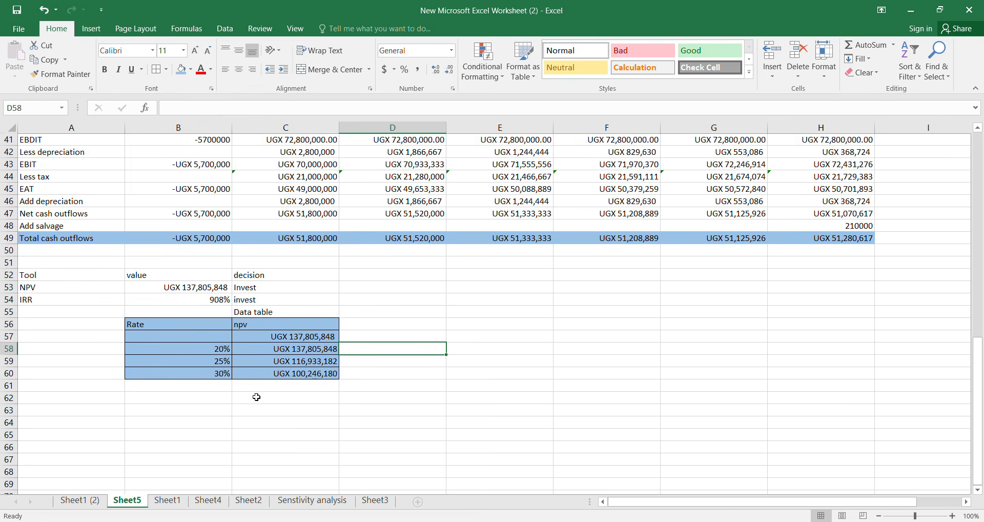
scroll(257, 401, down, 1)
click(198, 398)
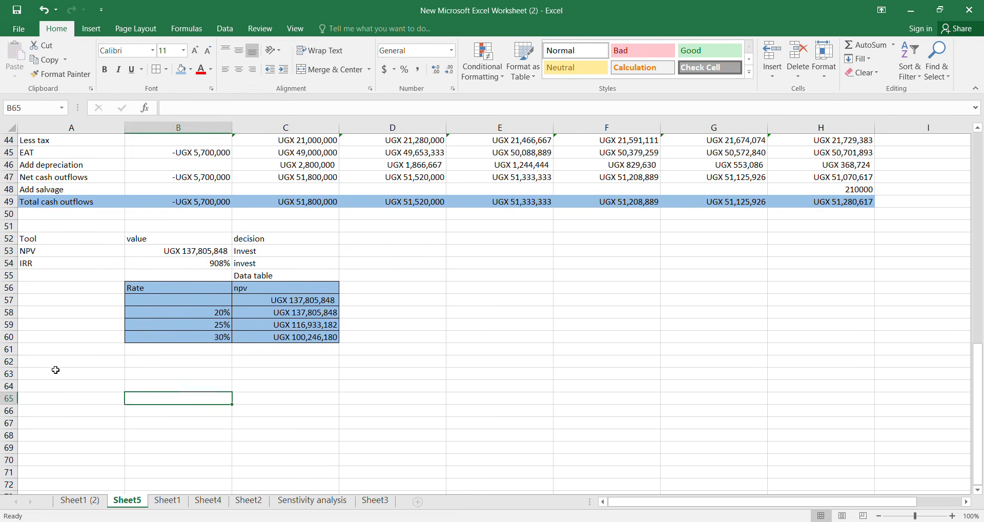
- Switch to the assignment image and read requirements d) and e) on Scenario Manager and the Solver sensitivity analysis
click(42, 369)
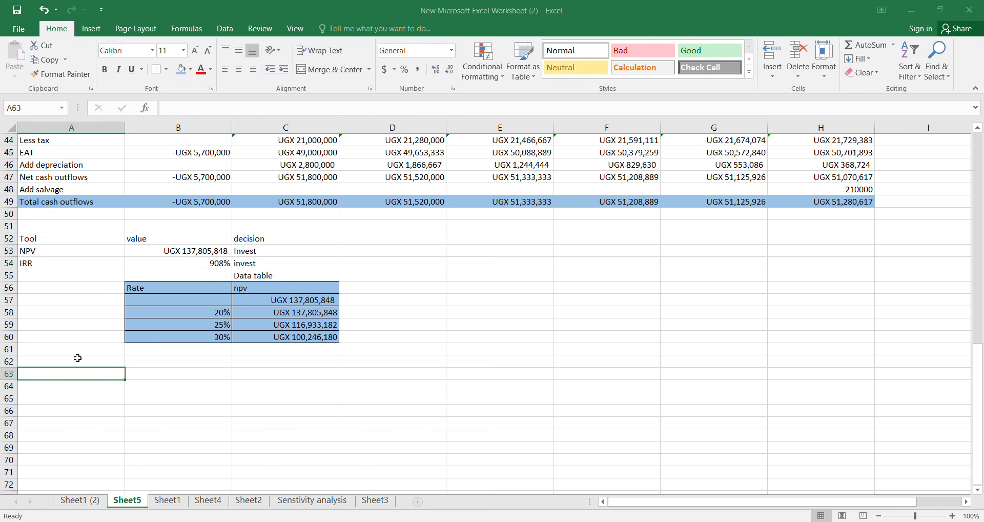
key(alt+Tab)
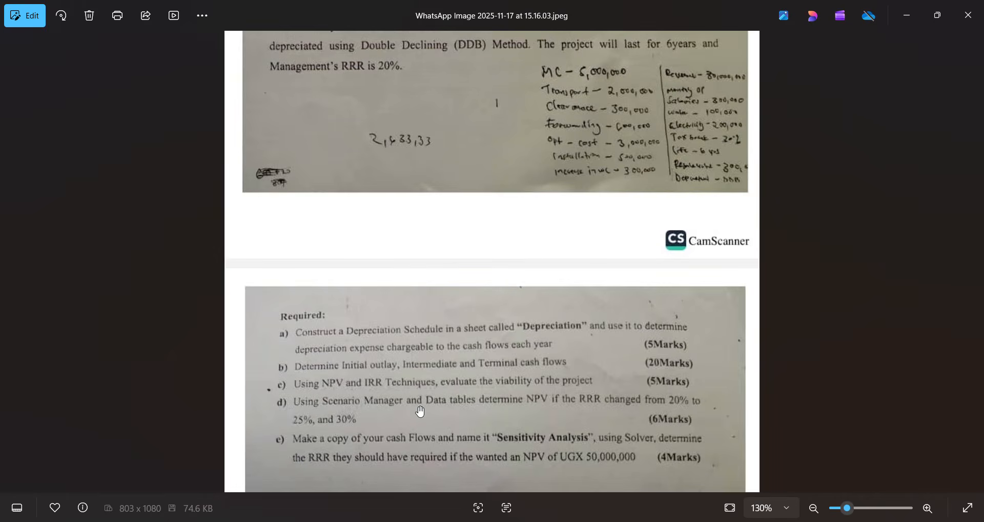
scroll(420, 411, down, 3)
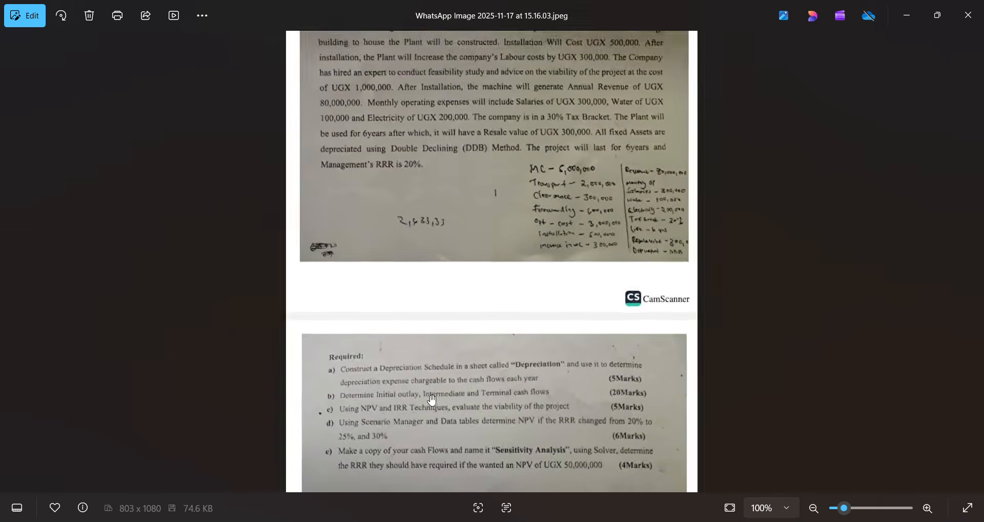
scroll(564, 383, up, 4)
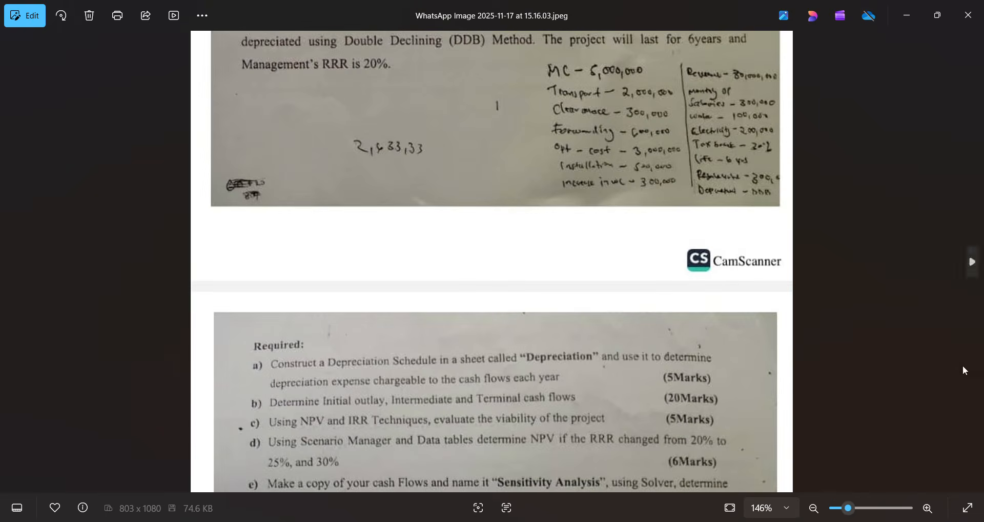
scroll(623, 302, up, 2)
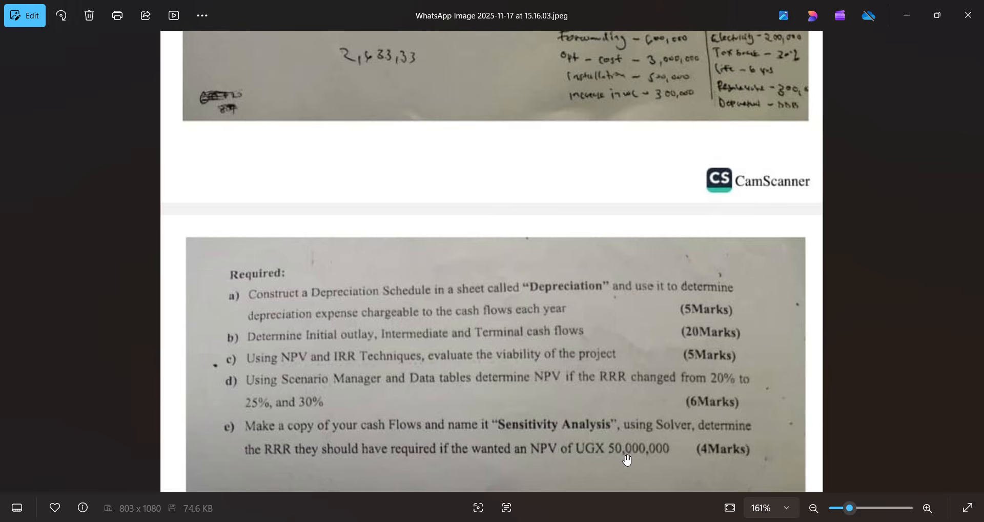
- Switch back to the Excel workbook and create a copy of Sheet5, placed before Sheet1 (2)
key(alt+Tab)
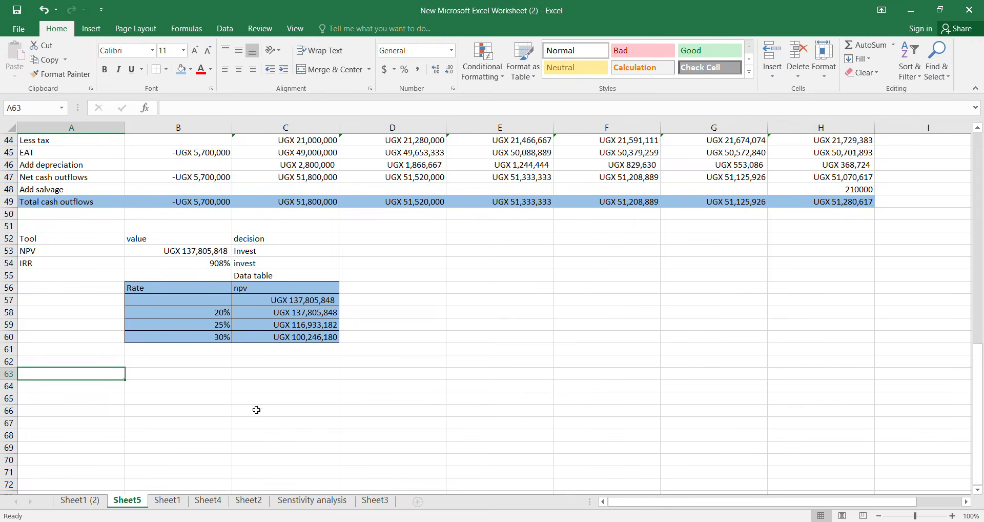
right_click(131, 502)
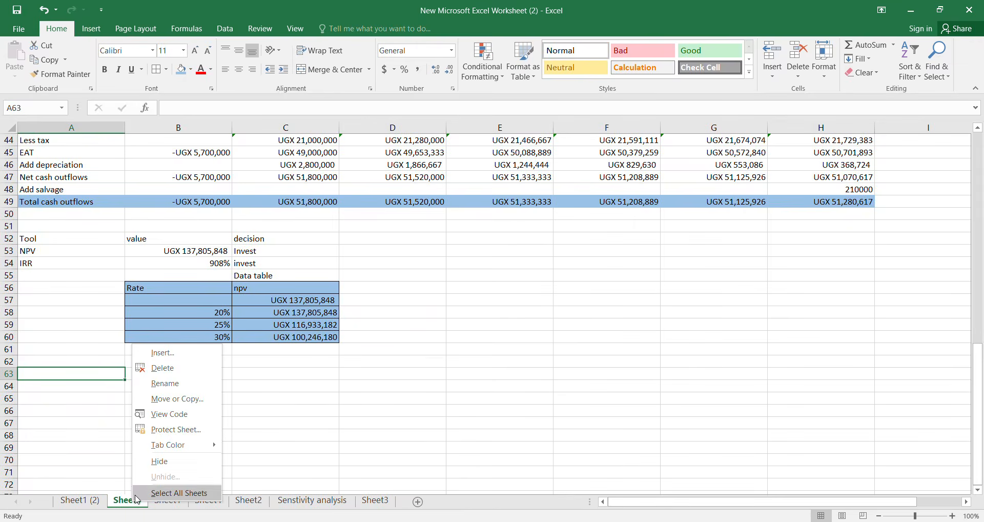
click(177, 398)
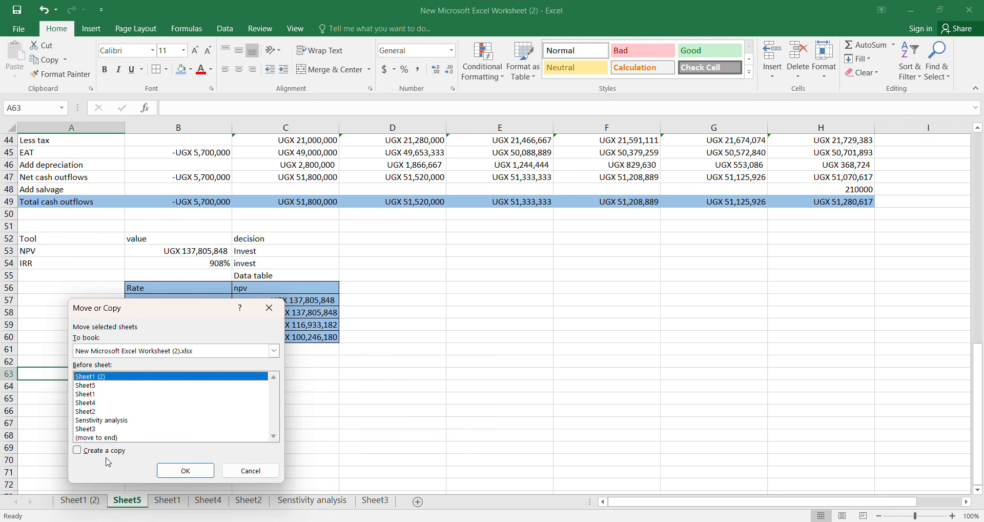
click(77, 450)
click(202, 474)
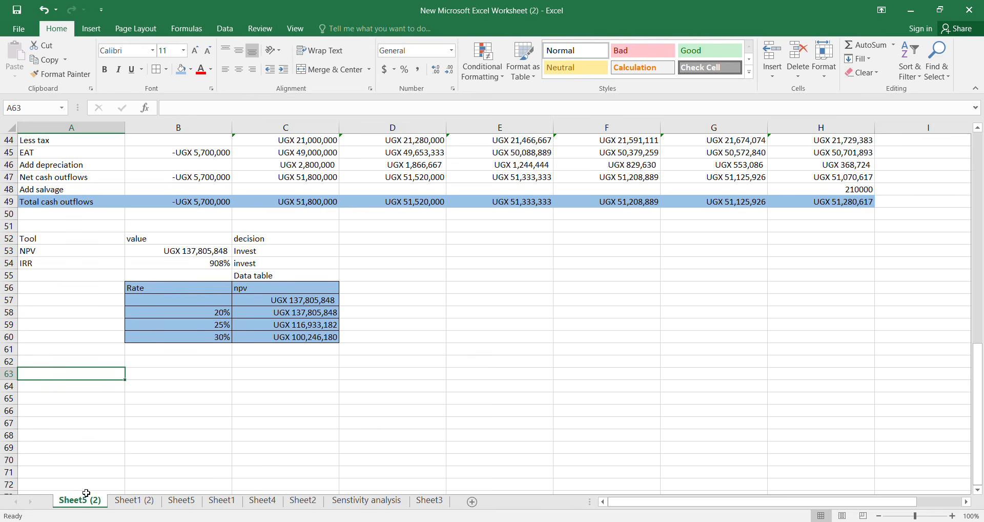
- Try to rename the copied sheet "senstivity analysis", checking the required name in the assignment image
right_click(87, 510)
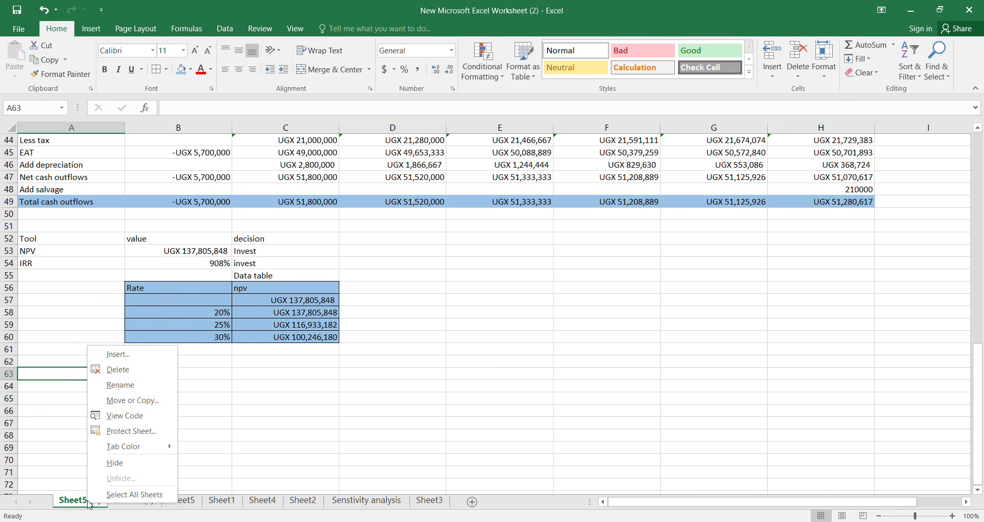
click(126, 385)
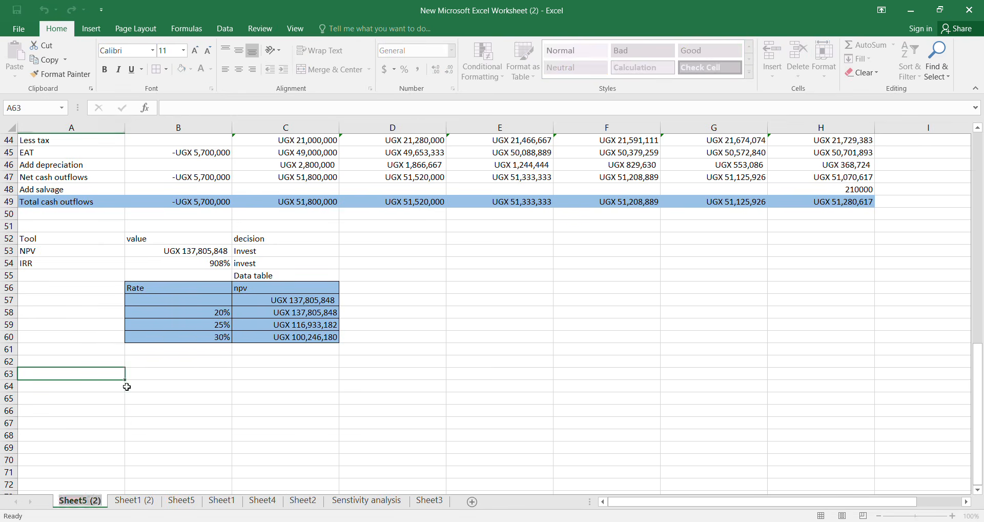
key(alt+Tab)
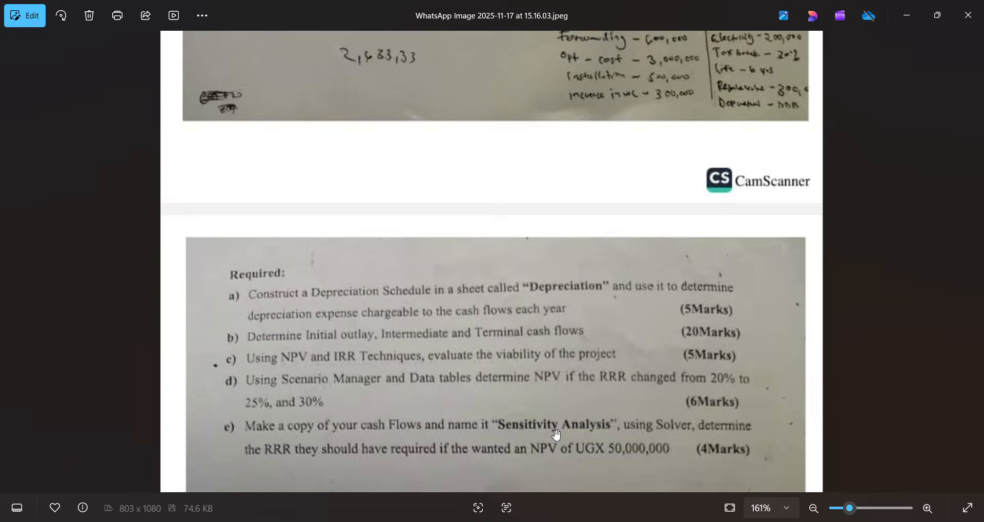
key(alt+Tab)
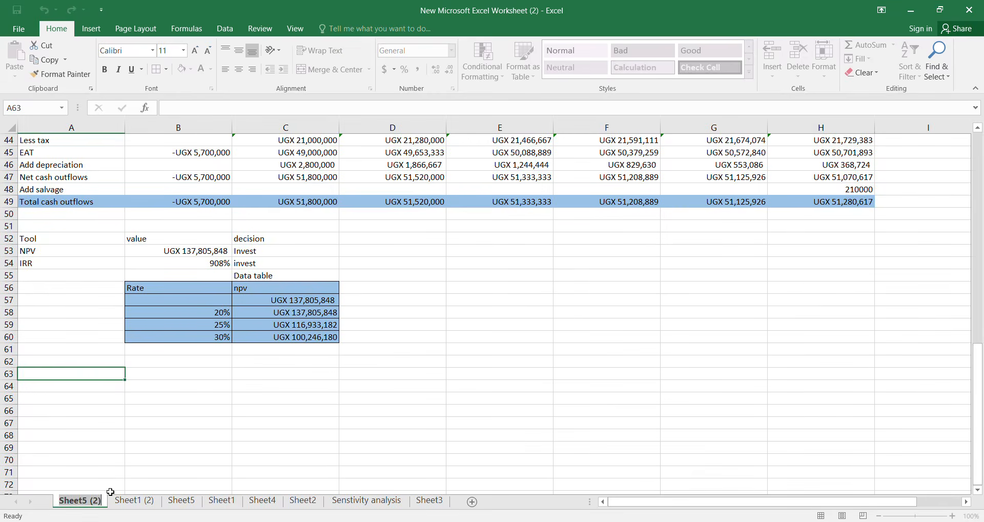
key(alt+h)
text(orsen)
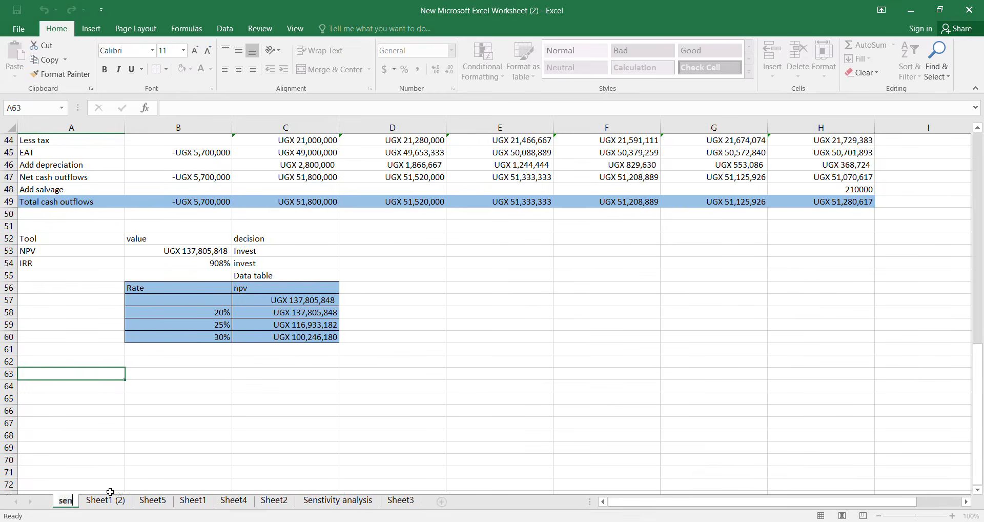
text(stivity)
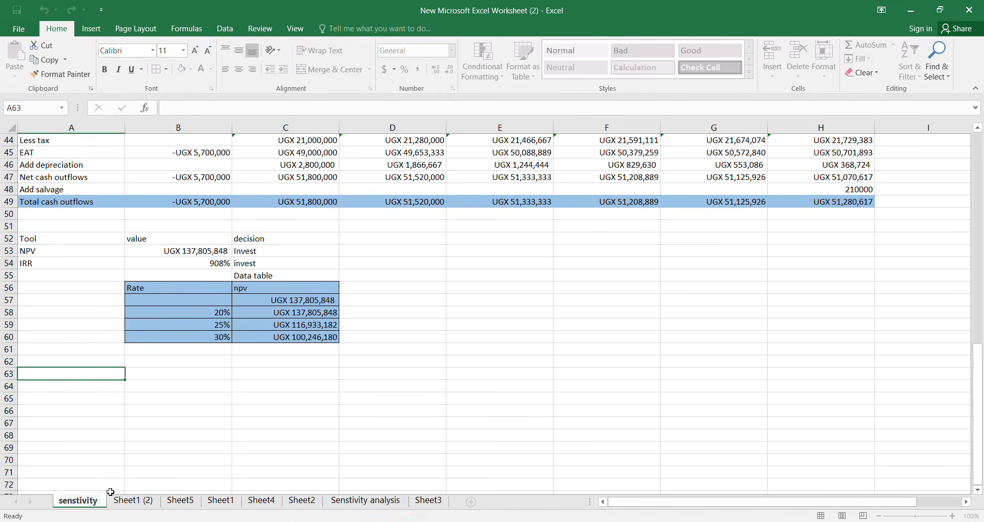
text( anal)
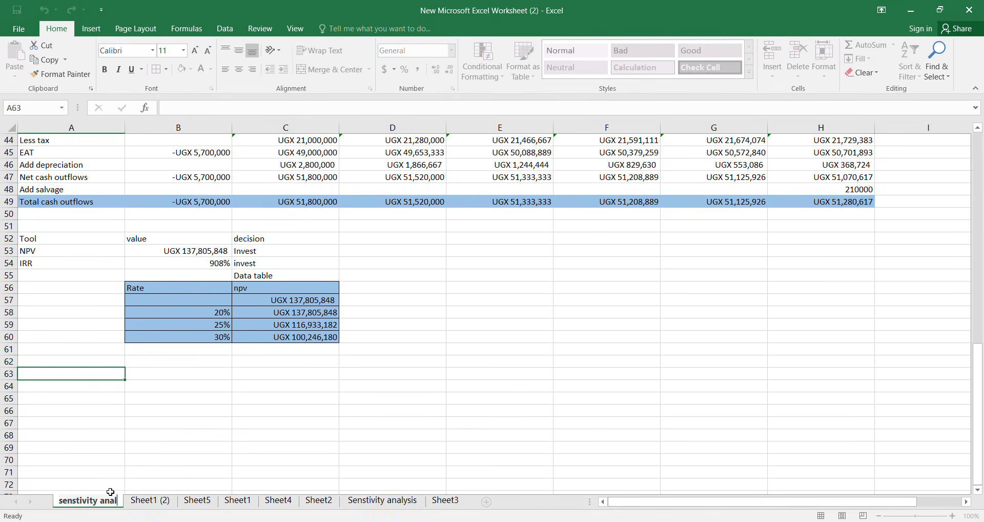
text(ysis)
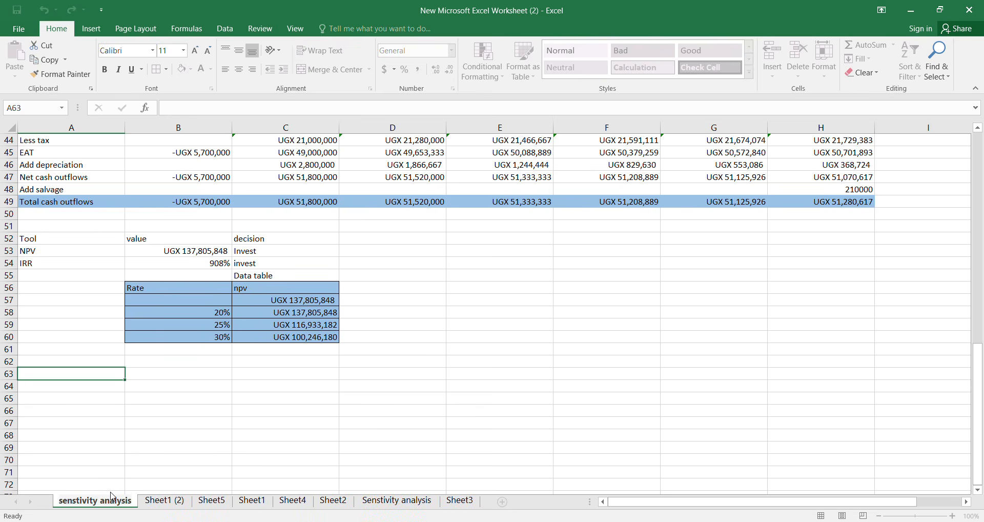
key(Return)
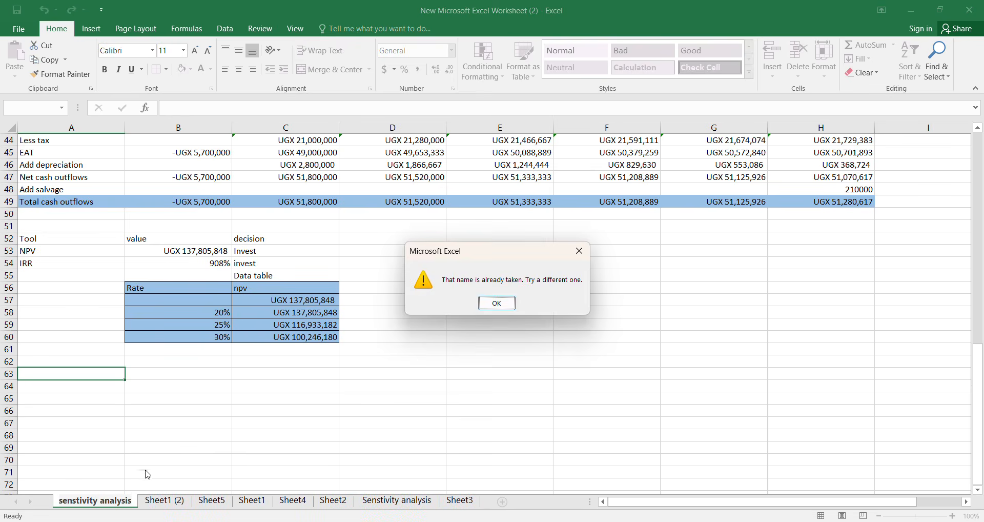
click(497, 303)
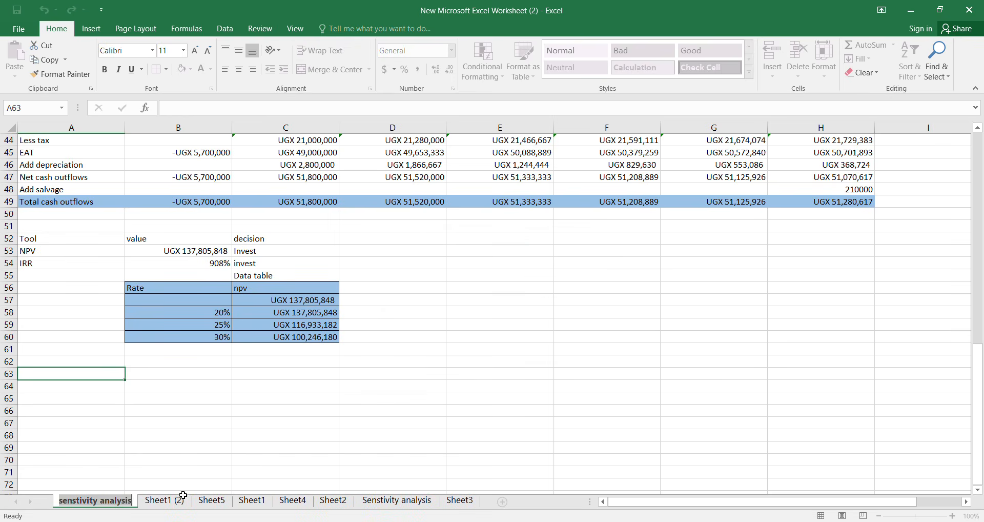
double_click(128, 500)
key(Return)
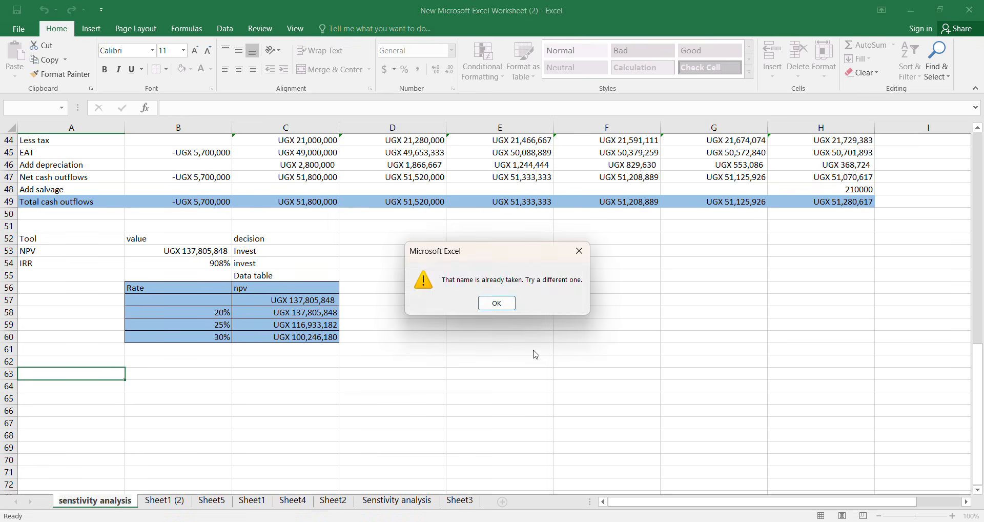
click(497, 303)
- Name the copied sheet "Senstivity analysis3"
key(BackSpace)
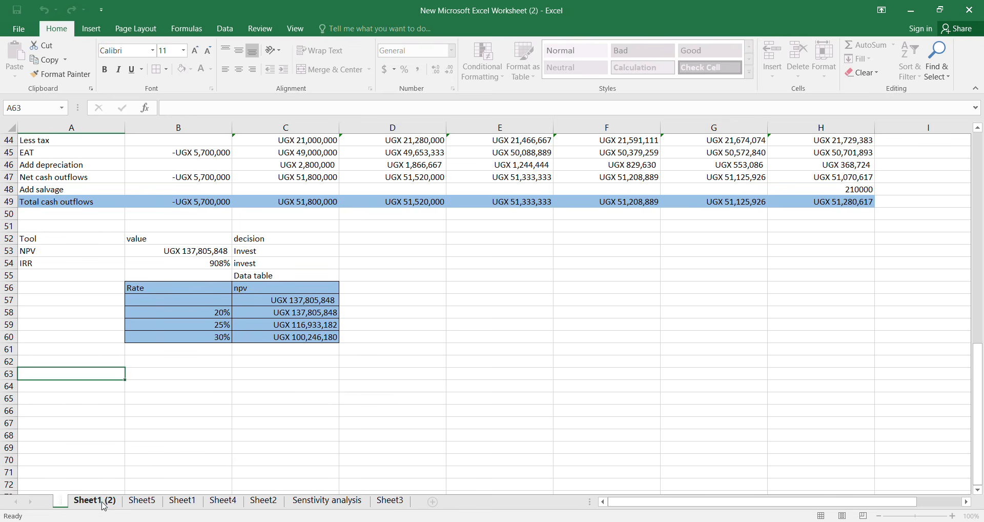
text(Sens)
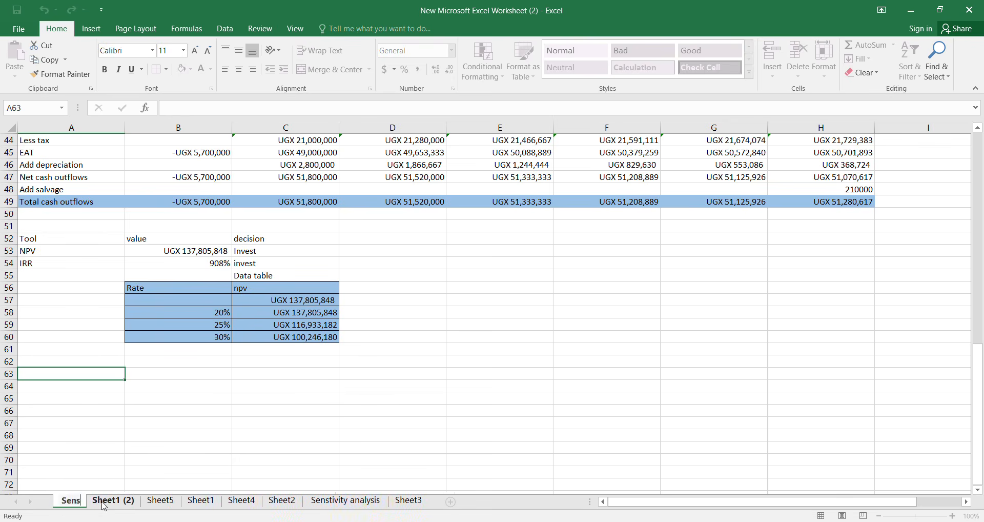
text(tivit)
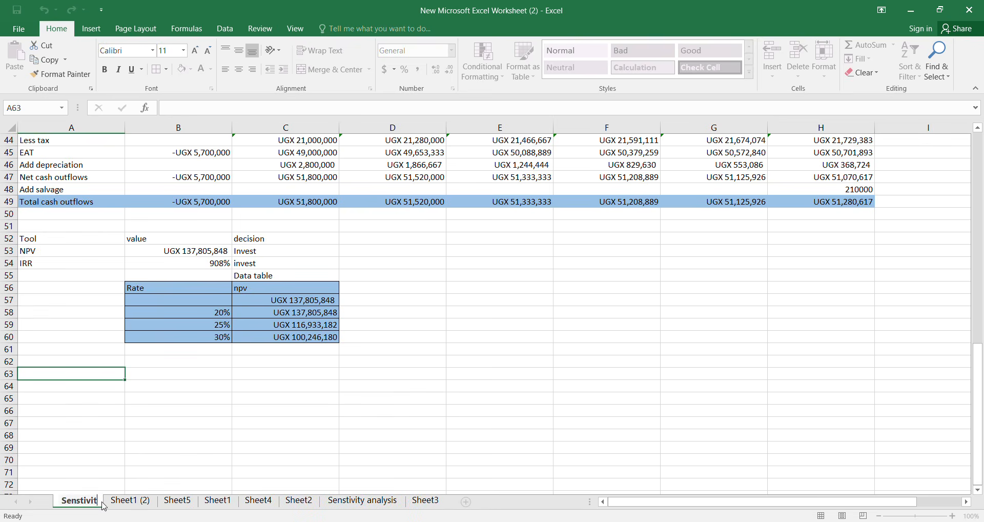
text(y an)
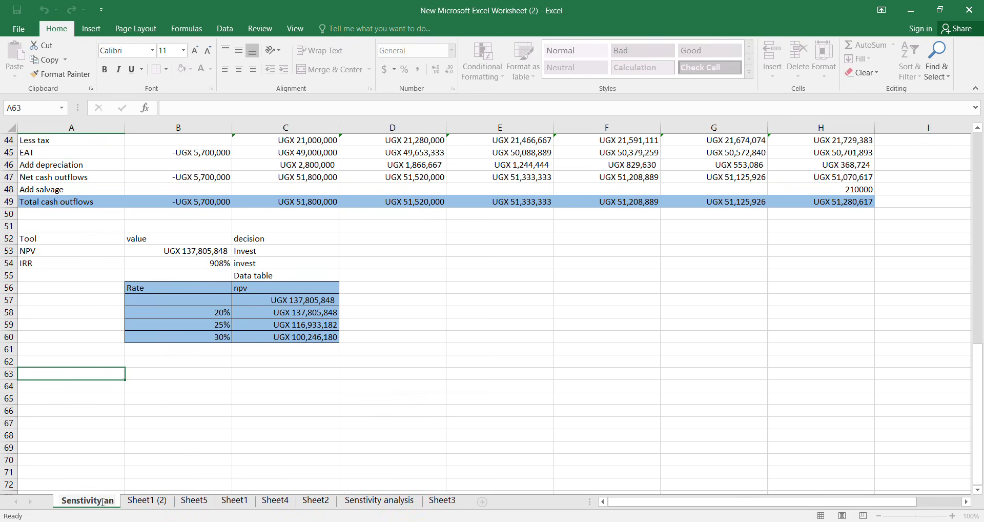
text(alysis3)
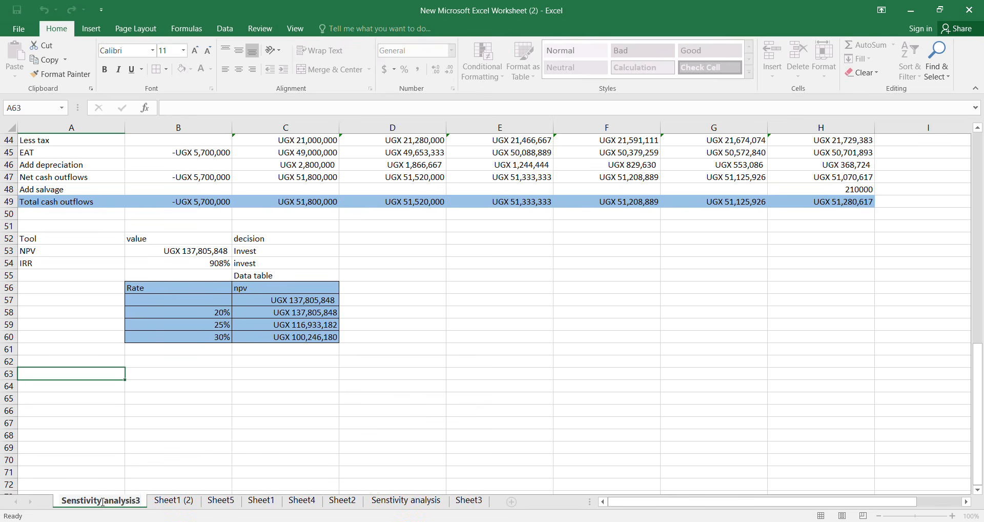
key(Return)
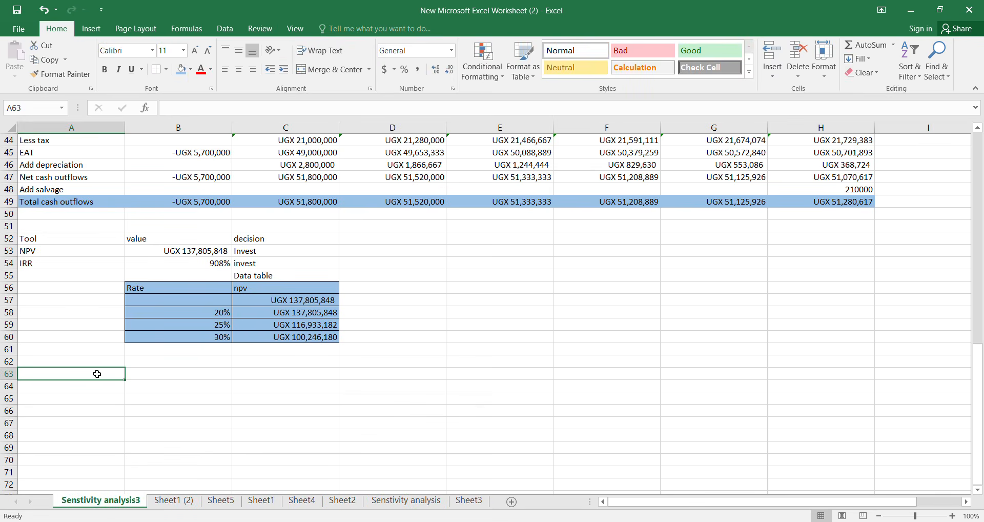
- Compare Sheet5 with its copy, and reread requirement e) on the Solver target NPV in the assignment image
click(225, 505)
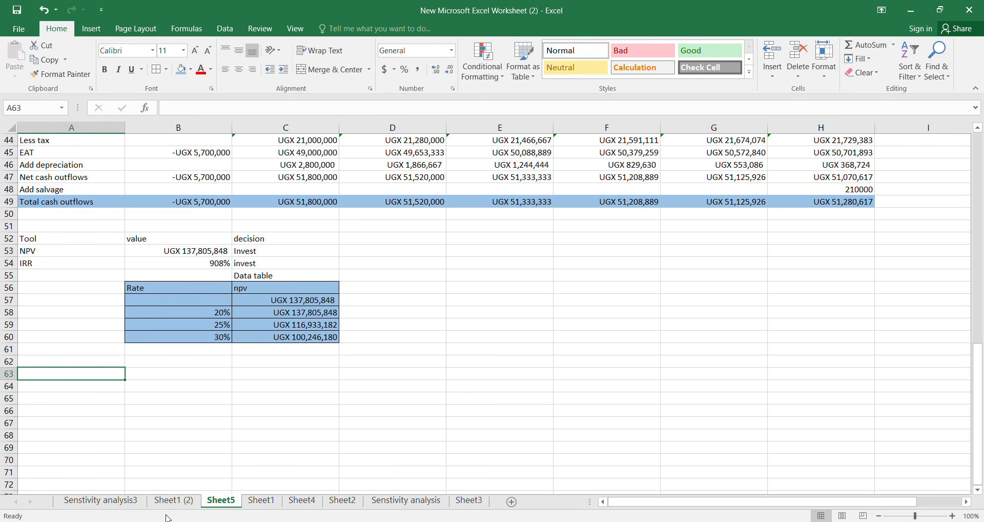
click(118, 505)
scroll(200, 408, up, 2)
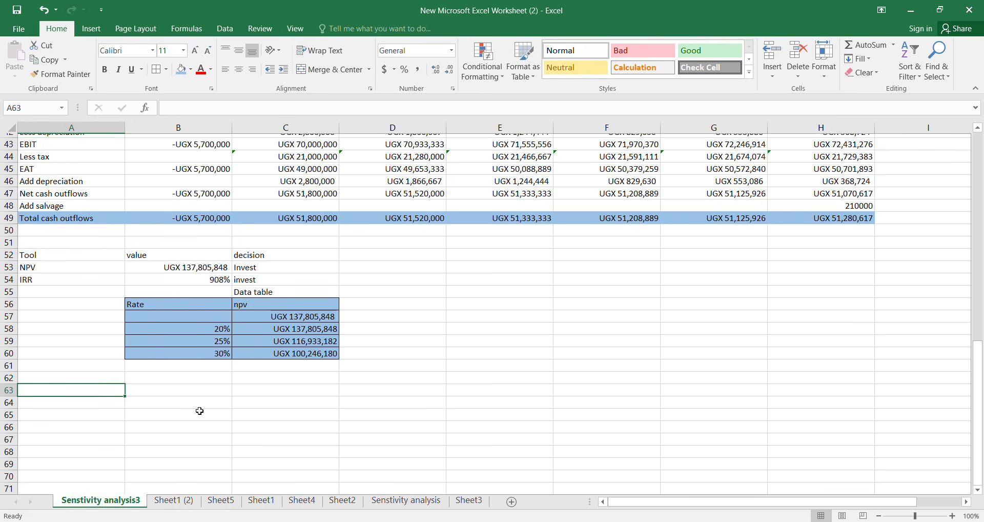
scroll(199, 410, up, 1)
scroll(200, 411, down, 3)
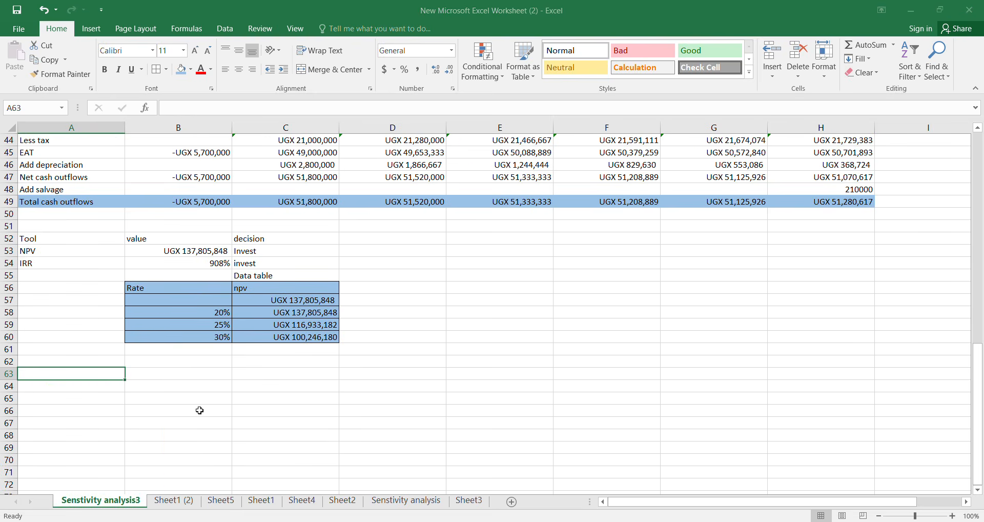
key(alt+Tab)
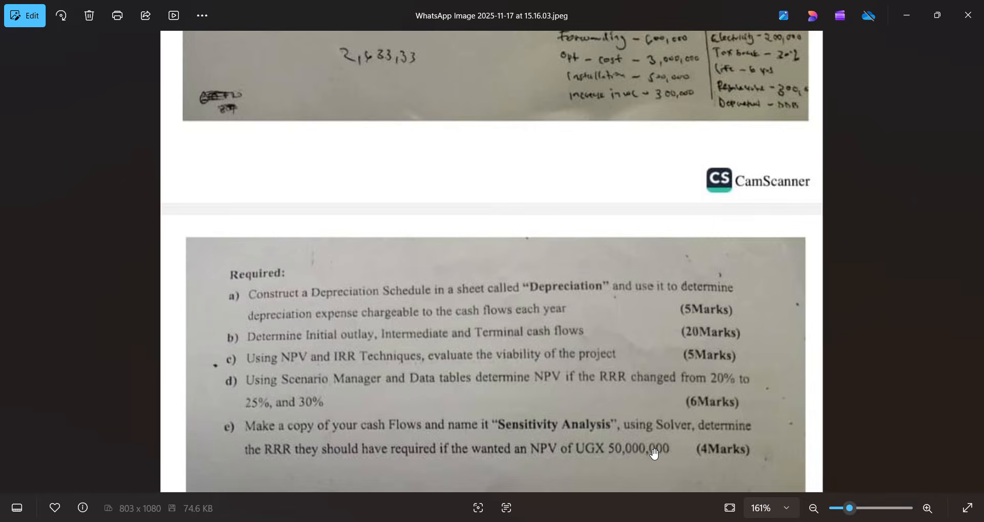
key(alt+Tab)
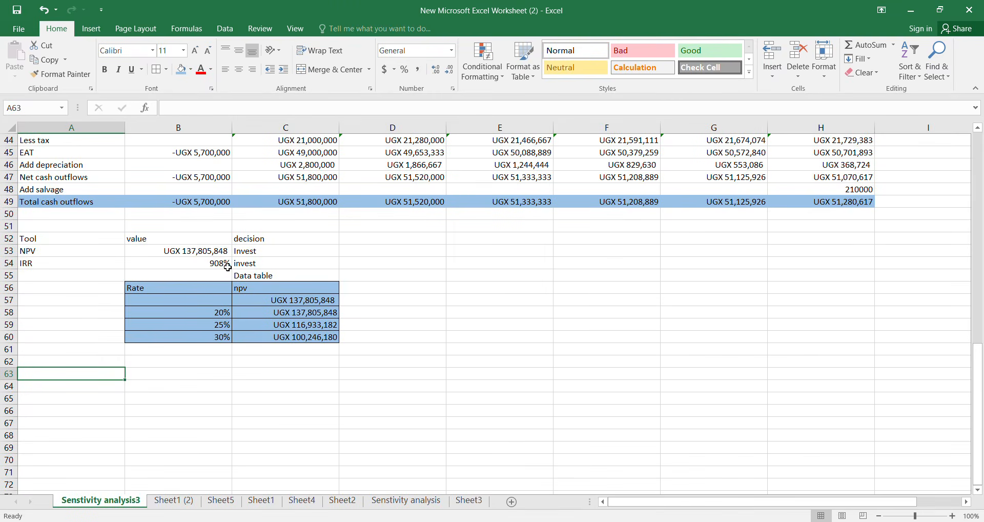
- Review the sheet's input assumptions, cash flows and NPV result to find the rate cell that drives the NPV
scroll(227, 267, up, 1)
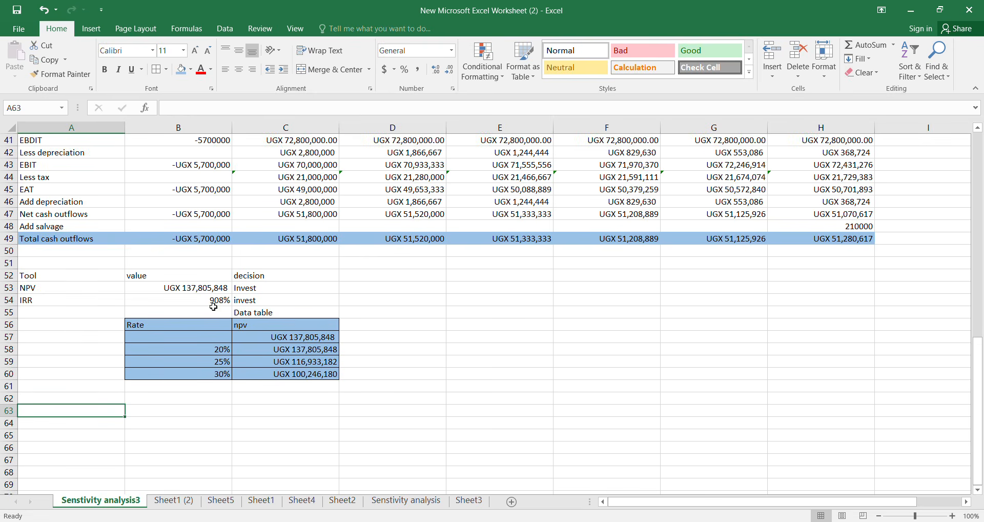
scroll(213, 306, up, 8)
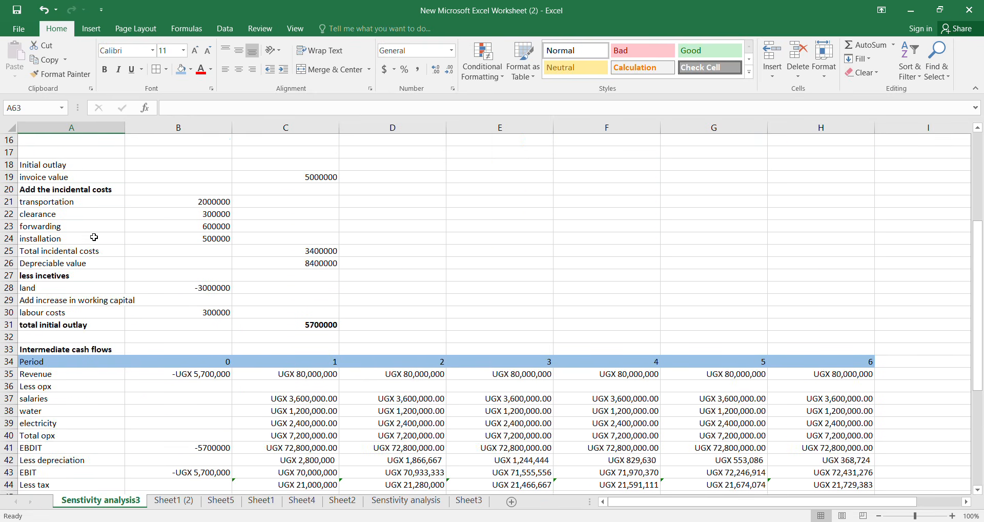
scroll(94, 238, up, 3)
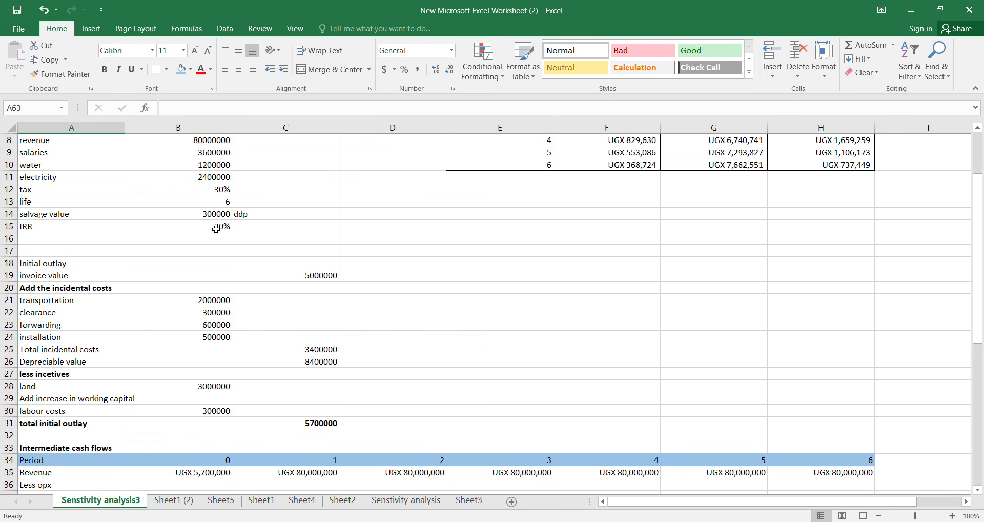
scroll(216, 229, down, 1)
scroll(215, 229, down, 4)
scroll(215, 216, up, 5)
scroll(217, 209, down, 9)
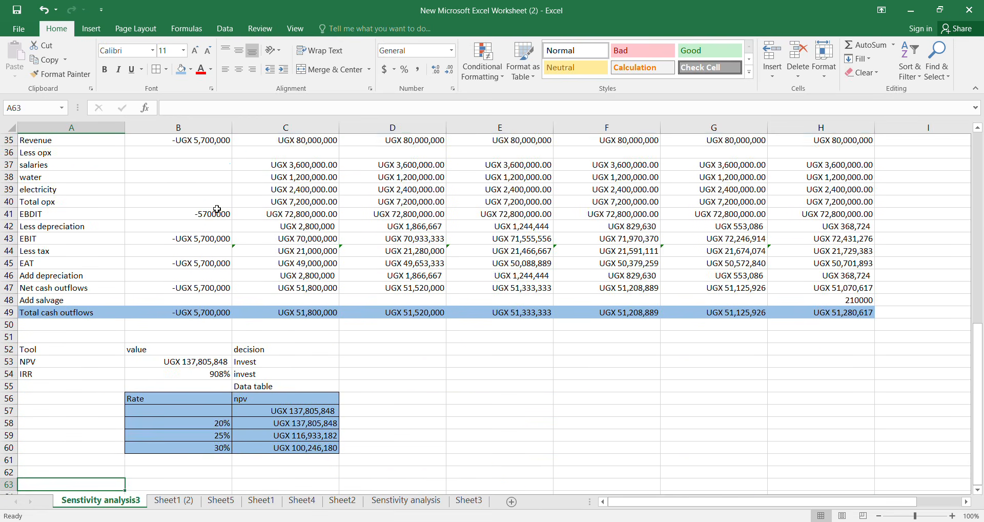
scroll(217, 209, down, 2)
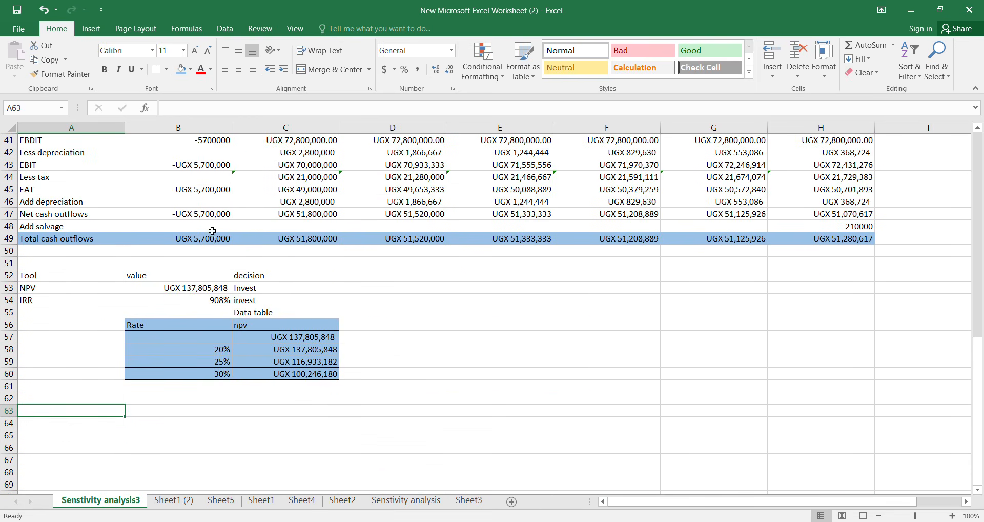
- Open Solver for the NPV value in cell B53 and check the required target NPV in the assignment image
click(165, 287)
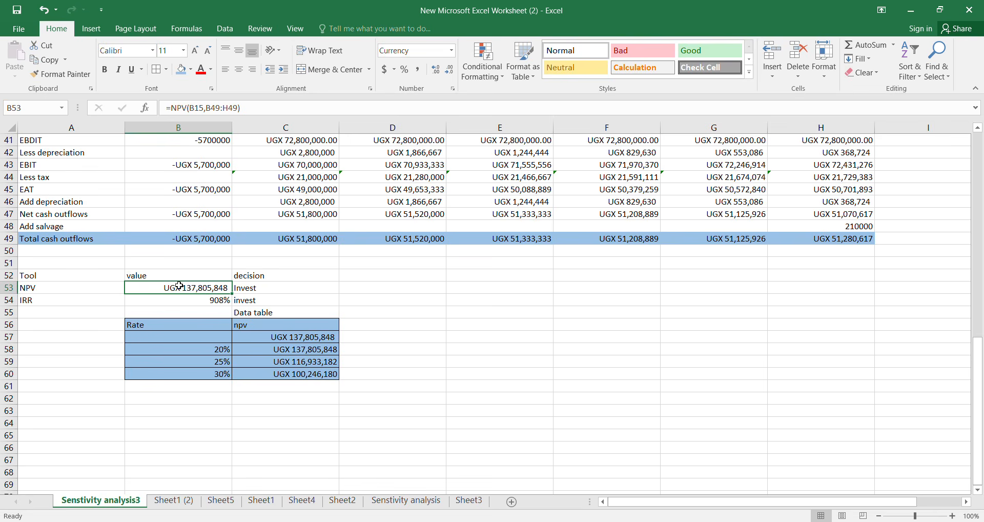
click(424, 18)
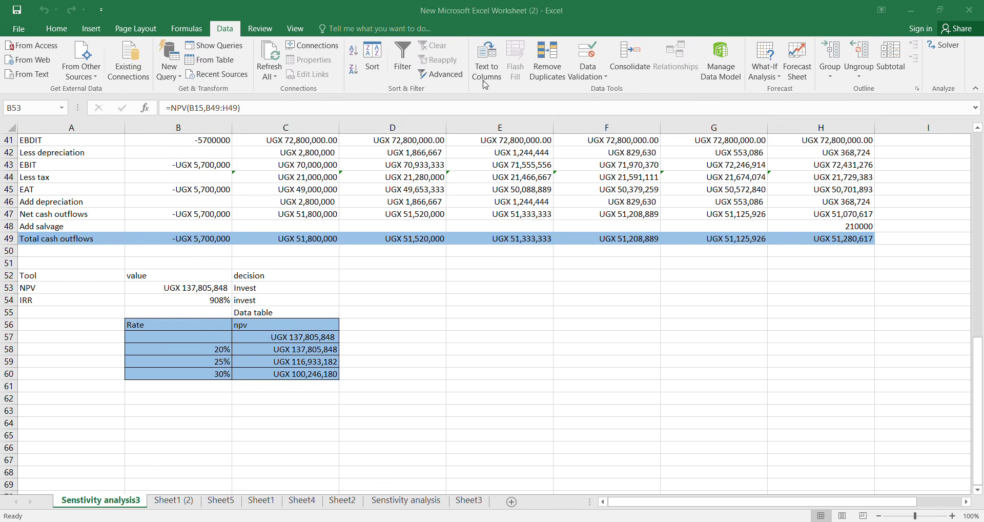
click(942, 53)
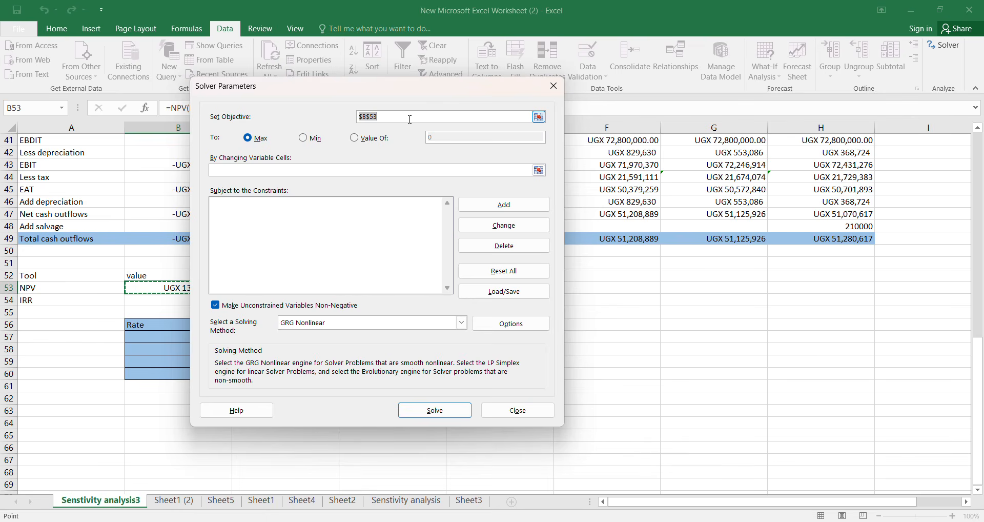
click(663, 521)
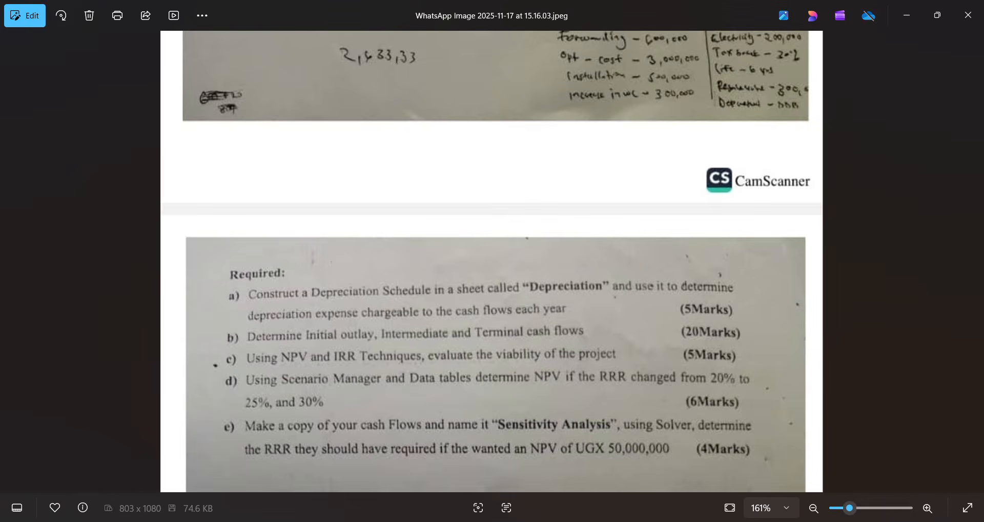
mouse_move(663, 520)
click(677, 479)
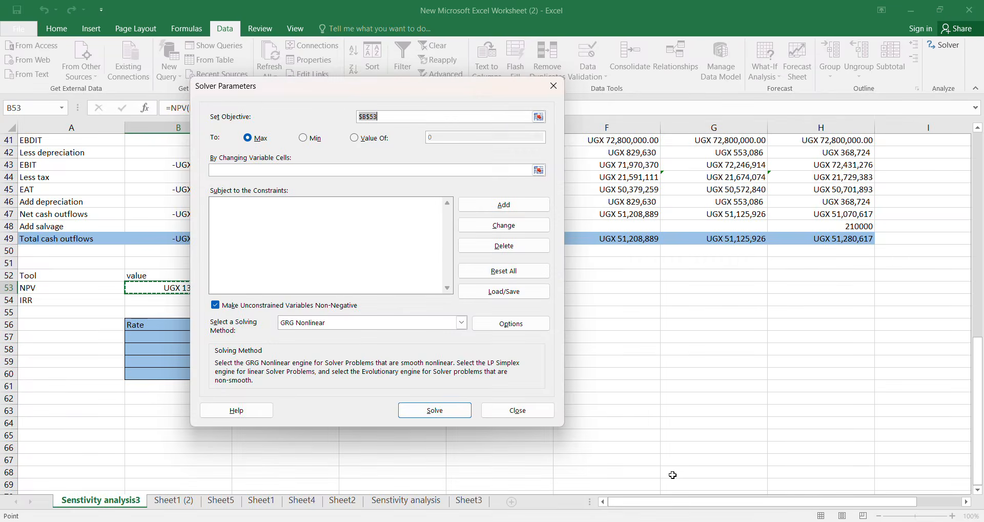
- Reselect the NPV value in cell B53 as Solver's only objective, clearing the duplicated reference
click(164, 288)
click(538, 117)
click(198, 288)
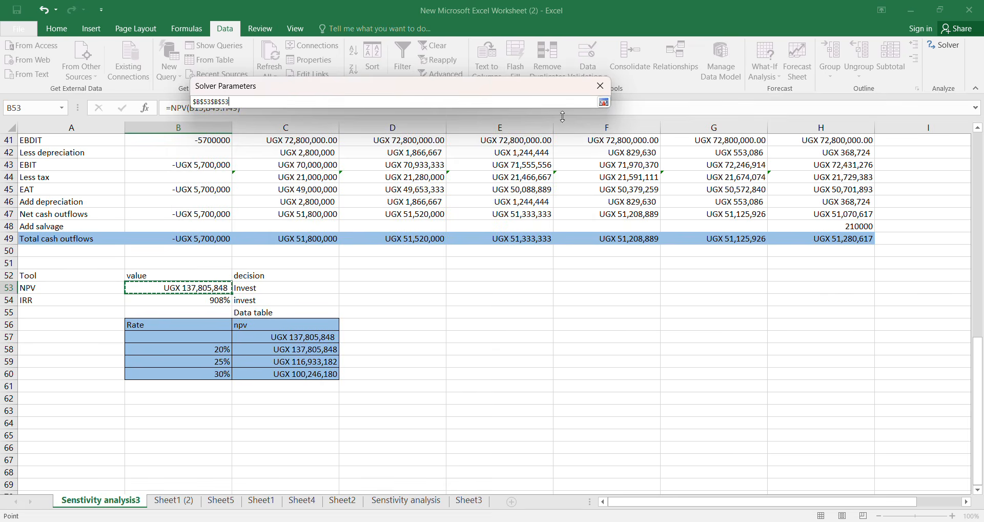
click(604, 101)
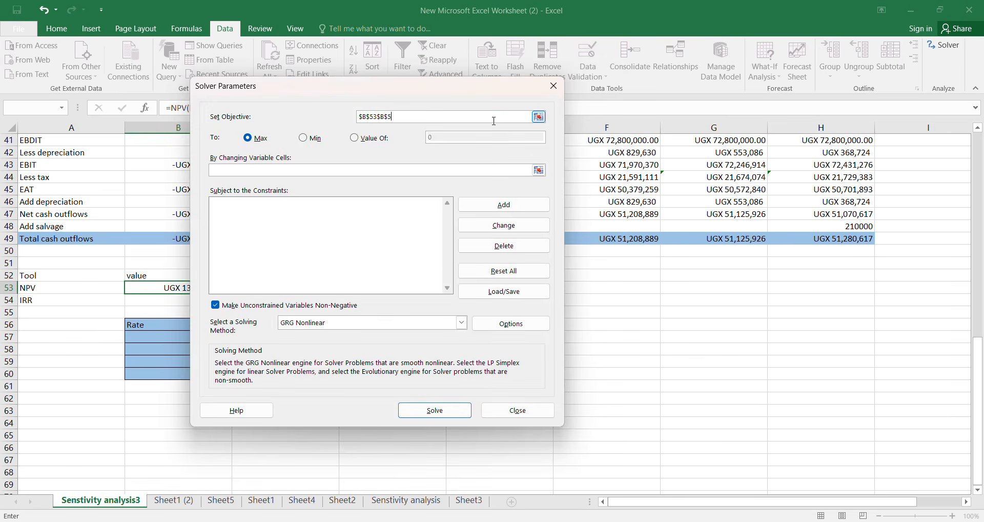
key(BackSpace)
key(BackSpace)
key(BackSpace)
key(BackSpace)
key(BackSpace)
key(BackSpace)
key(BackSpace)
key(BackSpace)
key(BackSpace)
click(151, 287)
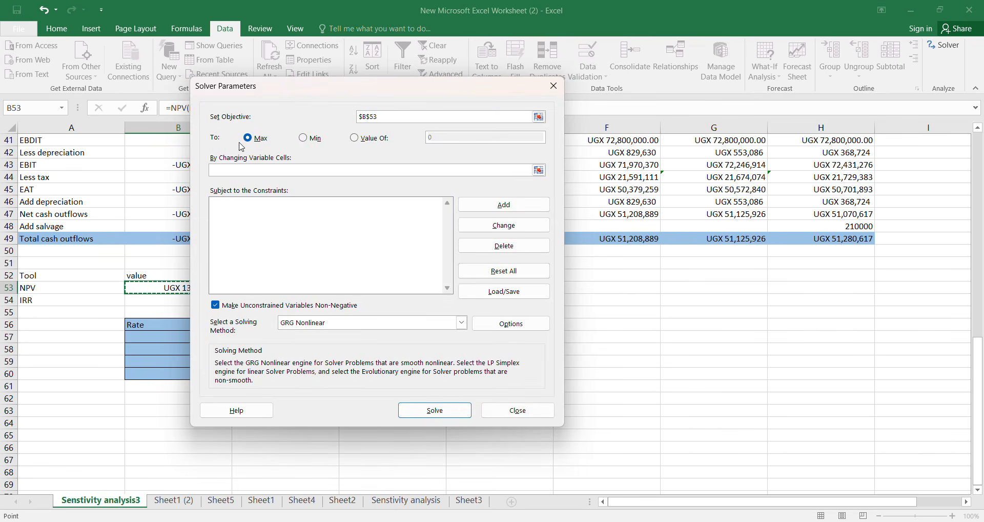
- Set Solver's target value to 50000000 and choose the rate in cell B15 as the changing variable cell
click(355, 138)
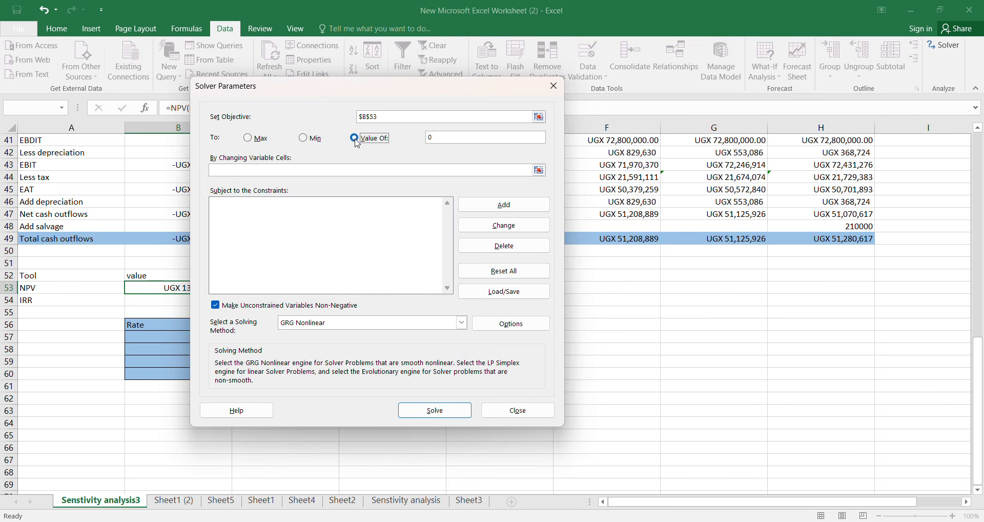
click(464, 139)
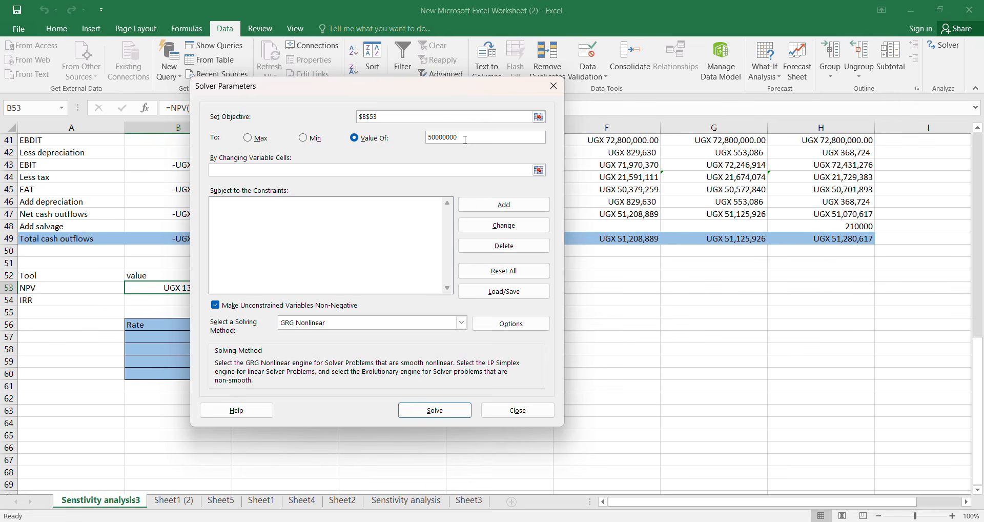
click(367, 172)
scroll(112, 225, up, 6)
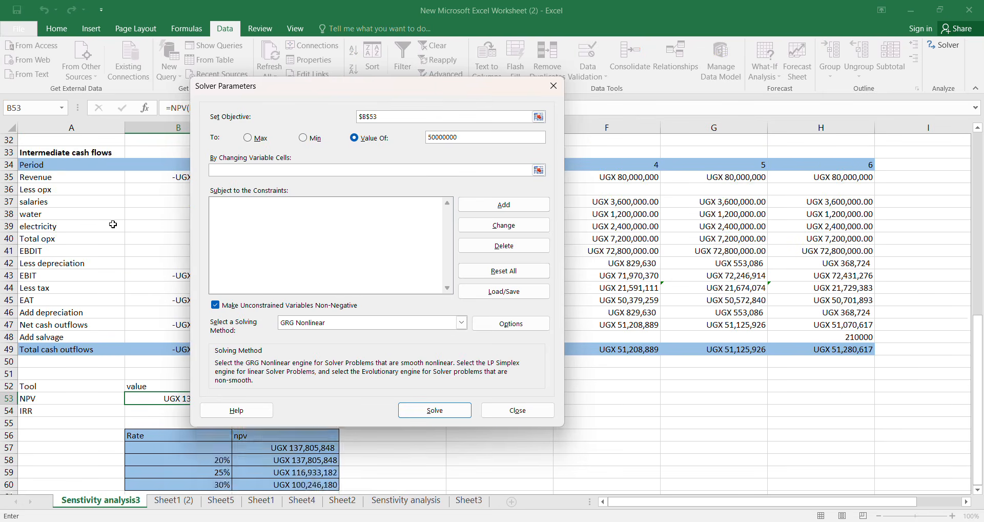
scroll(113, 225, up, 3)
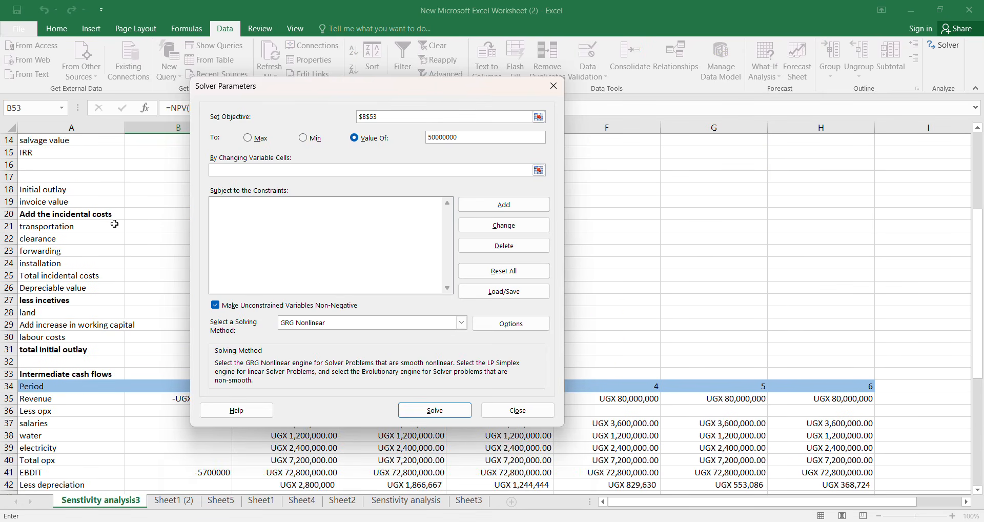
scroll(114, 224, up, 2)
click(175, 228)
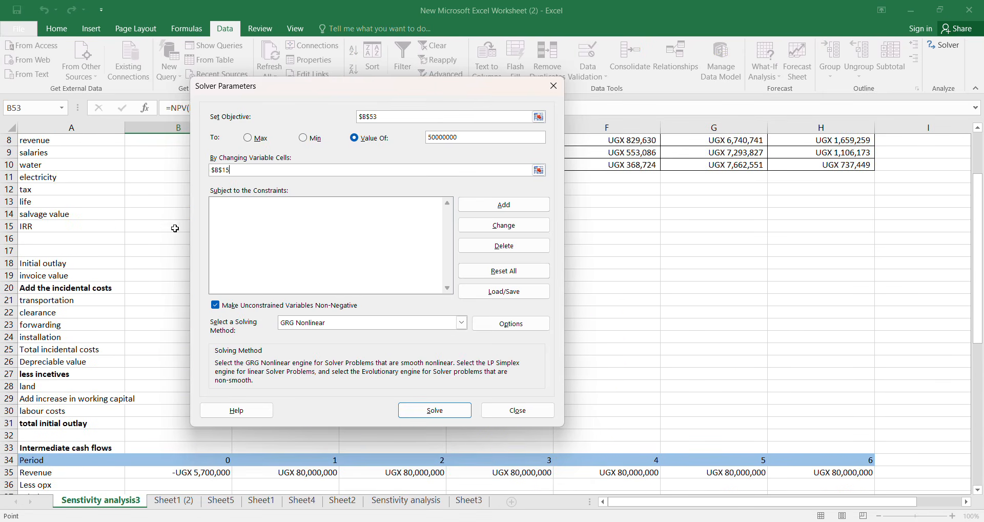
- Move the Solver Parameters dialog clear of the input cells, run Solver, and accept its solution
drag(362, 92, 696, 99)
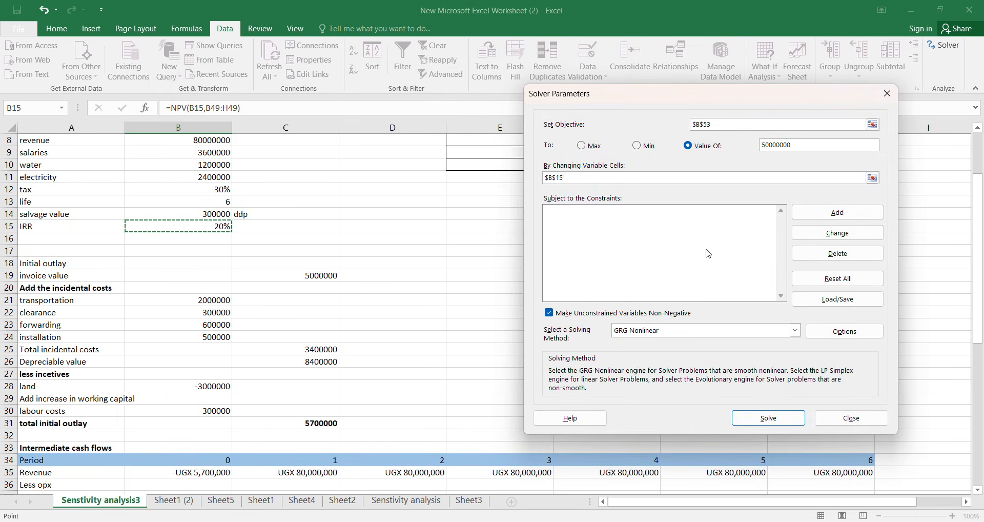
click(774, 418)
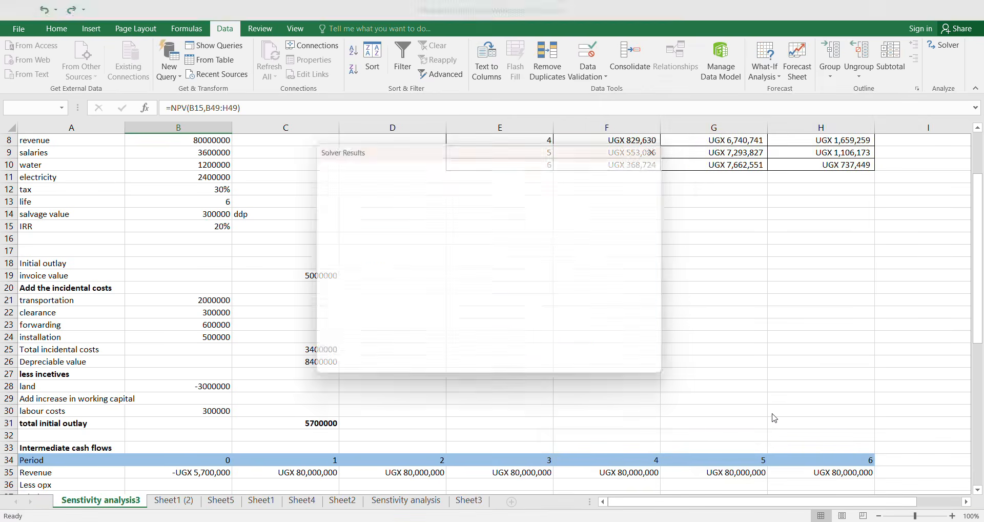
click(336, 292)
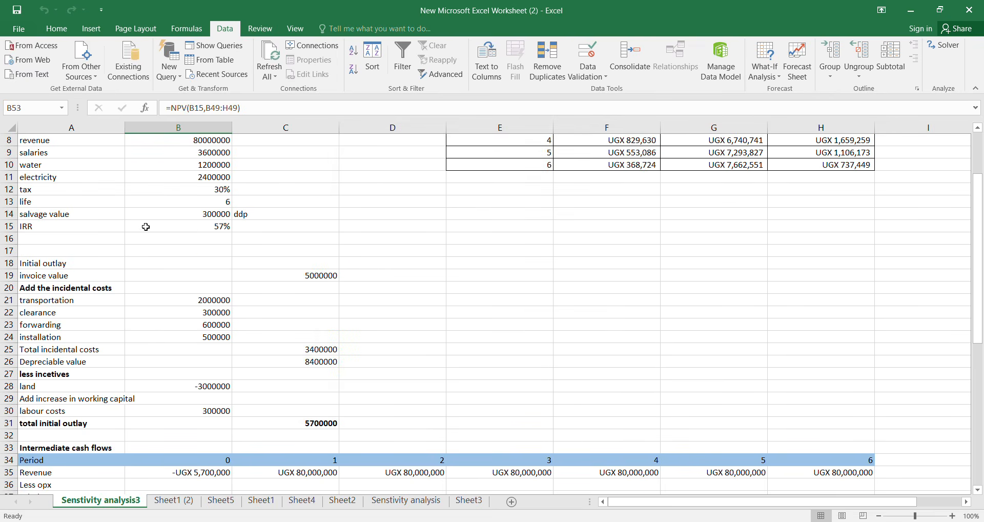
- Review the solved rate, the cash flows, and the NPV, decision and data table values on the sheet
scroll(224, 227, down, 1)
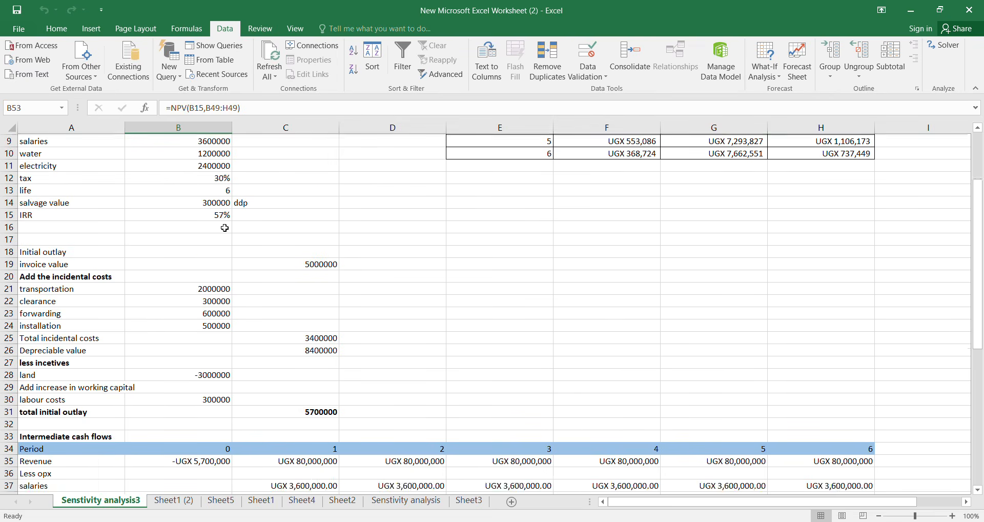
scroll(225, 227, down, 10)
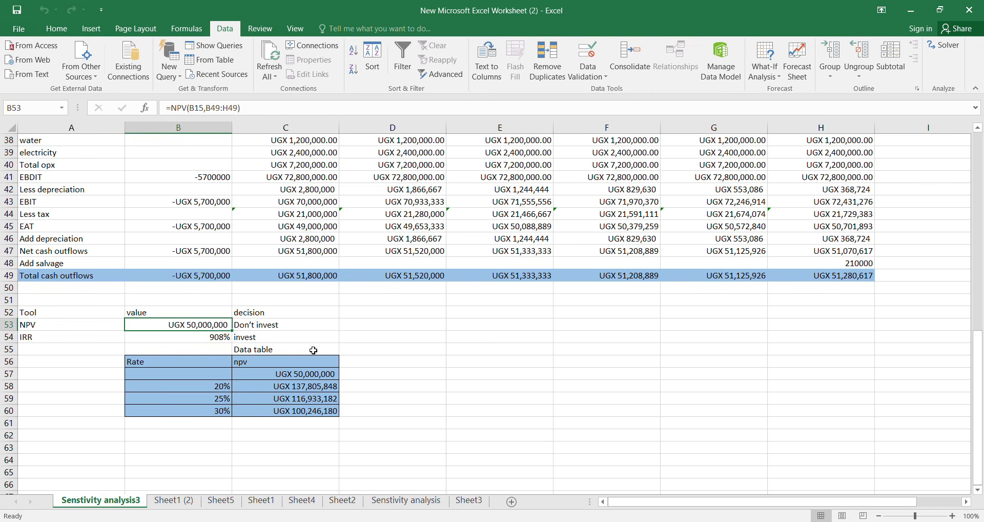
scroll(295, 369, up, 3)
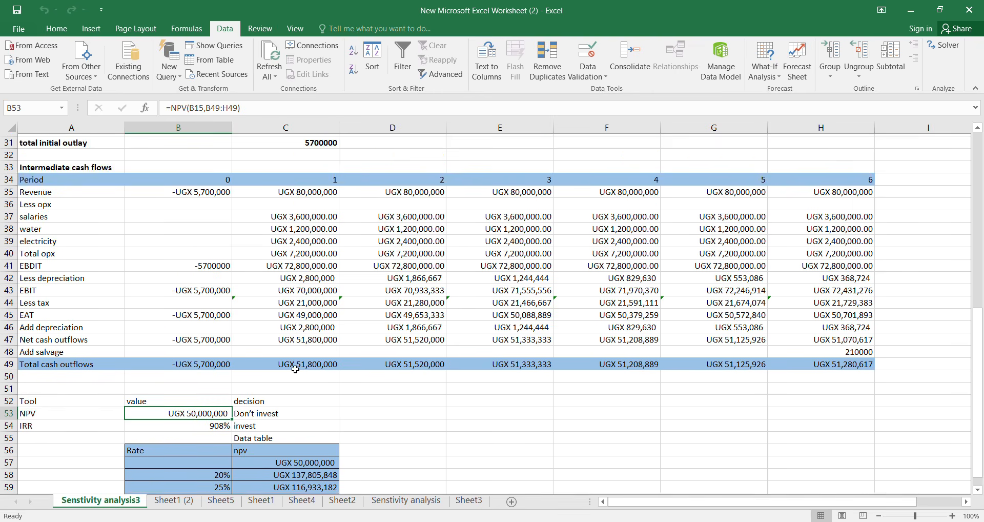
scroll(295, 369, up, 1)
scroll(297, 368, down, 4)
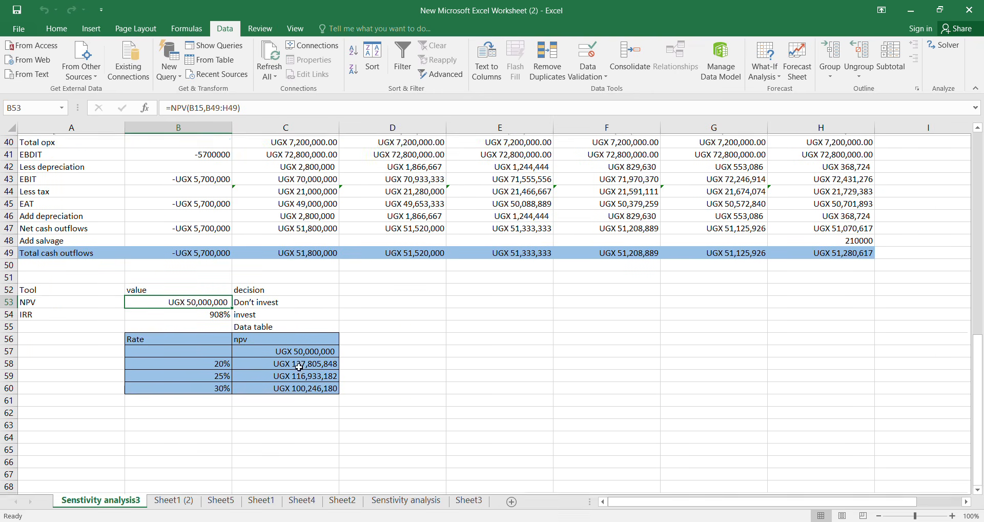